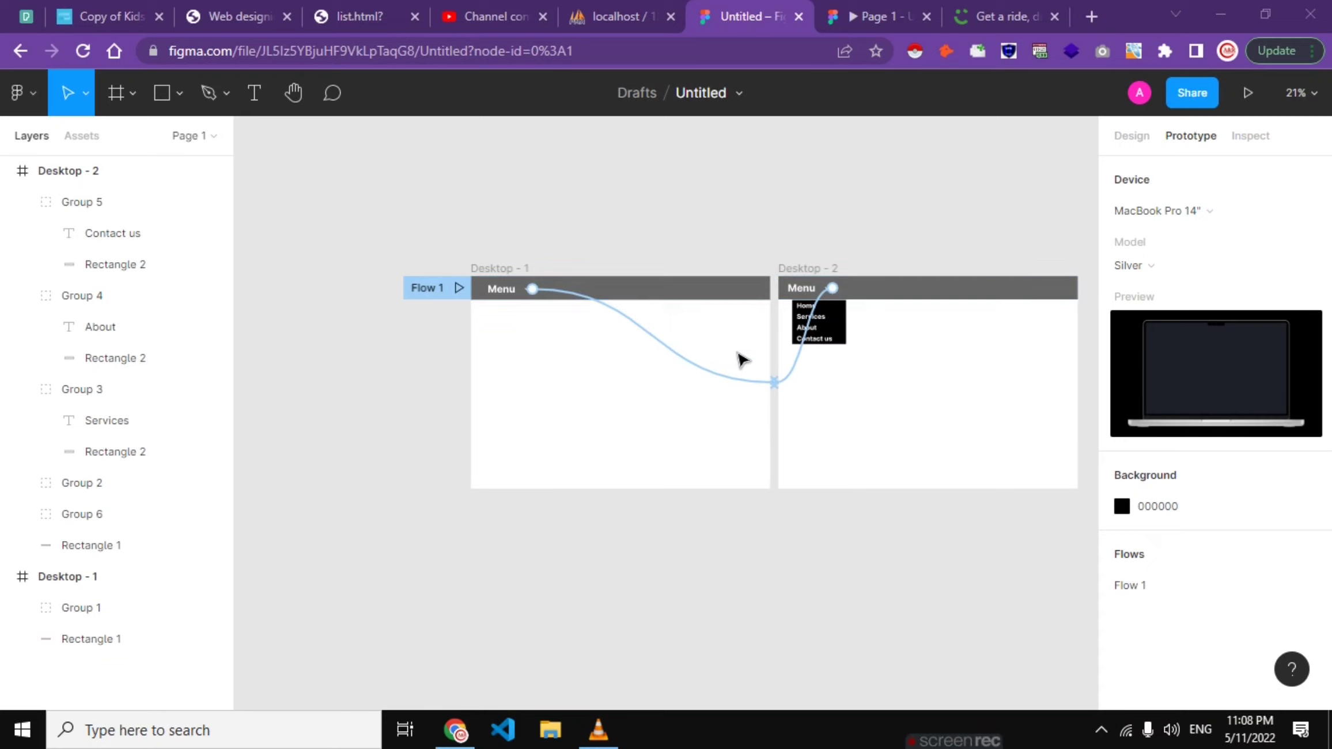
- Deselect everything on the Figma prototype canvas and switch to the careem.com homepage tab
left_click_drag(735, 350, 677, 394)
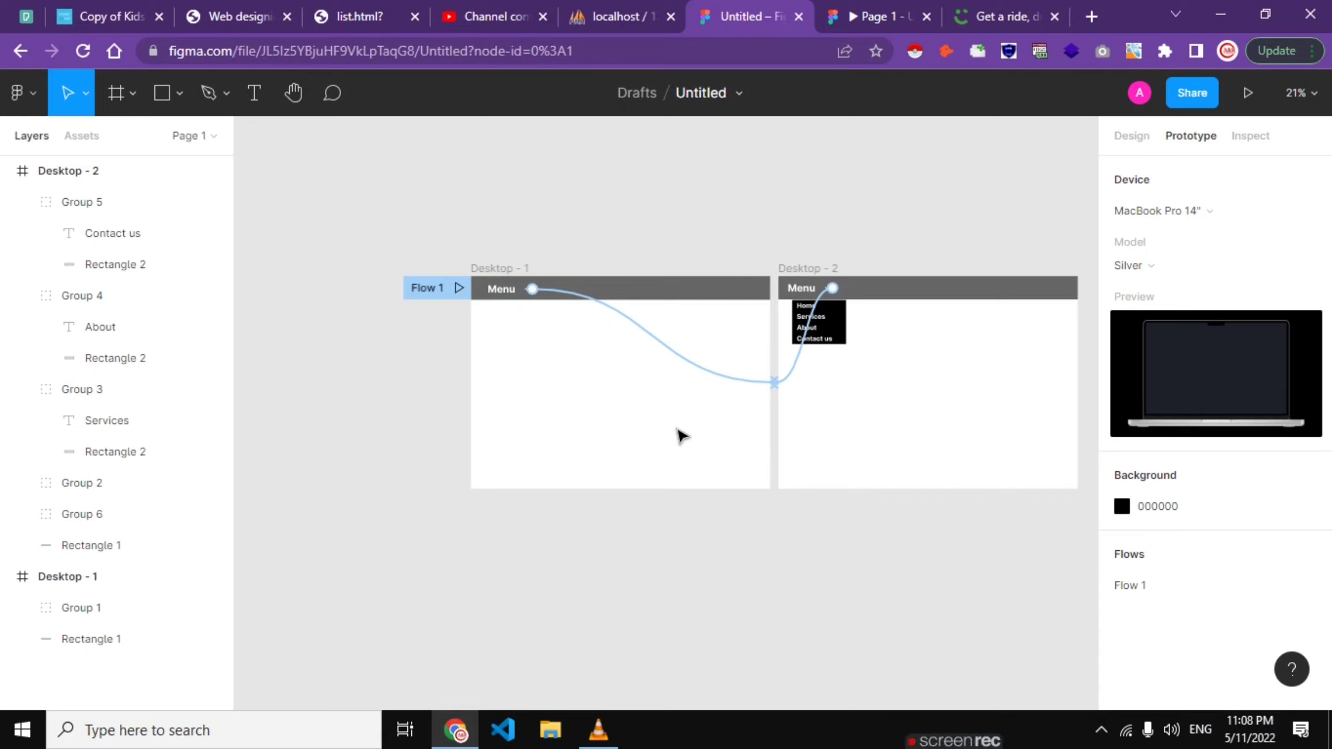
left_click(990, 8)
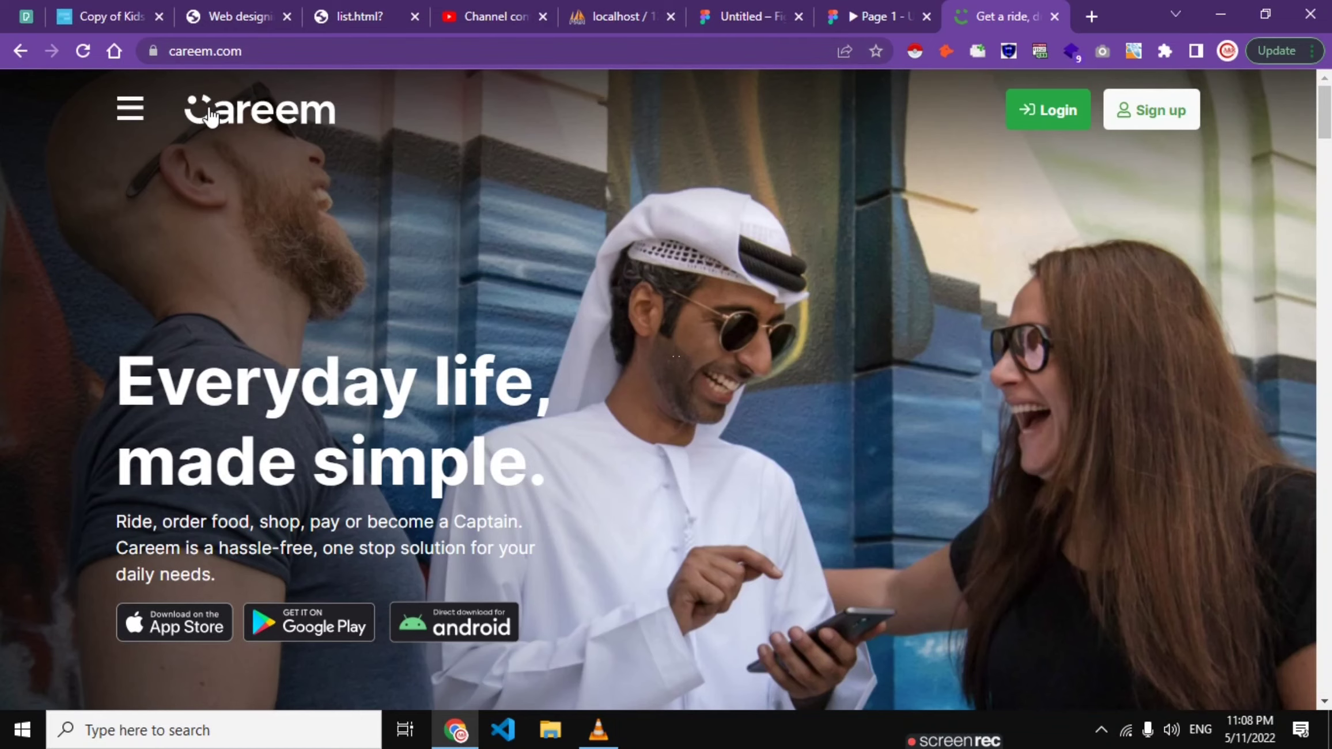
left_click_drag(211, 117, 271, 190)
scroll(781, 311, "down", 5)
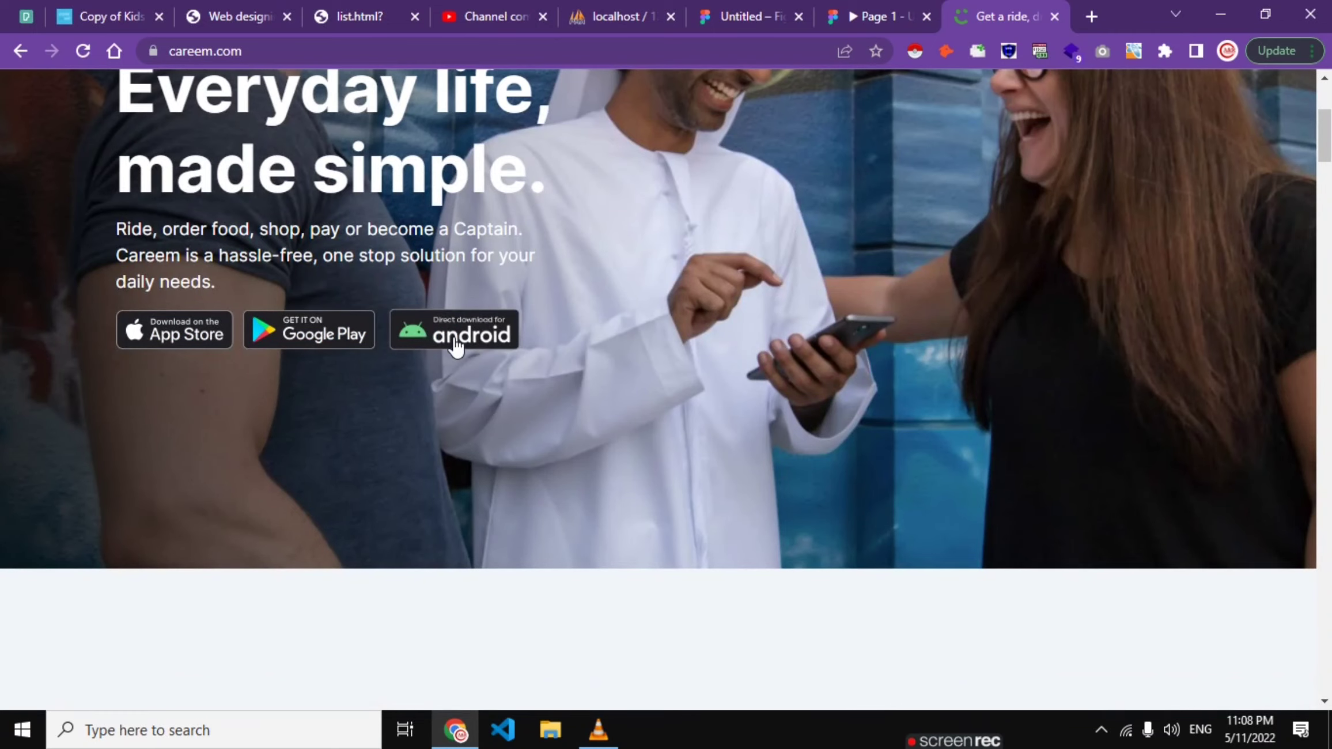
left_click_drag(457, 345, 578, 327)
scroll(578, 327, "down", 5)
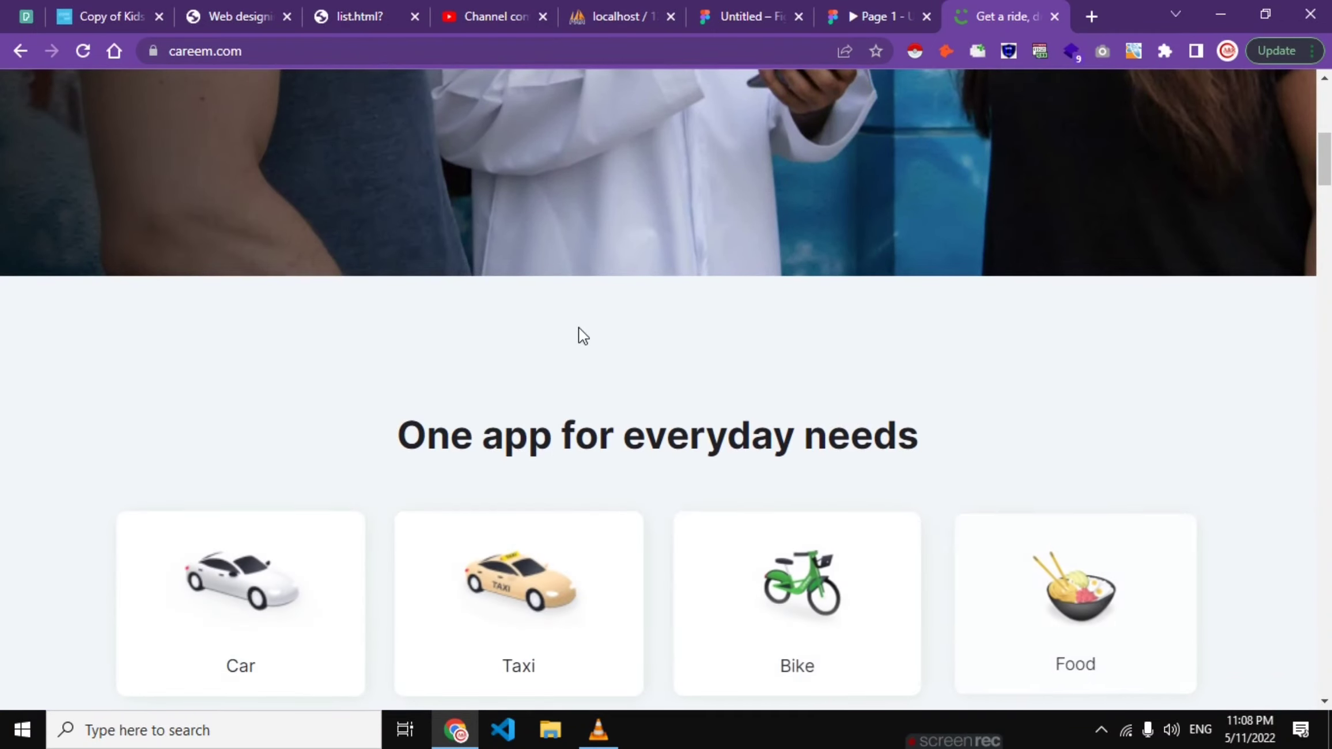
scroll(579, 327, "down", 3)
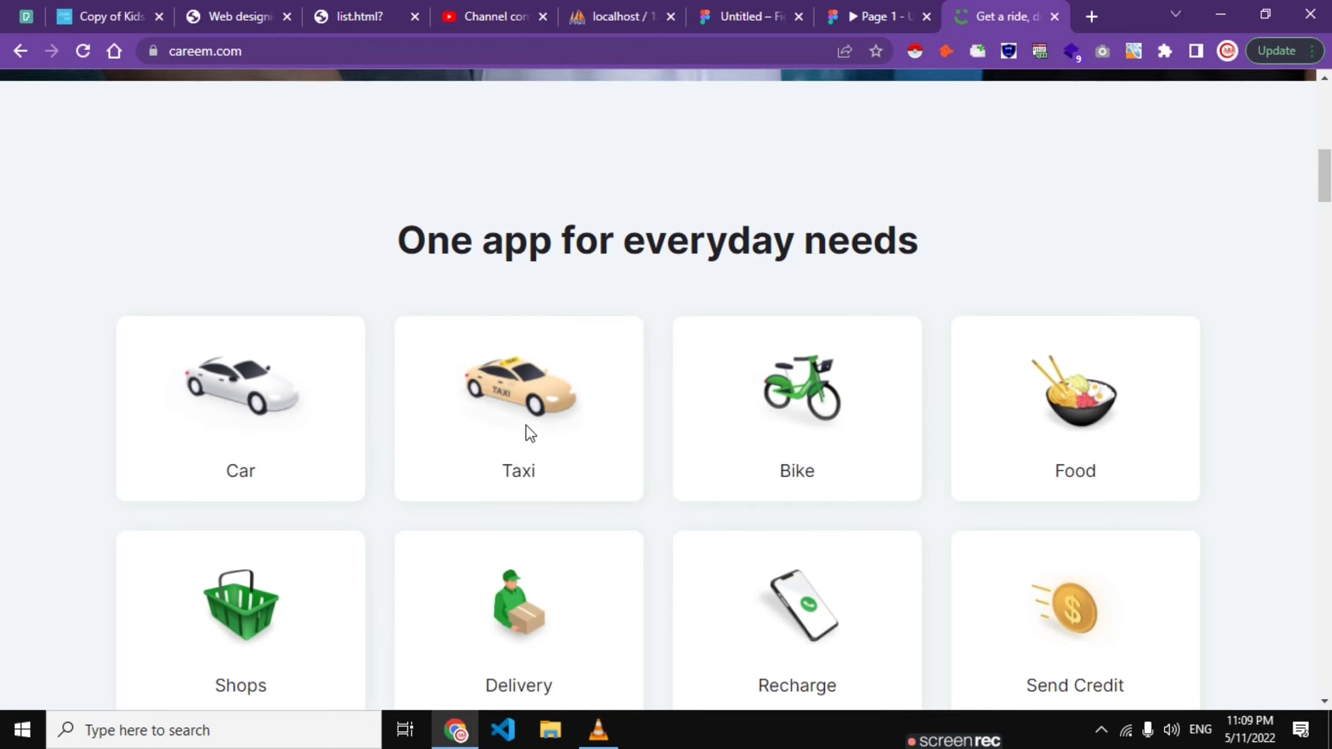
scroll(809, 437, "down", 2)
scroll(809, 437, "down", 5)
scroll(809, 438, "down", 3)
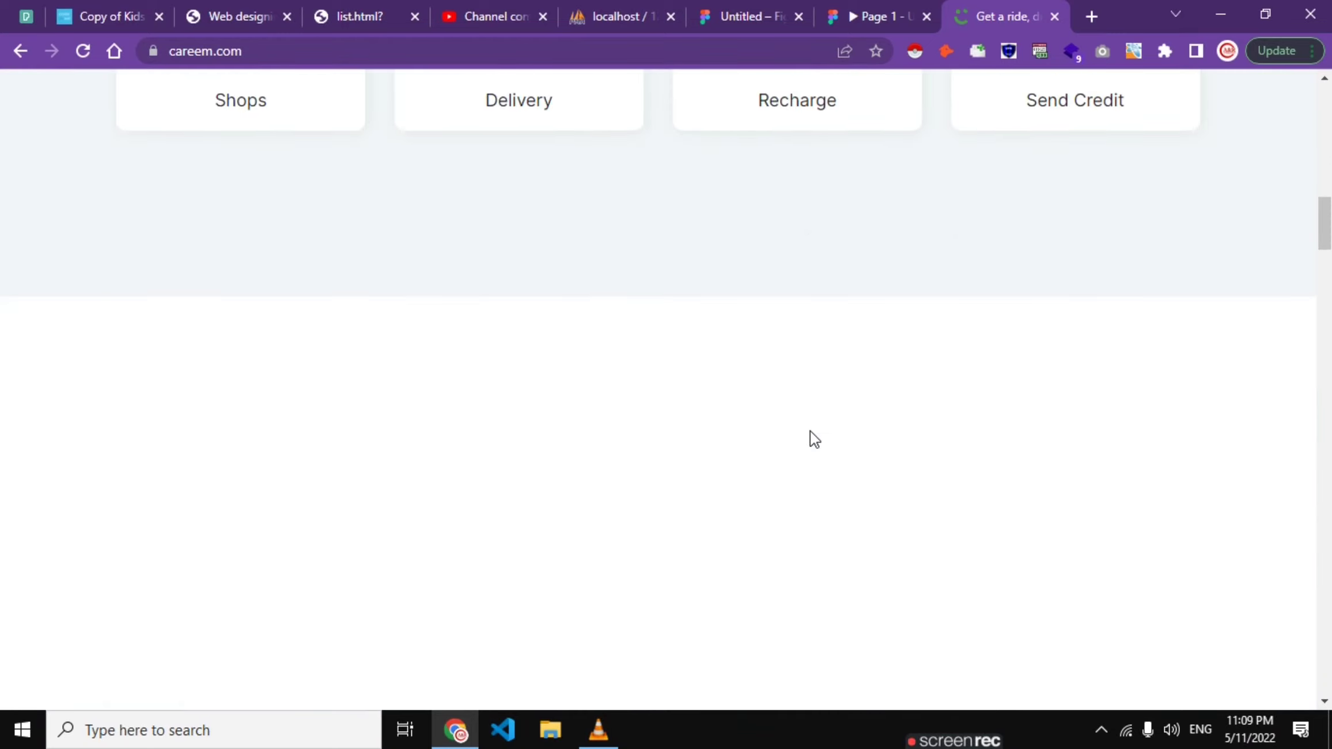
scroll(812, 431, "down", 3)
scroll(812, 431, "down", 2)
scroll(809, 432, "down", 3)
scroll(810, 438, "down", 2)
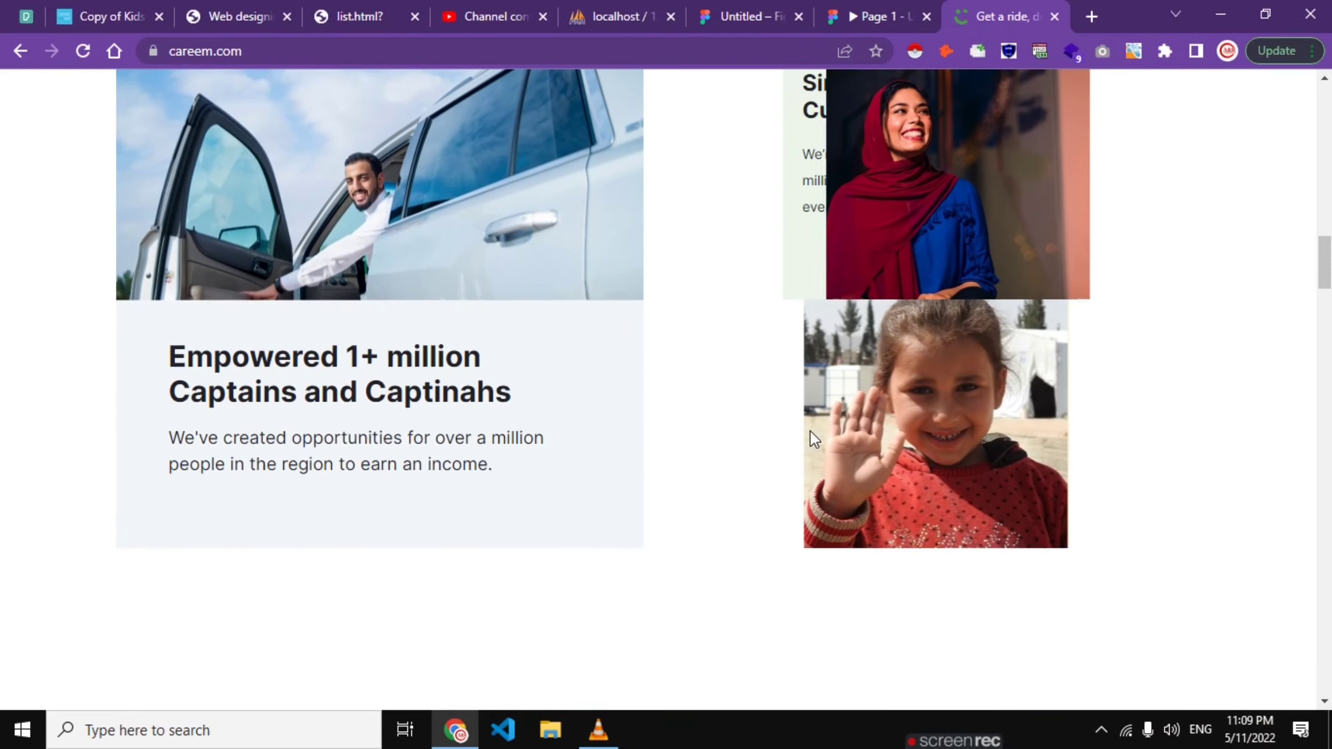
scroll(811, 431, "down", 2)
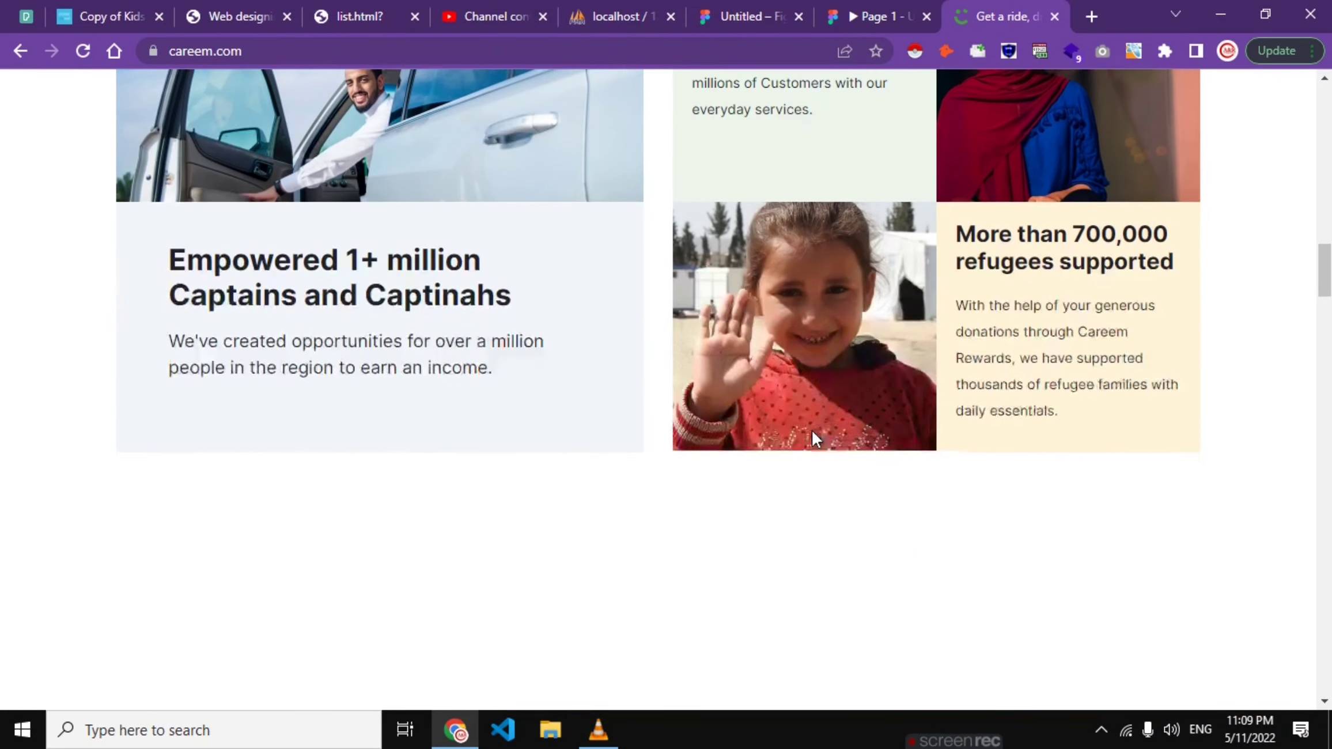
scroll(813, 431, "down", 1)
scroll(812, 431, "down", 3)
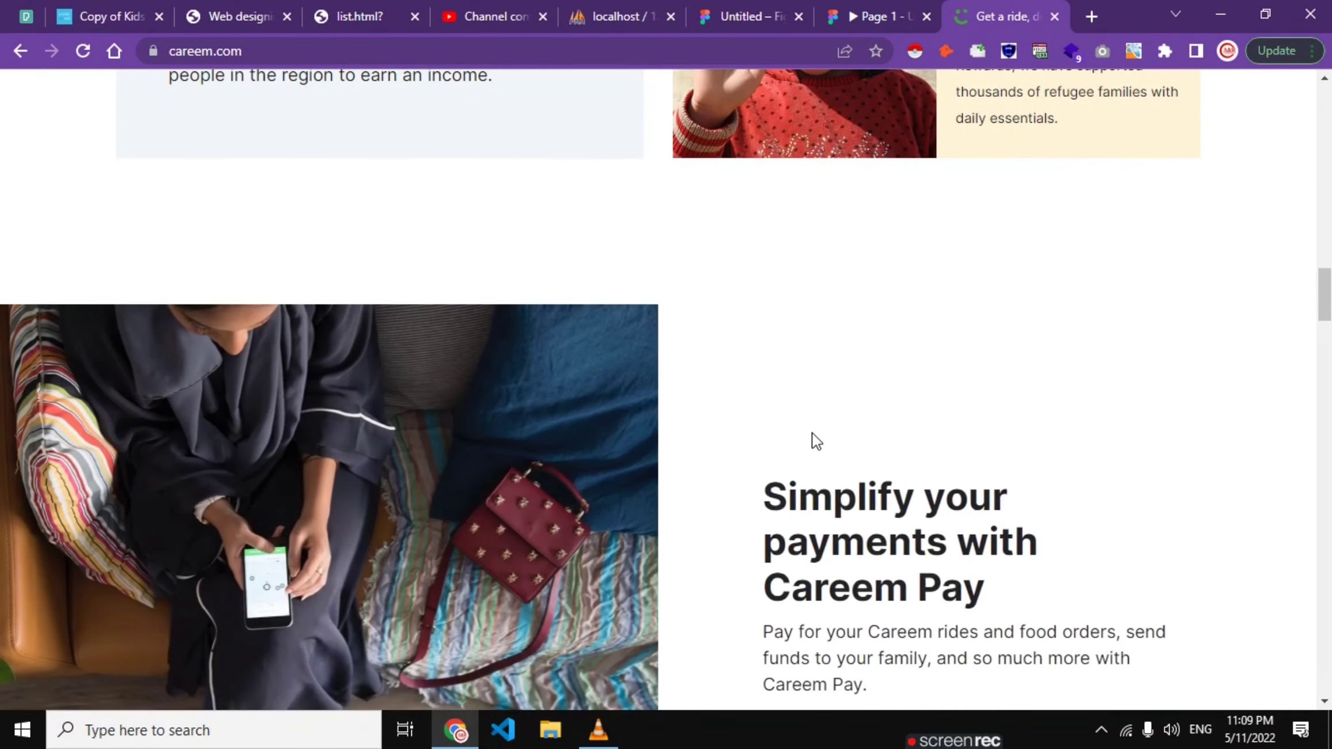
scroll(813, 432, "down", 3)
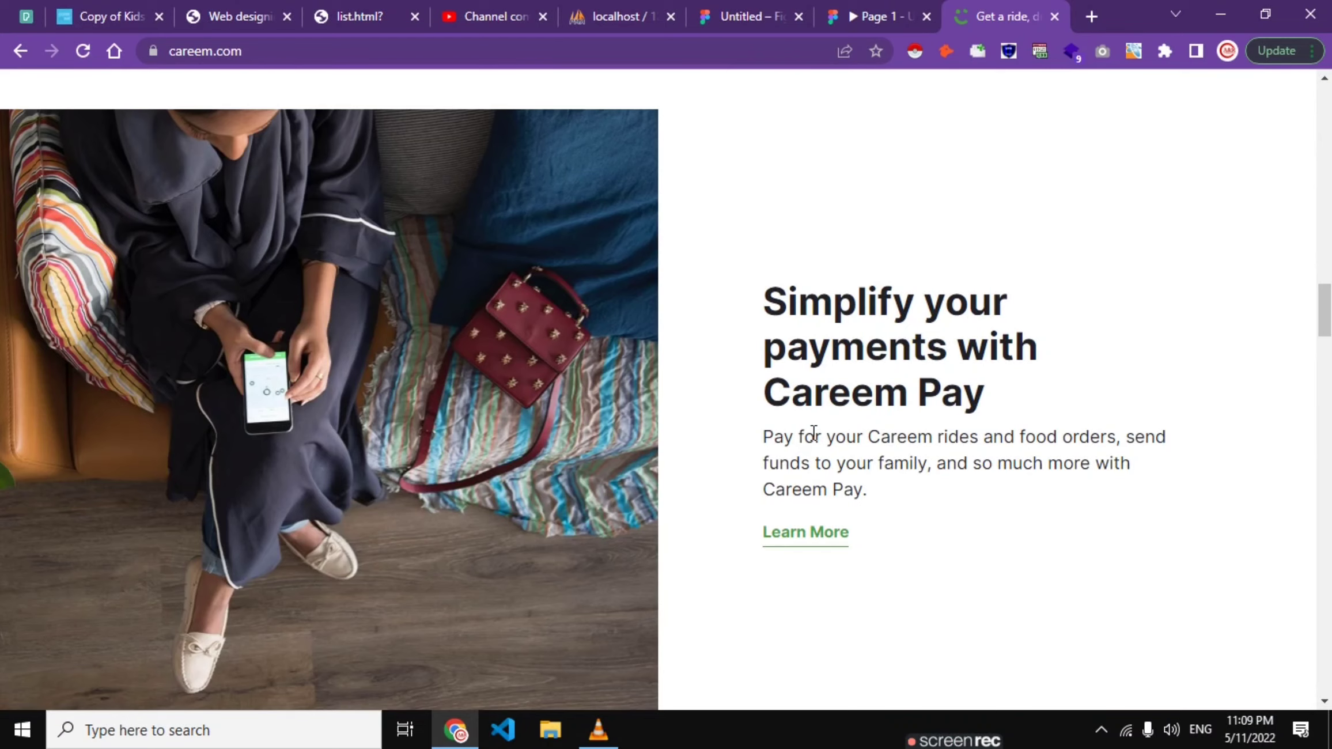
scroll(812, 432, "down", 3)
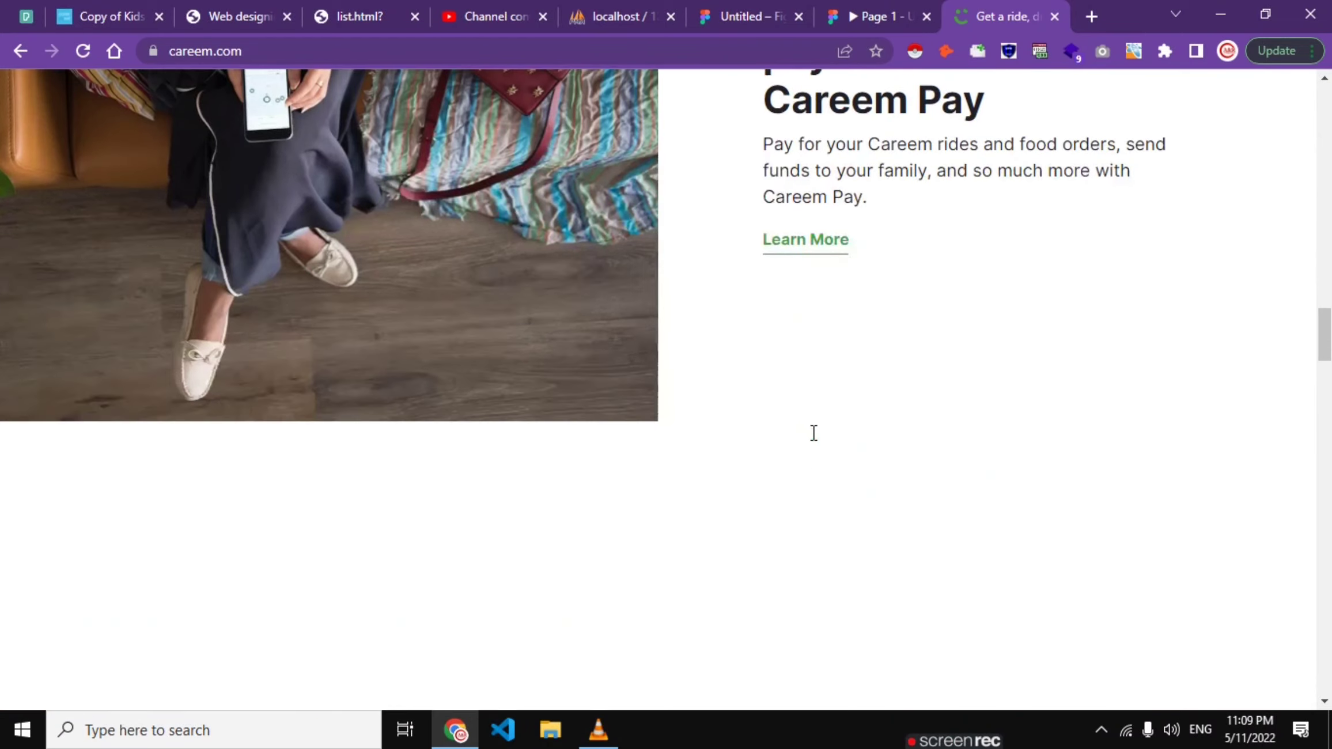
scroll(813, 432, "down", 3)
scroll(813, 432, "down", 5)
scroll(814, 433, "down", 5)
scroll(814, 435, "down", 3)
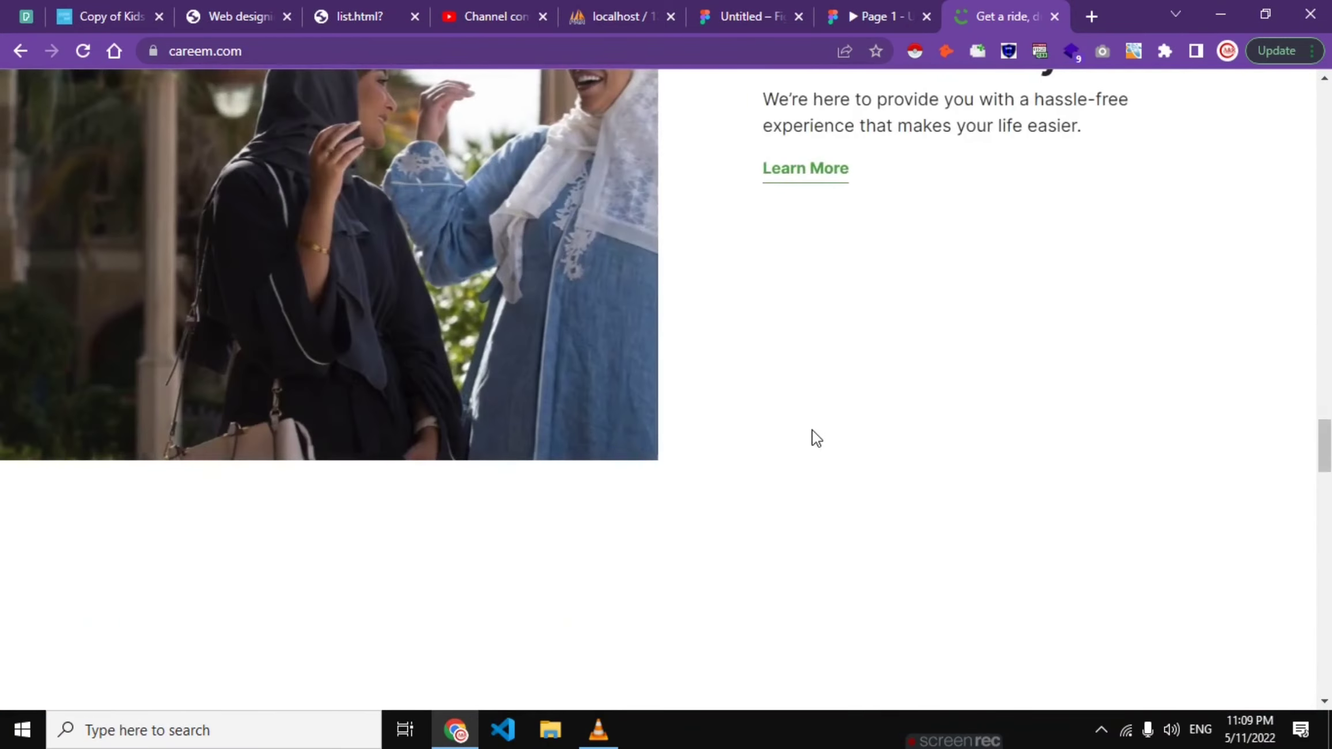
scroll(816, 438, "up", 3)
scroll(815, 436, "up", 5)
scroll(815, 436, "up", 5)
scroll(815, 437, "up", 5)
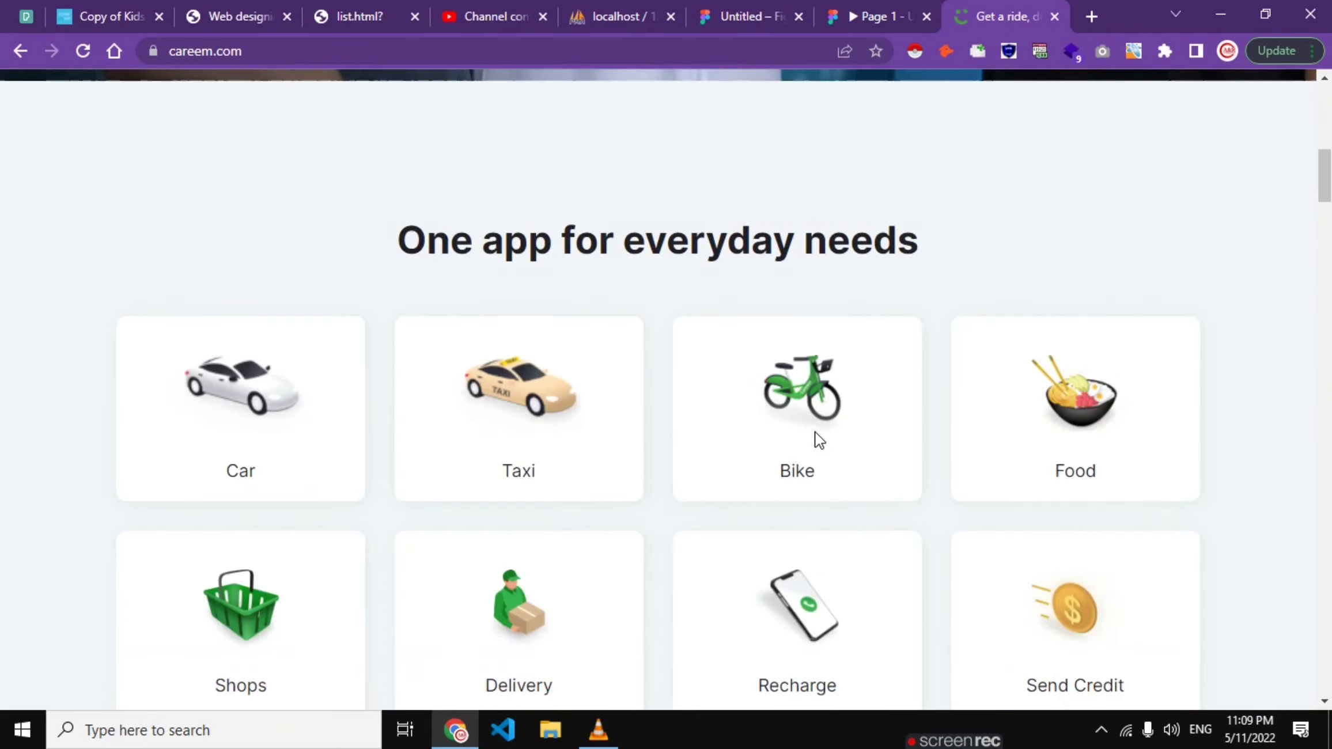
scroll(819, 441, "up", 5)
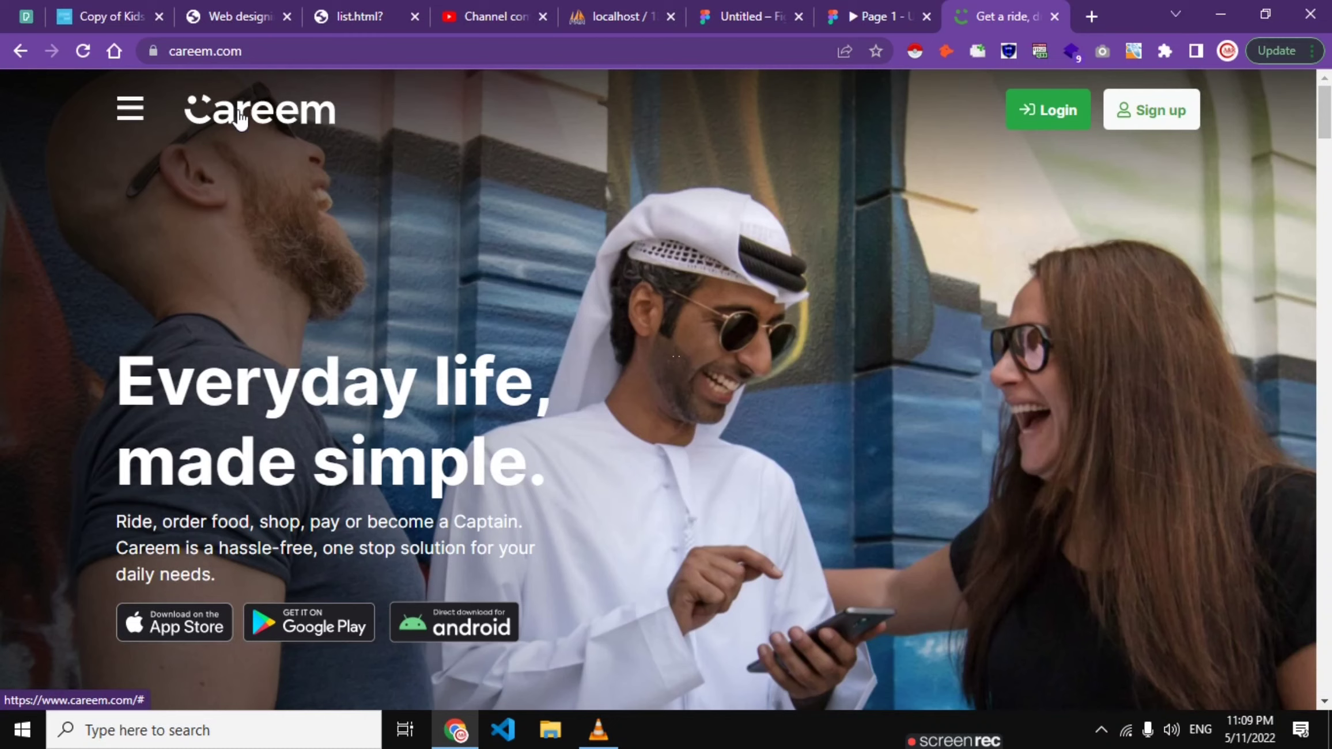
scroll(240, 118, "down", 5)
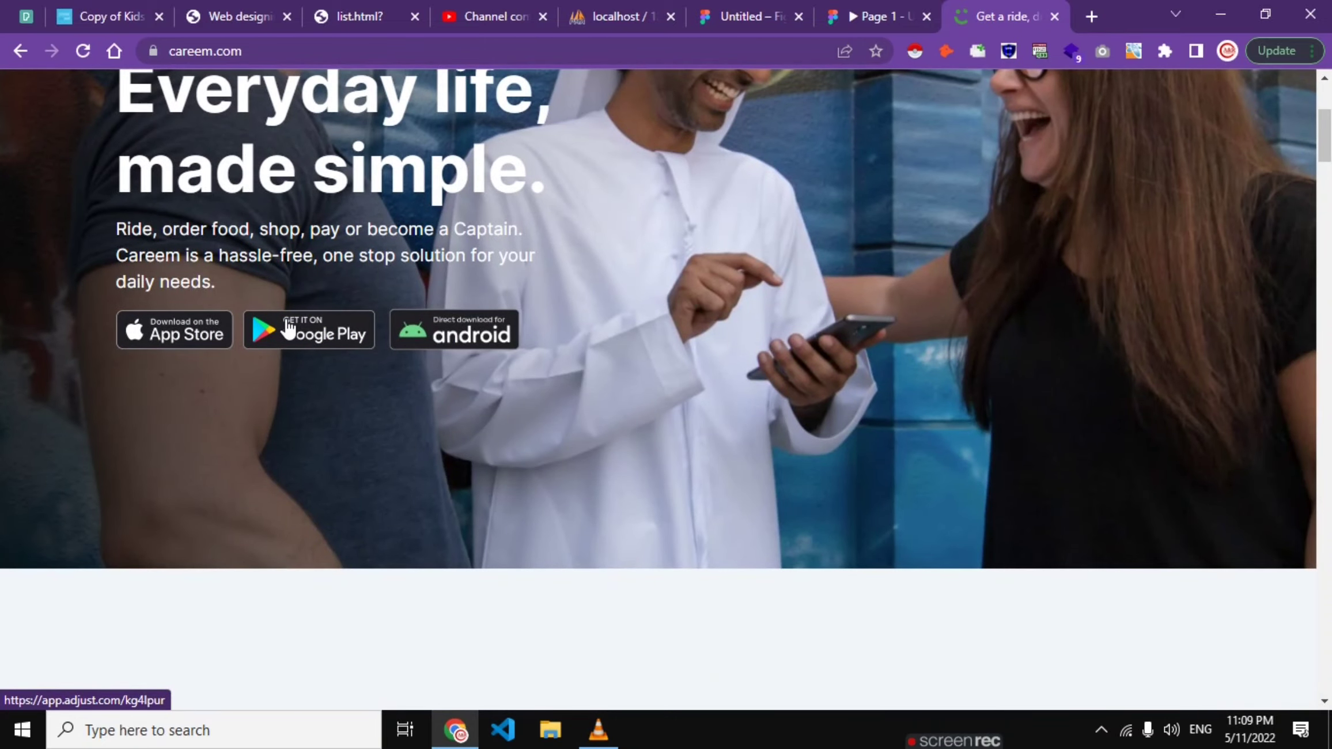
mouse_move(291, 327)
left_mouse_down()
mouse_move(309, 343)
mouse_move(306, 324)
left_mouse_up()
scroll(306, 324, "down", 6)
scroll(503, 271, "down", 2)
scroll(556, 309, "up", 6)
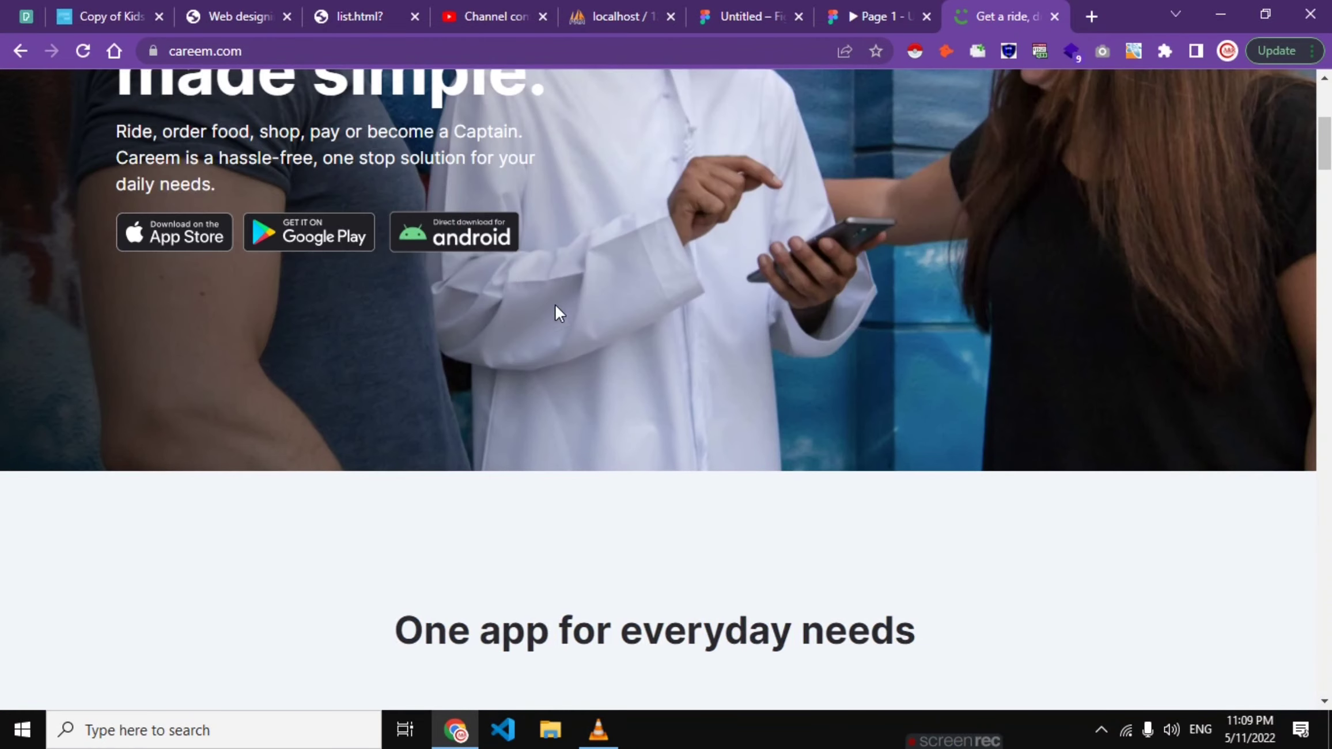
scroll(615, 336, "down", 2)
scroll(615, 331, "down", 5)
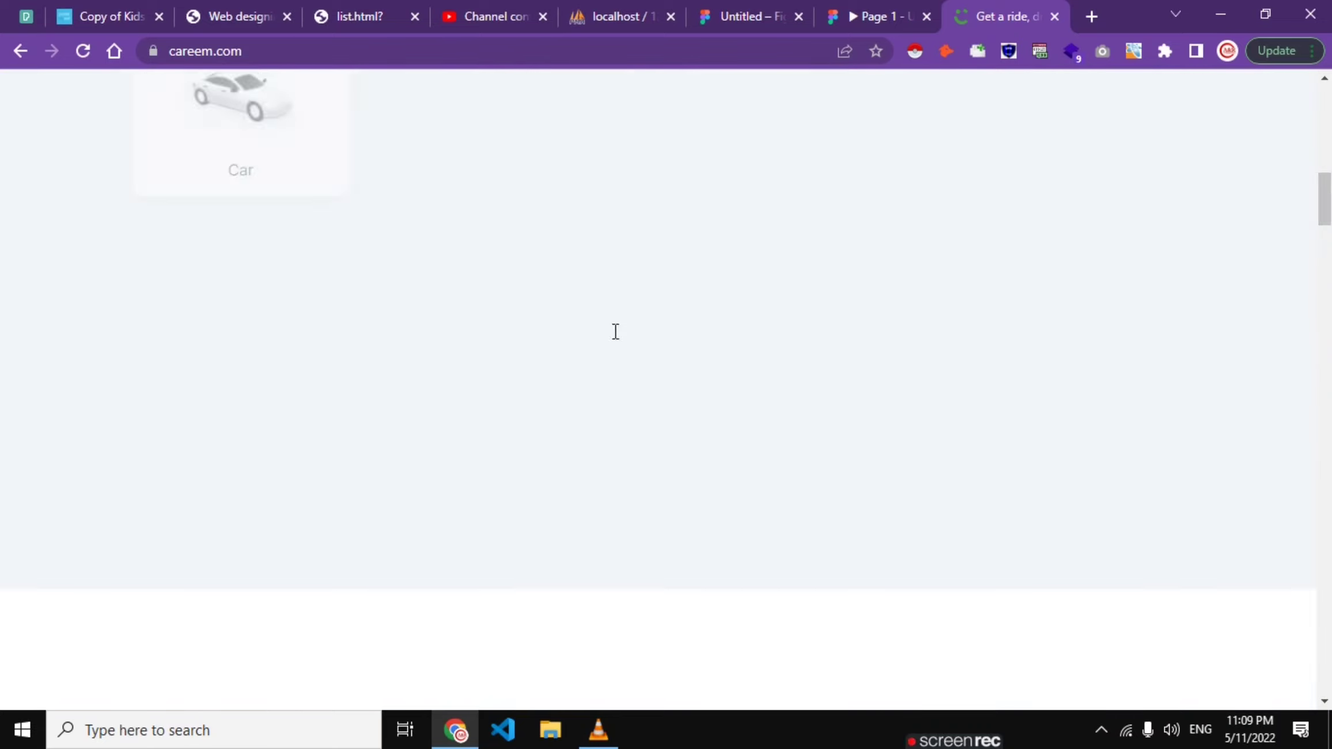
mouse_move(258, 99)
left_mouse_down()
mouse_move(449, 310)
mouse_move(550, 339)
left_mouse_up()
scroll(553, 335, "down", 5)
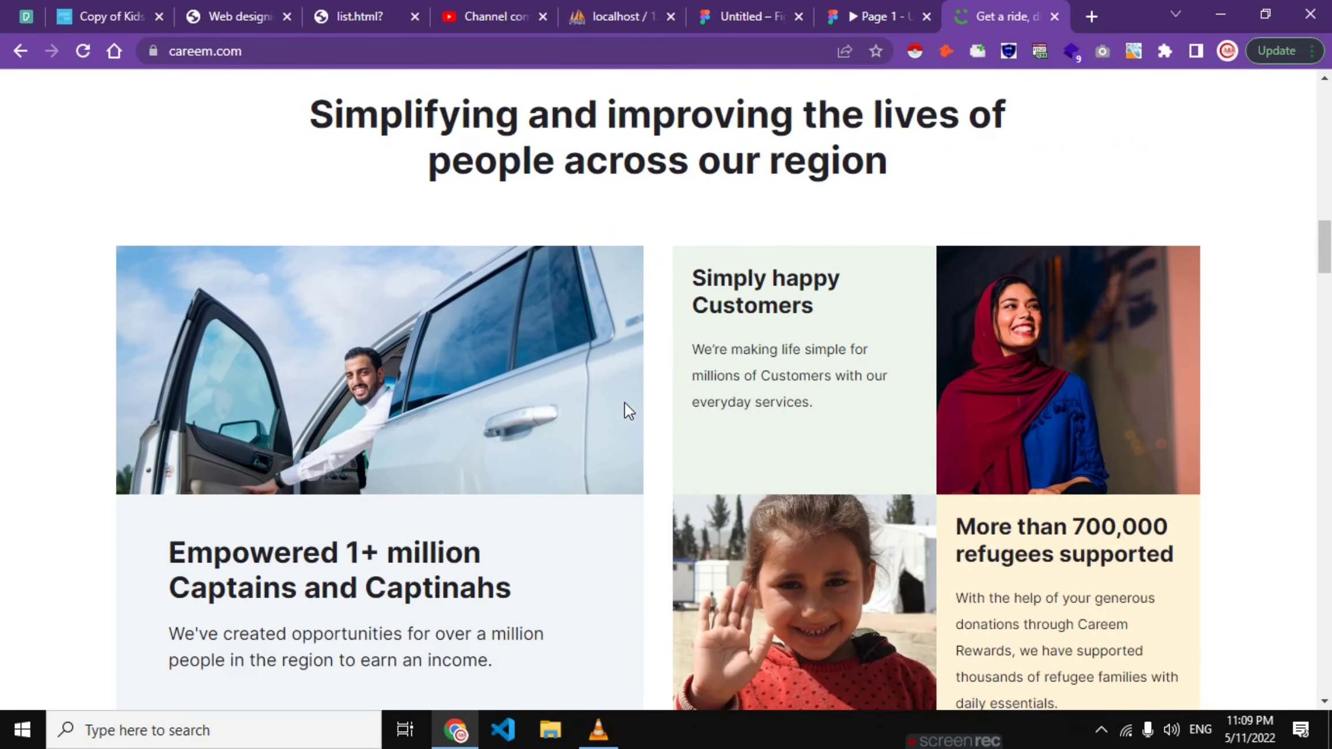
scroll(625, 401, "up", 10)
scroll(625, 403, "up", 3)
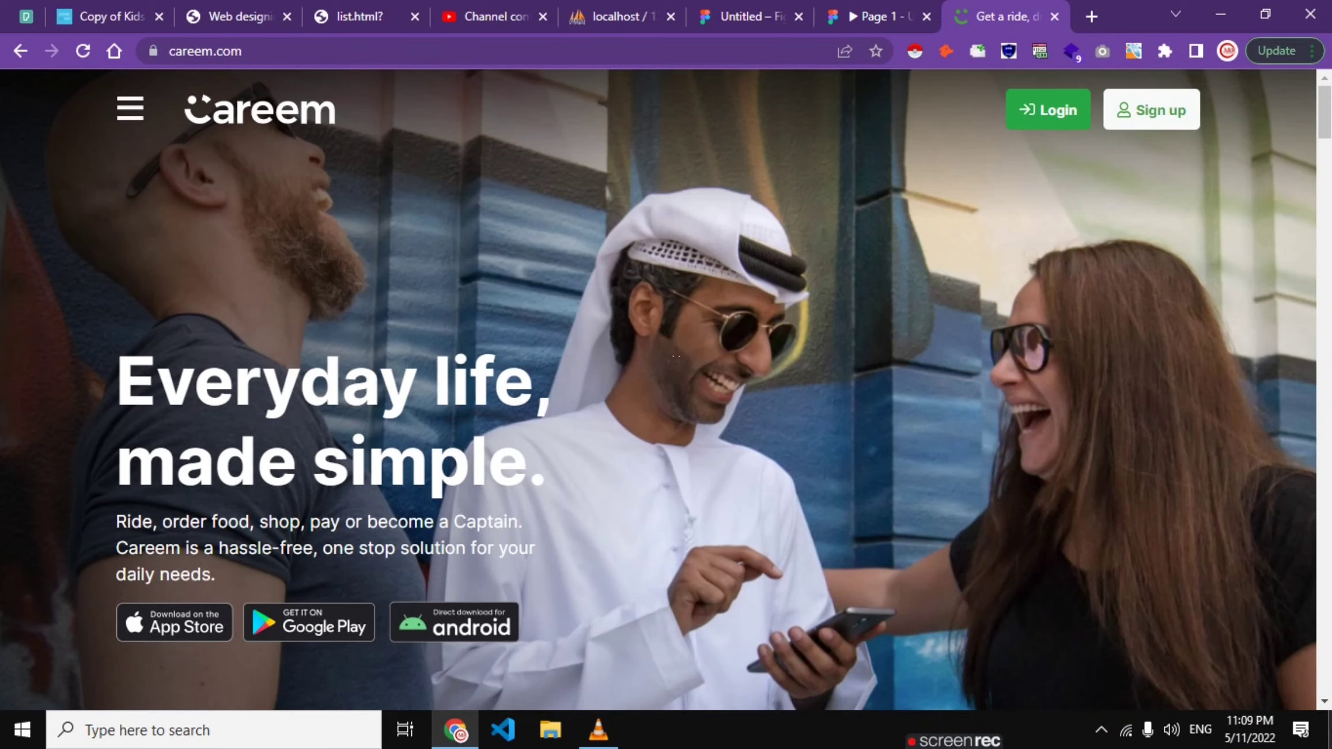
- Create a new desktop folder named 'figma'
key("super+d")
right_click(1044, 213)
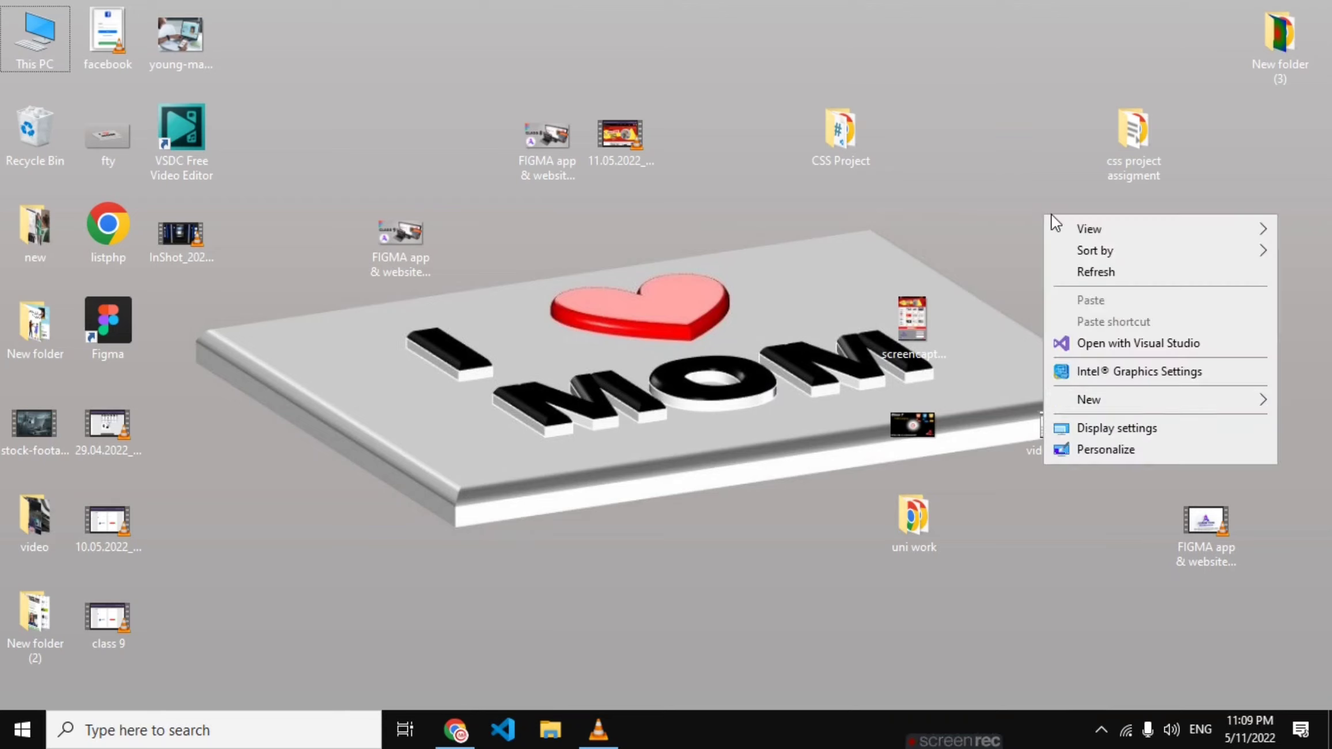
mouse_move(1088, 400)
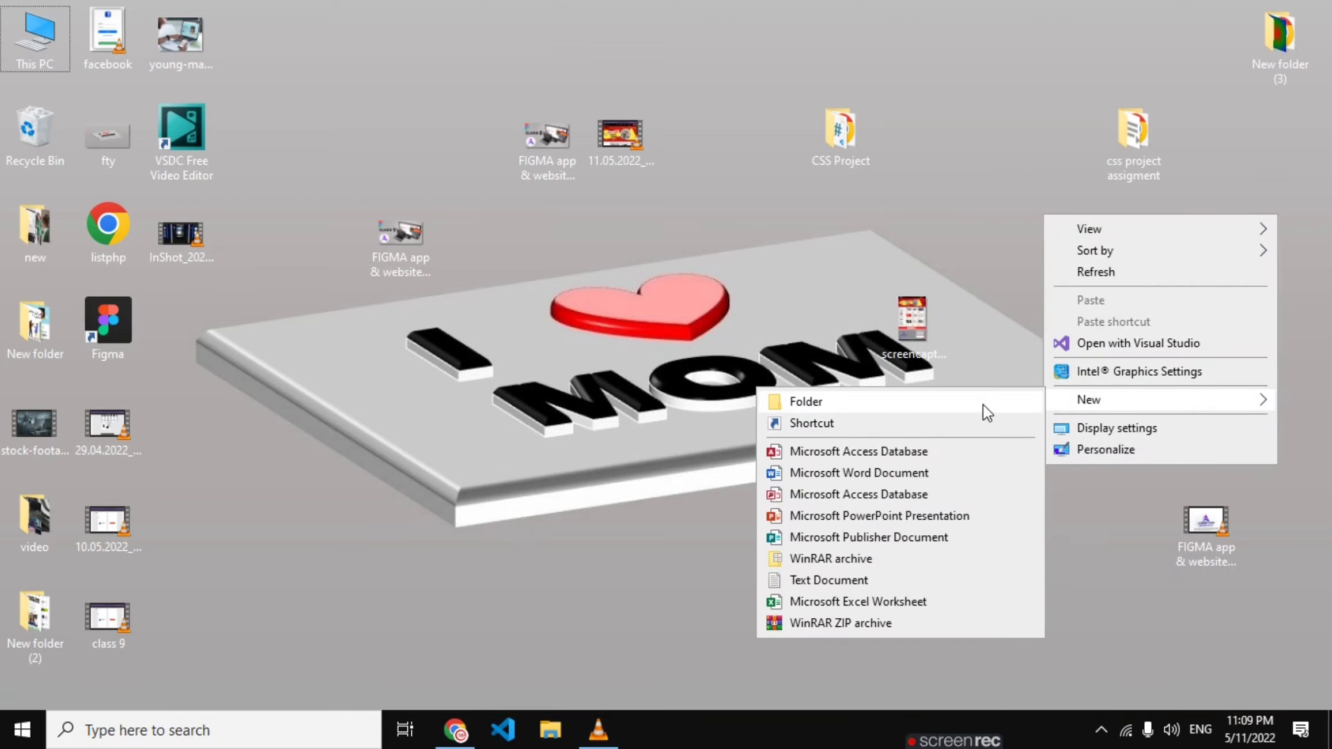
left_click(983, 403)
type("figma")
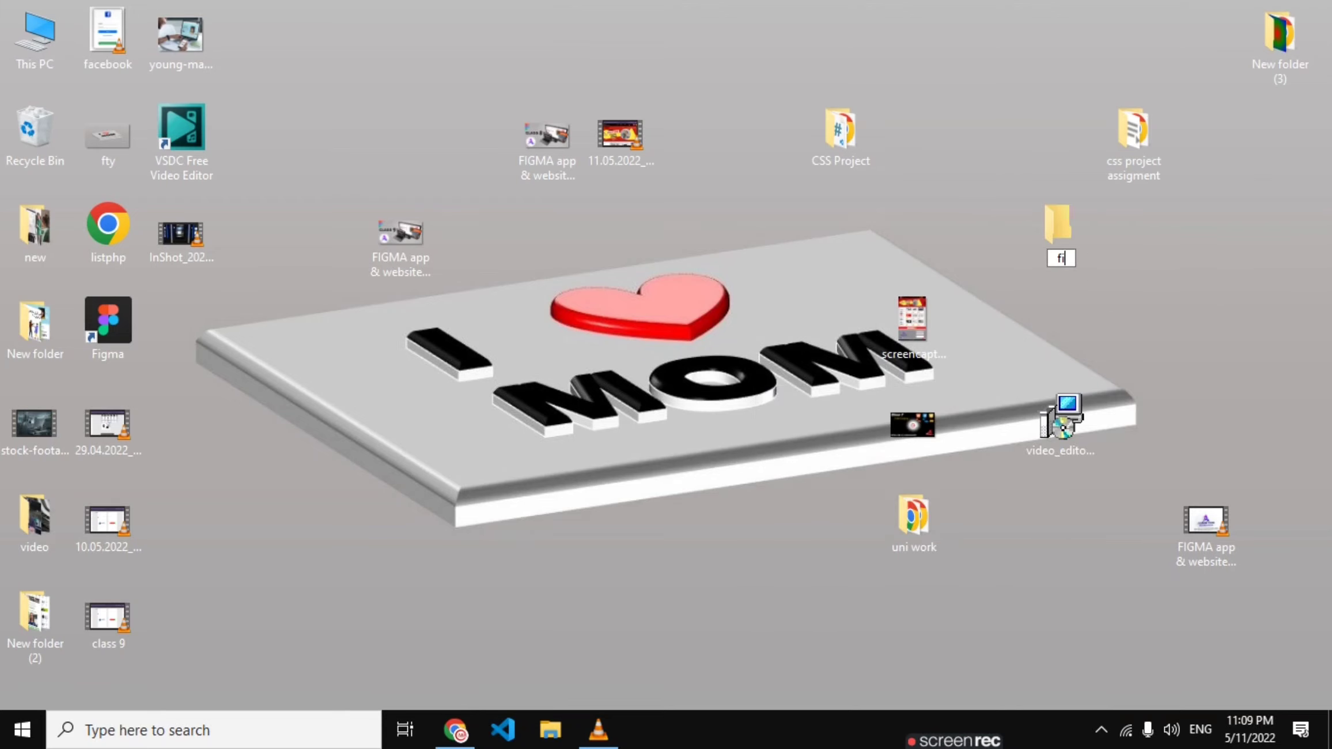
key("Return")
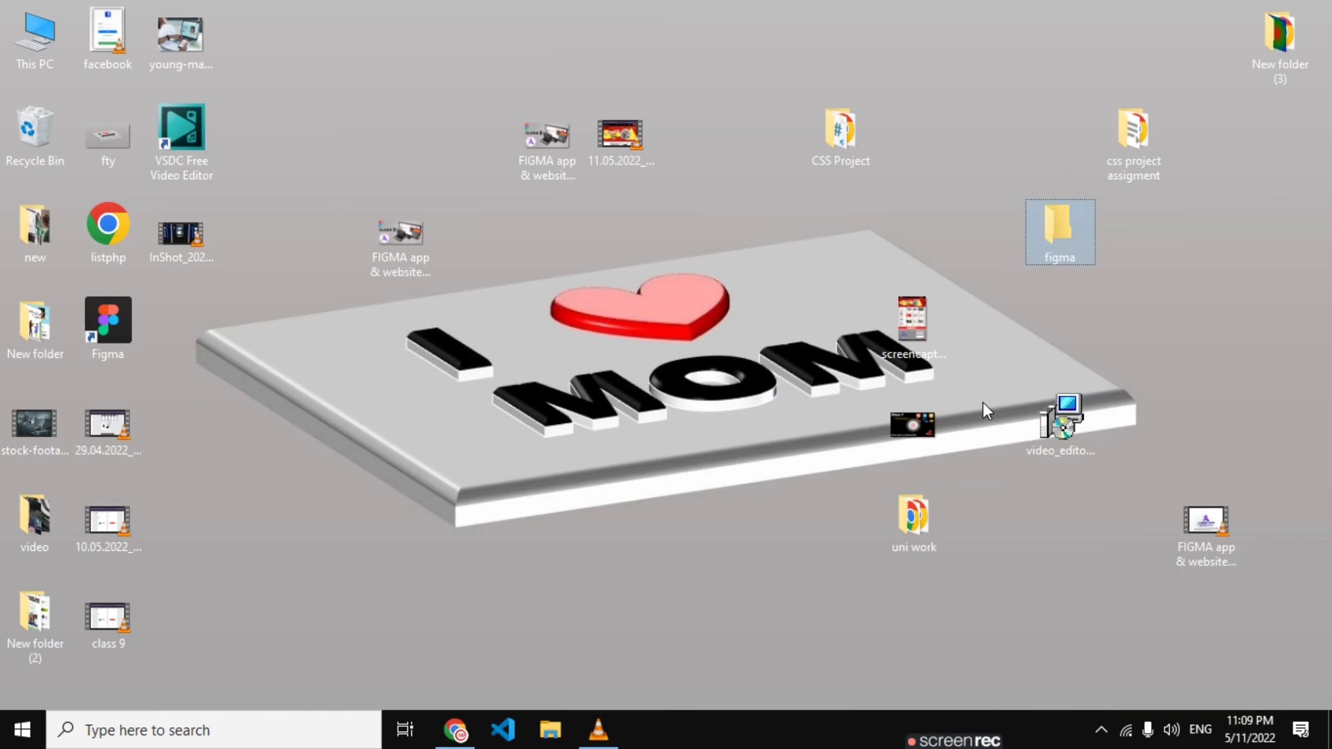
- Open the figma folder and drag the Careem logo from careem.com toward it
double_click(1055, 234)
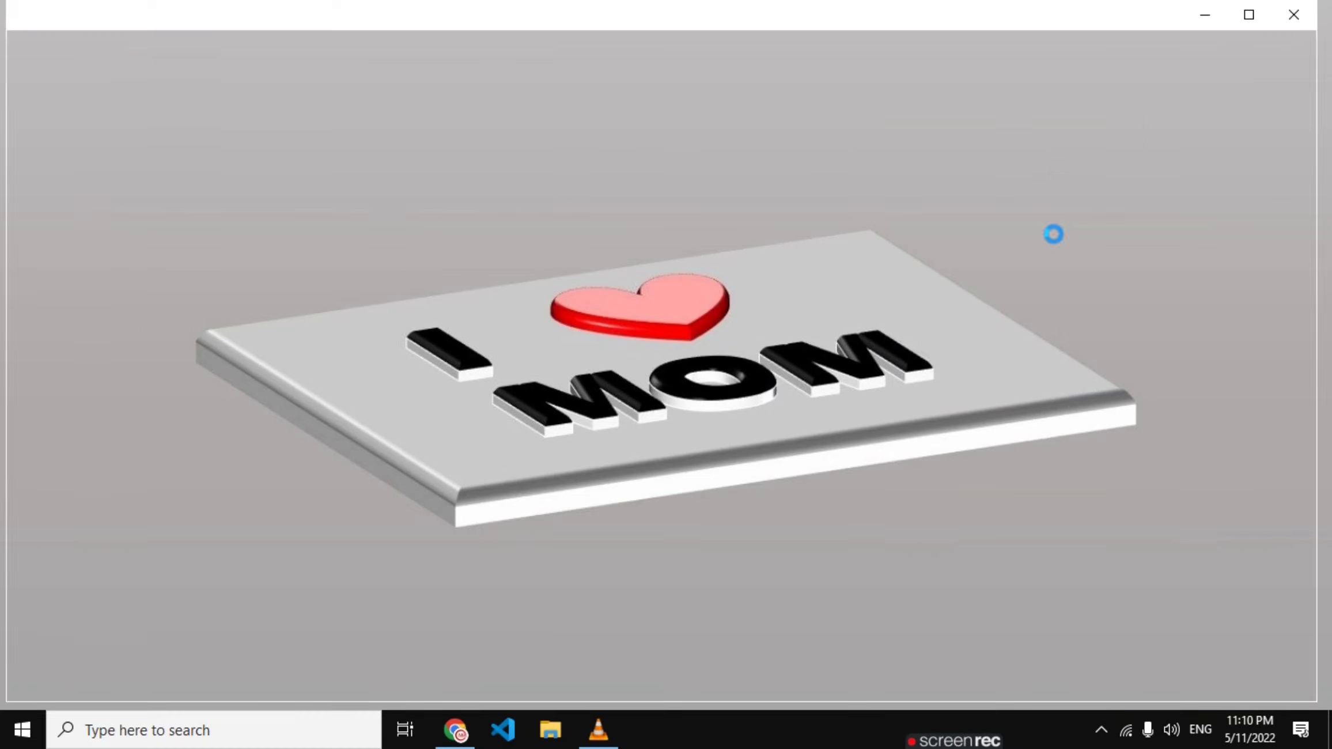
key("alt+Tab")
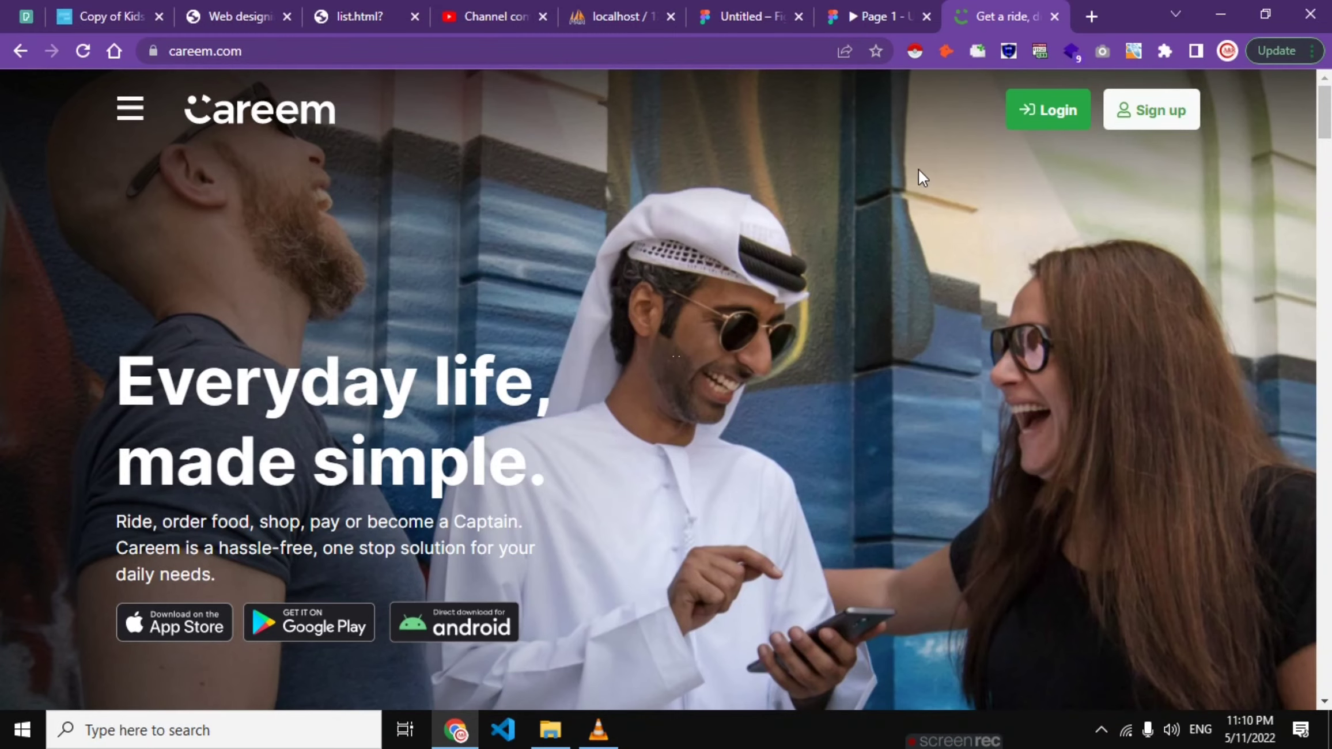
mouse_move(271, 128)
left_mouse_down()
mouse_move(555, 743)
mouse_move(663, 445)
left_mouse_up()
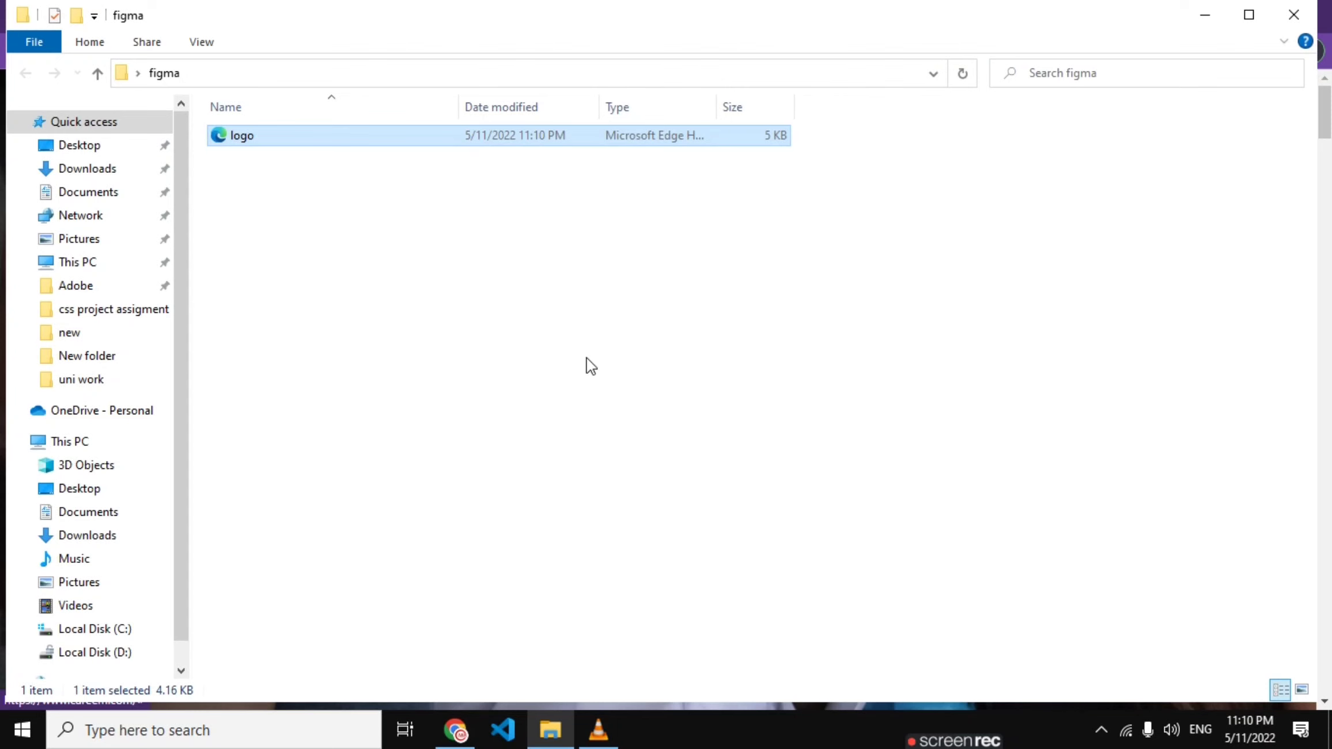
- Open the Careem logo image in its own tab and try its page menu
key("alt+Tab")
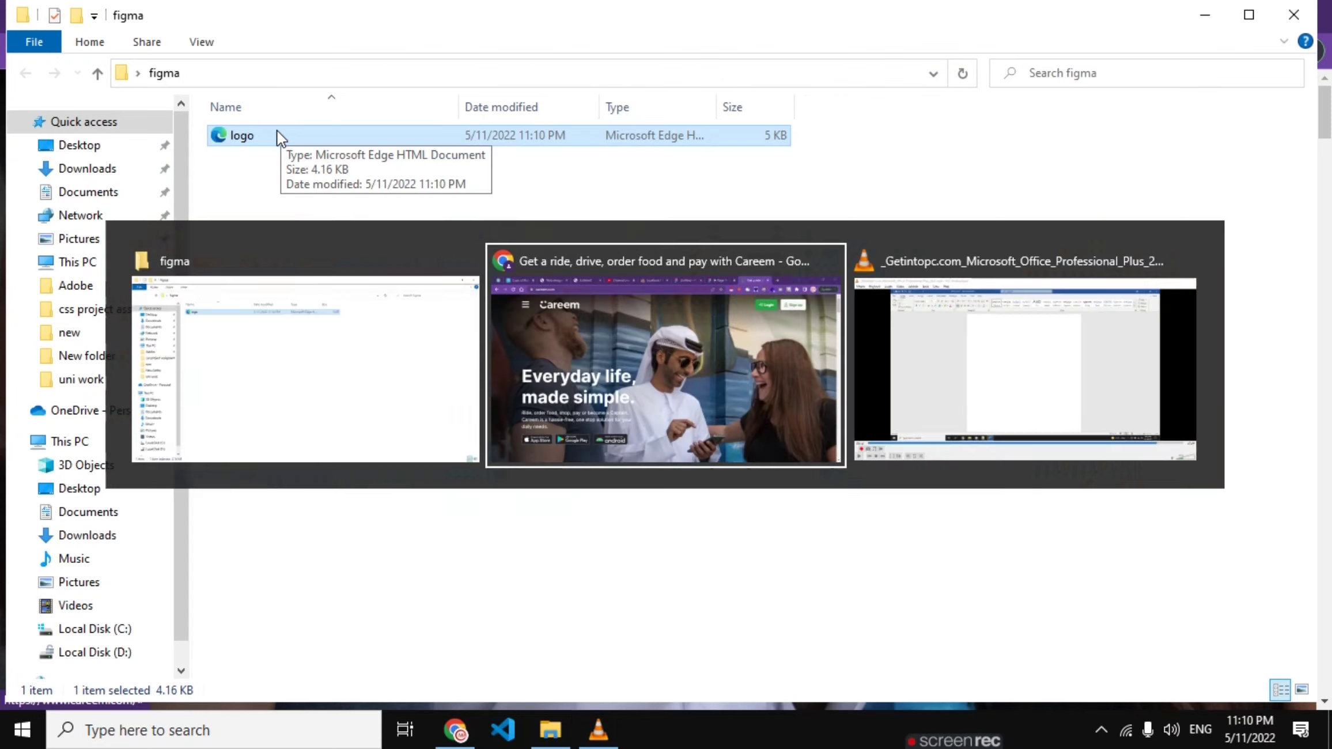
right_click(255, 129)
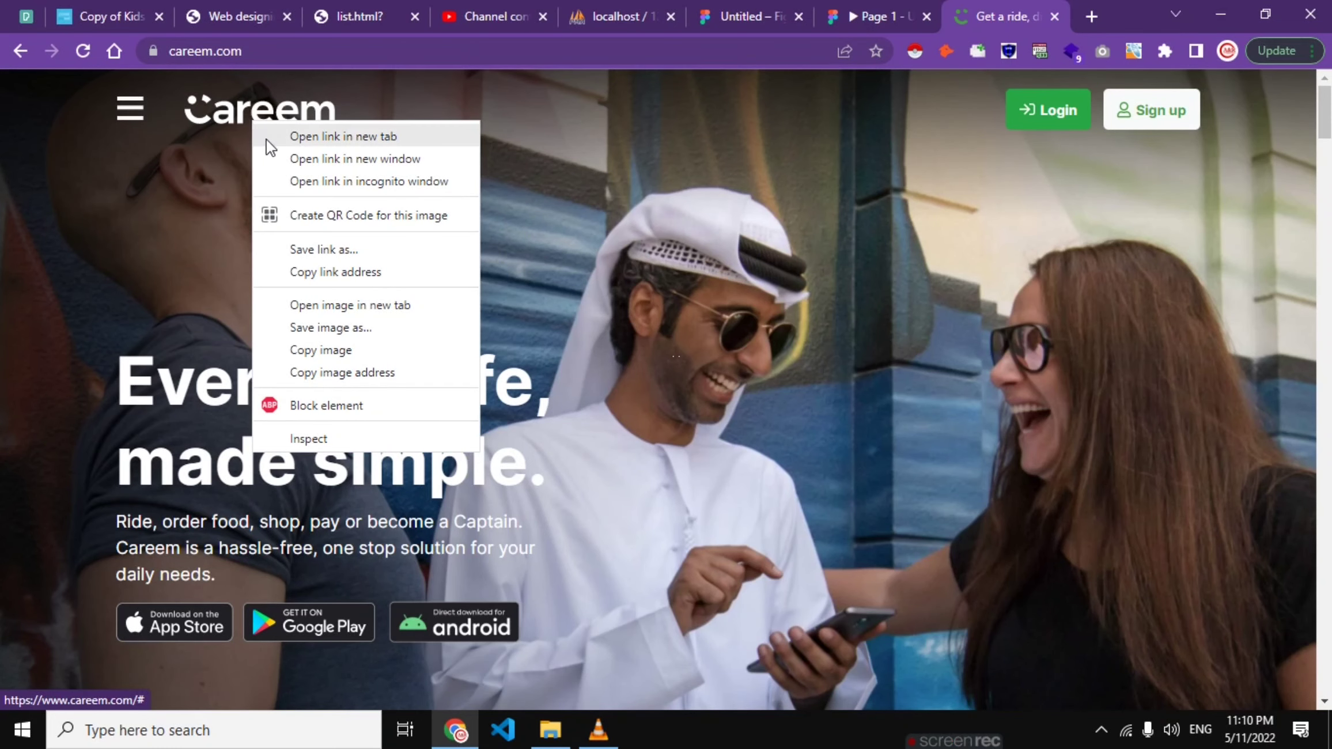
left_click(351, 307)
left_click(993, 12)
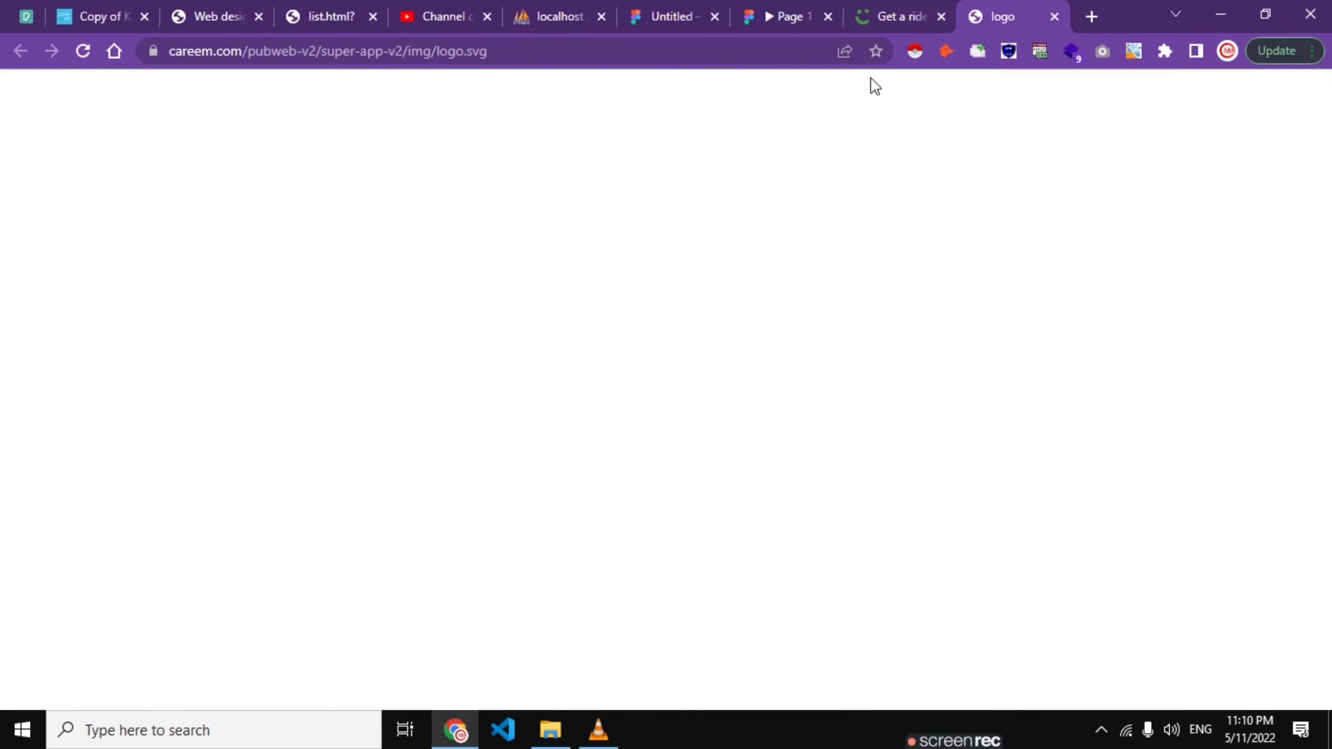
right_click(603, 395)
right_click(530, 427)
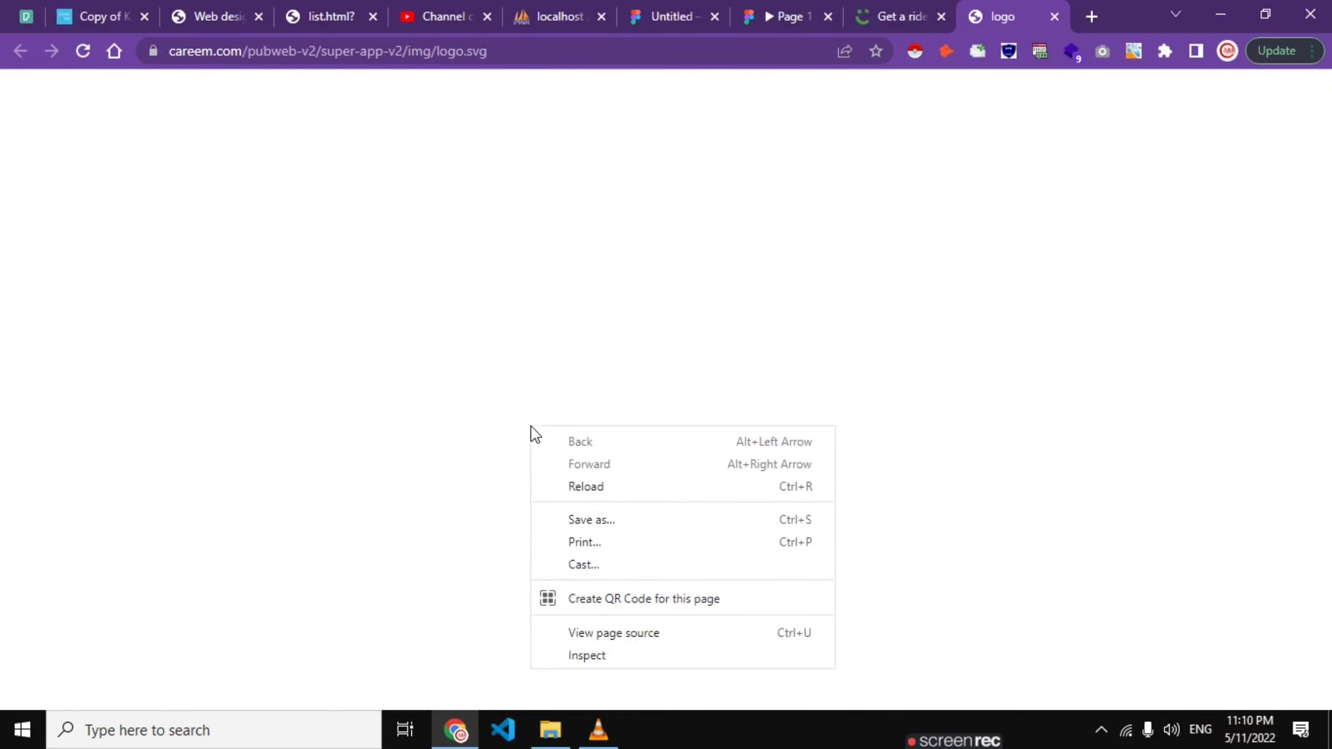
right_click(680, 400)
right_click(675, 365)
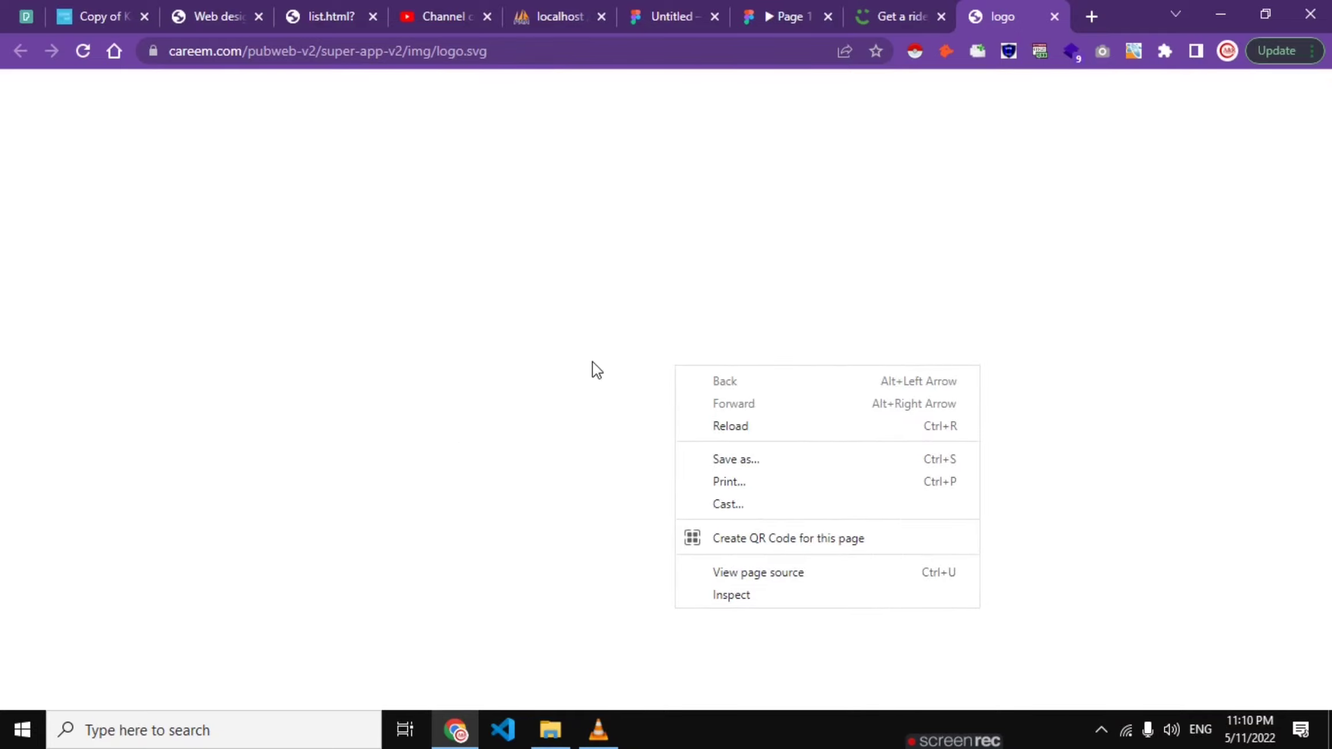
right_click(622, 362)
left_click(585, 341)
right_click(575, 340)
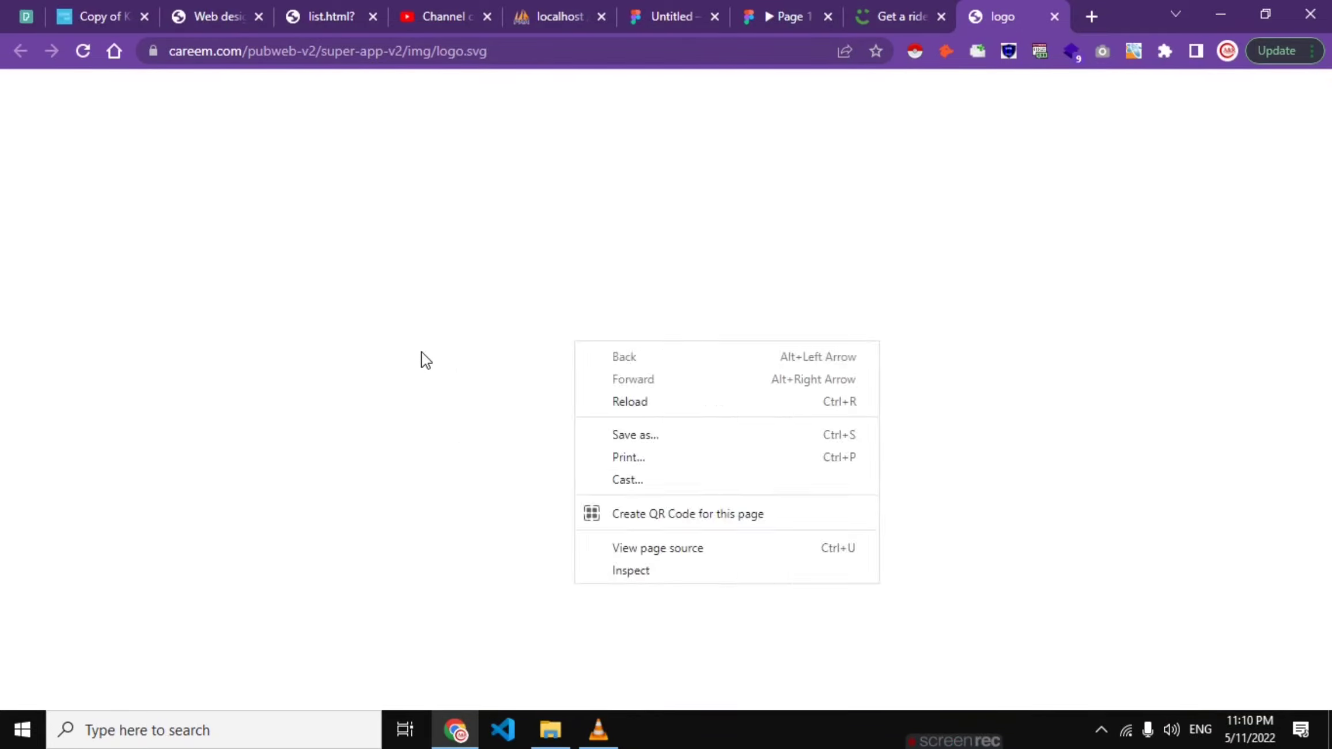
right_click(422, 351)
right_click(544, 313)
left_click(426, 353)
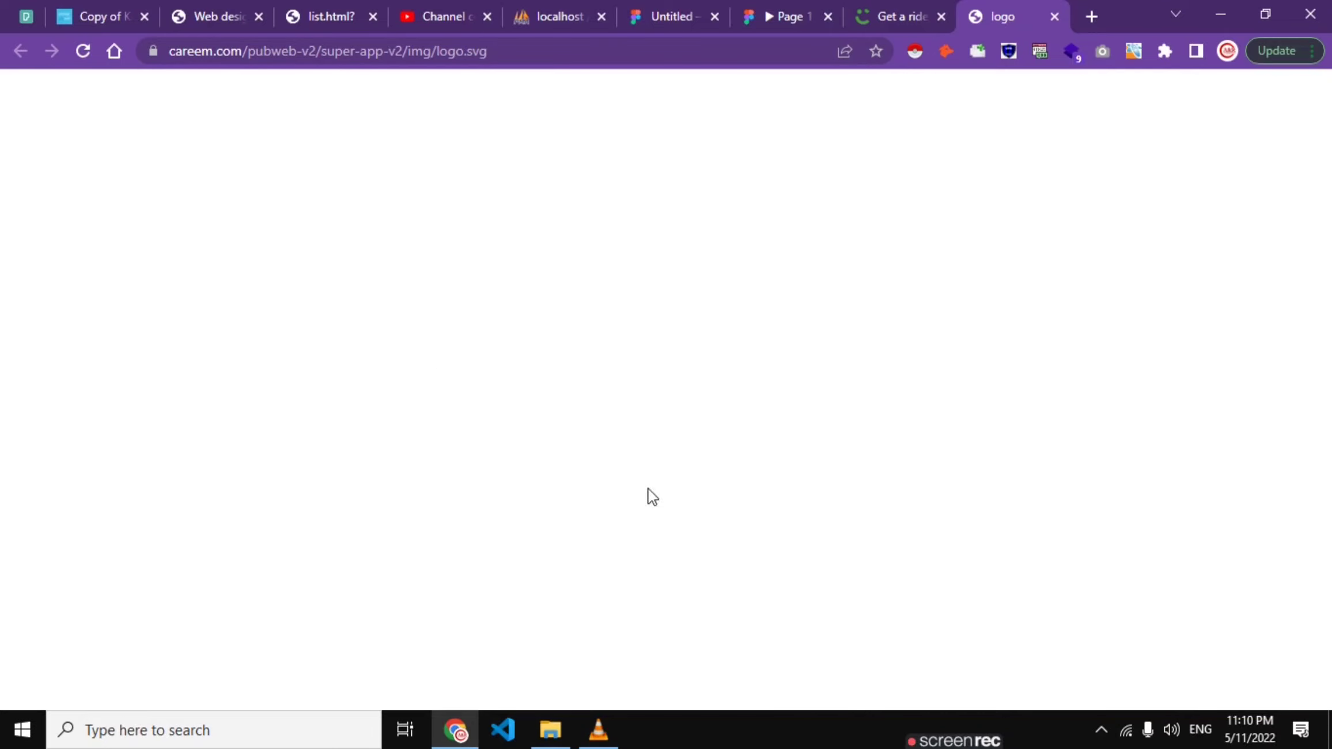
- Save the Careem logo as an SVG Document named 'logo', then minimize Chrome
left_click(925, 3)
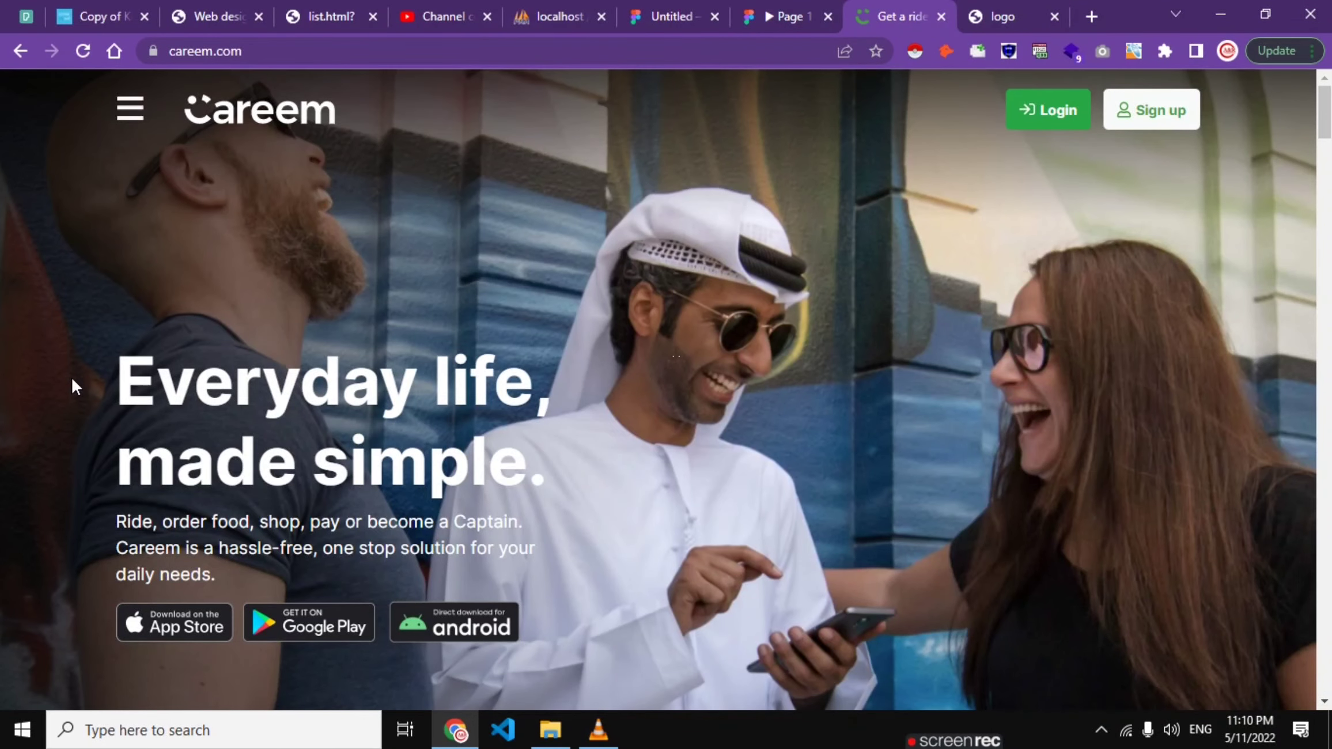
right_click(274, 129)
left_click(332, 329)
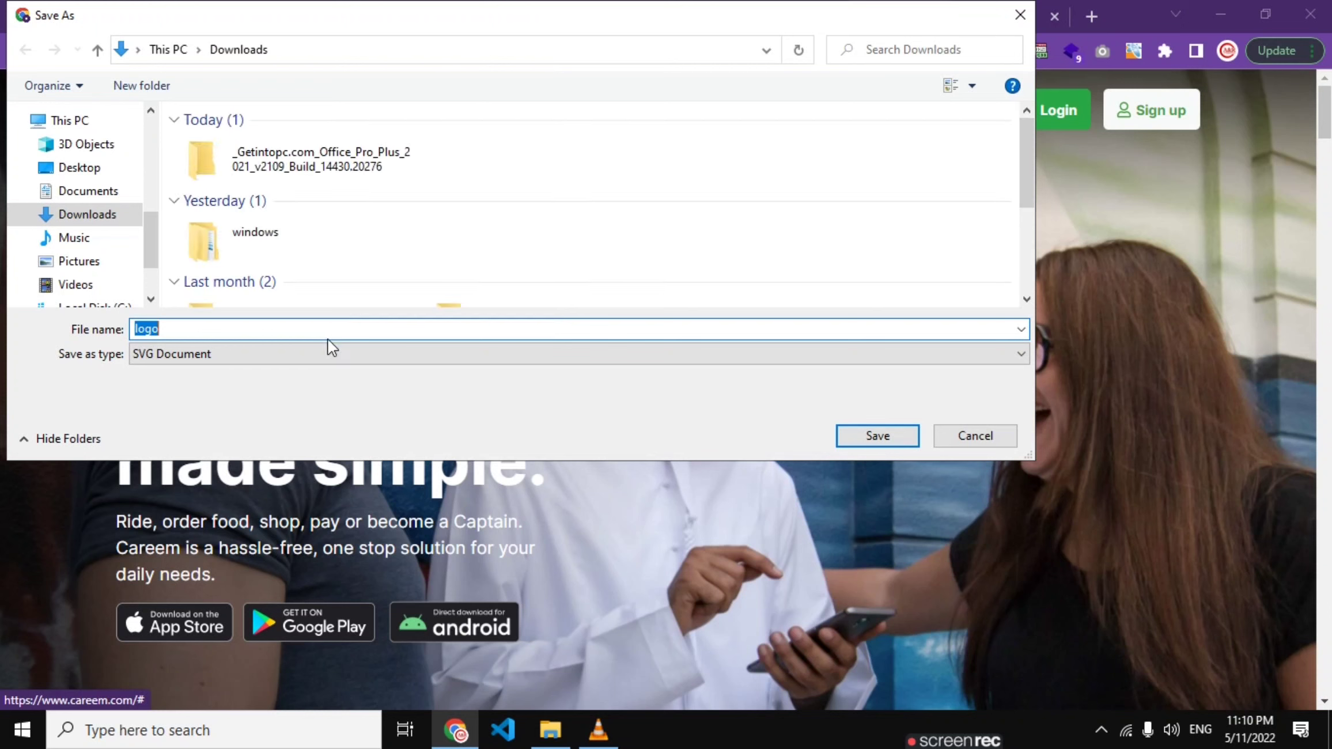
left_click(316, 349)
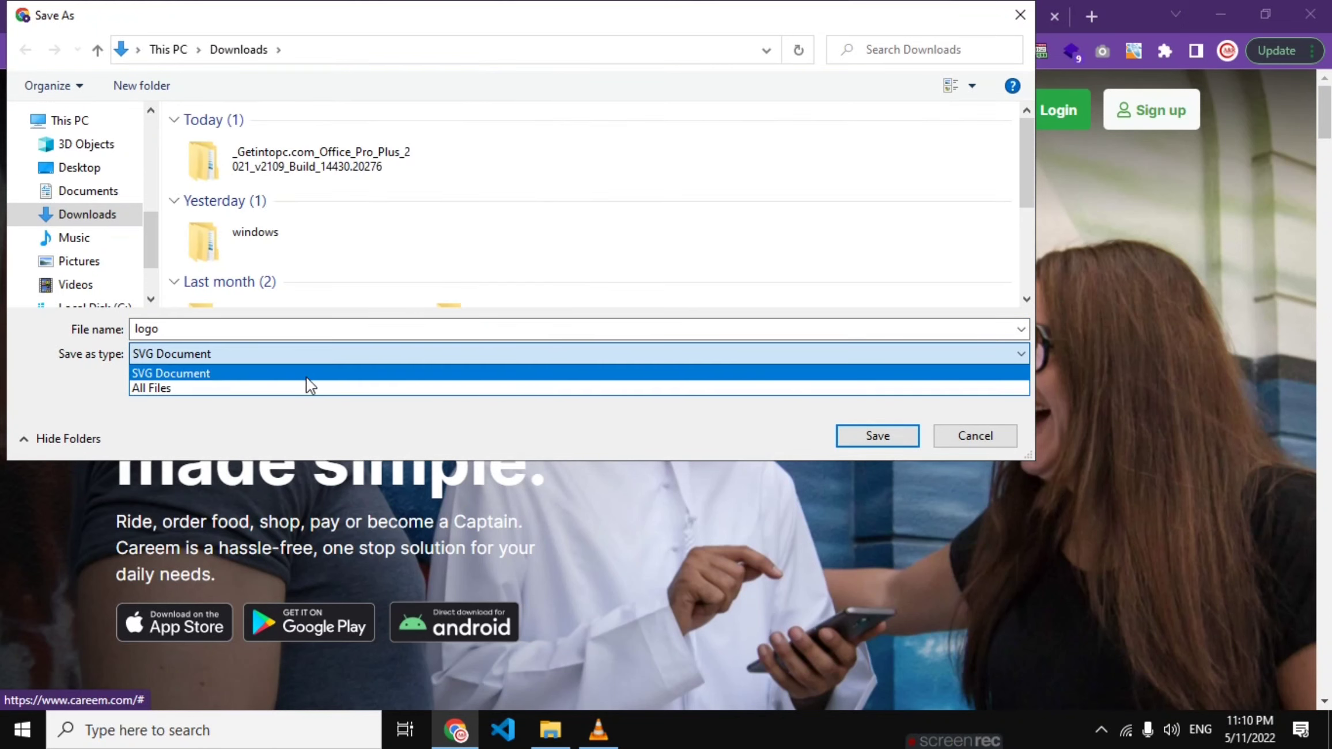
left_click(994, 458)
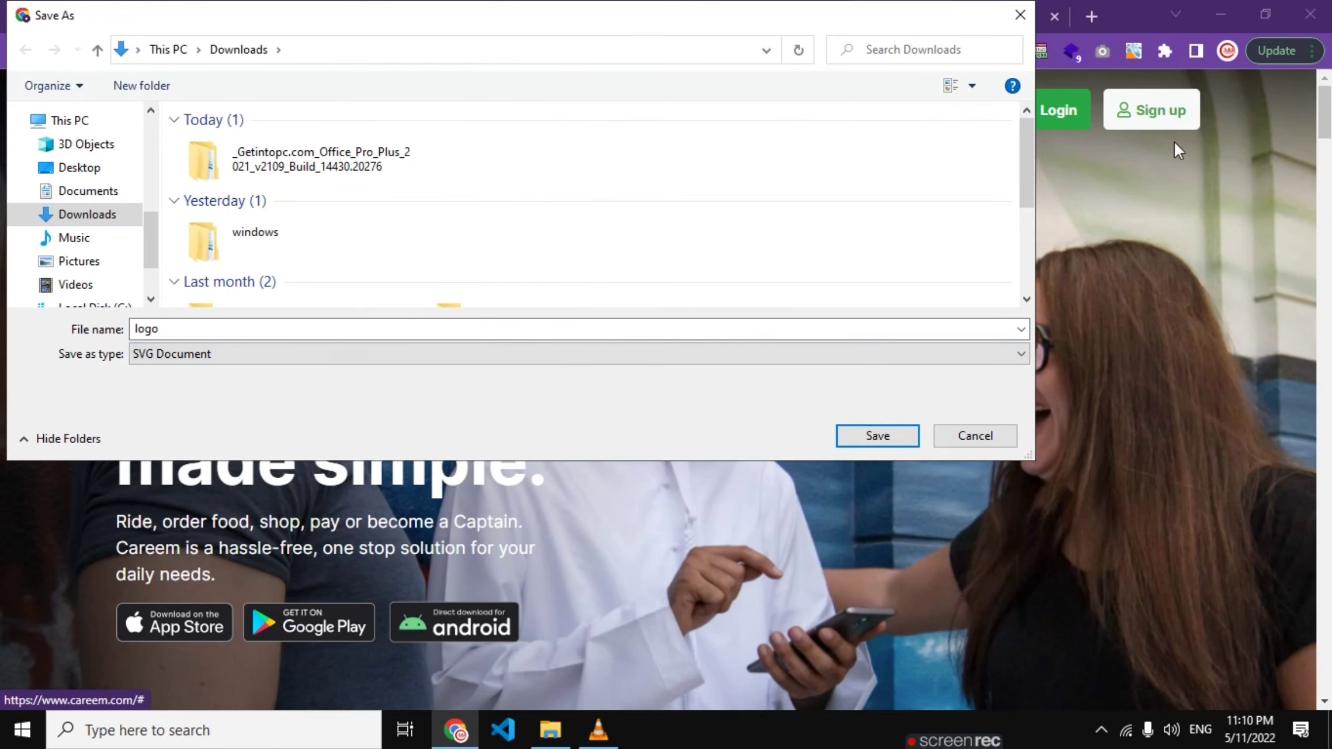
left_click(1007, 432)
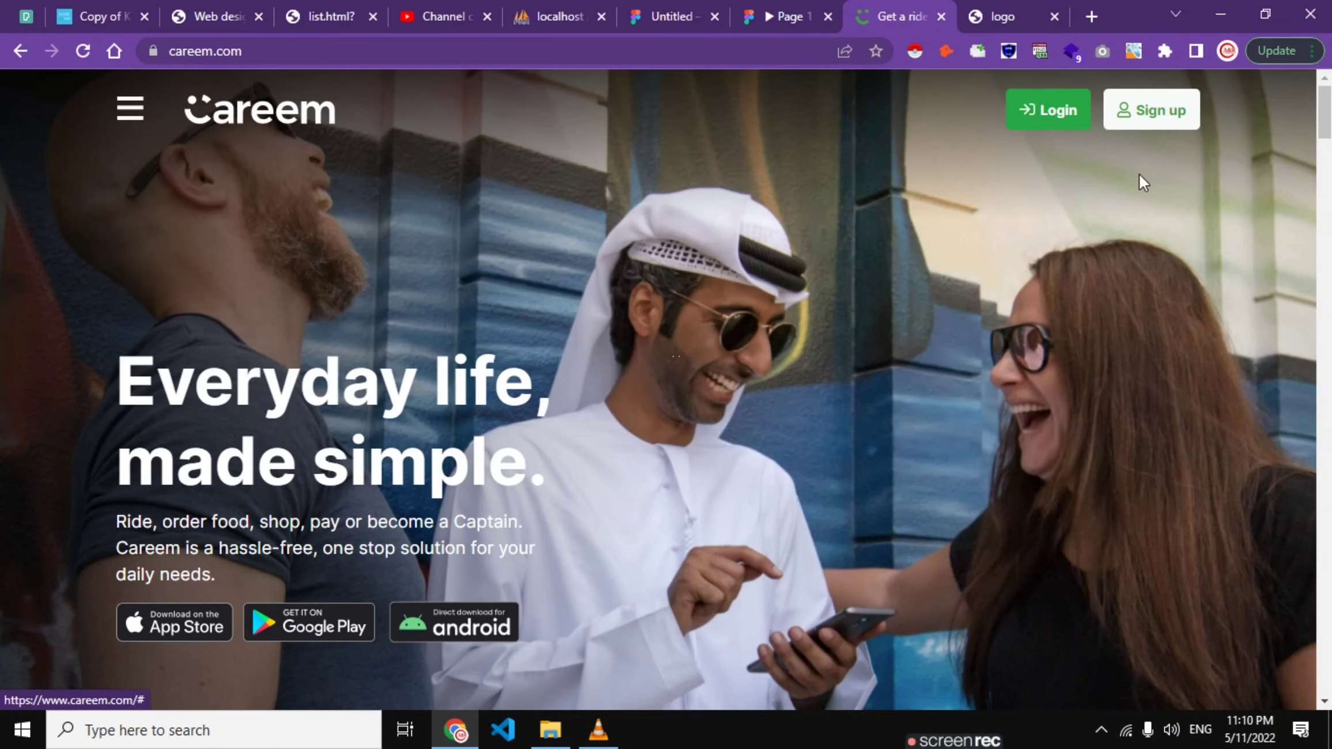
left_click(1221, 14)
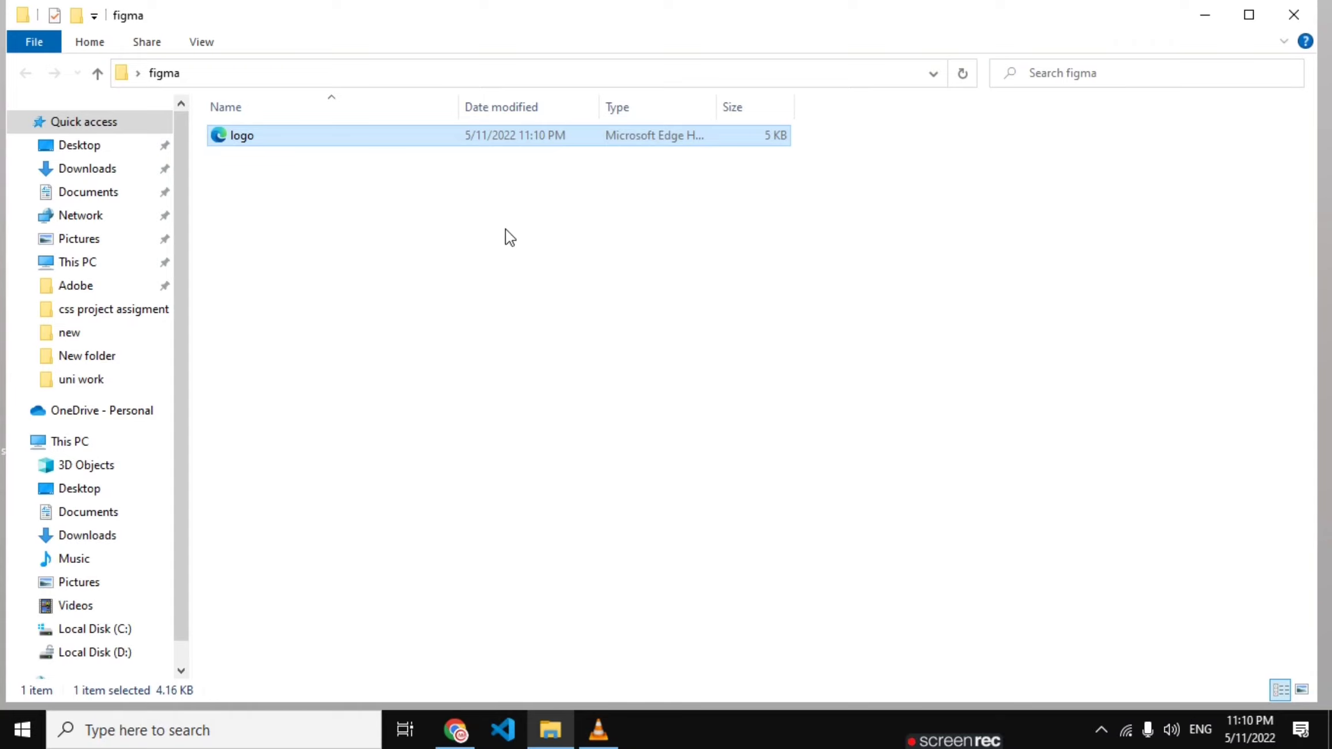
- Open the 'logo' file from the figma folder, loading it in Microsoft Edge
scroll(521, 338, "up", 2, "ctrl")
scroll(522, 337, "up", 1, "ctrl")
scroll(522, 337, "up", 1, "ctrl")
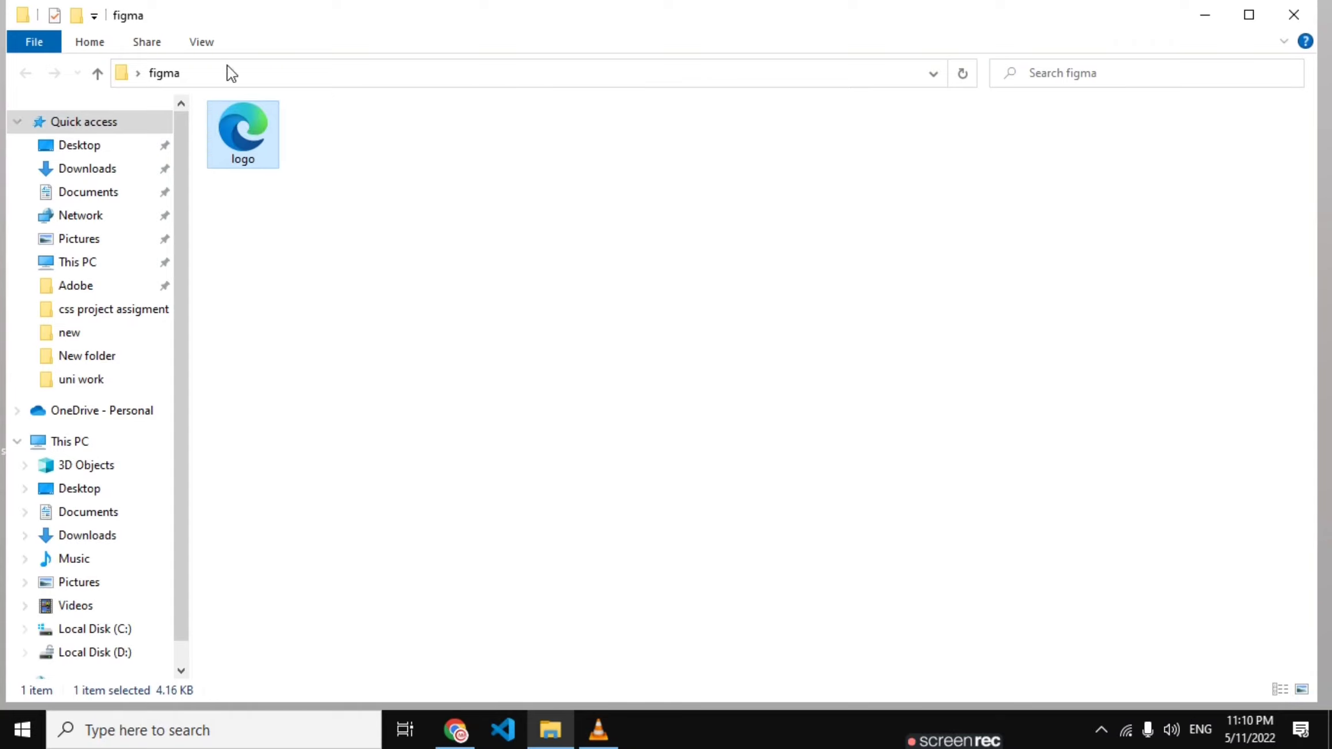
double_click(264, 122)
double_click(247, 144)
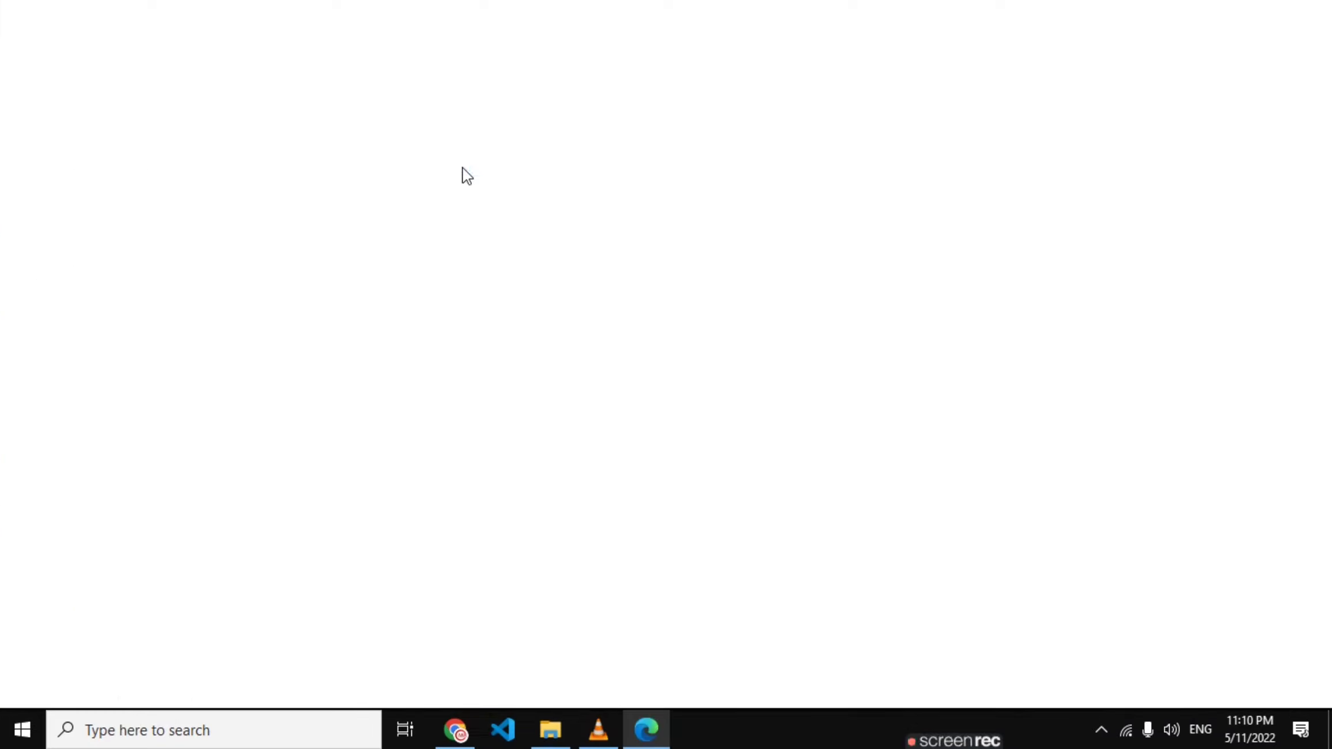
- Inspect the Careem logo in DevTools and open its logo.svg file in a new tab
left_click(451, 715)
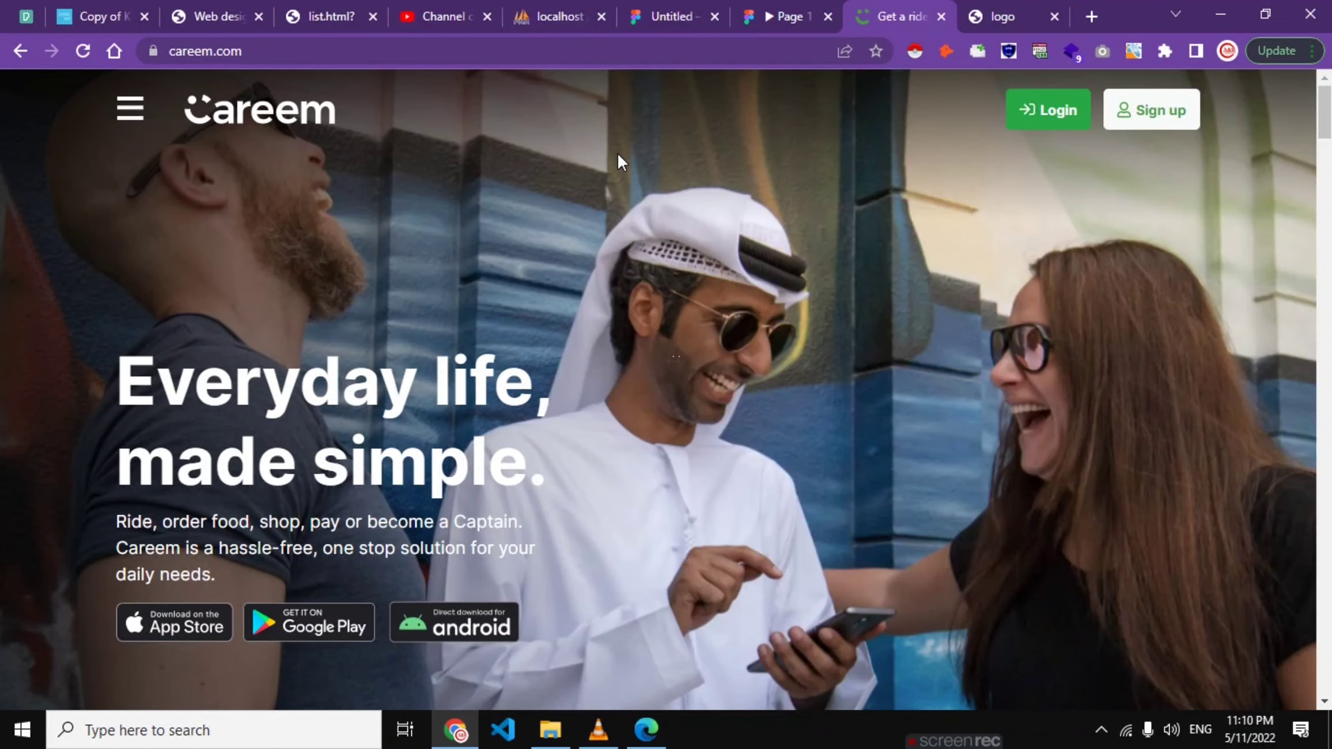
right_click(618, 155)
left_click(724, 415)
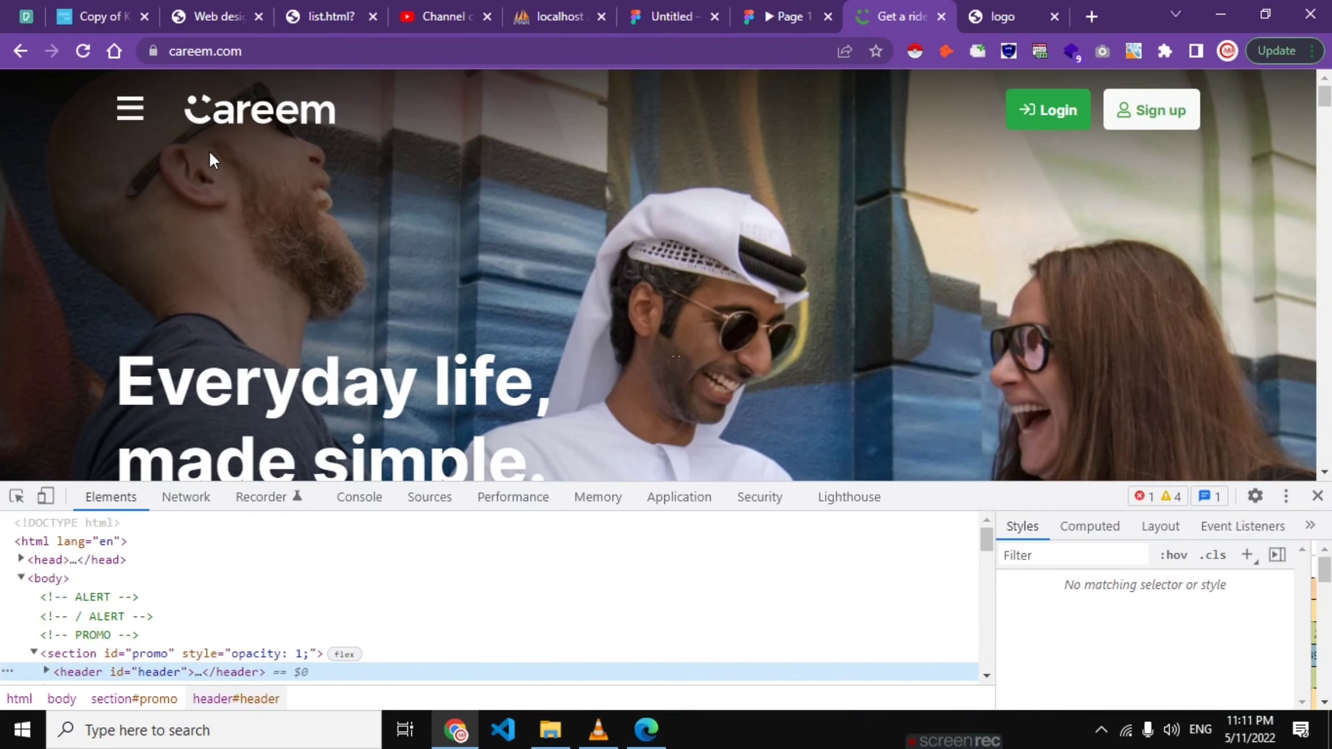
left_click(16, 497)
left_click(245, 109)
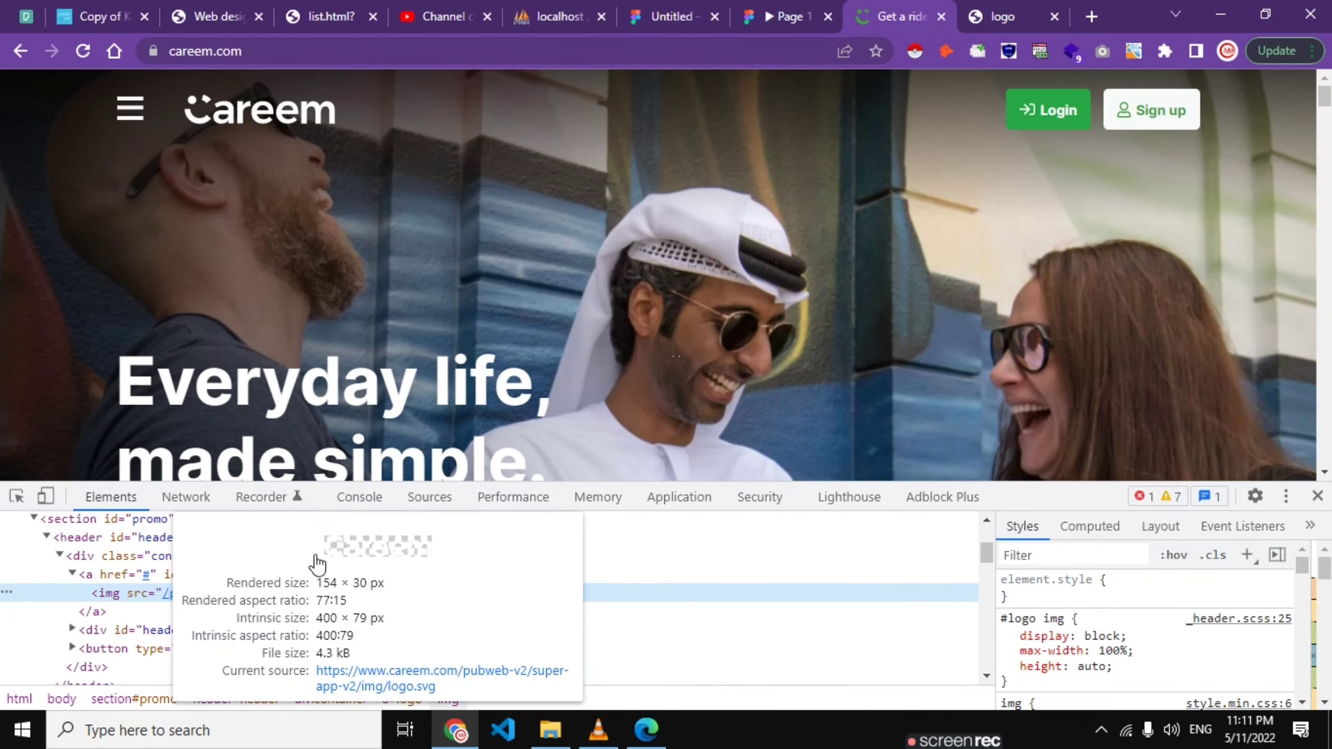
left_click(409, 673)
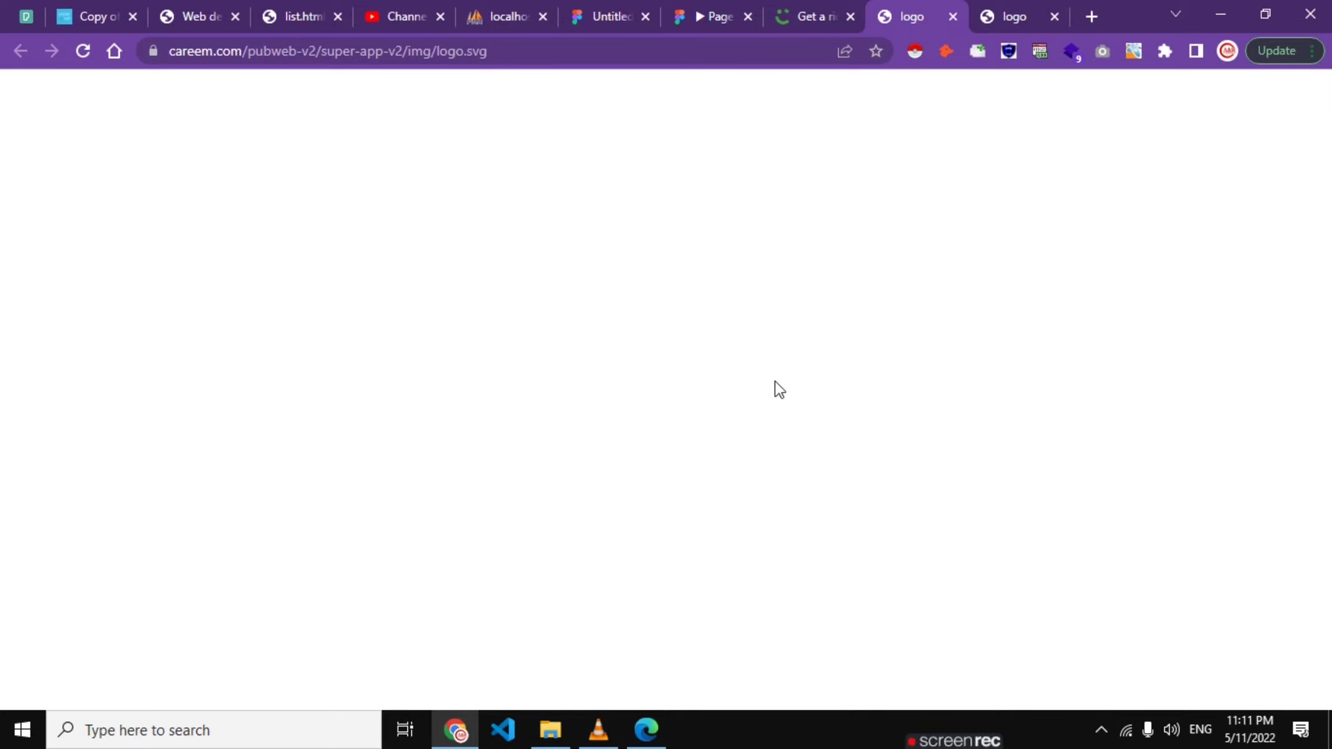
- View the logo.svg page source, then close the source and logo tabs
right_click(595, 423)
left_click(559, 398)
right_click(499, 403)
left_click(541, 381)
right_click(541, 381)
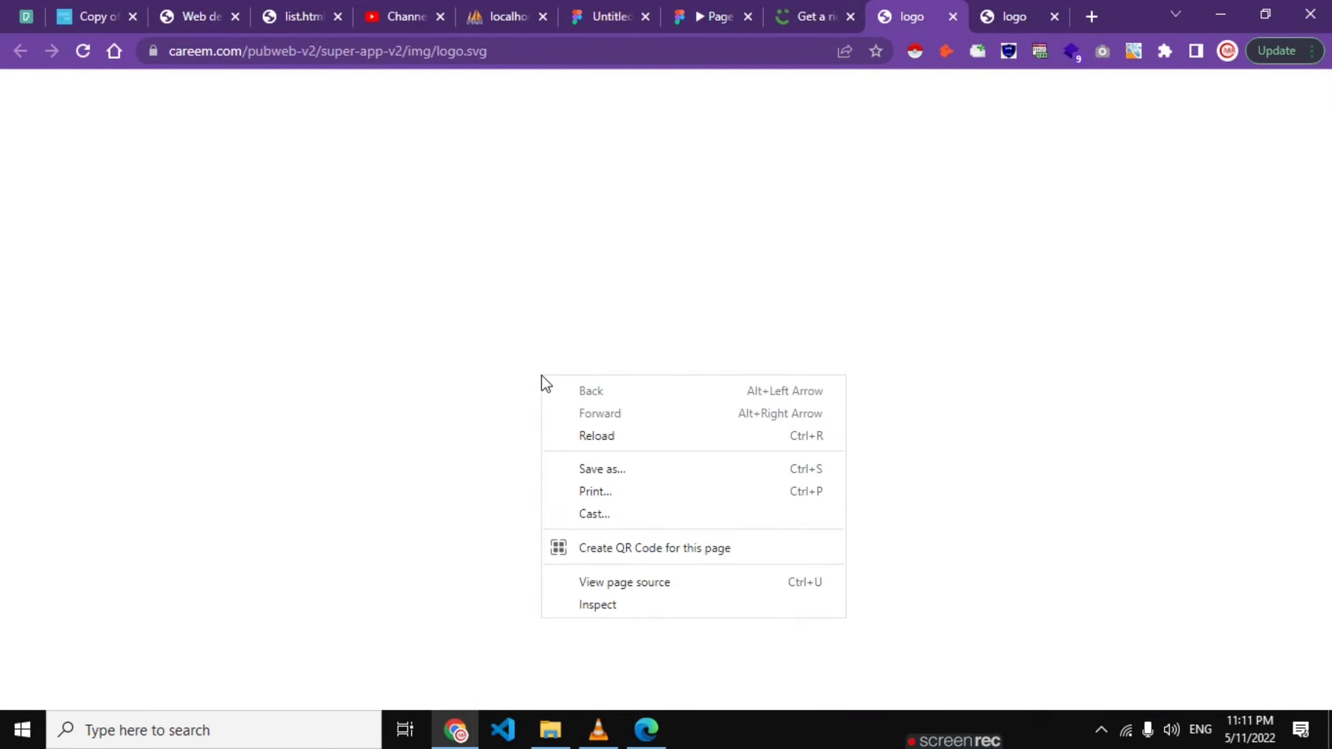
left_click(615, 332)
right_click(616, 331)
left_click(542, 413)
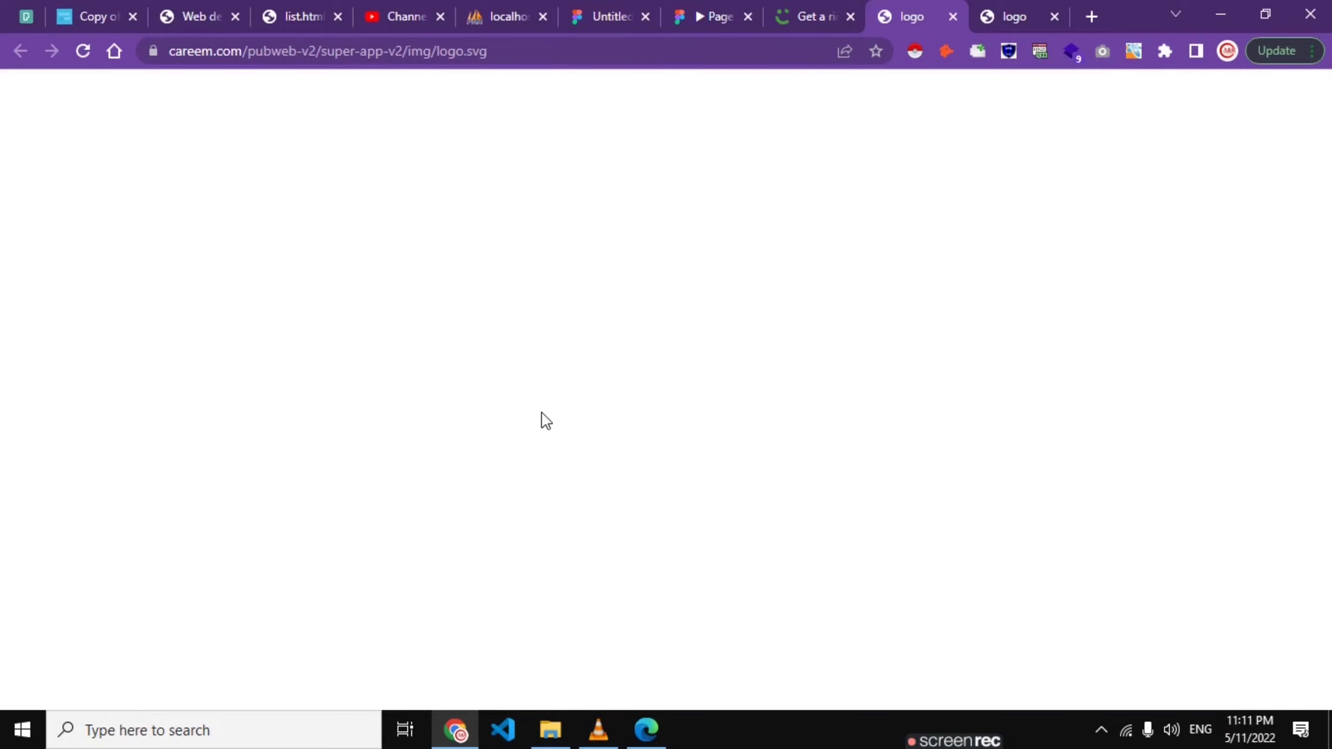
right_click(627, 344)
right_click(683, 307)
right_click(780, 291)
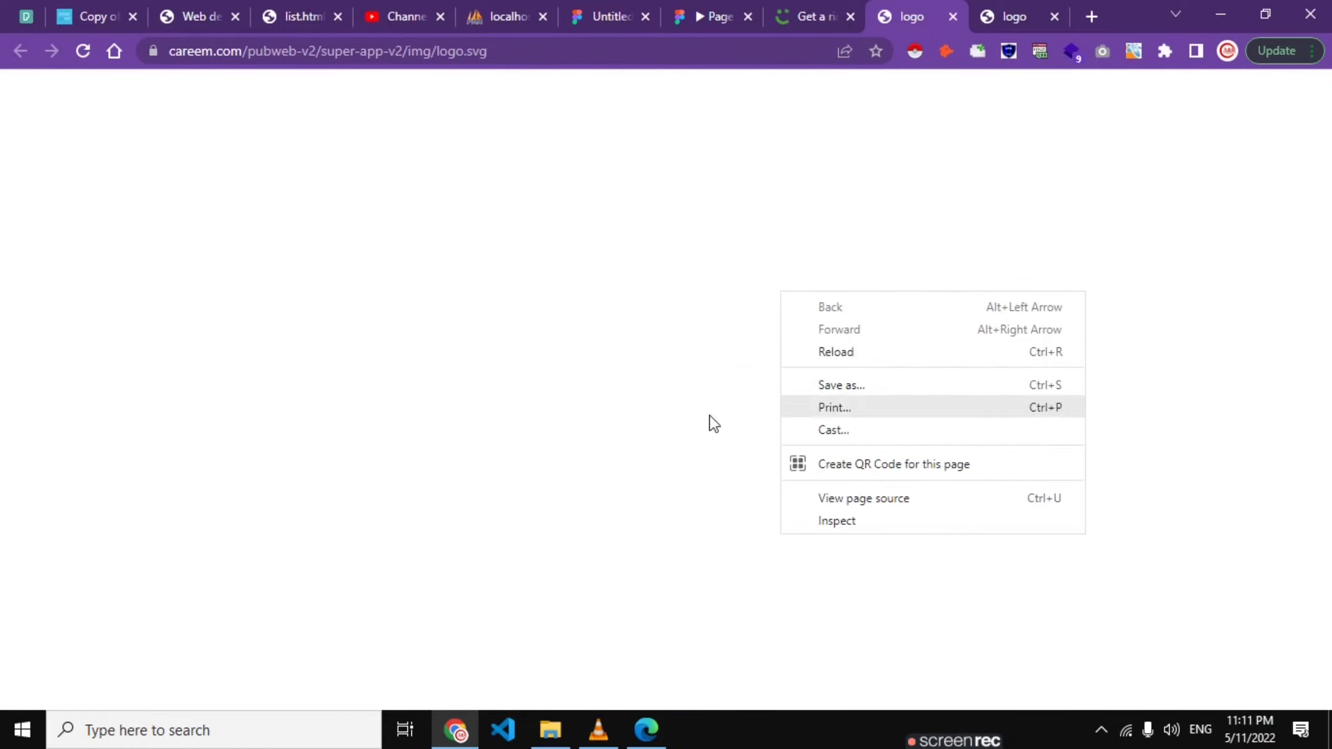
right_click(560, 402)
right_click(582, 397)
right_click(868, 371)
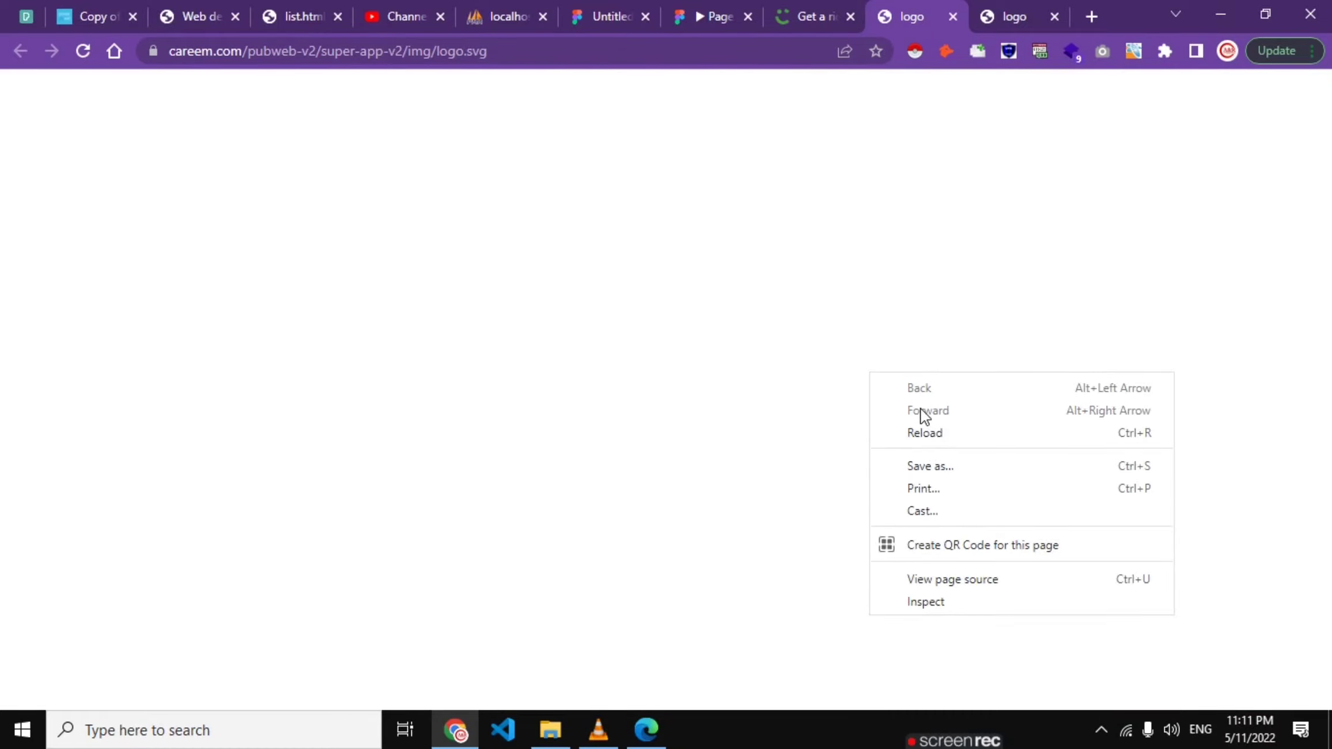
left_click(725, 472)
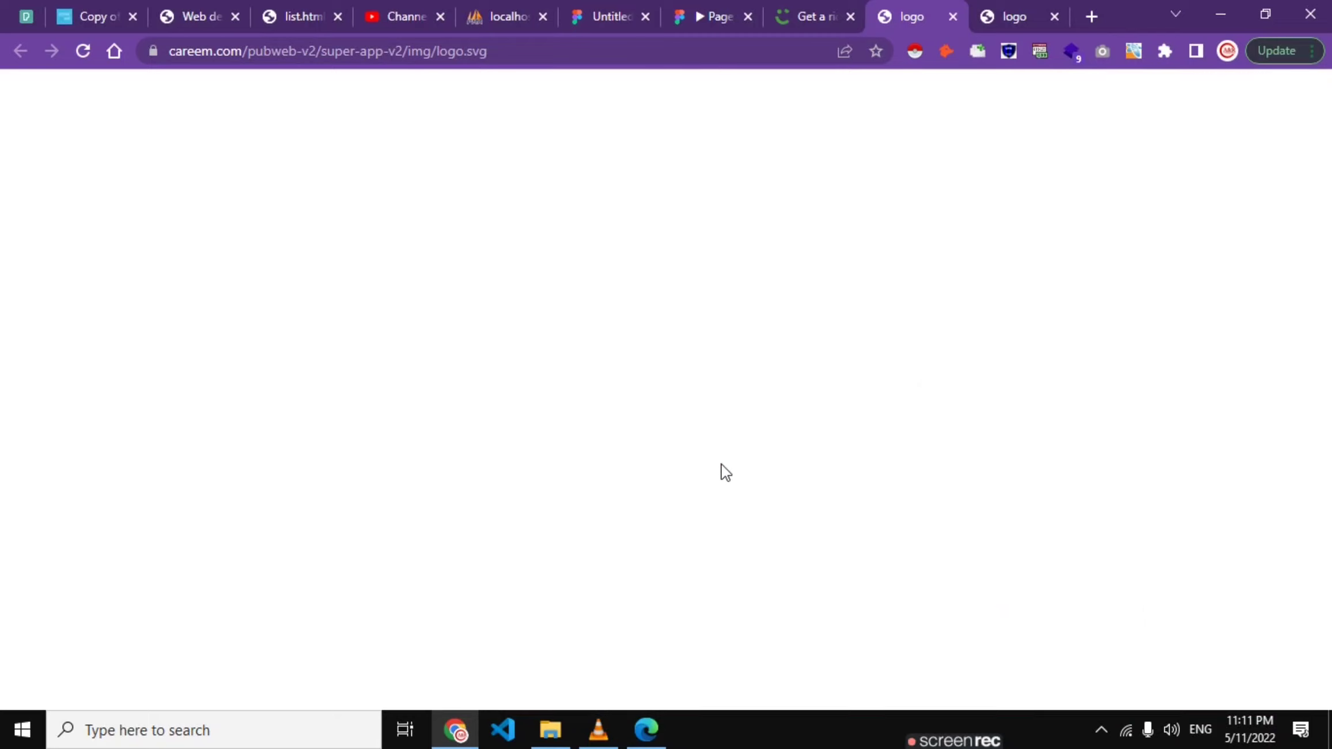
right_click(529, 433)
left_click(472, 494)
right_click(467, 482)
left_click(479, 441)
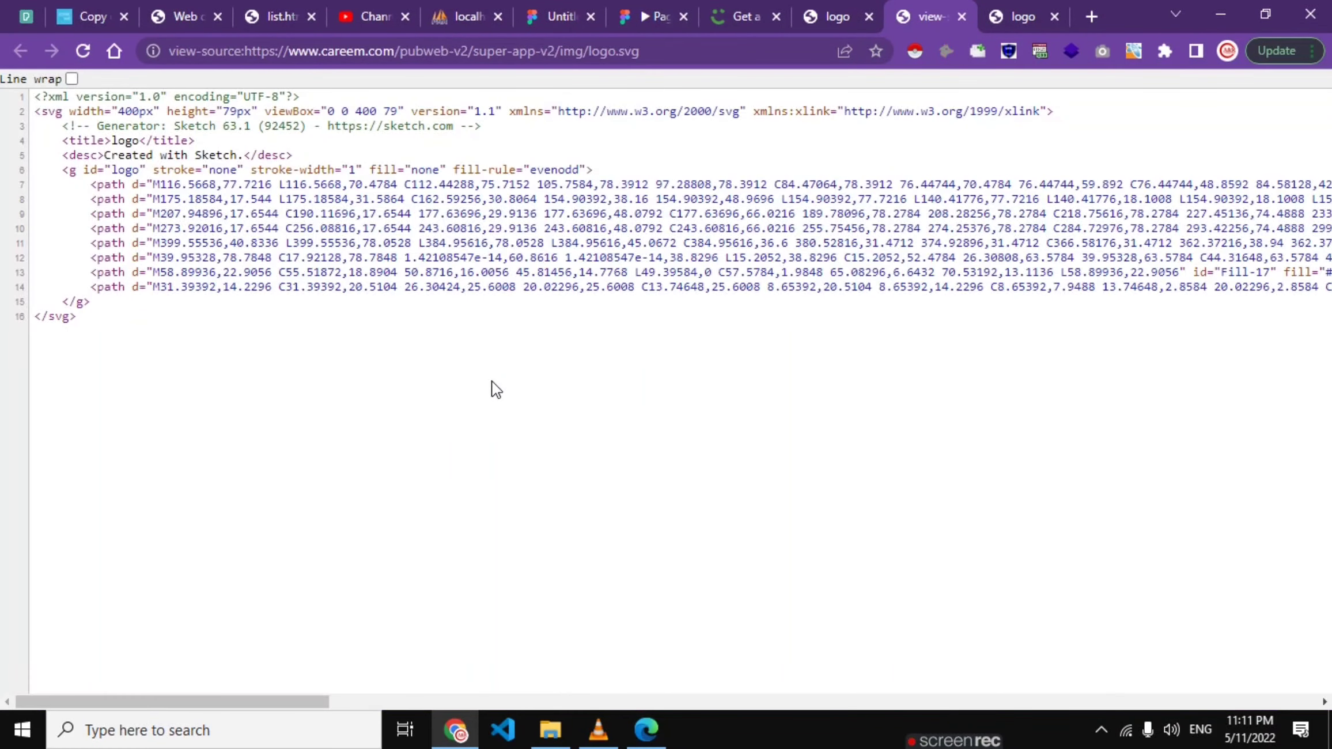
left_click(962, 16)
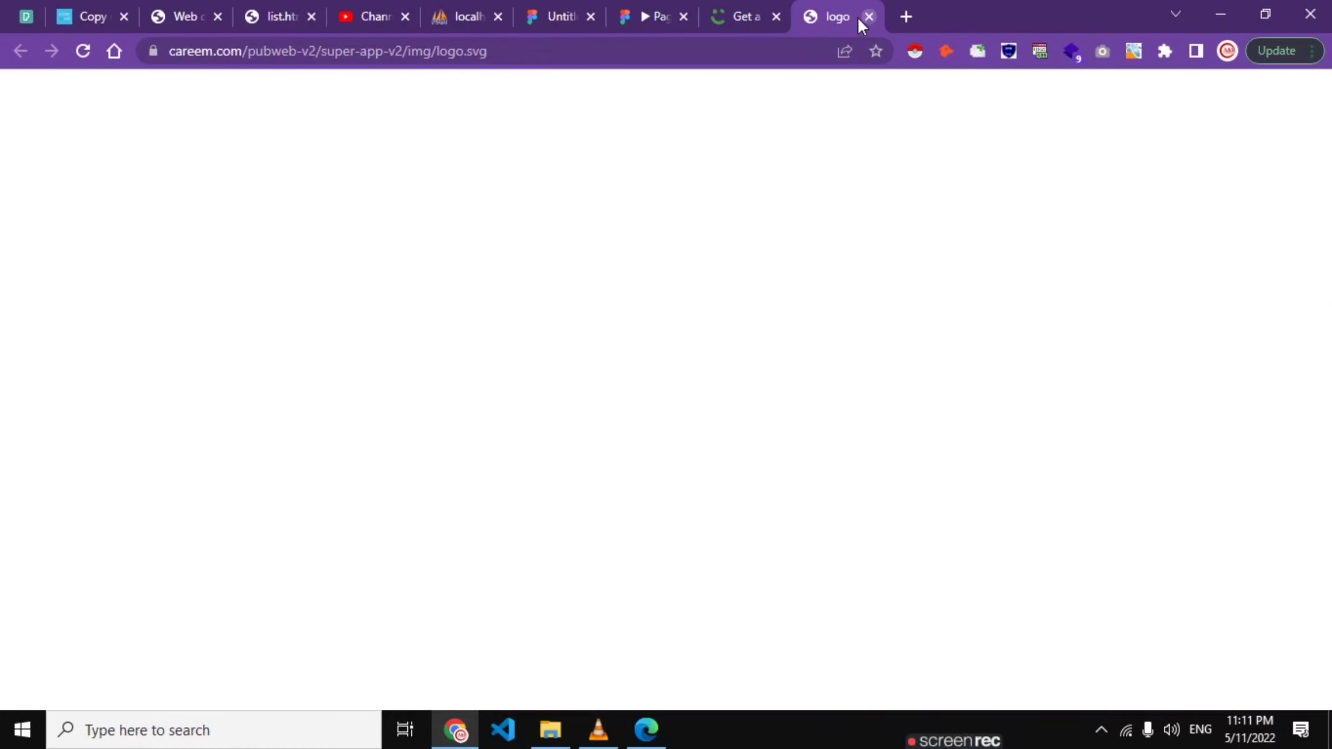
left_click(867, 17)
- Inspect the App Store badge and open its image in a new tab, closing a duplicate
scroll(248, 270, "down", 2)
scroll(252, 268, "down", 3)
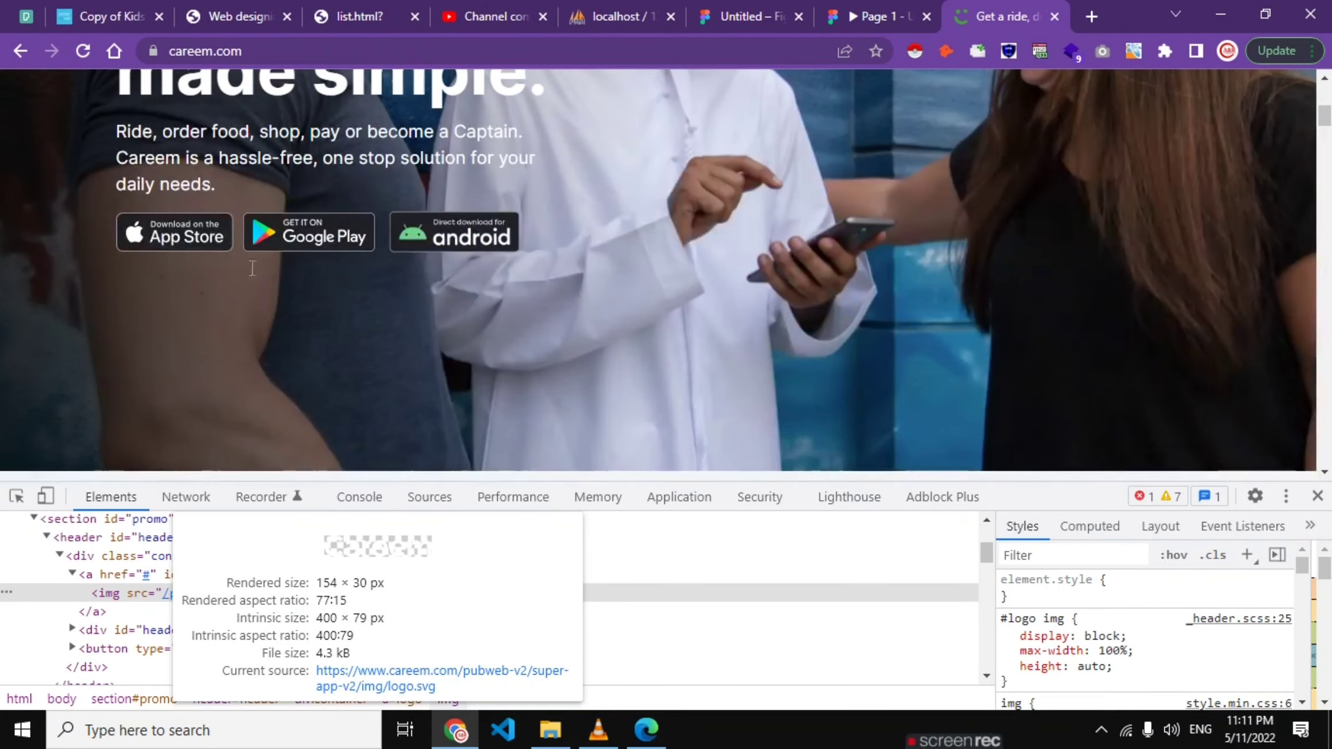
left_click(16, 497)
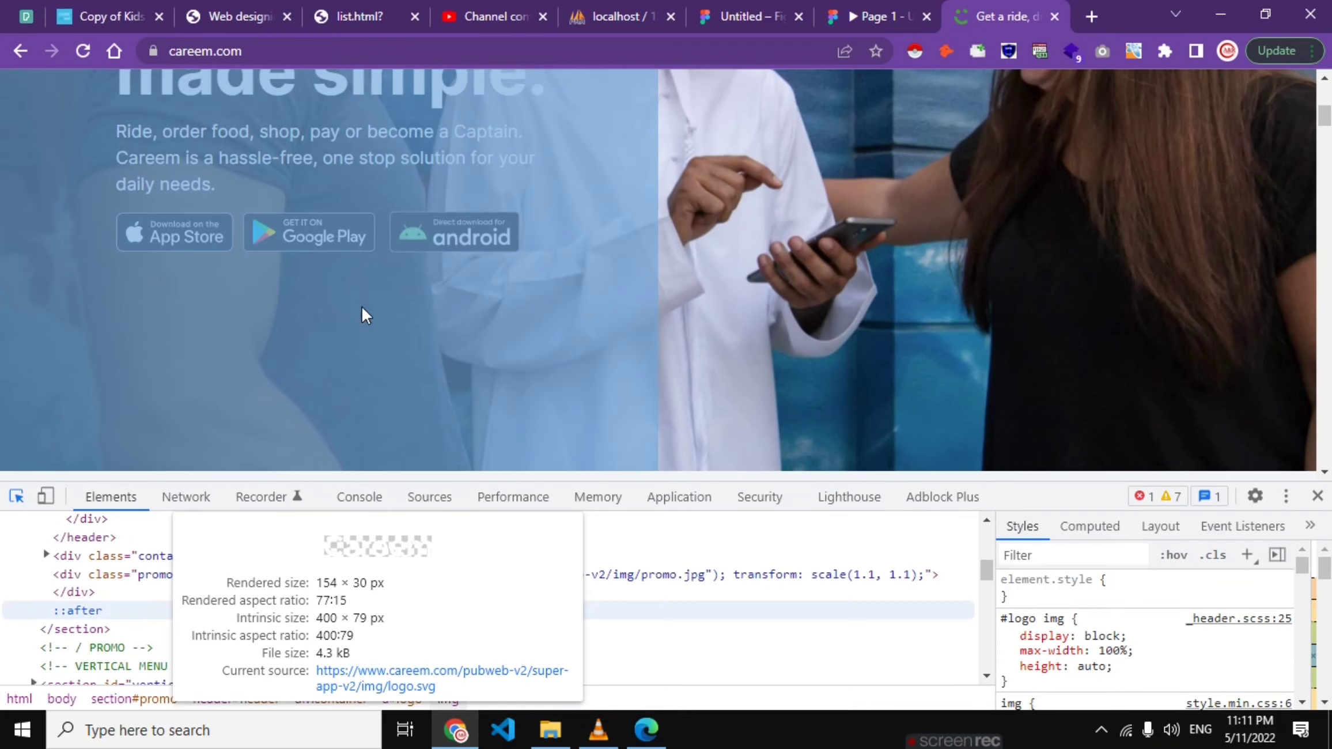
left_click(169, 235)
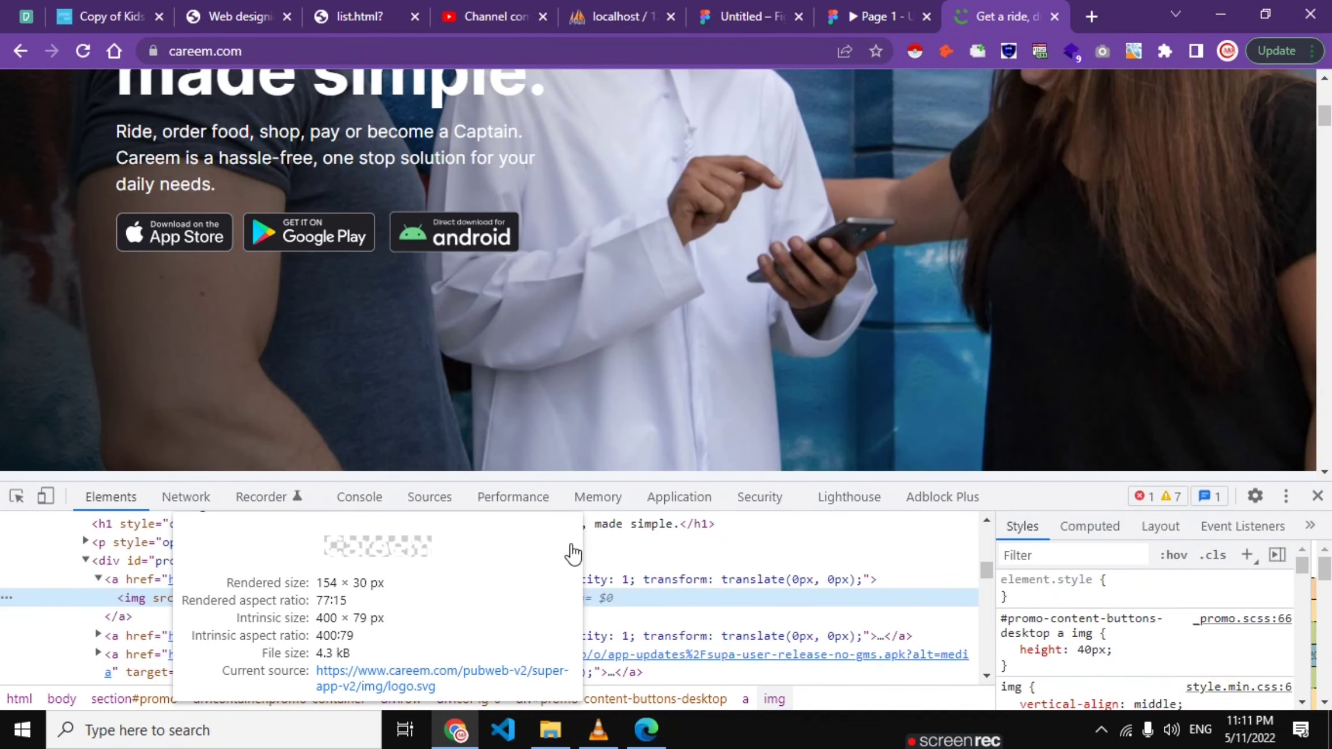
mouse_move(192, 598)
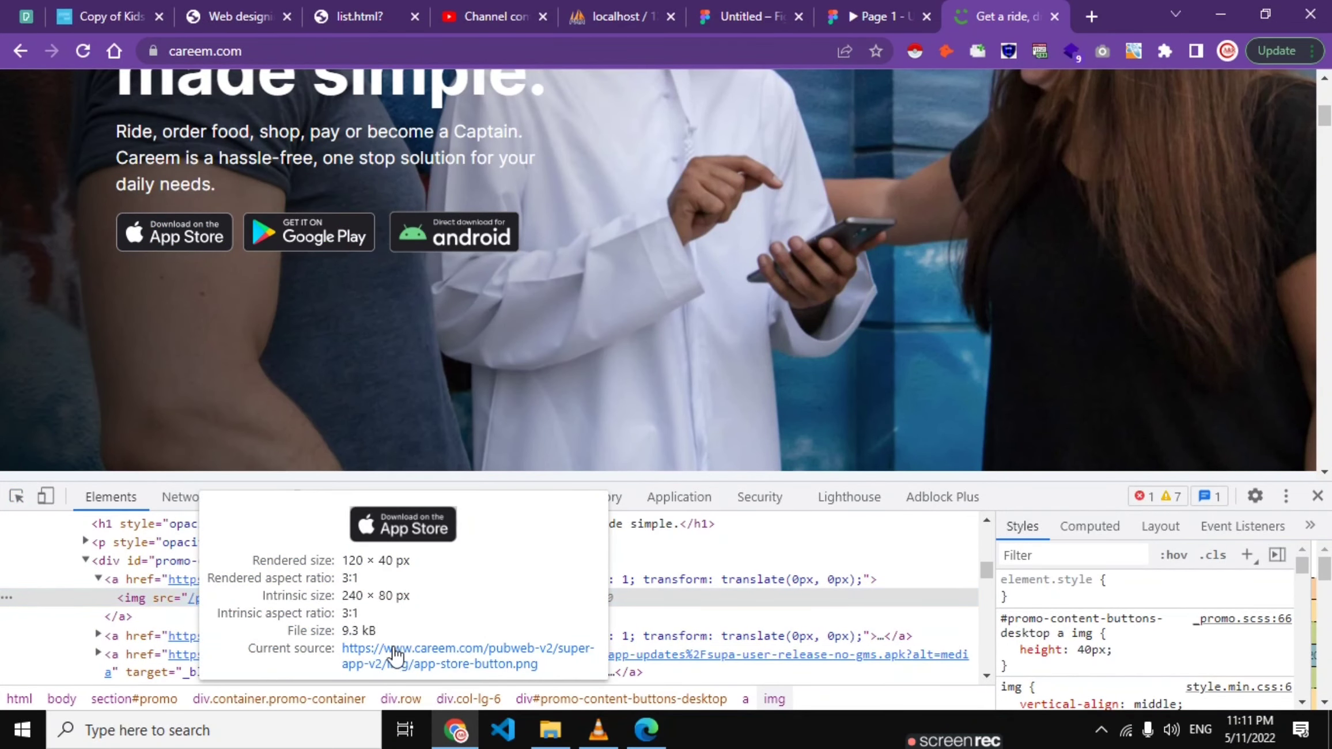
left_click(394, 651)
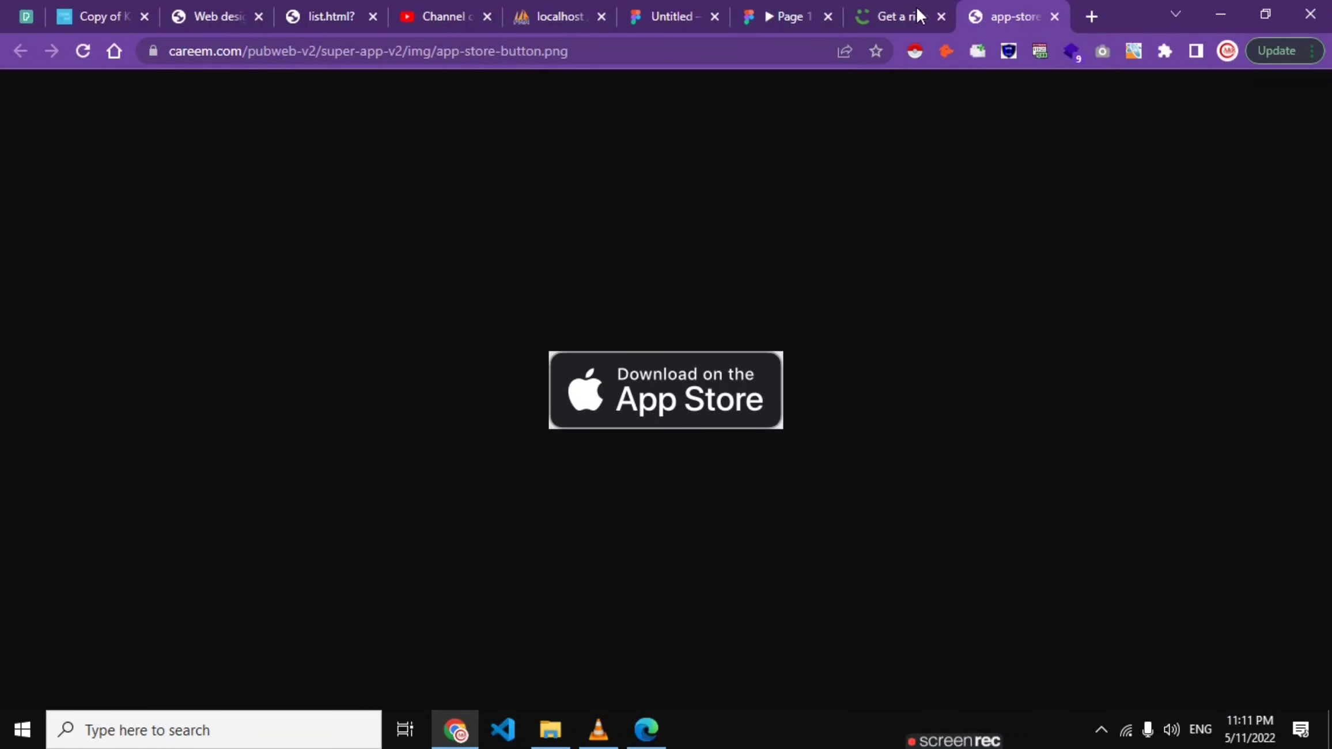
left_click(873, 13)
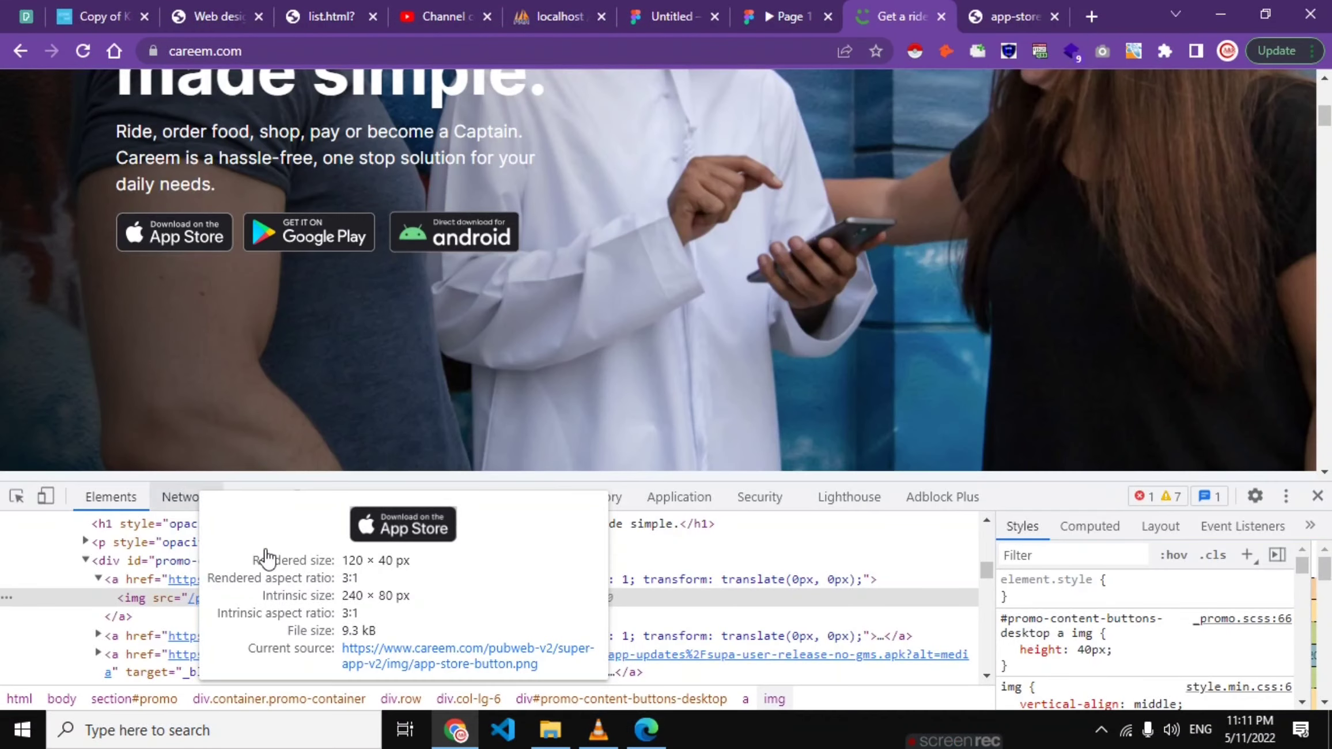
left_click(15, 499)
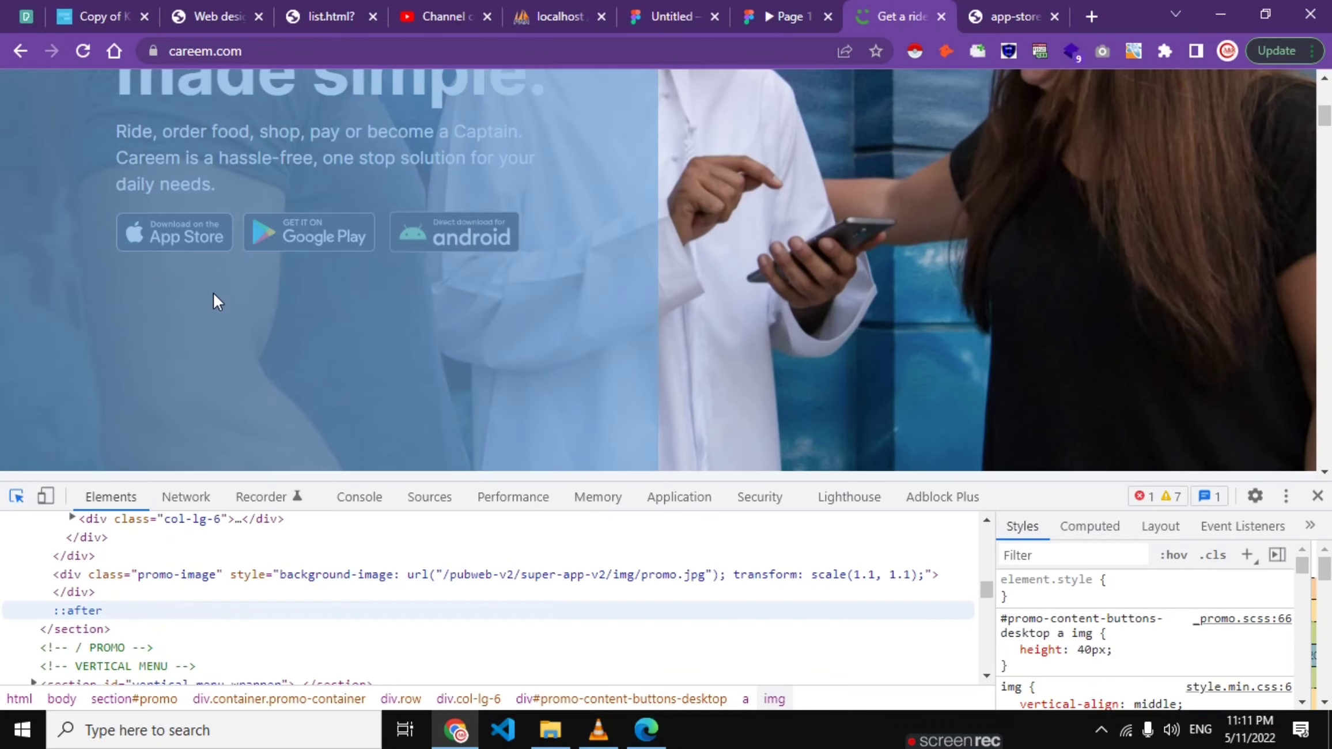
left_click(180, 241)
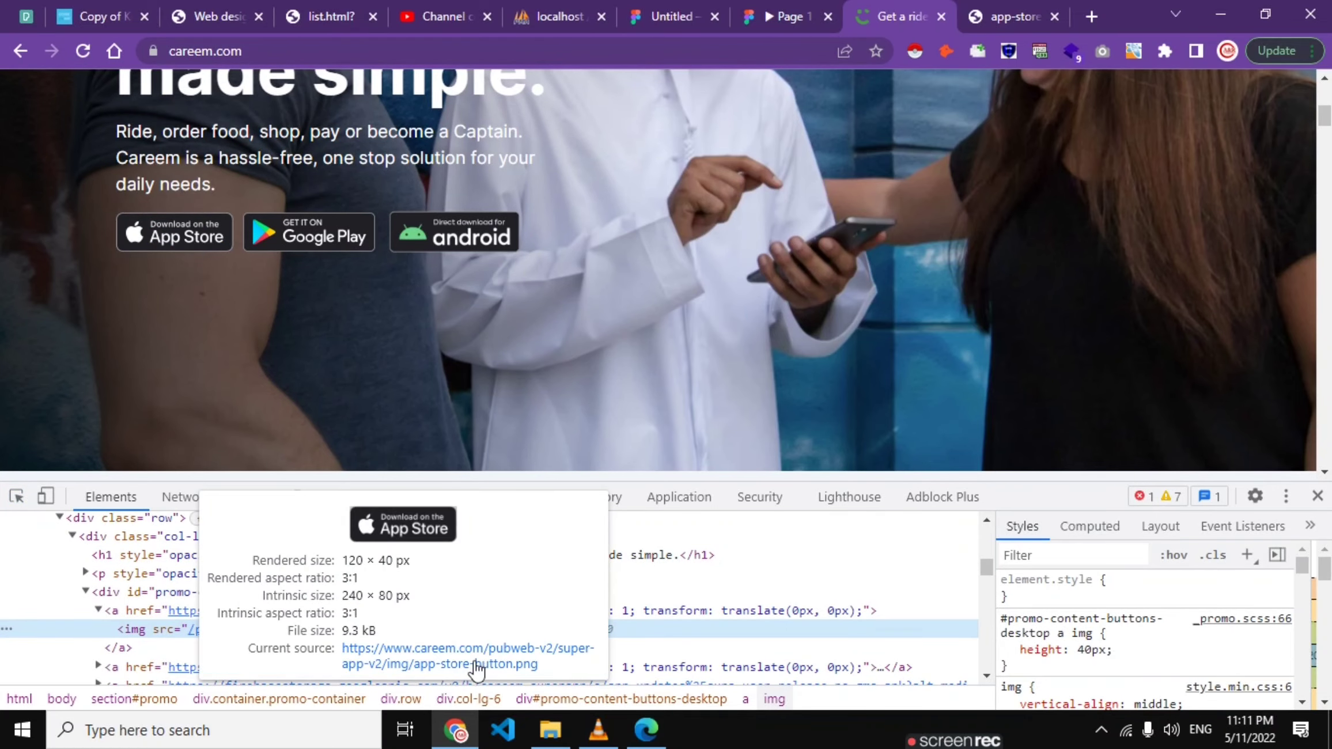
left_click(476, 664)
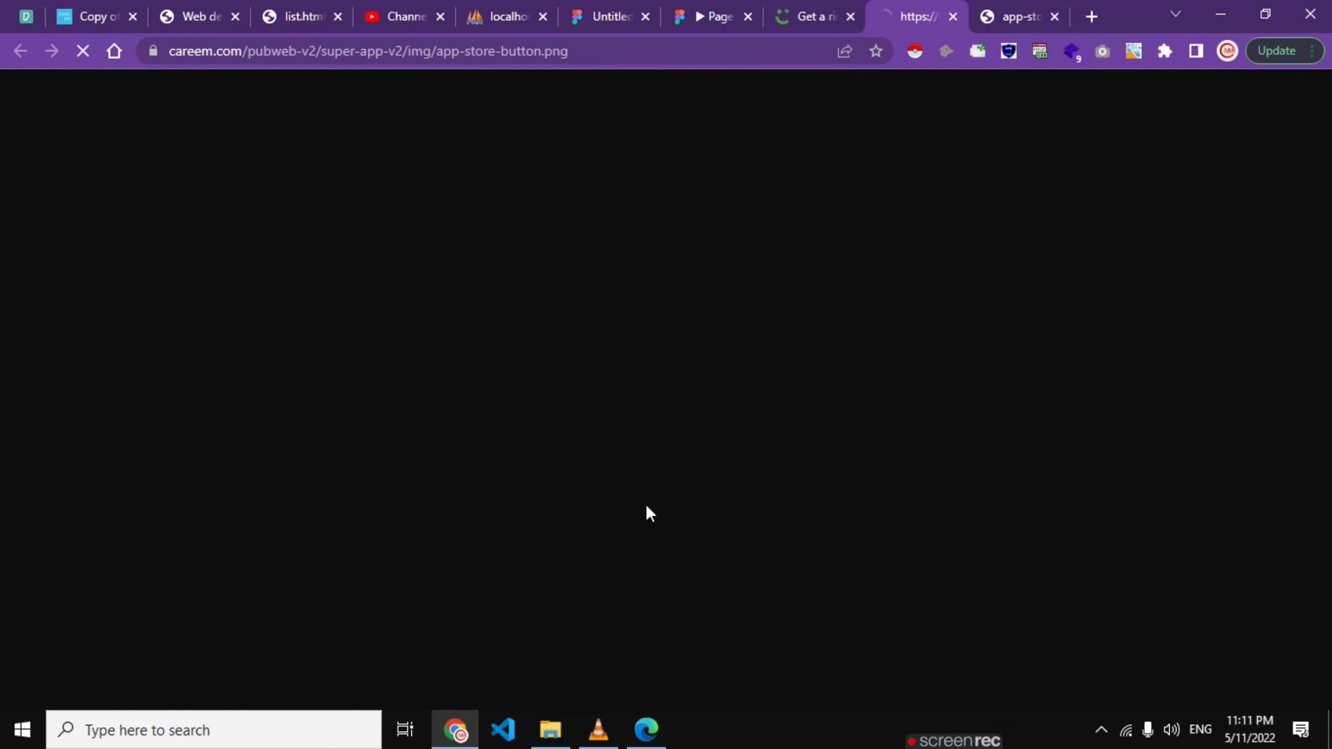
left_click(920, 7)
left_click(953, 16)
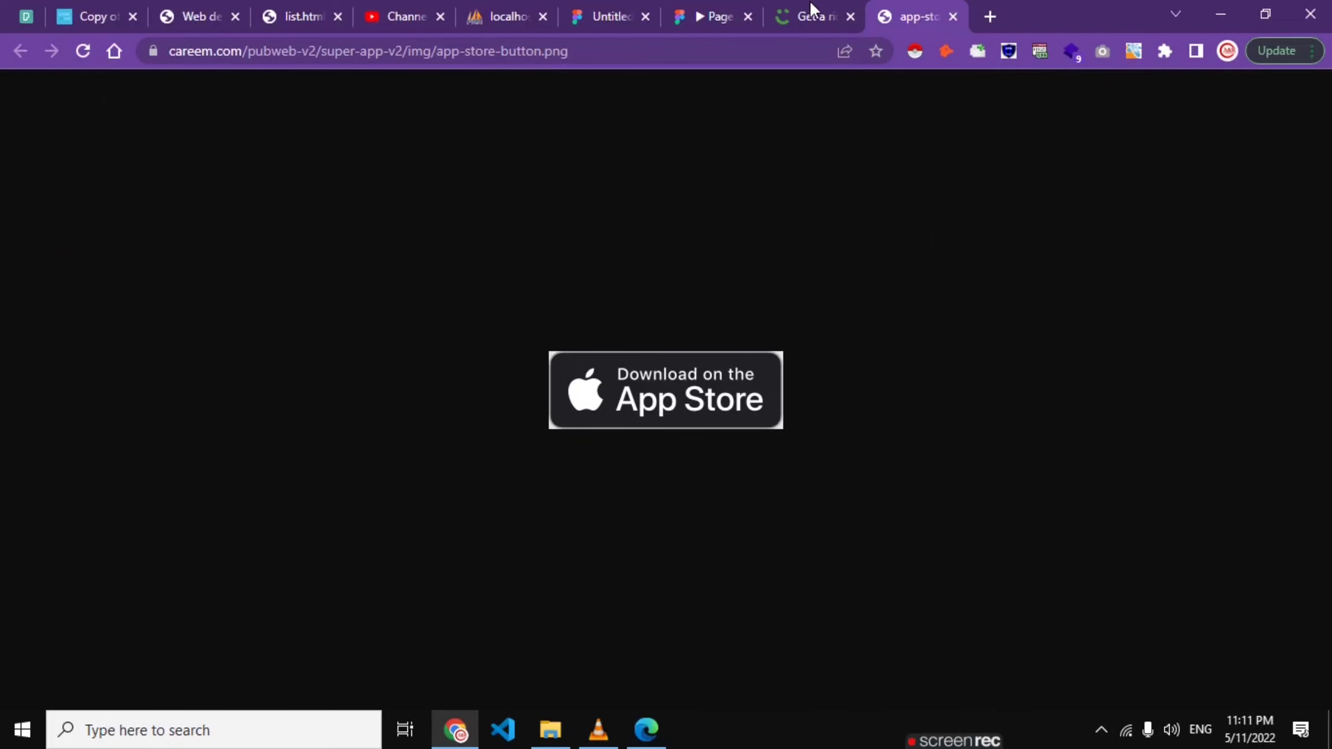
left_click(810, 4)
- Open the google-play-button.png and android-button-direct1.png images in their own tabs
left_click(16, 496)
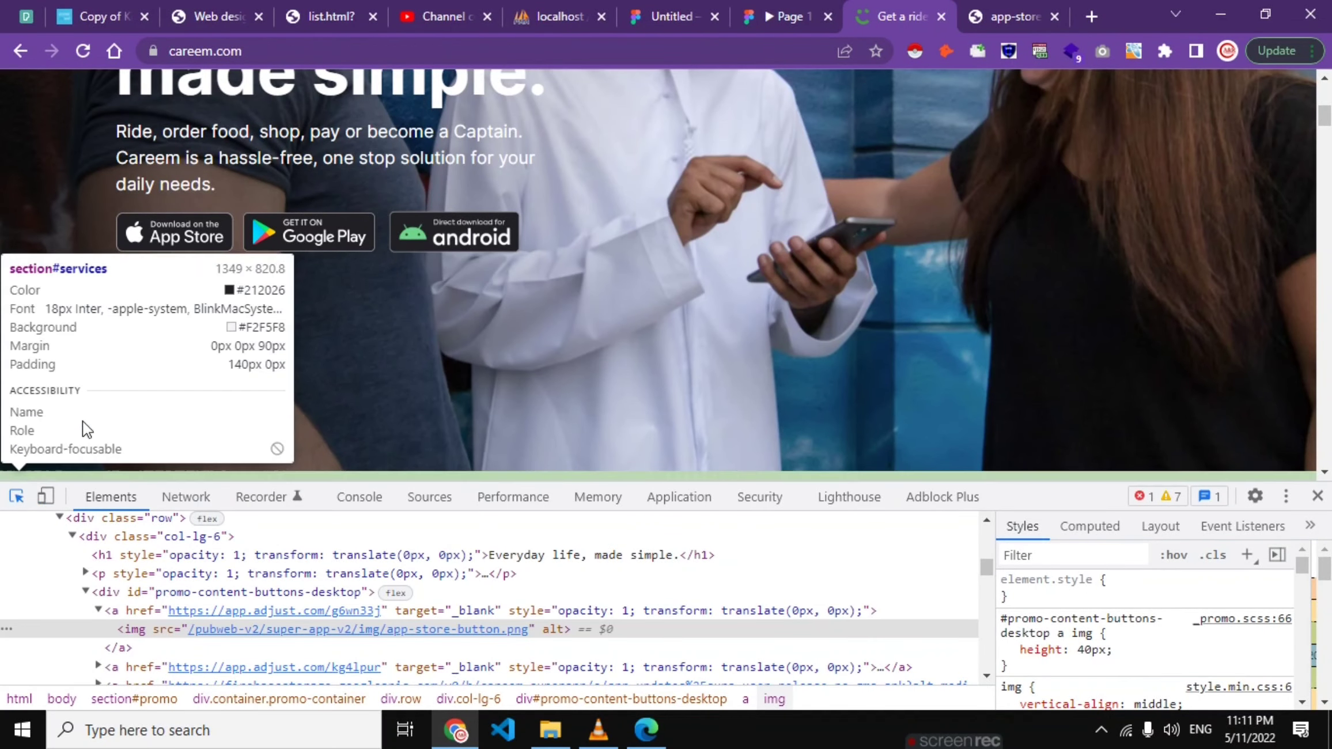
left_click(289, 231)
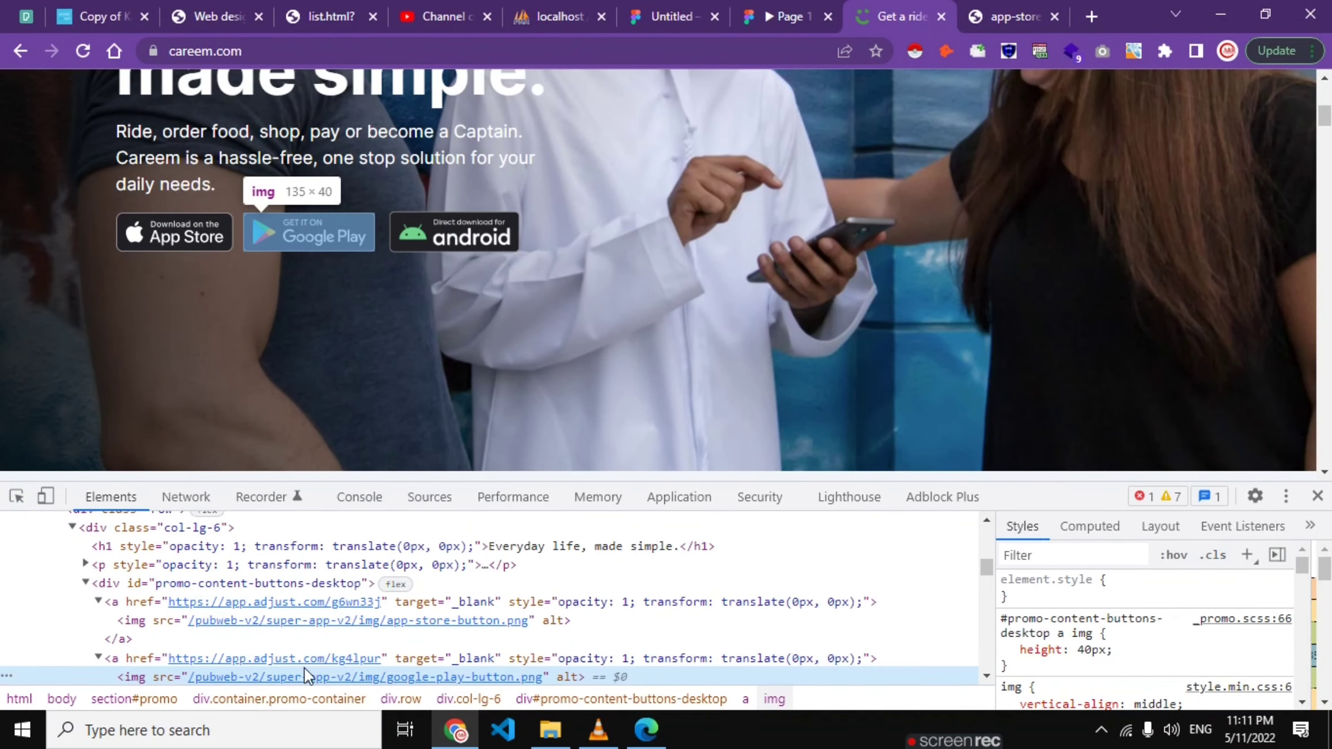
mouse_move(364, 678)
left_click(427, 668)
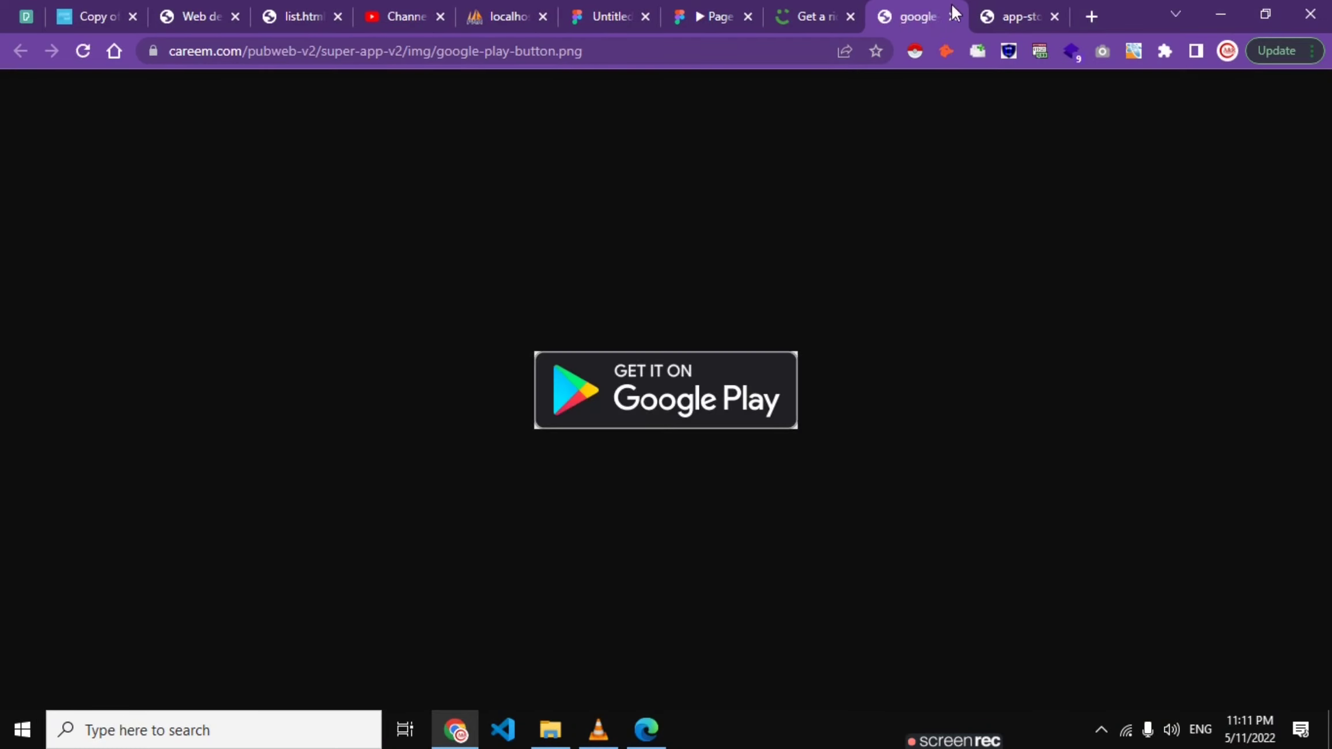
key("ctrl+Tab")
key("ctrl+shift+Tab")
left_click(801, 10)
left_click(16, 496)
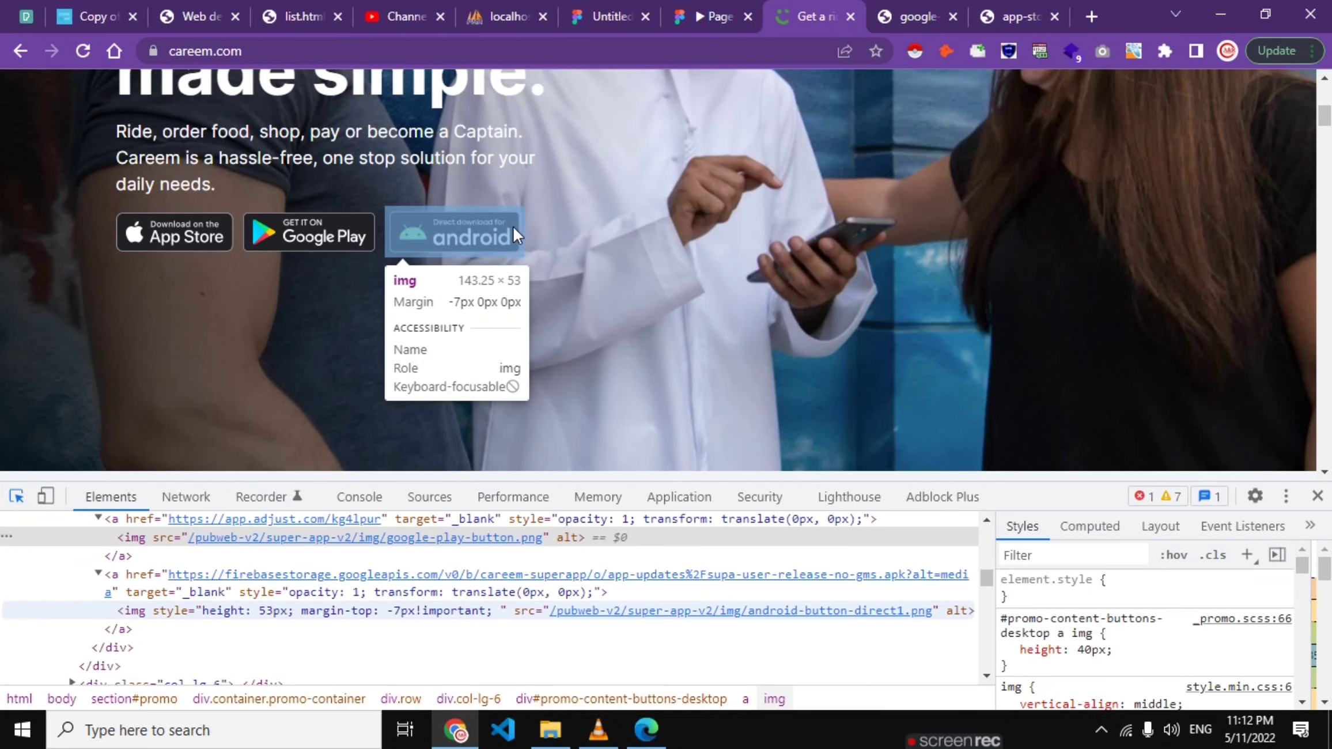
left_click(513, 226)
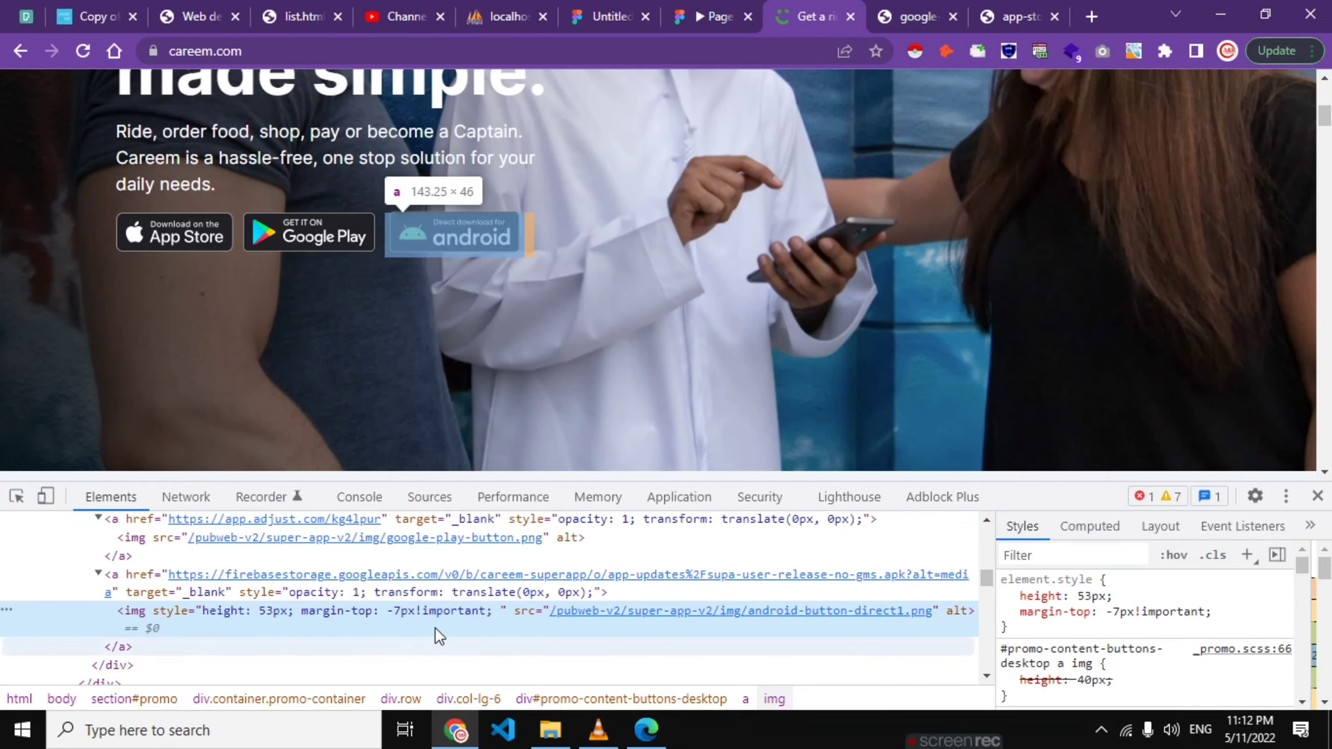
mouse_move(740, 611)
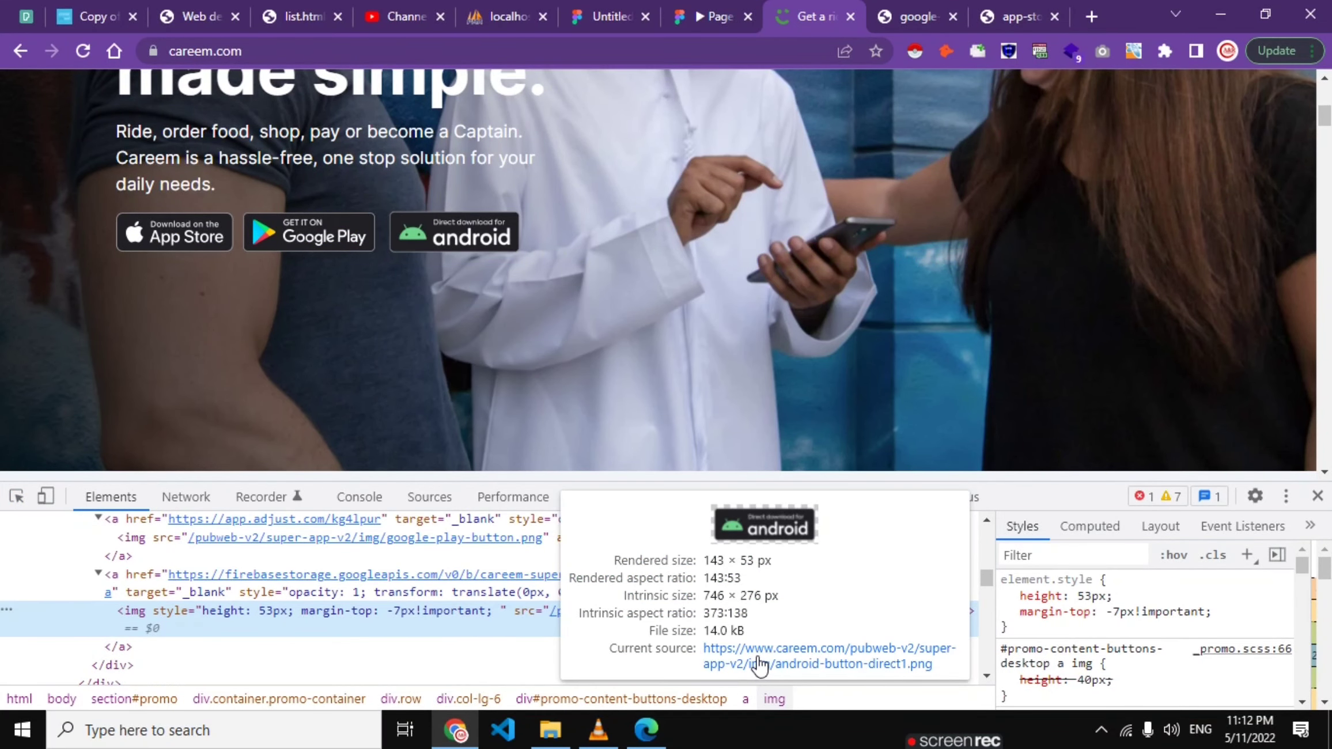
left_click(760, 665)
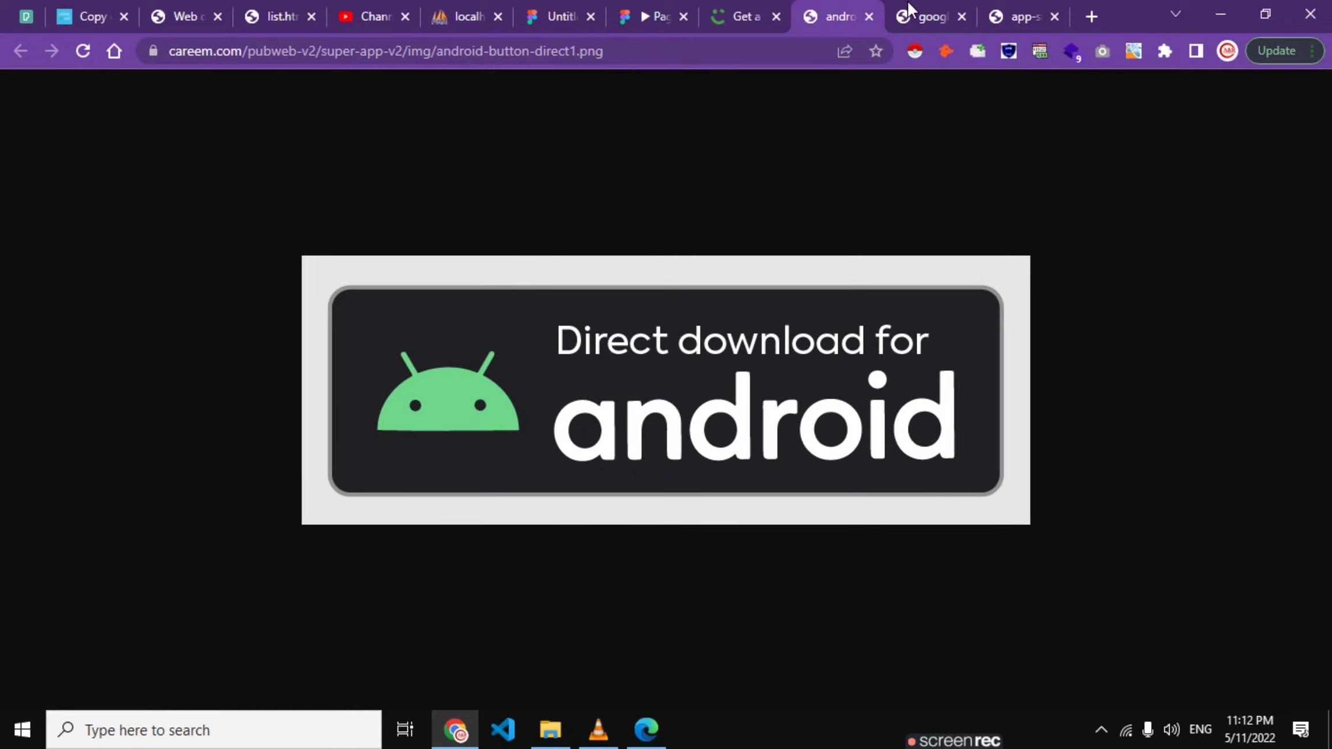
- Save the Android button image into Desktop > figma and close its tab
right_click(727, 350)
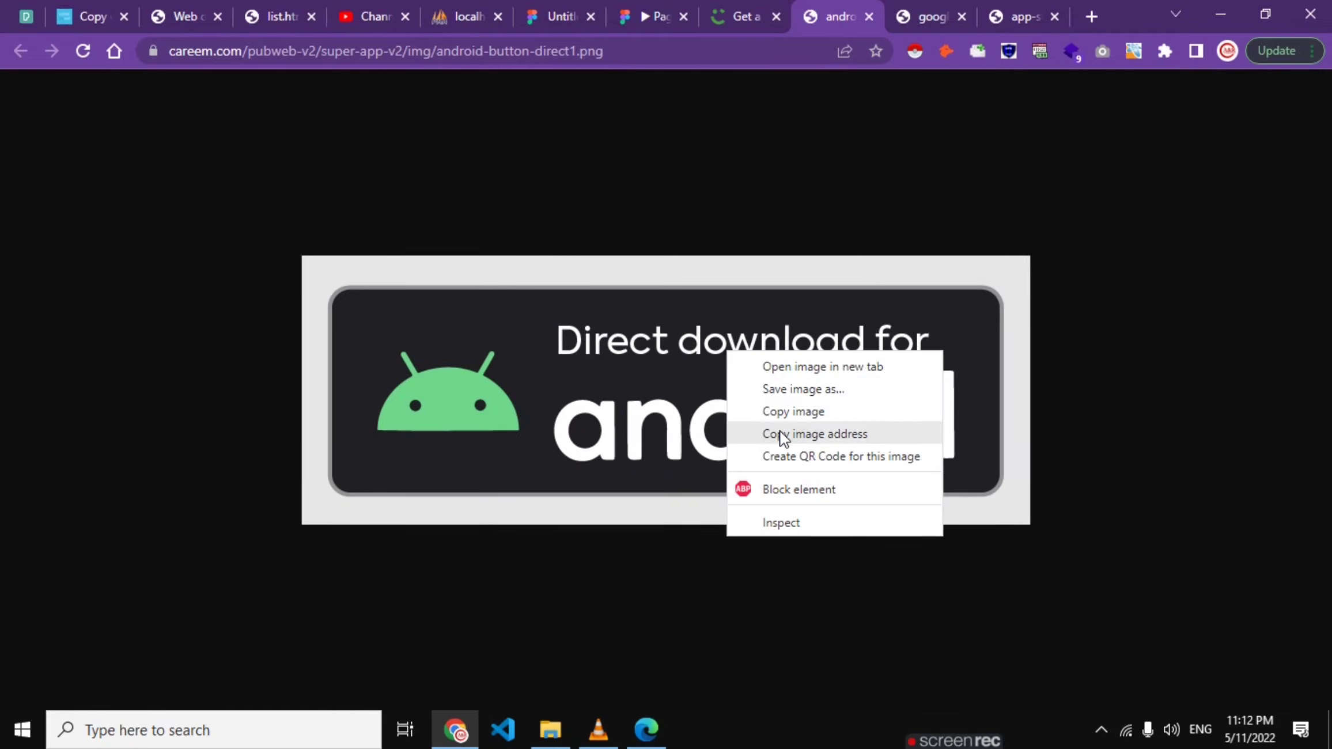
left_click(787, 398)
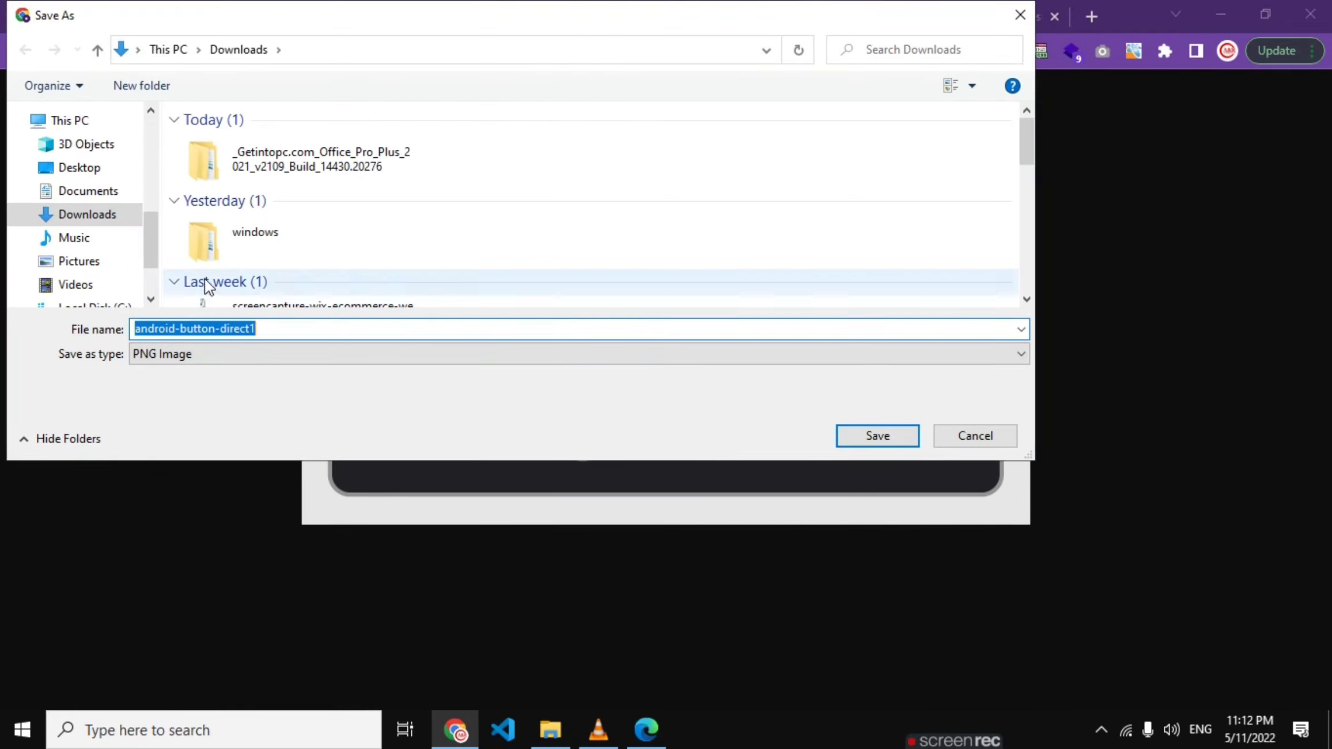
left_click(86, 168)
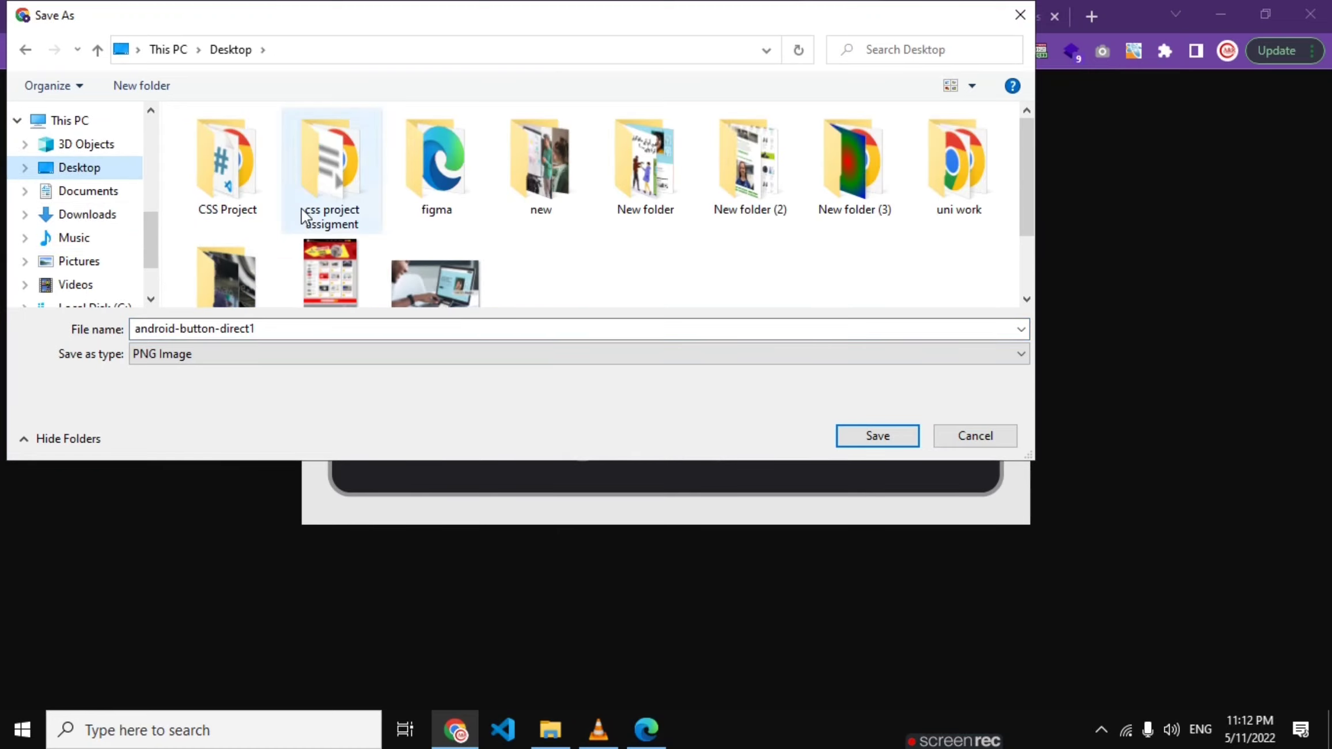
double_click(430, 170)
left_click(875, 440)
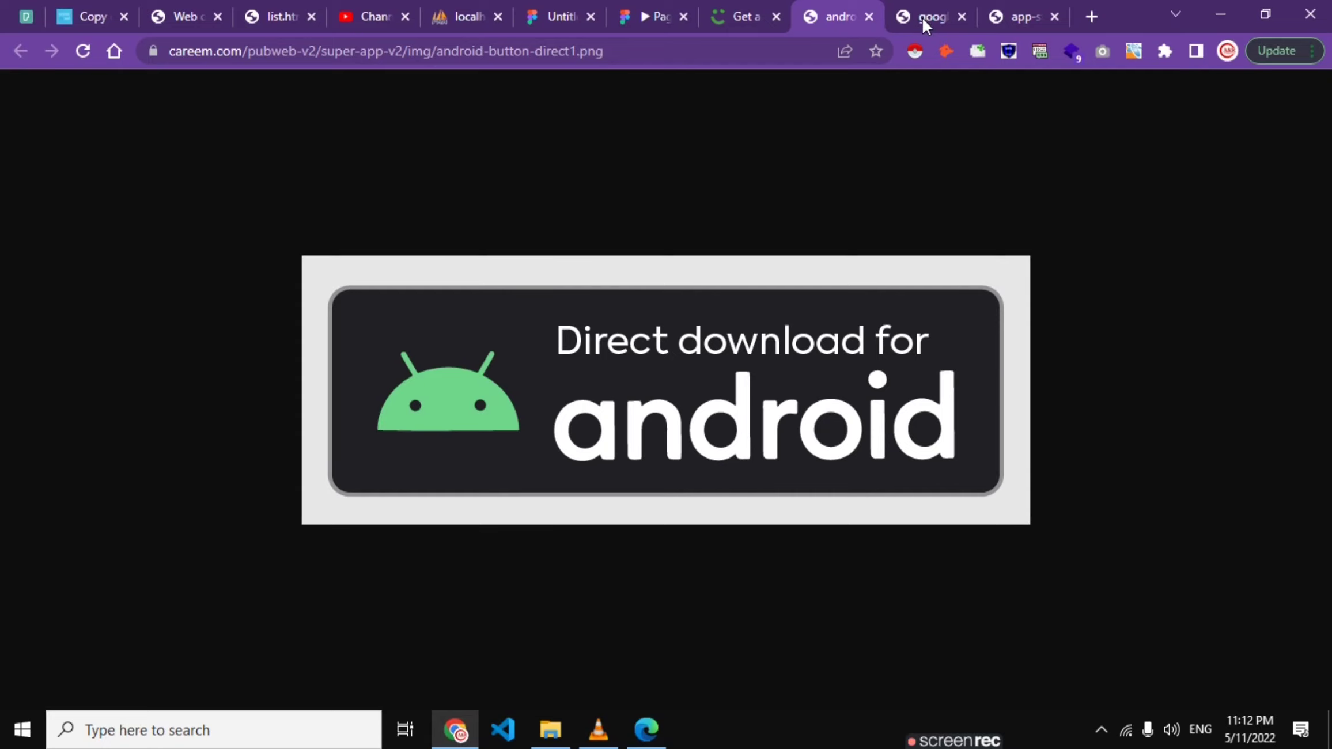
left_click(870, 17)
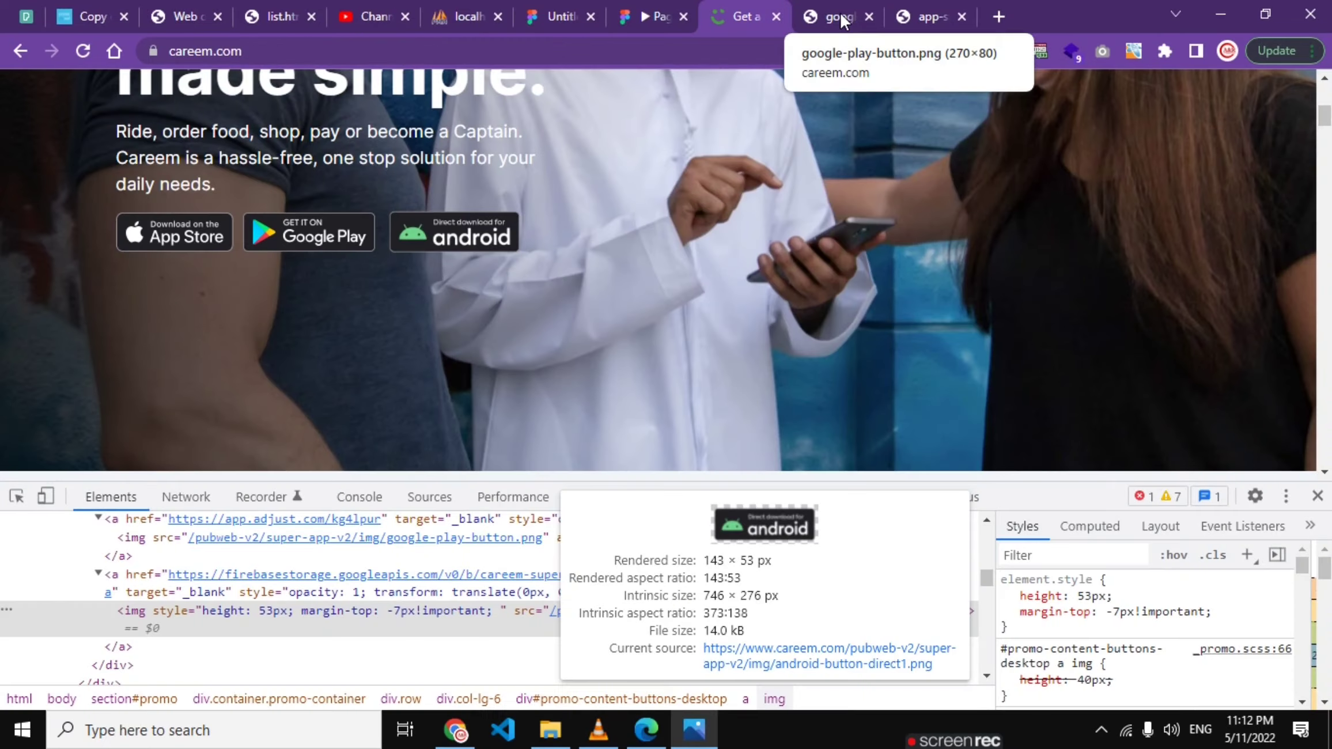
- Save the Google Play image into figma and close its tab and image viewers
left_click(841, 17)
right_click(609, 397)
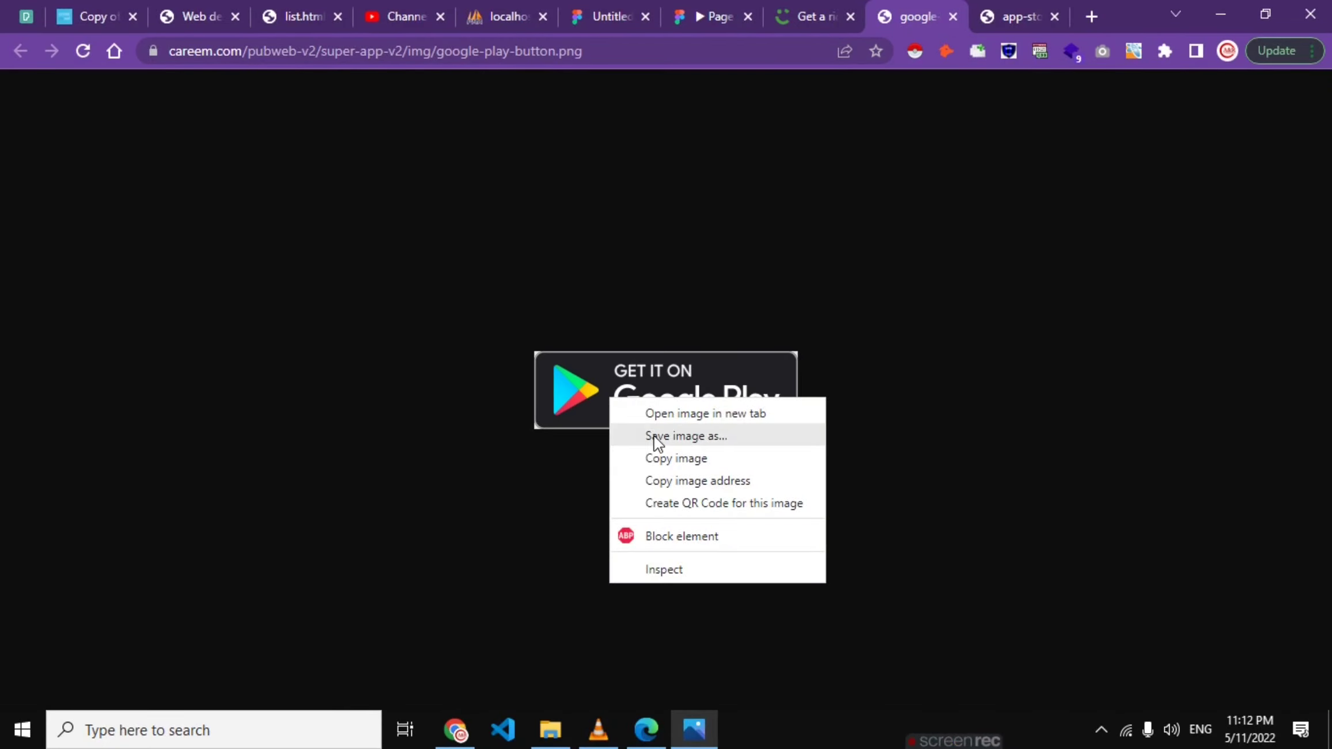
left_click(655, 437)
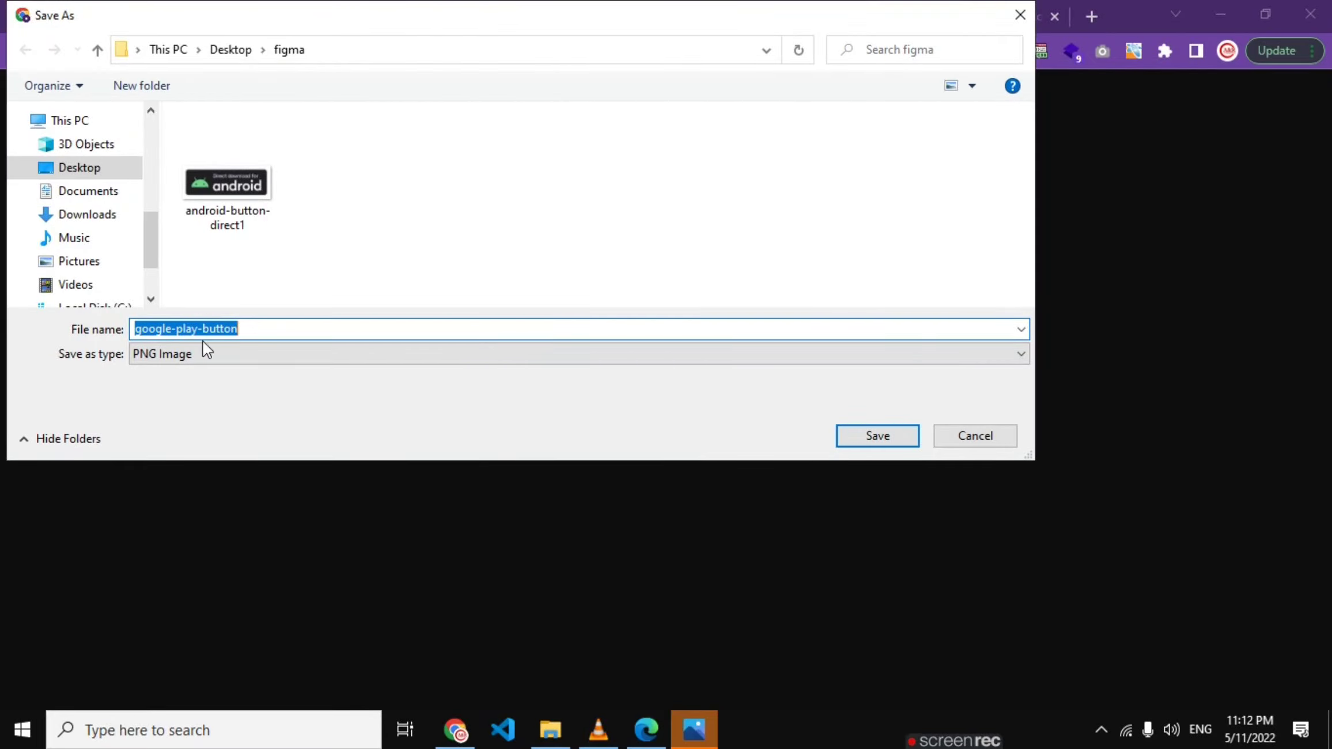
left_click(874, 437)
left_click(694, 727)
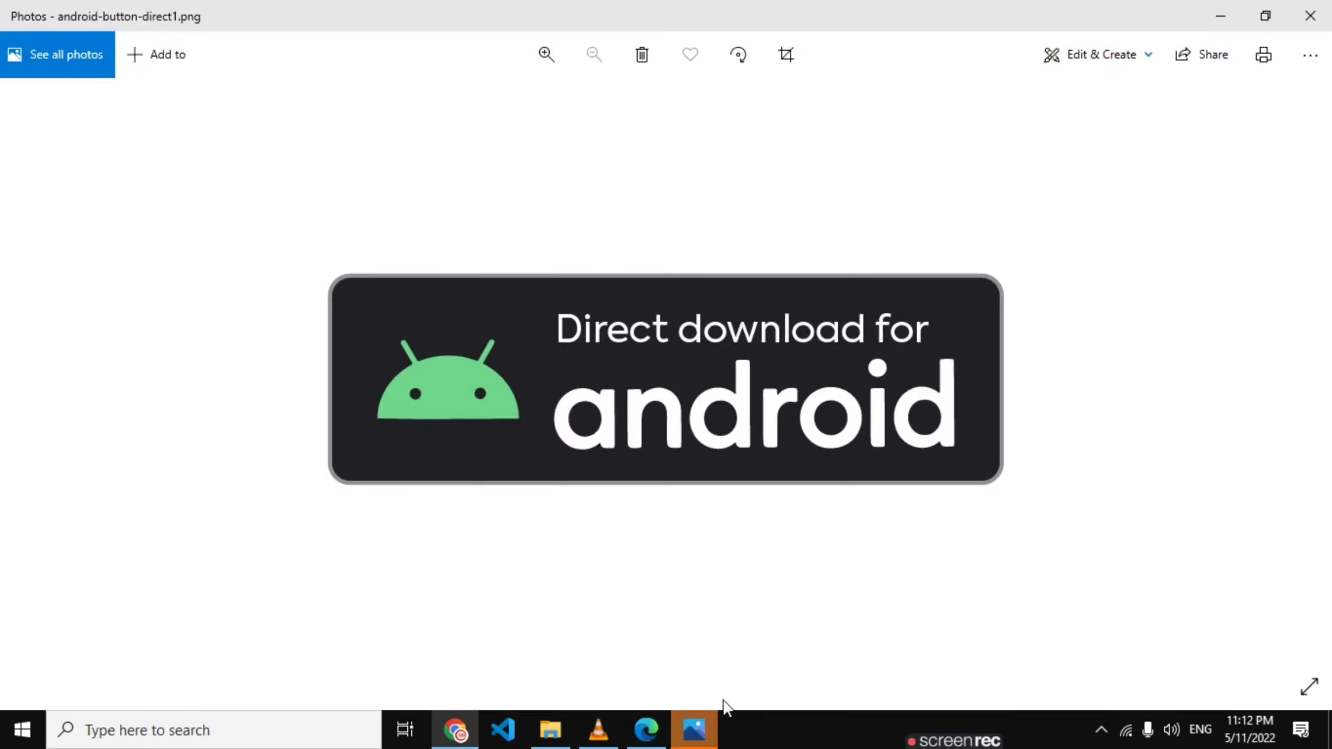
left_click(1310, 16)
left_click(1311, 16)
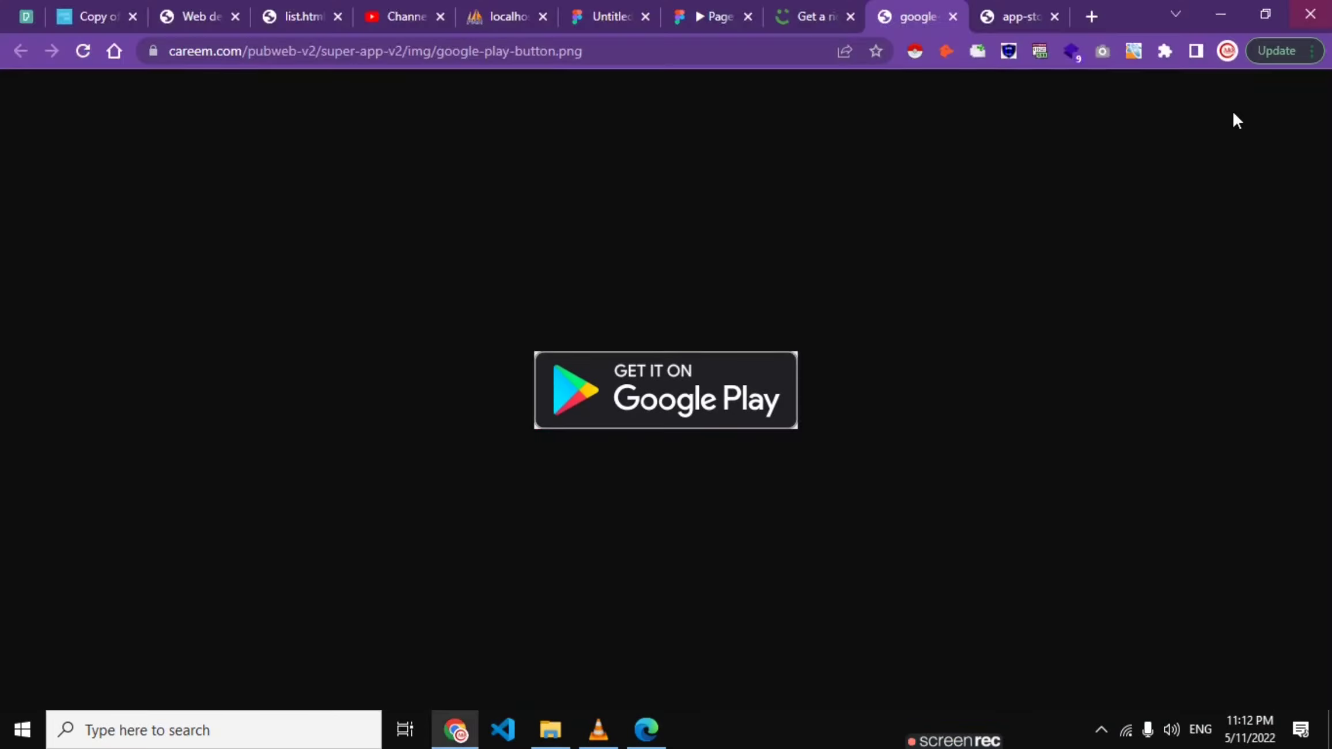
left_click(952, 18)
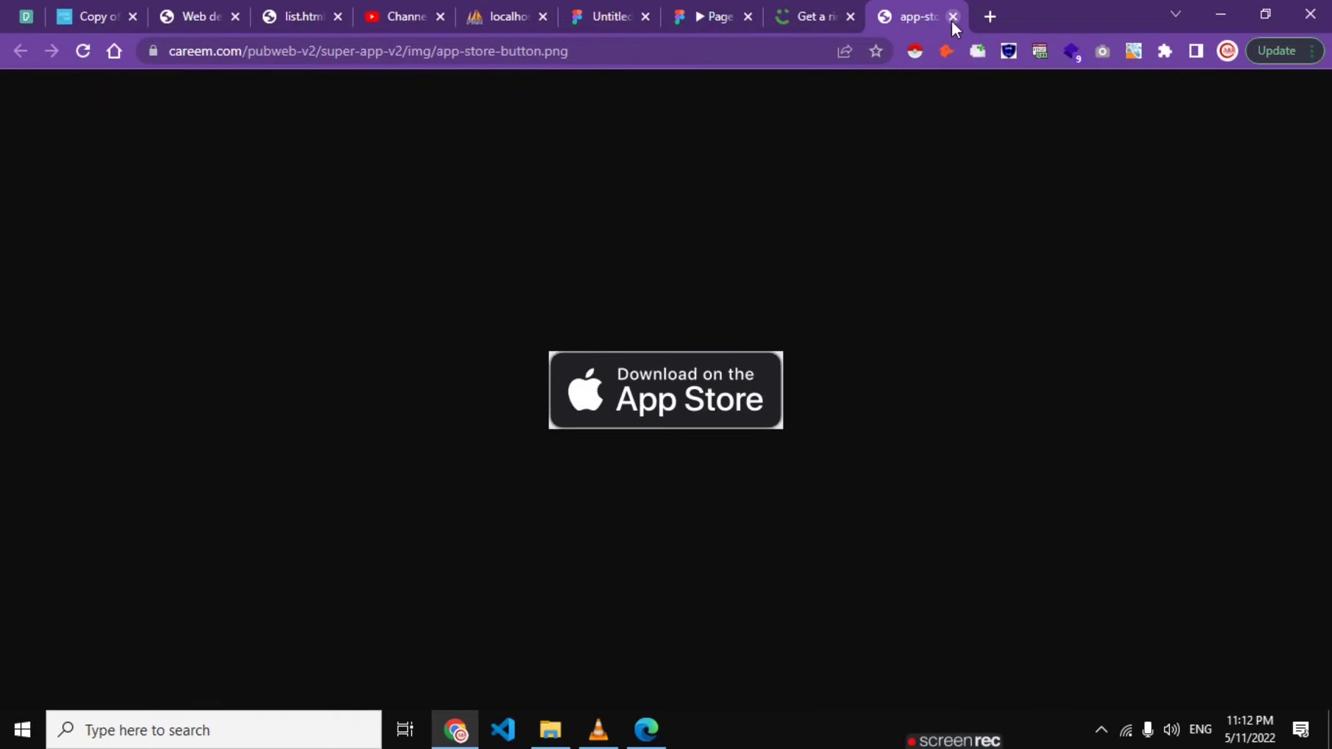
- Save the App Store button image into the figma folder
right_click(685, 353)
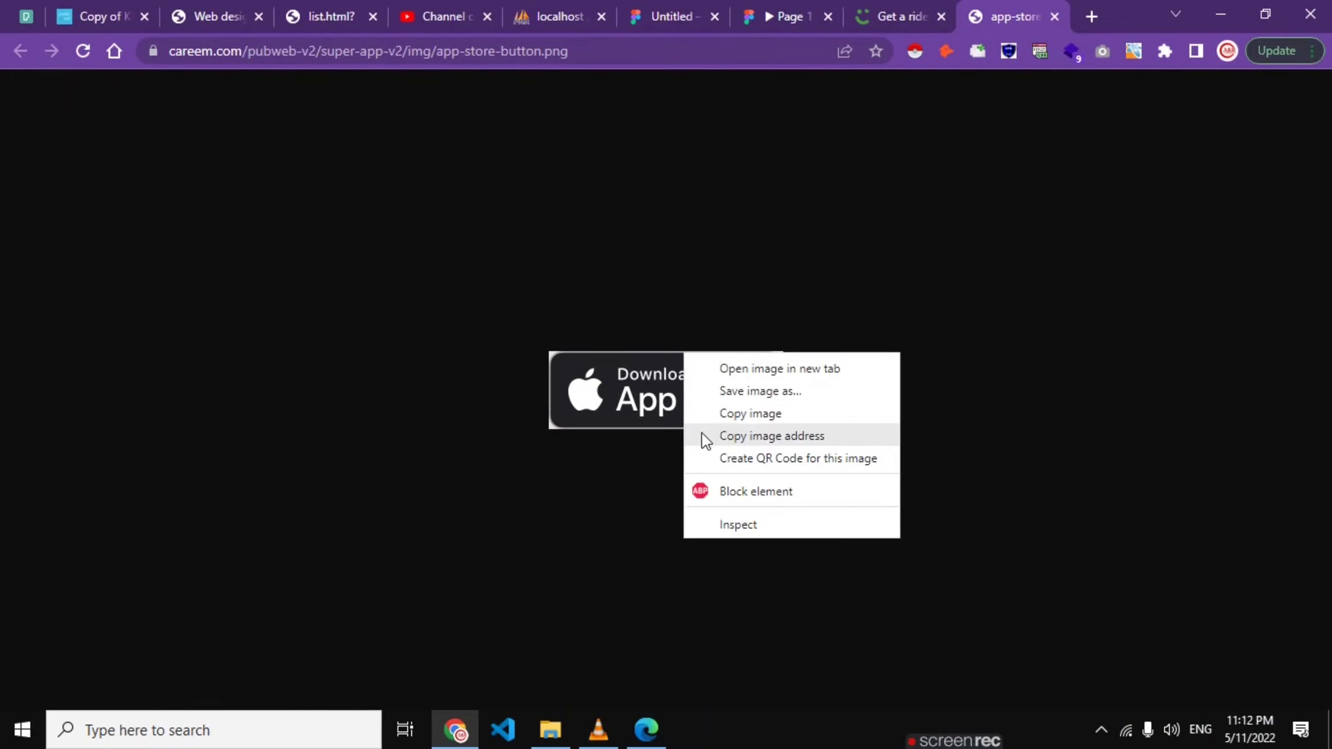
left_click(734, 398)
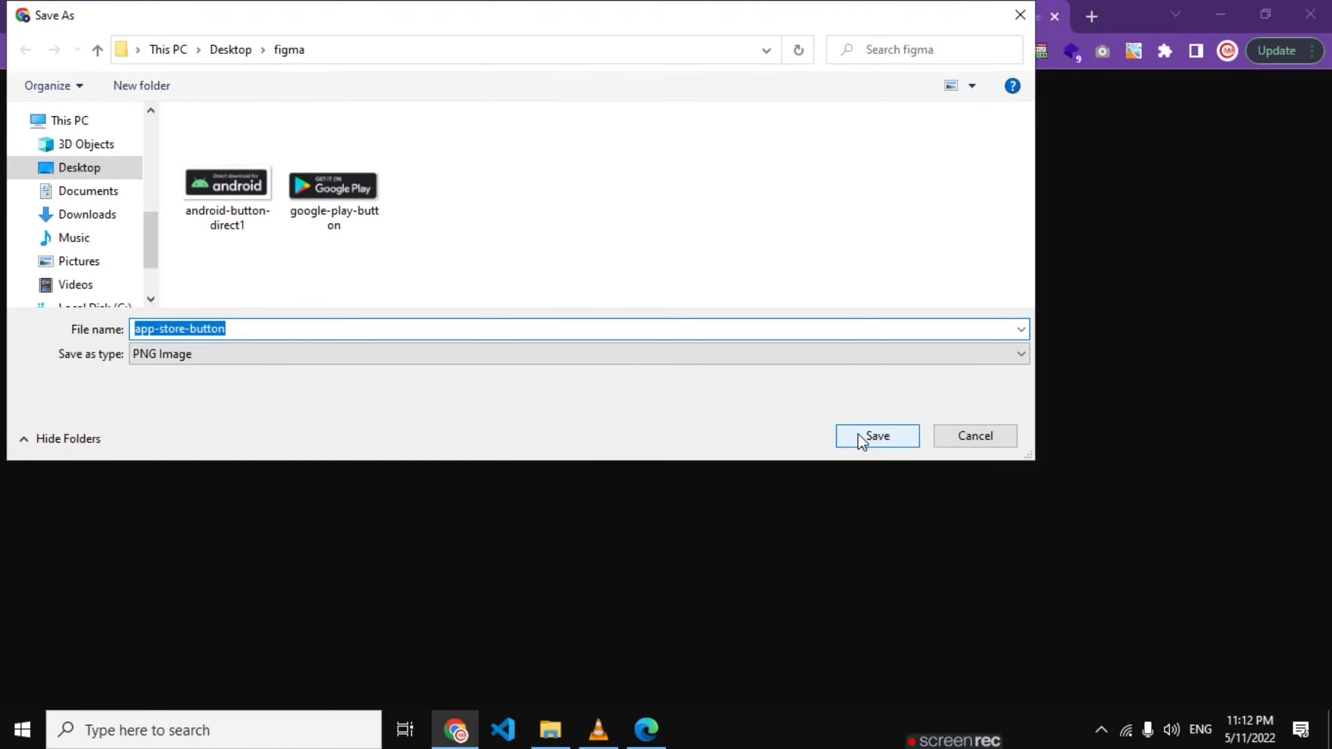
left_click(861, 442)
- Open the hero promo.jpg from its inspected background element and save it into figma
left_click(1054, 17)
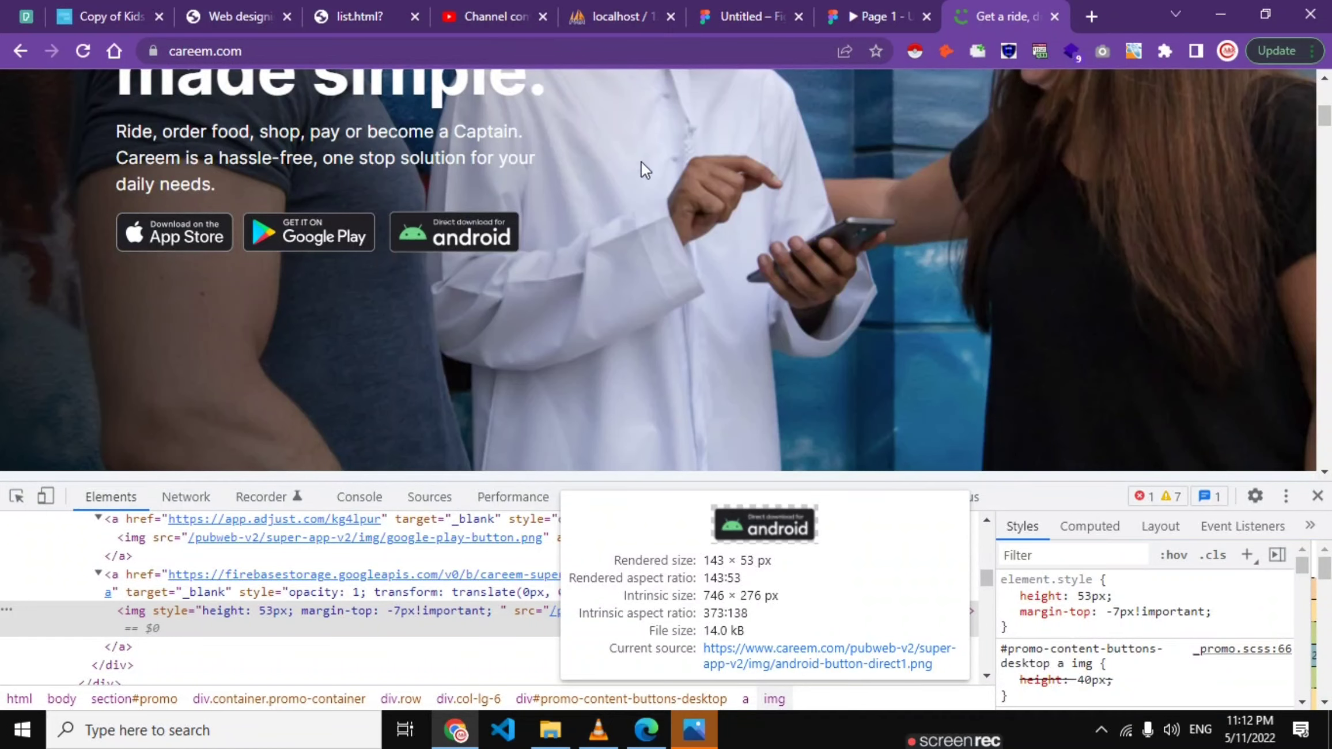
left_click(16, 496)
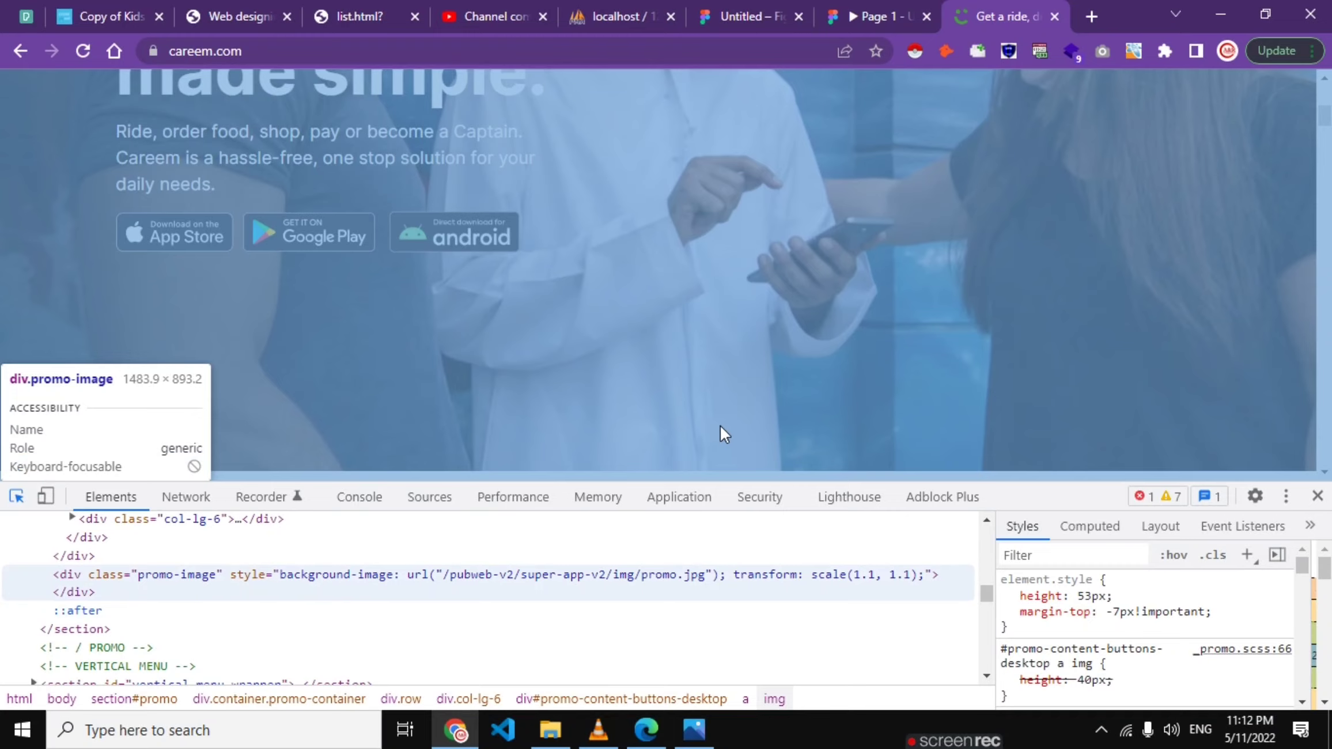
left_click(721, 425)
mouse_move(1136, 610)
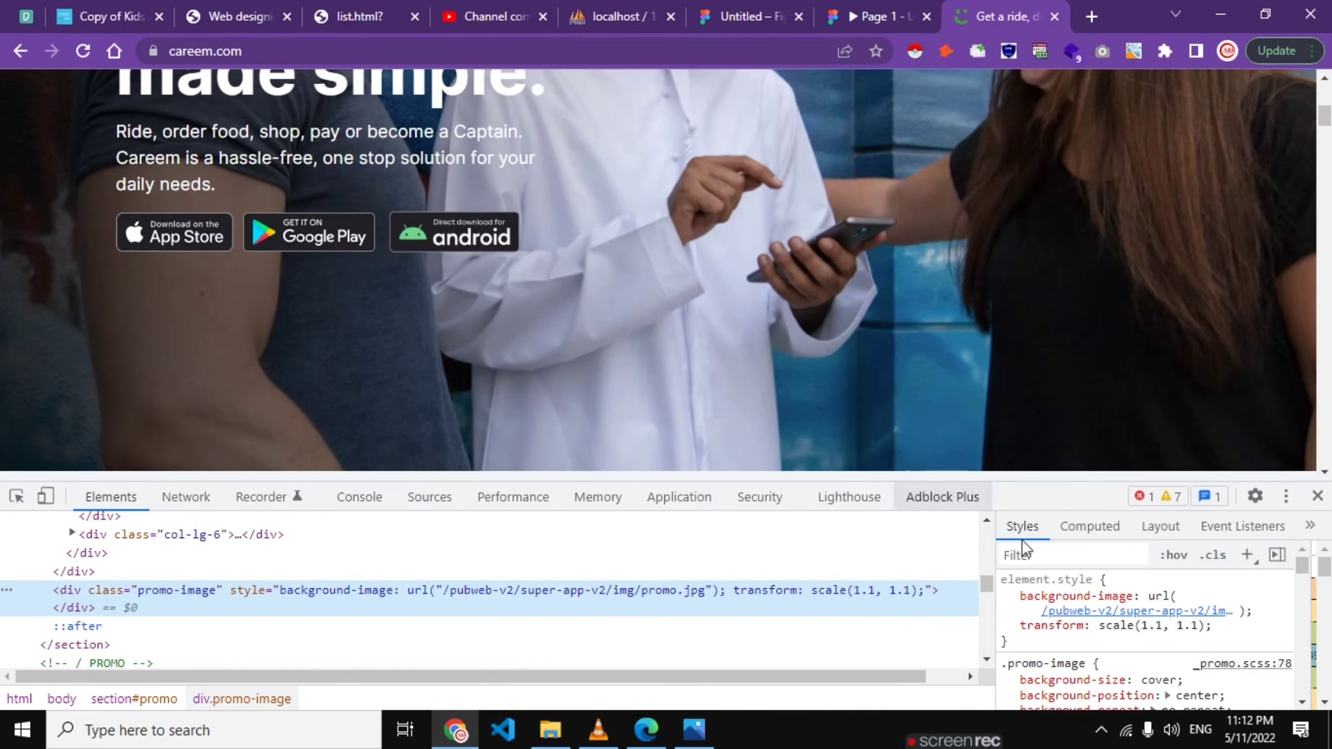
left_click(1123, 640)
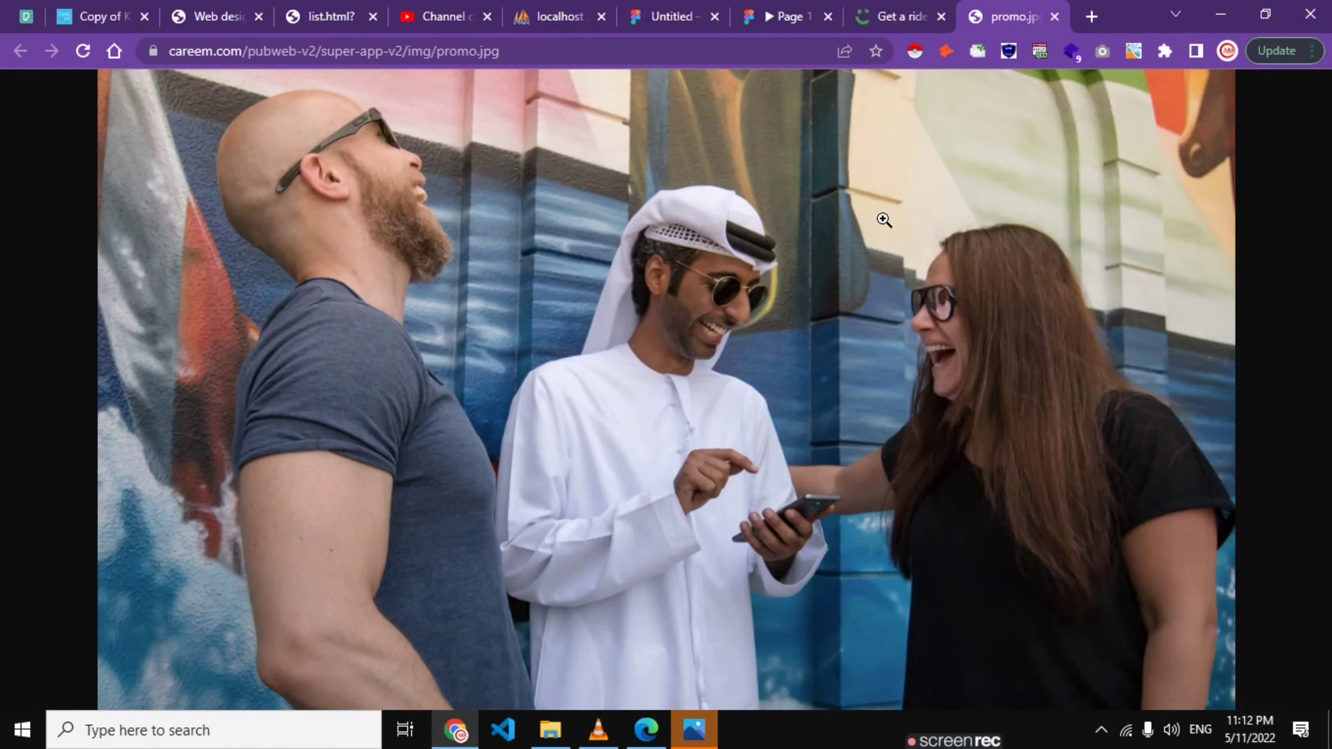
right_click(878, 216)
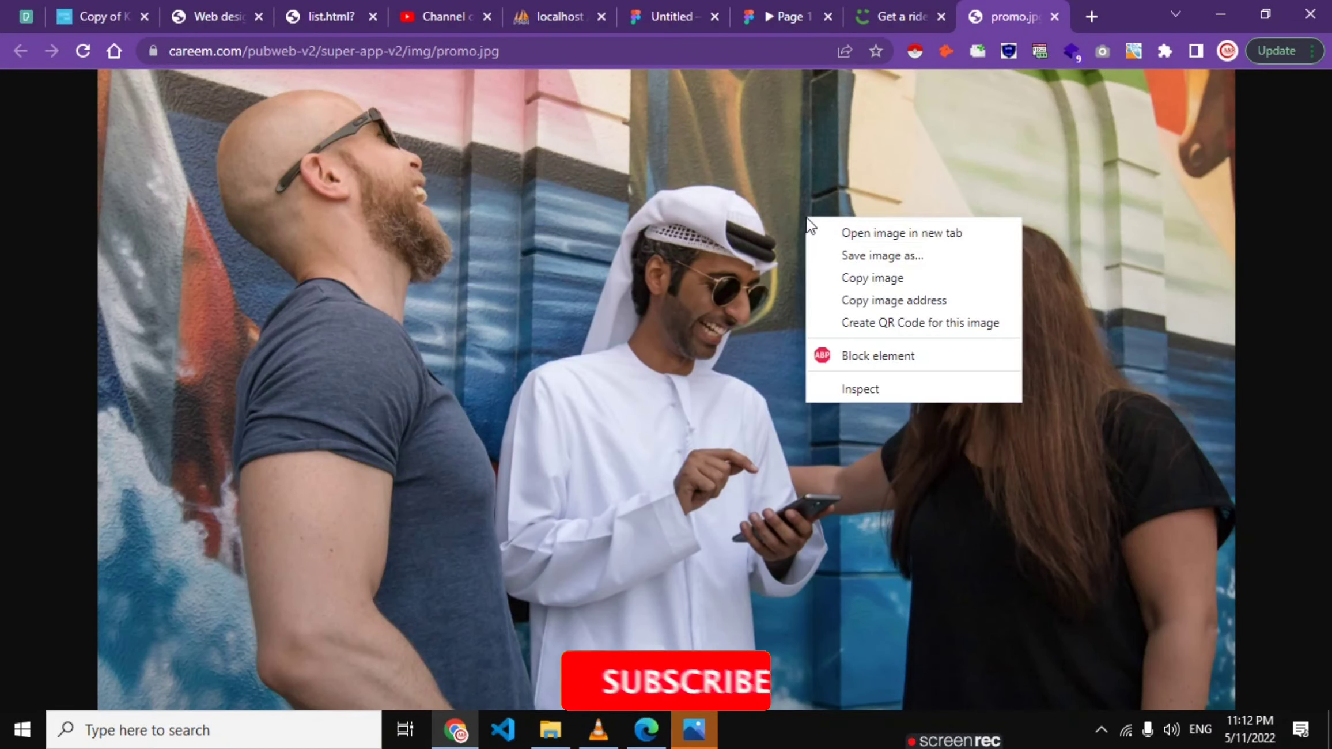
left_click(878, 257)
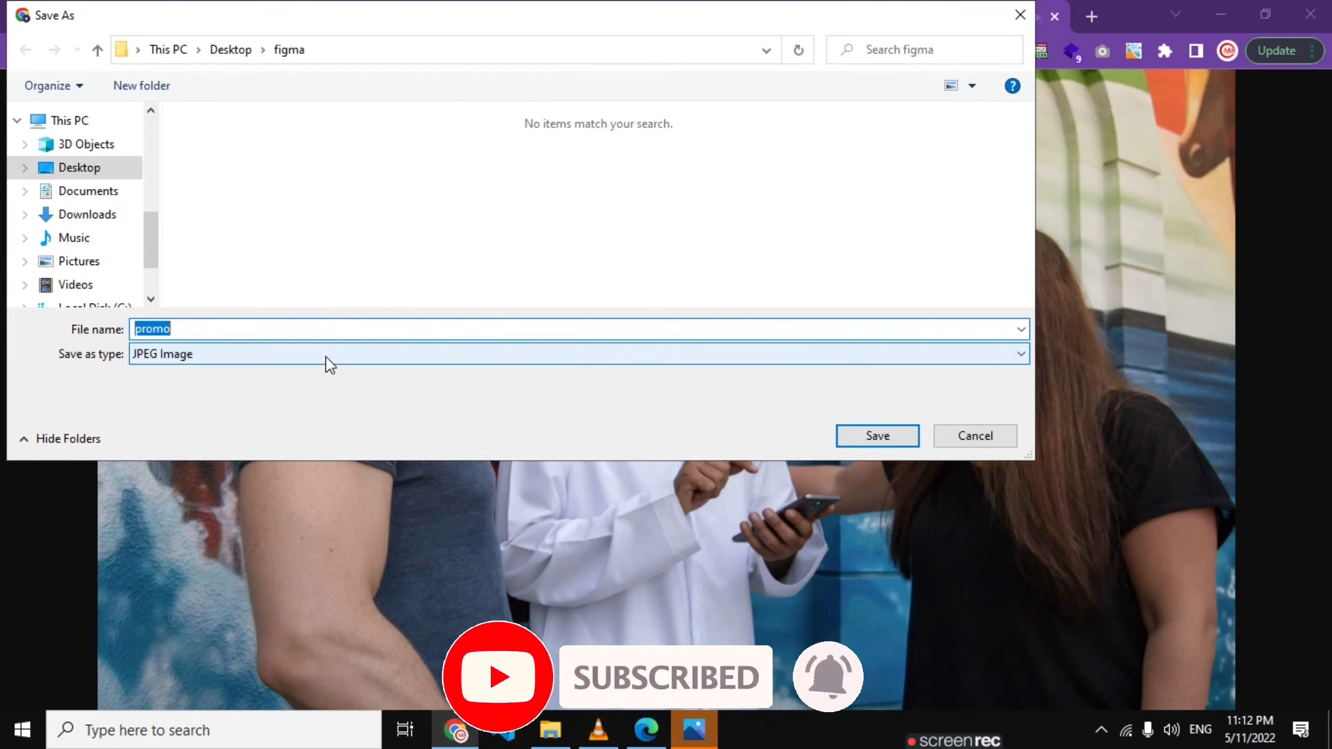
left_click(840, 443)
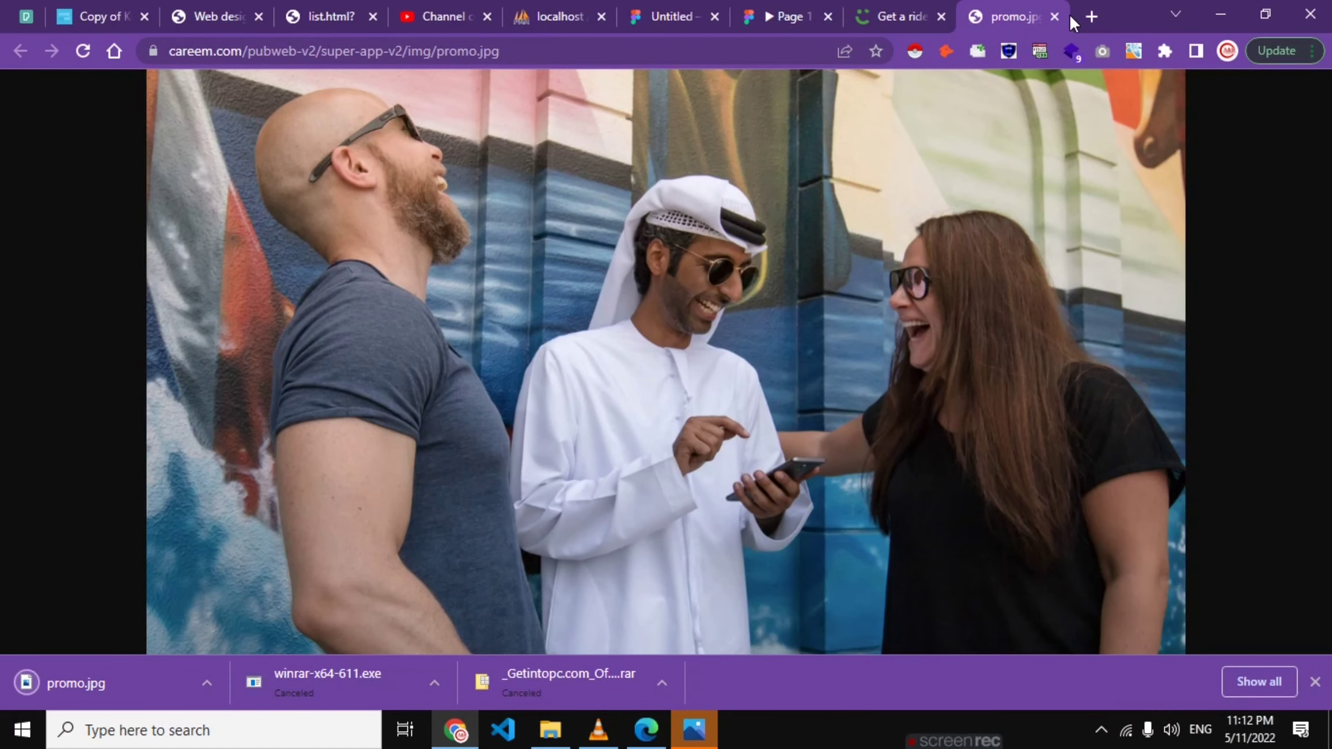
left_click(1055, 16)
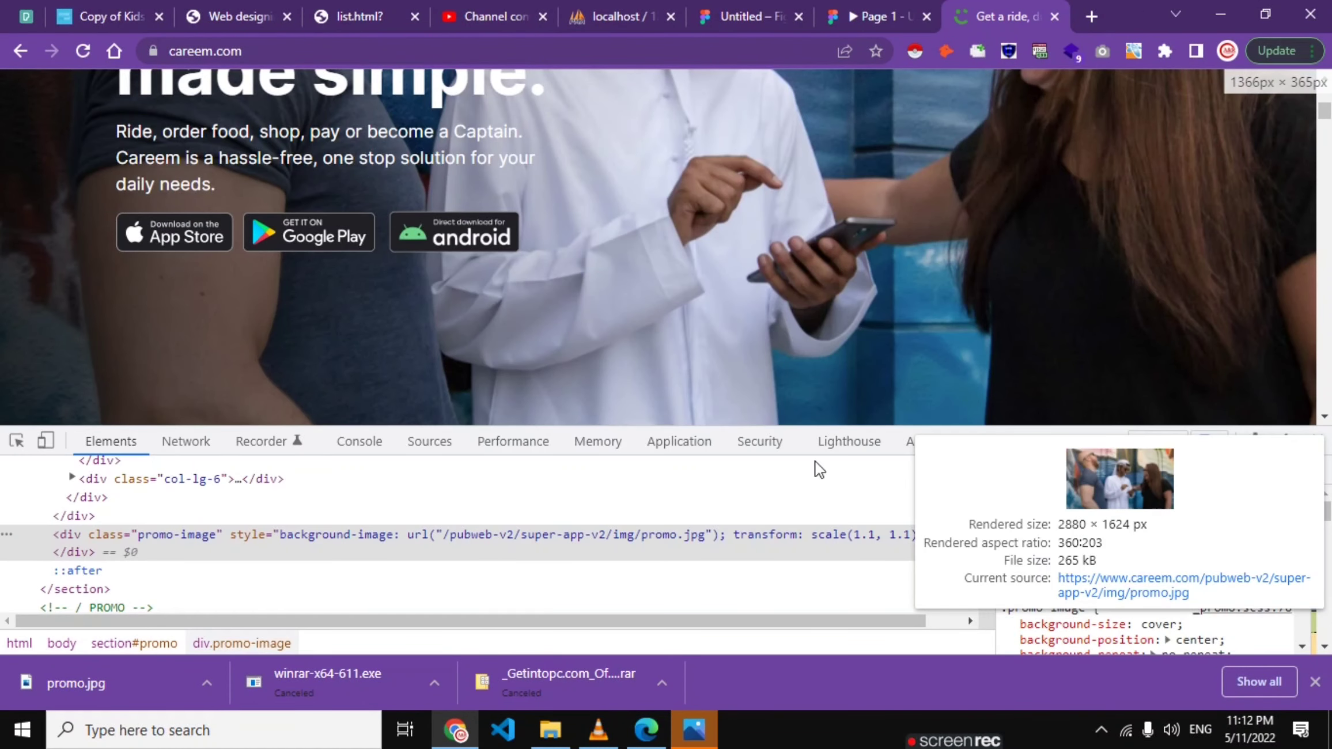
- Drag the Car and Taxi card images into the figma folder, closing DevTools and stray preview windows
scroll(570, 203, "down", 5)
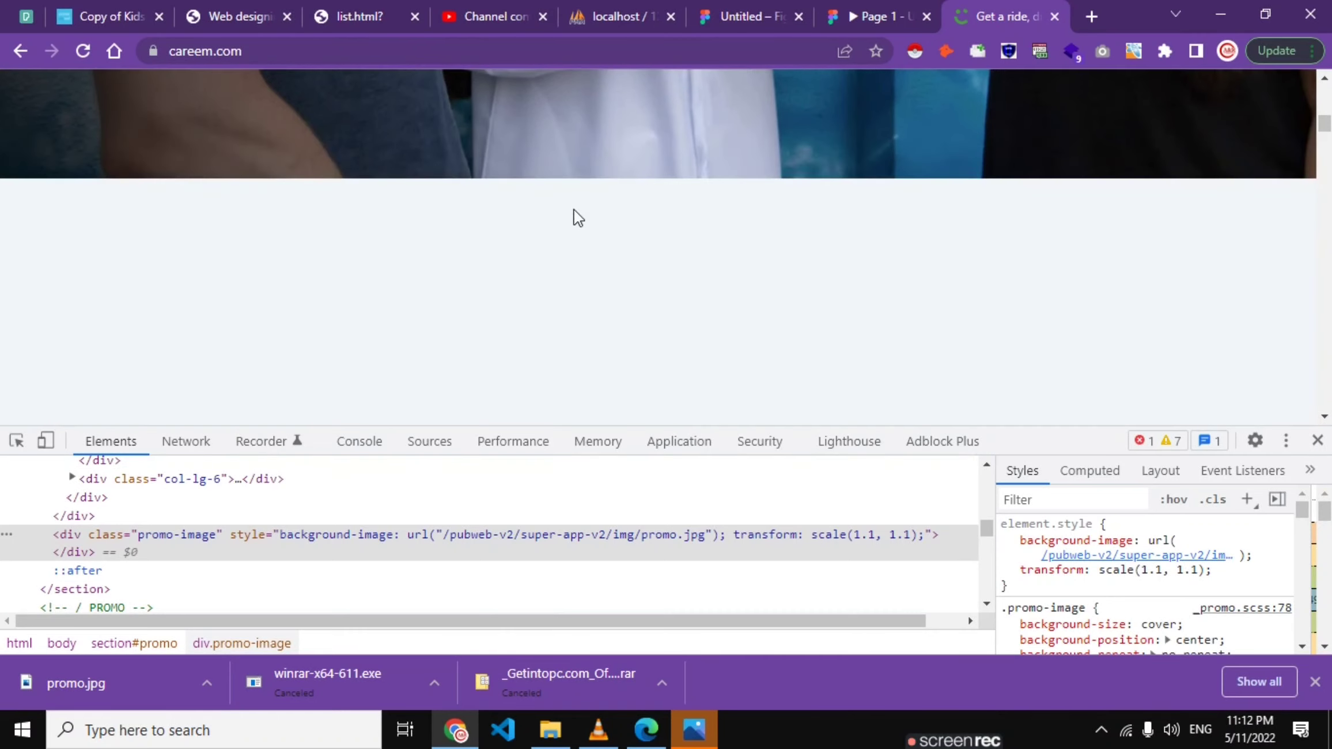
scroll(390, 230, "down", 2)
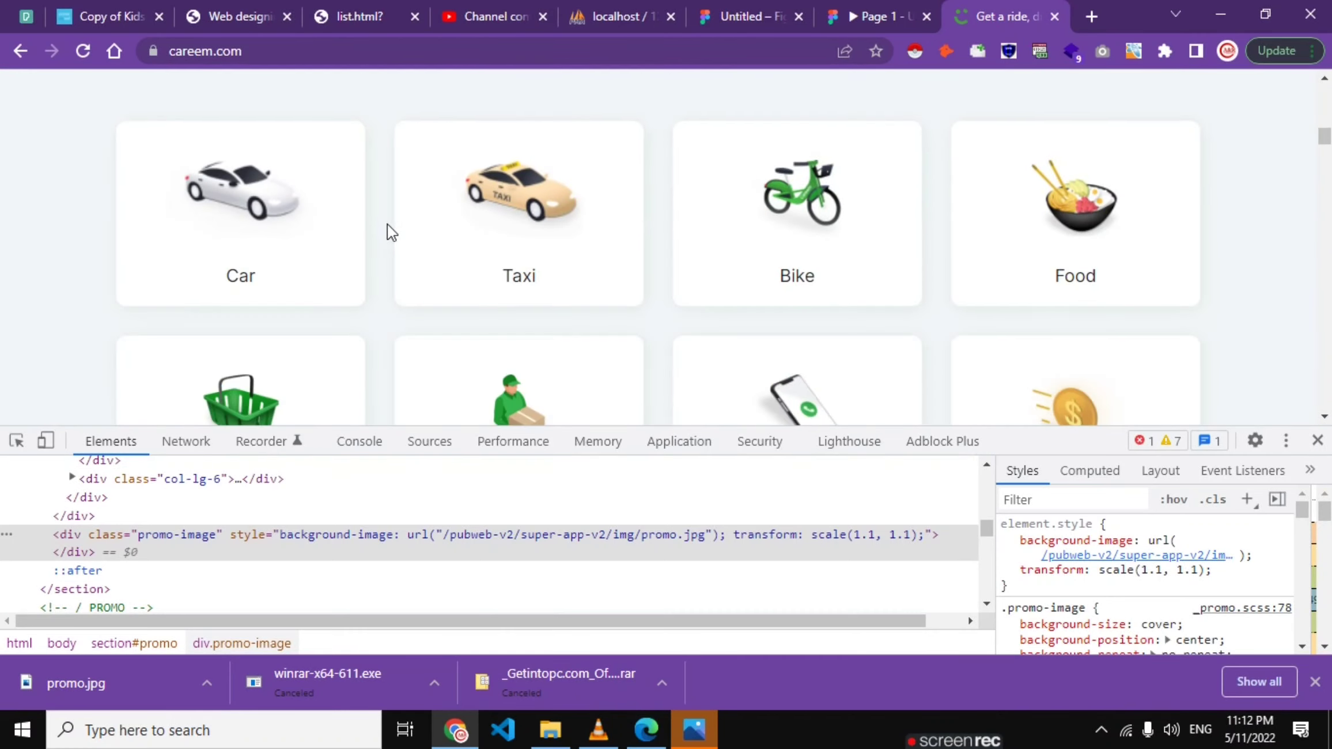
left_click_drag(216, 193, 580, 732)
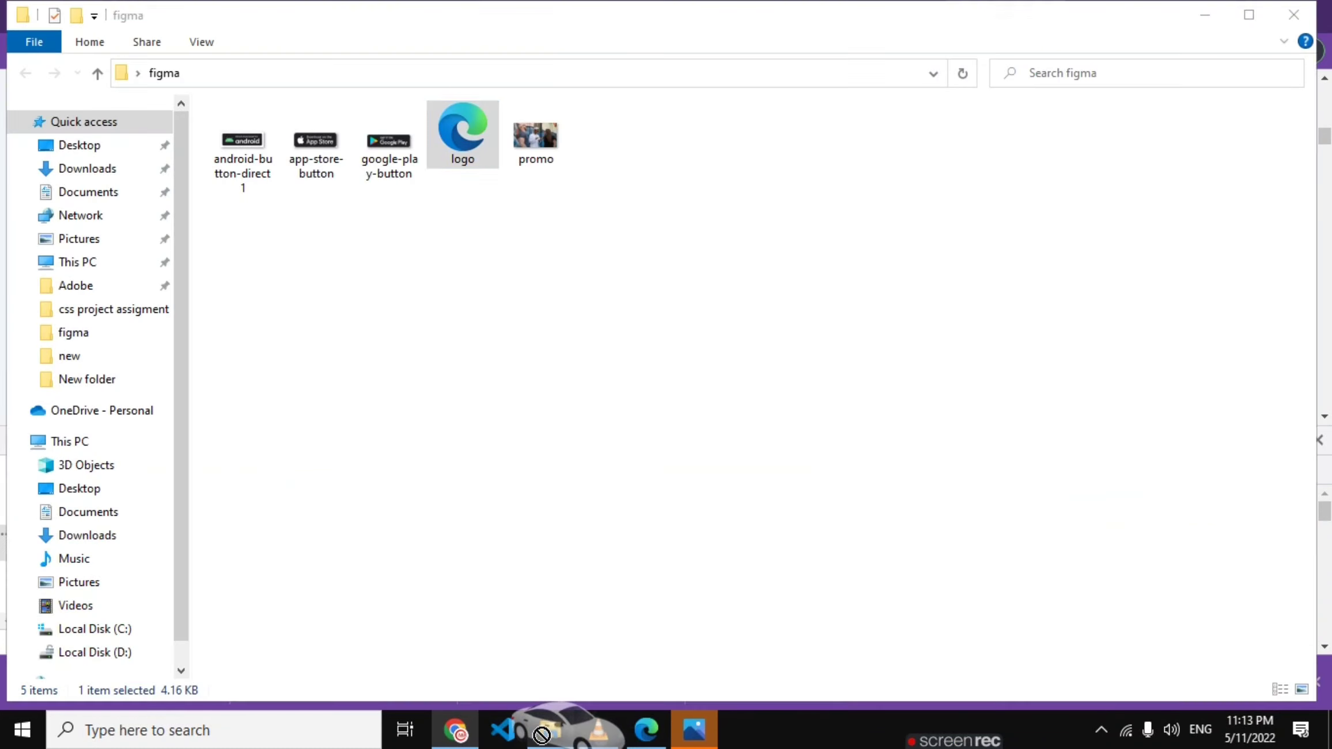
left_click_drag(580, 732, 578, 452)
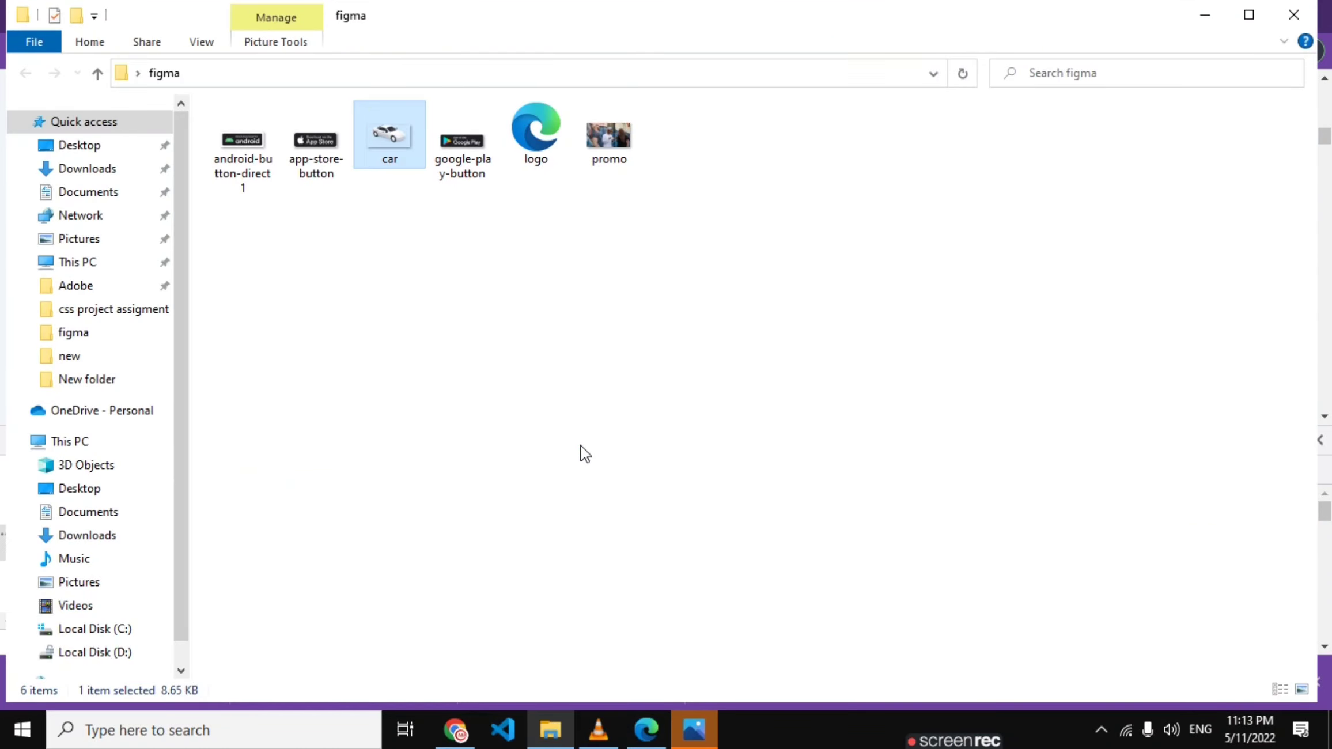
key("alt+Tab")
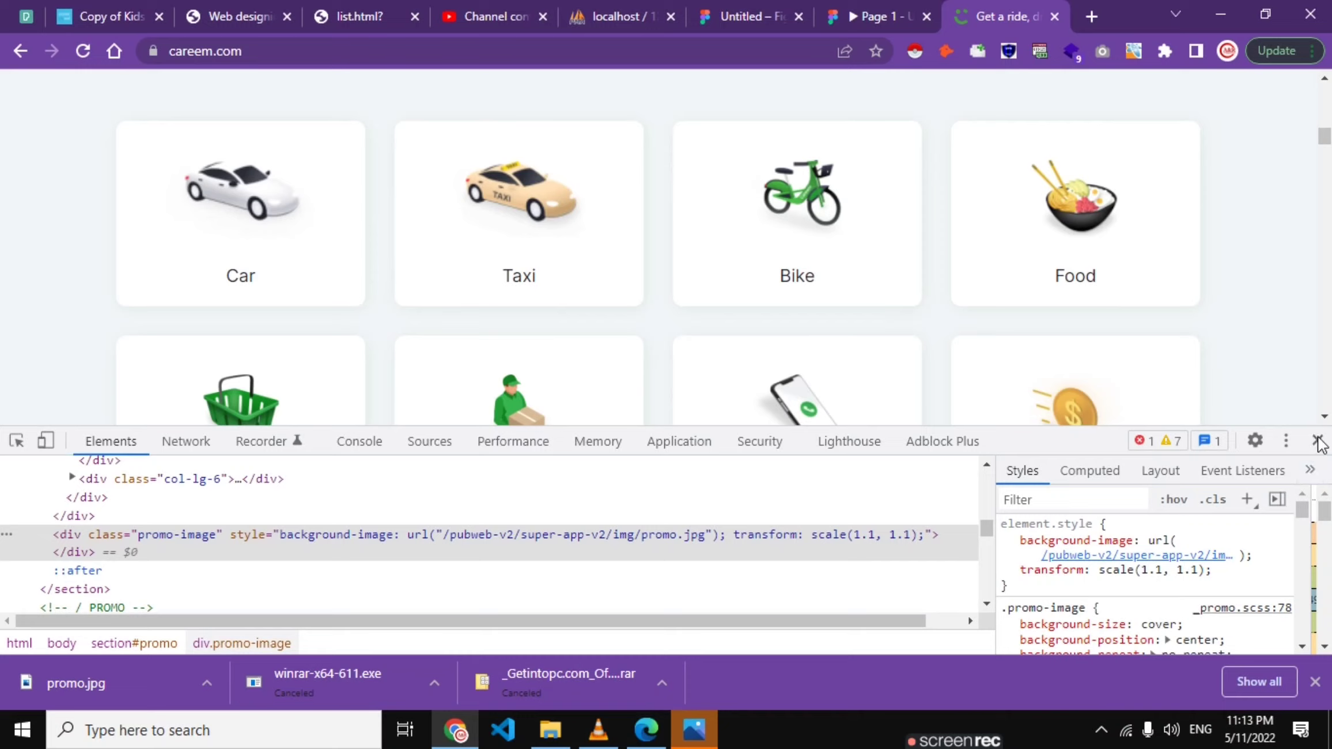
left_click(1314, 439)
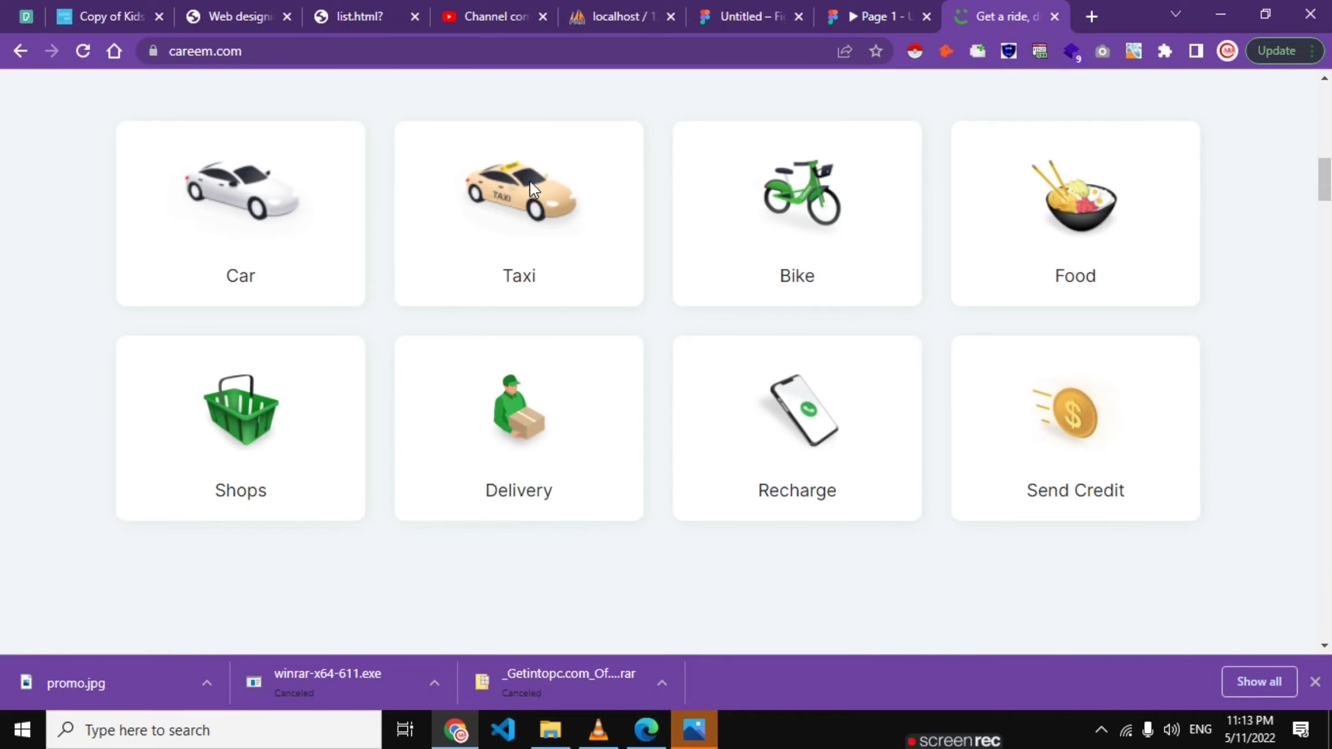
mouse_move(497, 201)
left_mouse_down()
mouse_move(589, 704)
mouse_move(567, 724)
left_mouse_up()
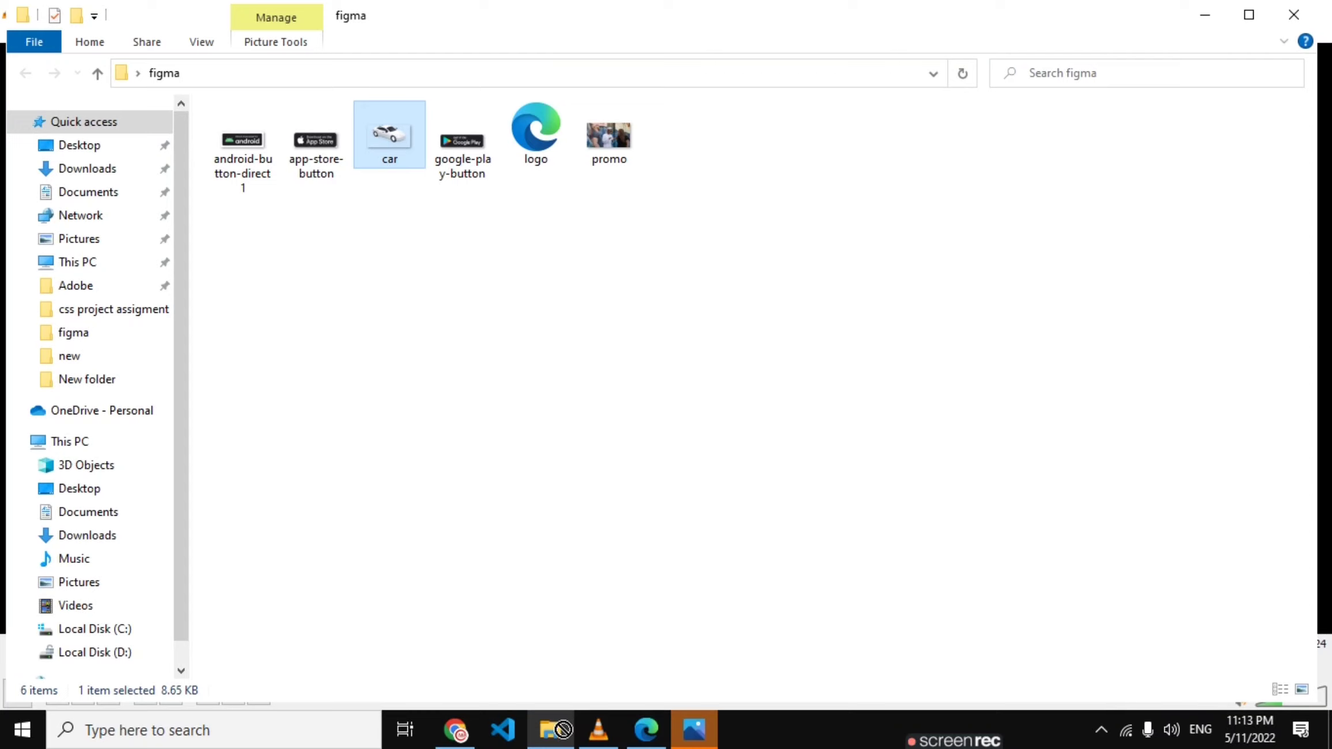
left_click_drag(573, 474, 576, 478)
left_click(695, 728)
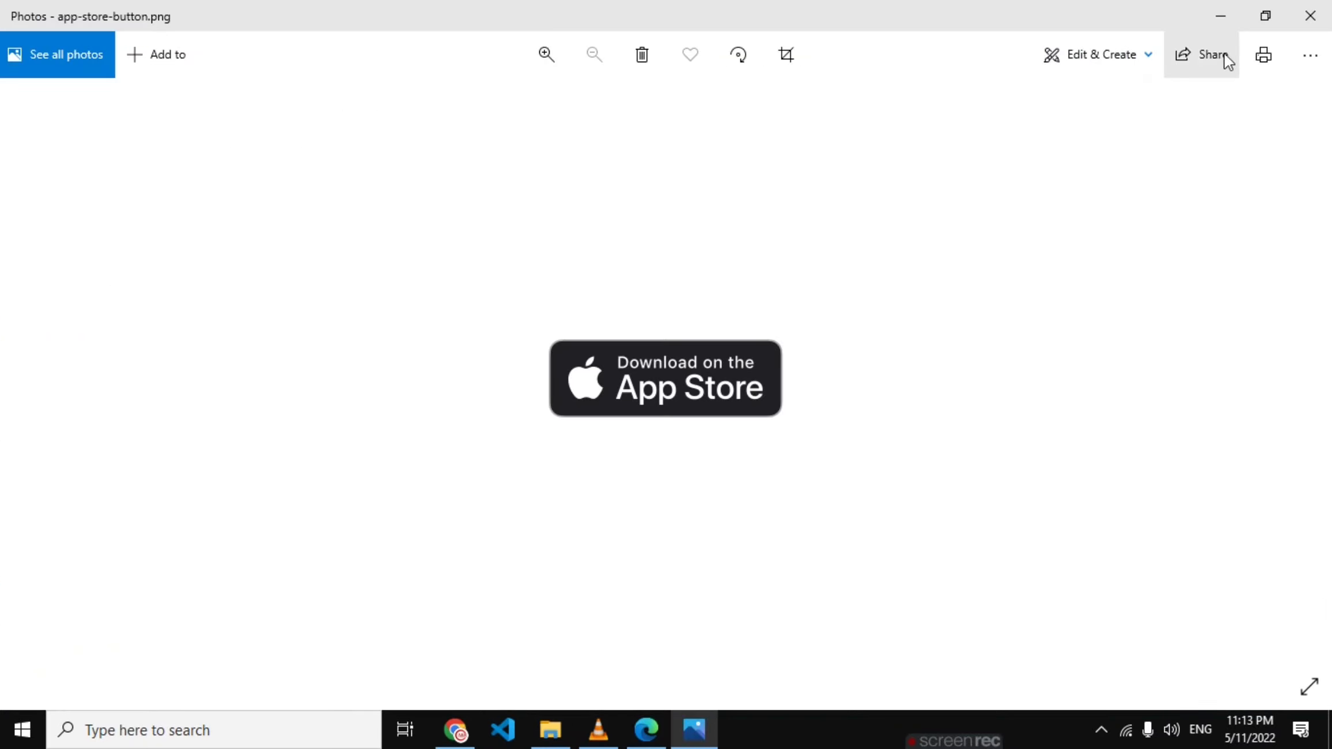
left_click(1314, 14)
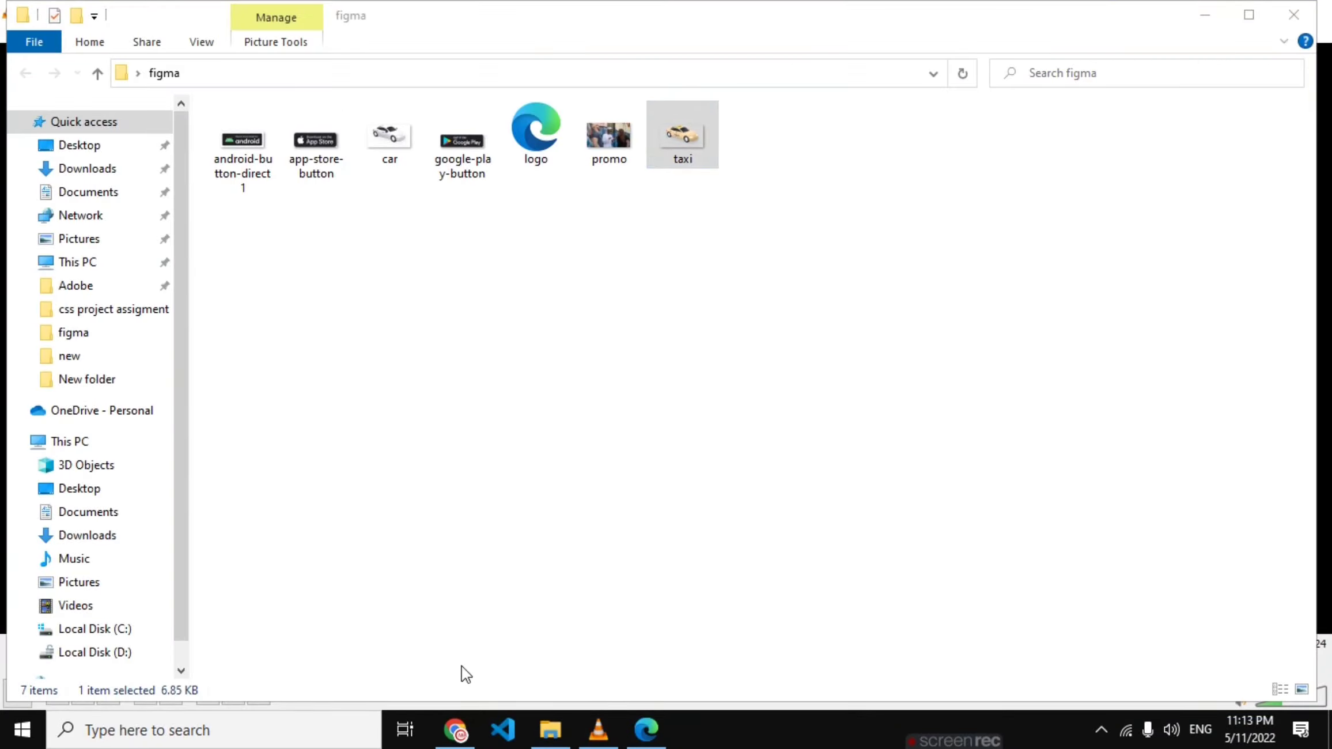
left_click(647, 729)
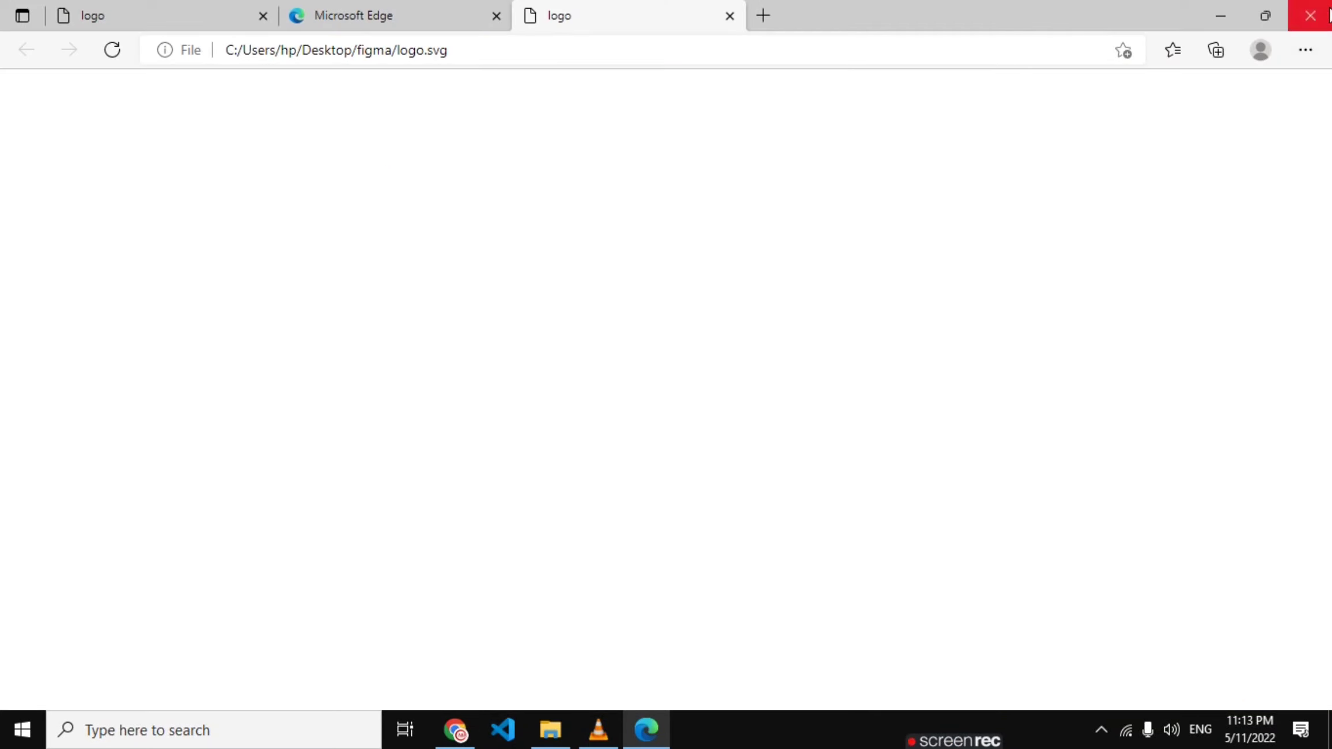
left_click(1311, 16)
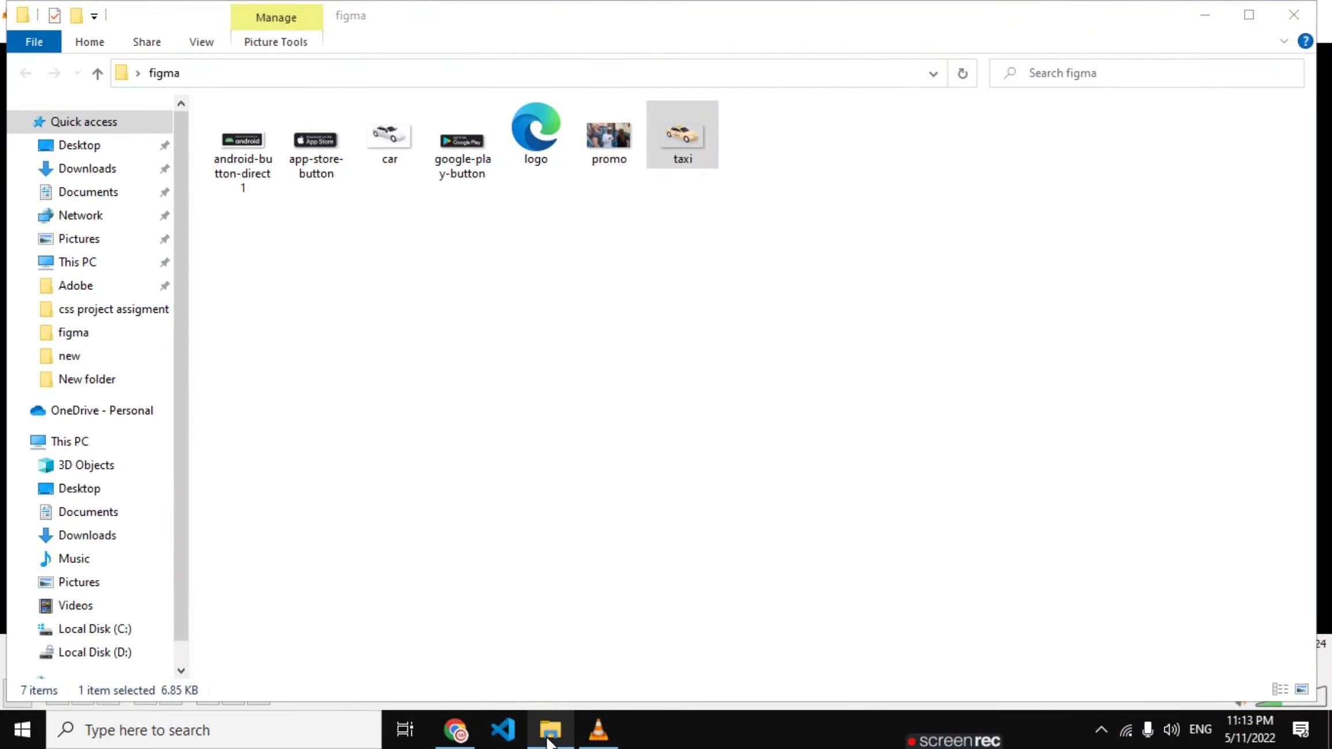
left_click(456, 730)
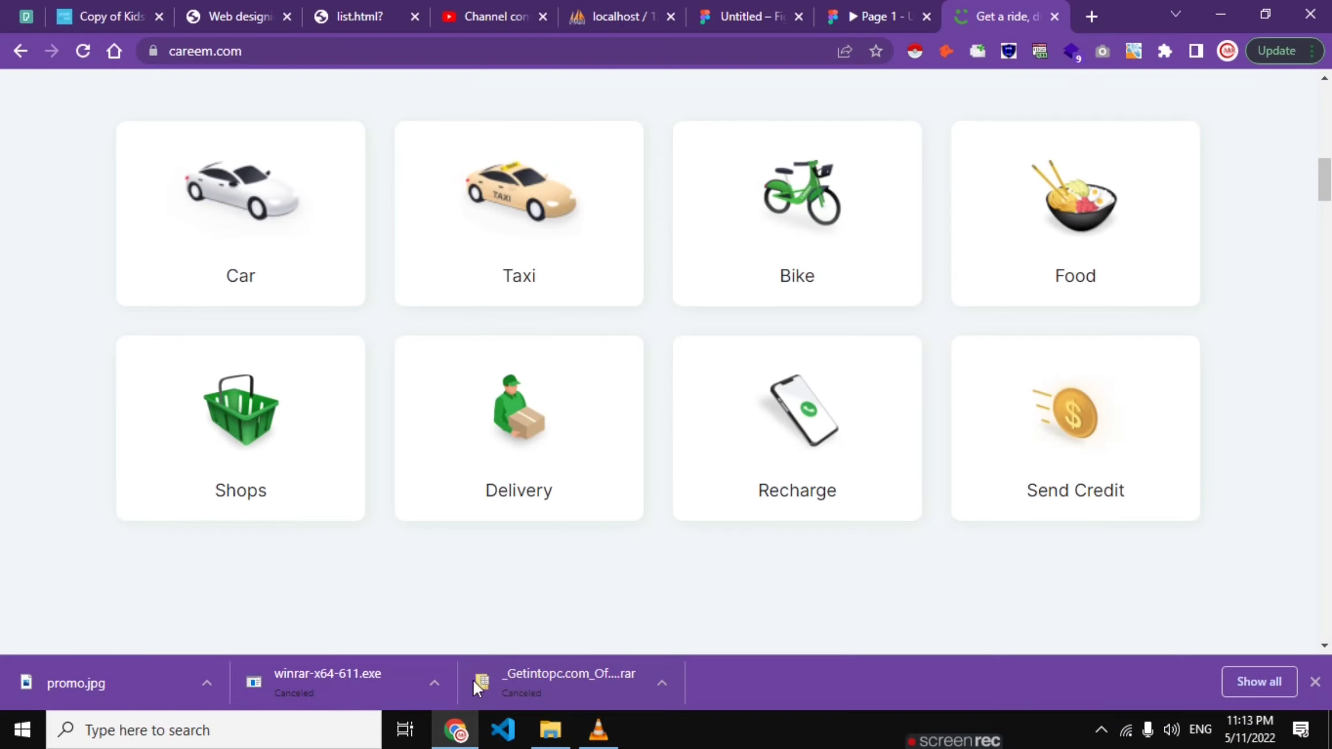
- Drag the bike, food, shops, delivery, recharge and send credit images into the figma folder
mouse_move(799, 177)
left_mouse_down()
mouse_move(548, 729)
mouse_move(538, 631)
left_mouse_up()
left_click(481, 732)
left_click_drag(1098, 205, 491, 663)
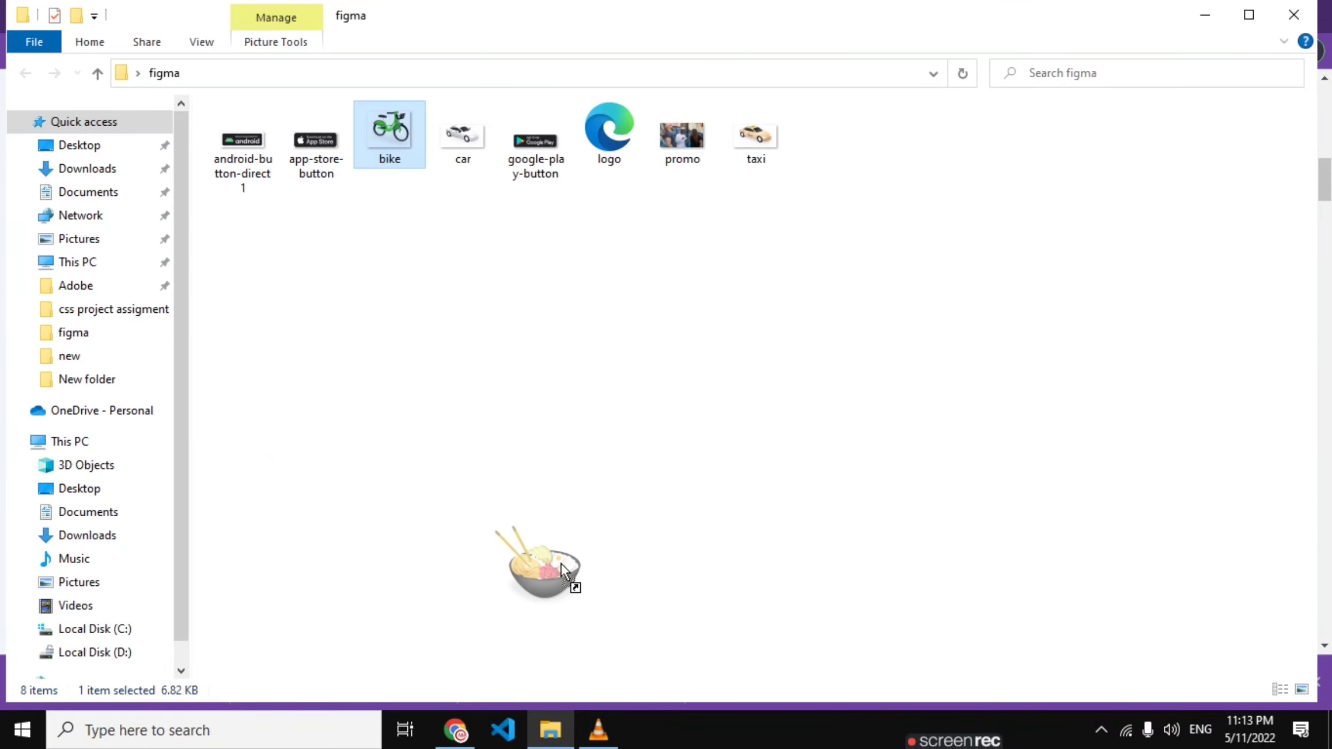
left_click(455, 729)
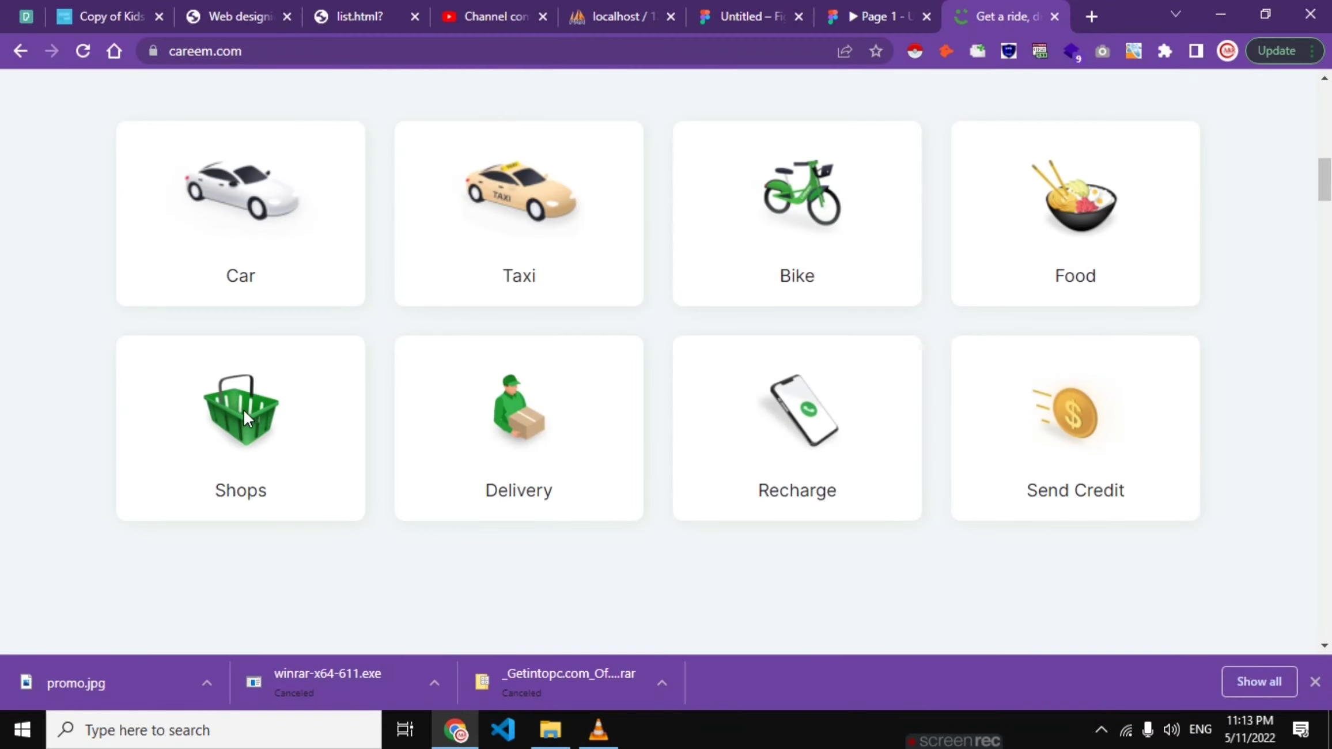
mouse_move(243, 409)
left_mouse_down()
mouse_move(497, 703)
mouse_move(568, 595)
left_mouse_up()
left_click(455, 730)
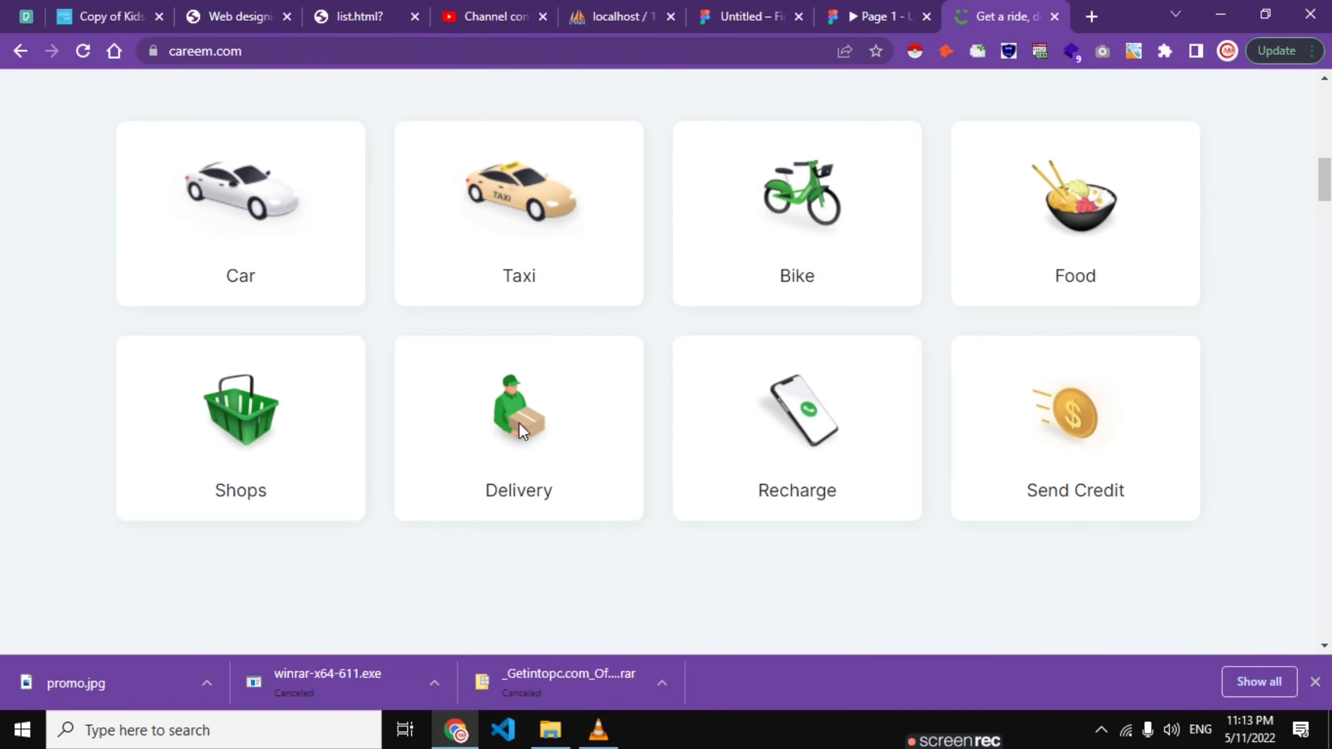
left_click_drag(520, 431, 663, 455)
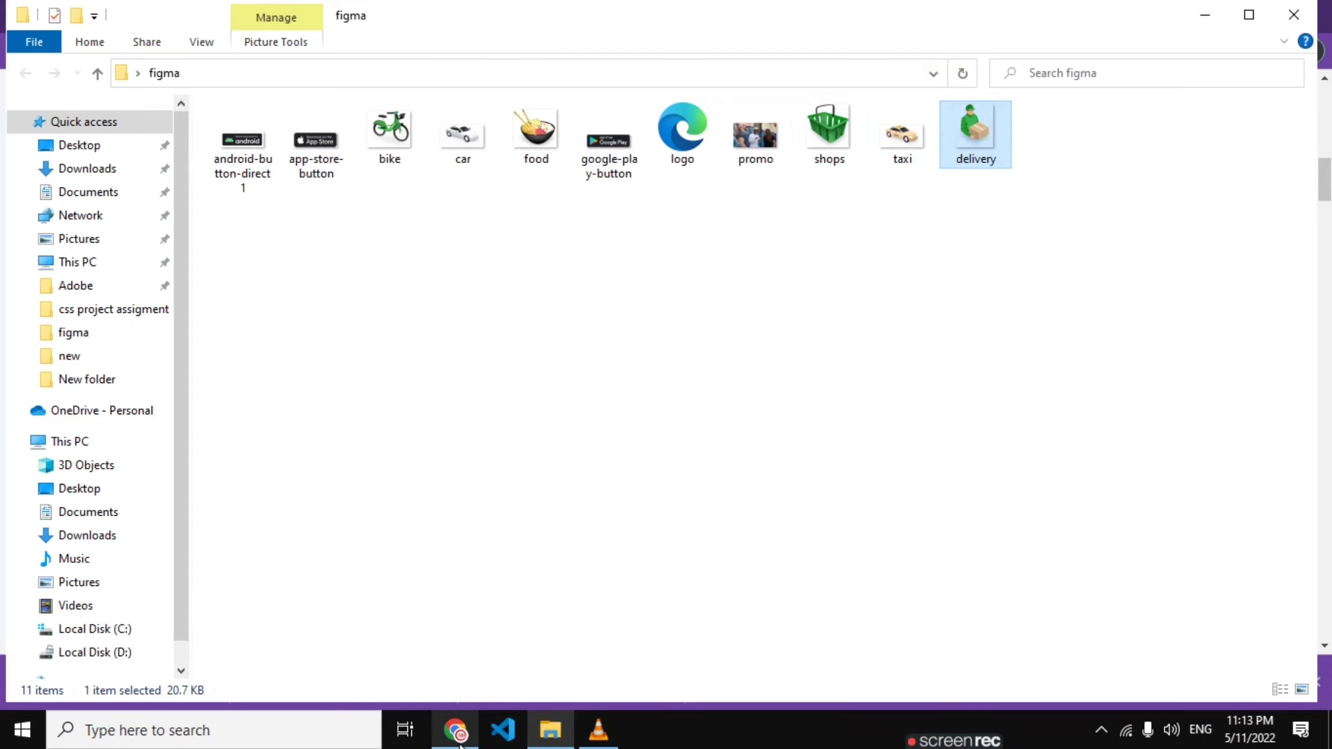
left_click(460, 743)
mouse_move(786, 411)
left_mouse_down()
mouse_move(564, 737)
mouse_move(621, 453)
left_mouse_up()
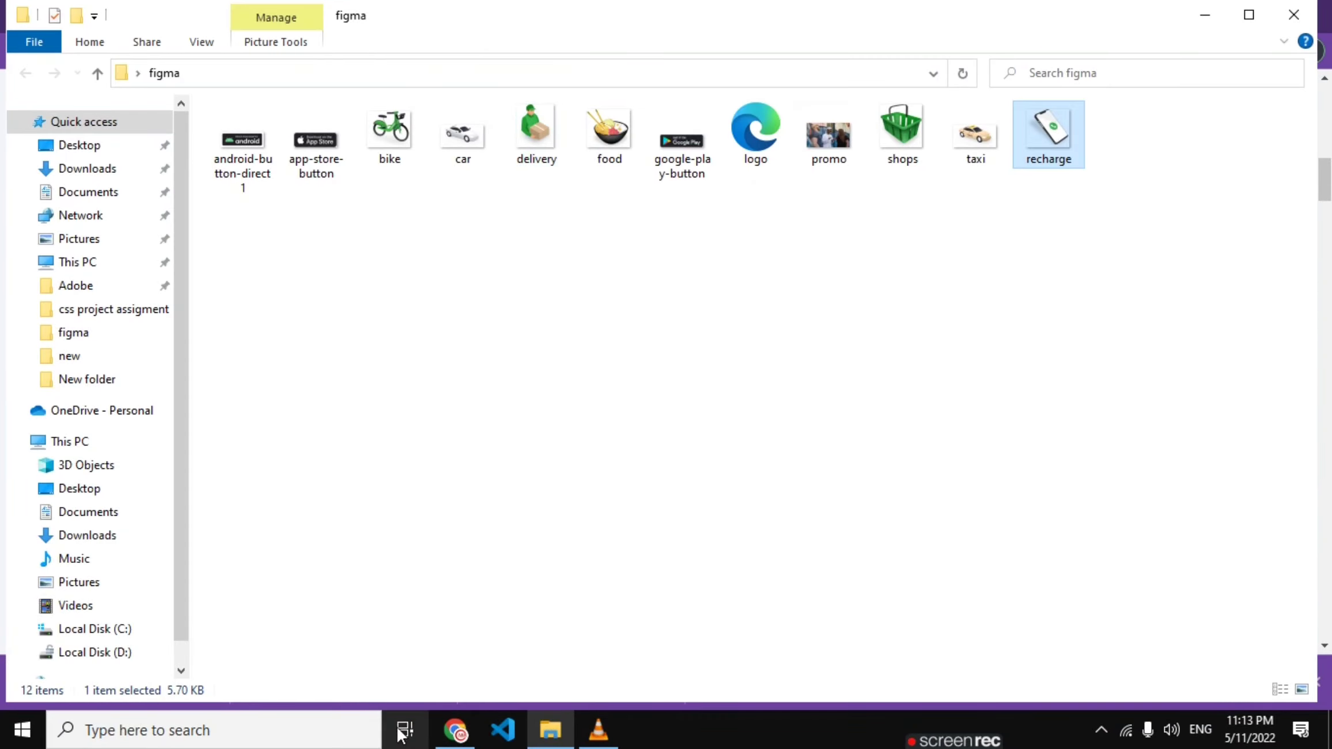
left_click(471, 744)
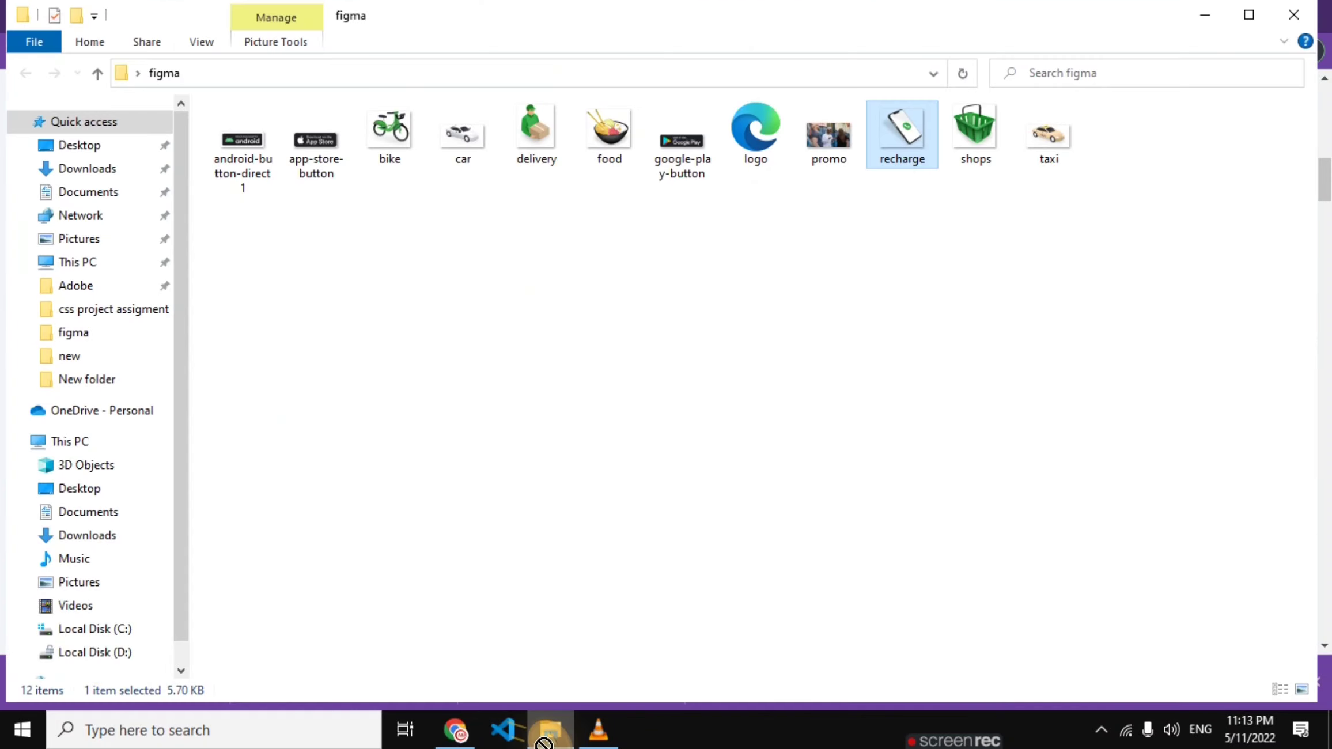
left_click_drag(1070, 410, 588, 497)
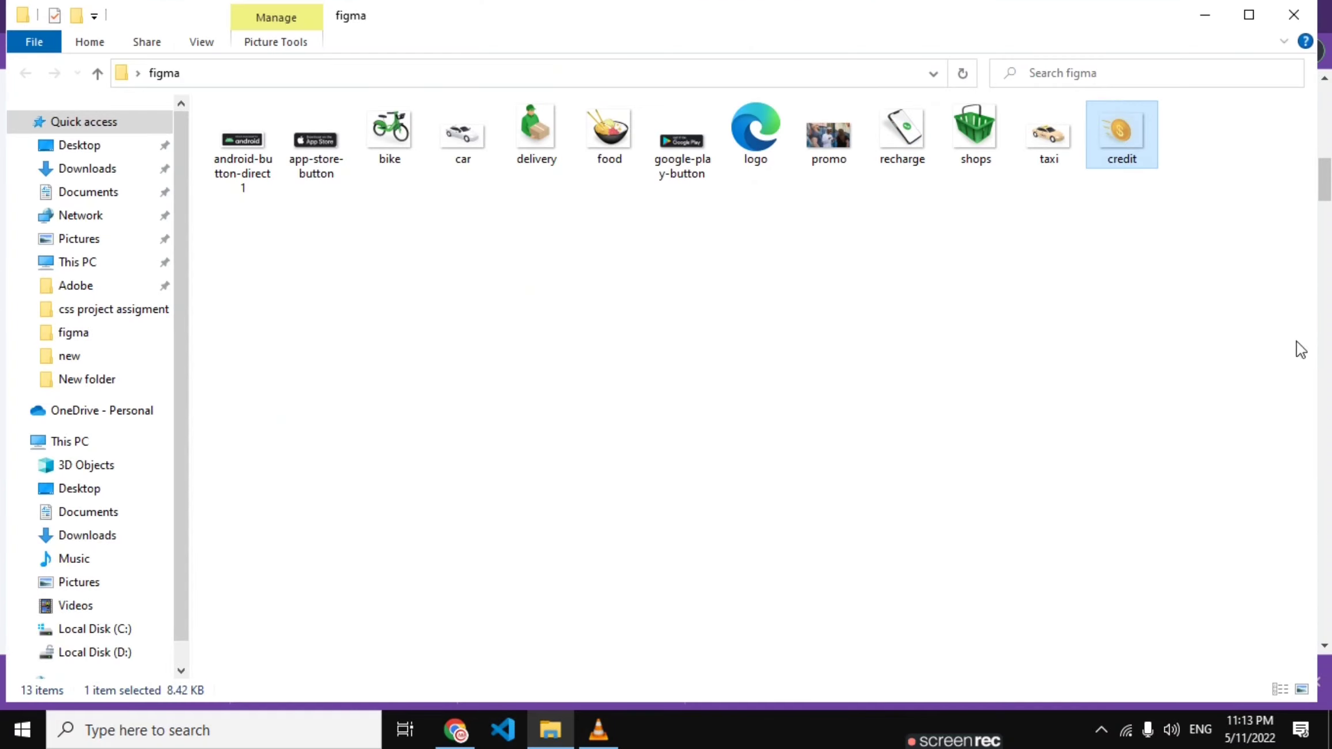
left_click(455, 731)
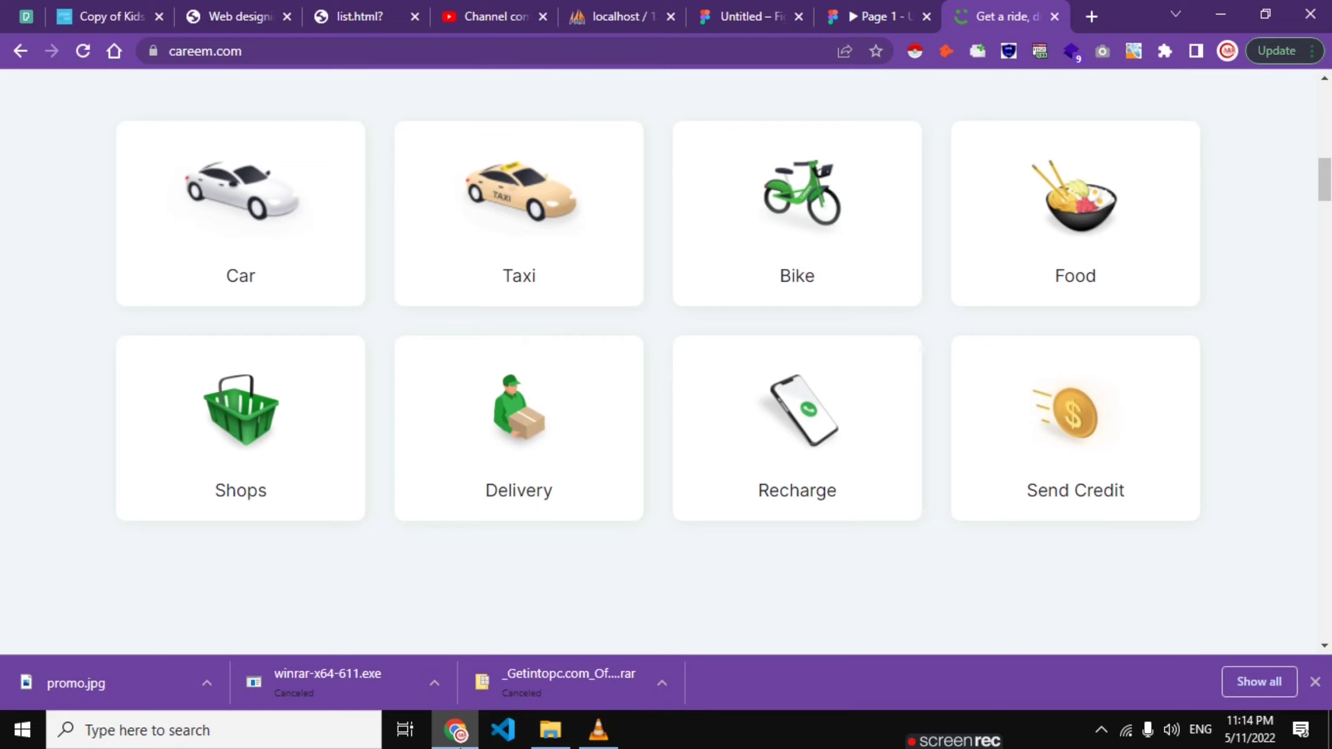
- Dismiss the downloads list and open Chrome's DevTools inspection panel on careem.com
scroll(690, 366, "down", 4)
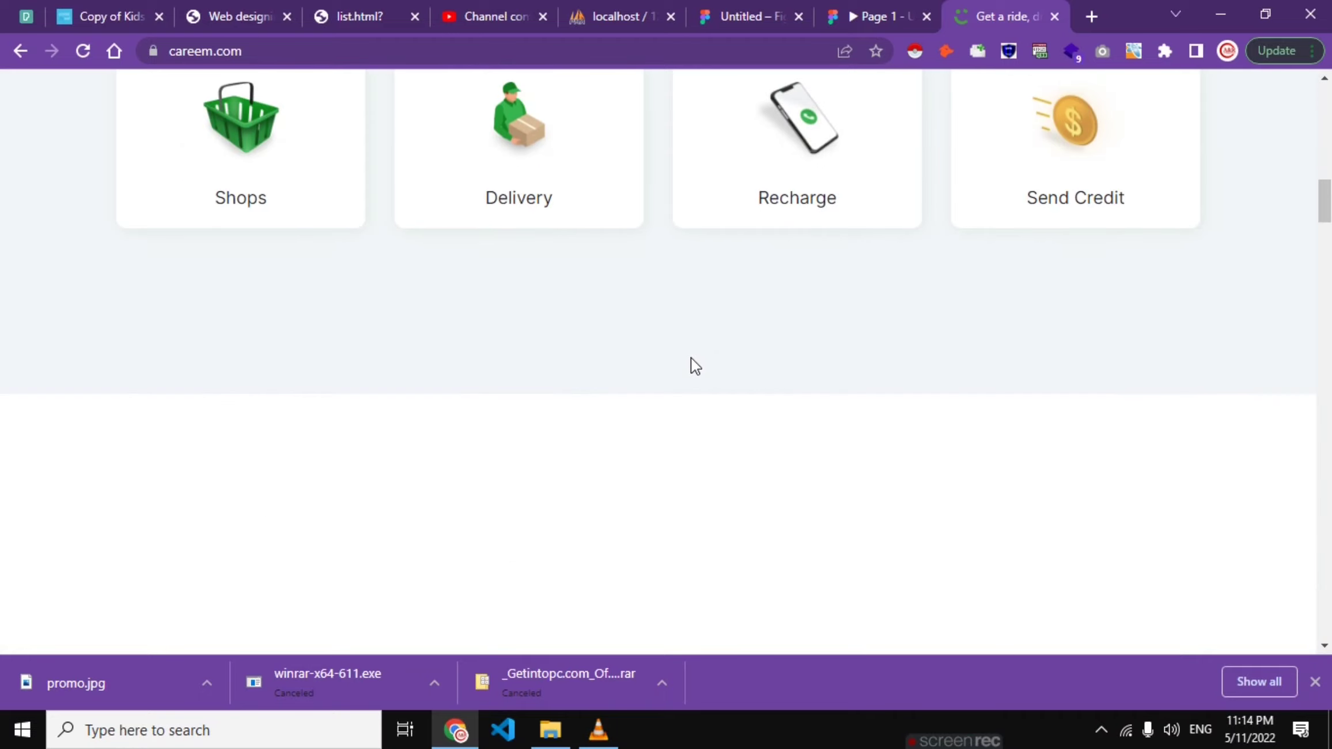
scroll(694, 363, "down", 1)
scroll(694, 363, "down", 1)
scroll(693, 358, "down", 1)
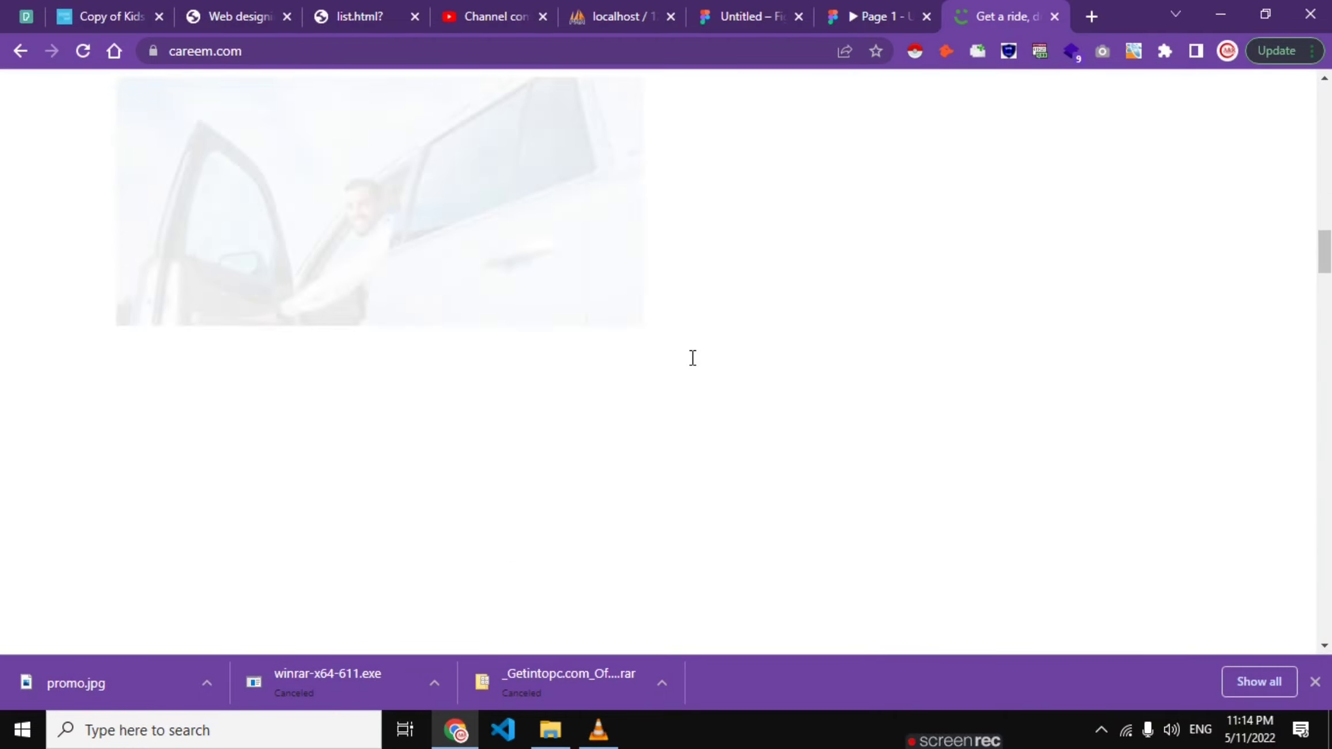
left_click(1316, 682)
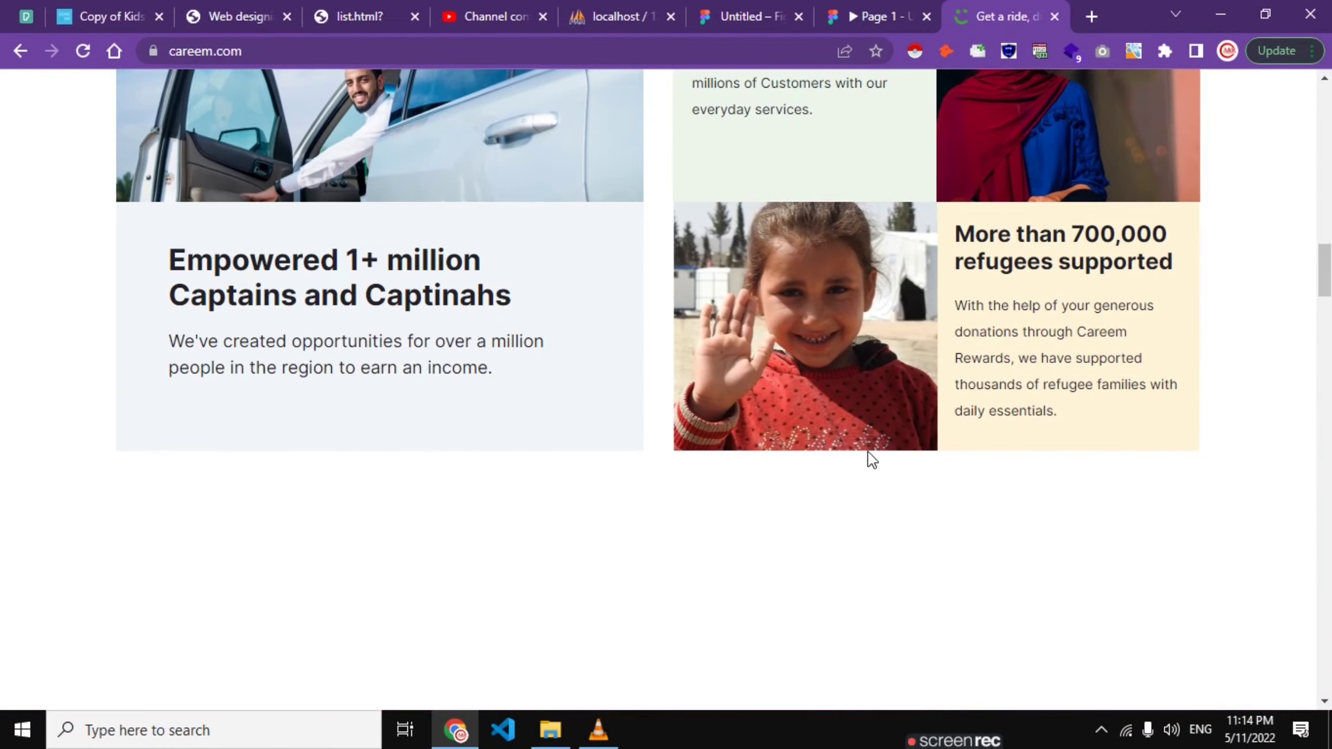
scroll(807, 443, "up", 3)
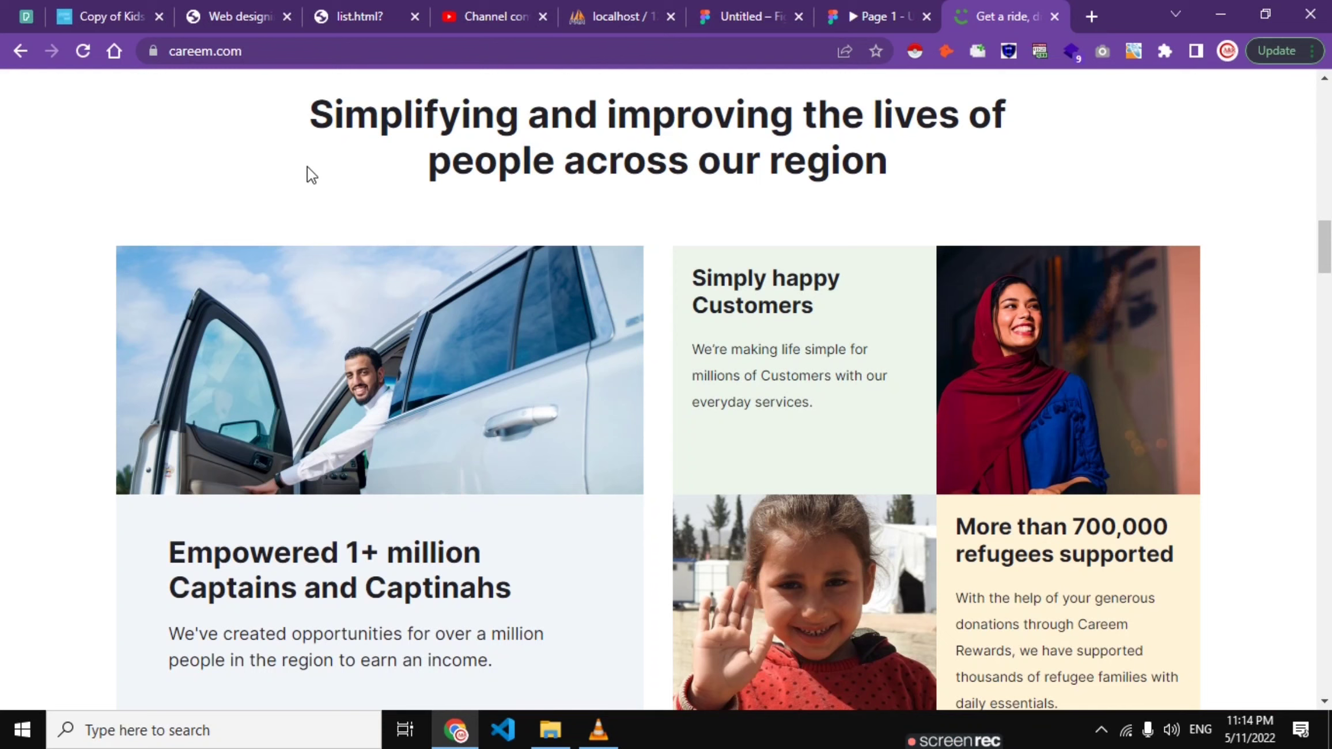
right_click(288, 185)
left_click(15, 226)
left_click_drag(805, 419, 326, 258)
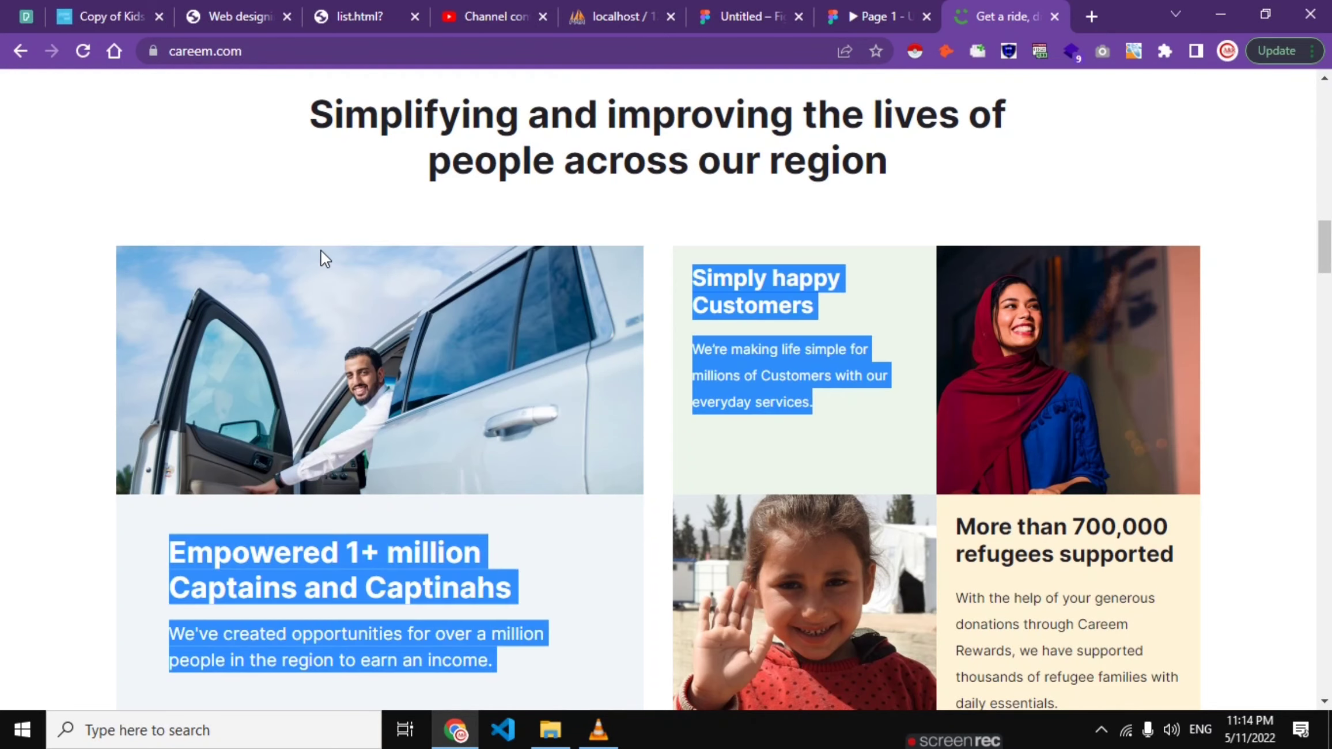
left_click(184, 145)
right_click(184, 144)
left_click(259, 389)
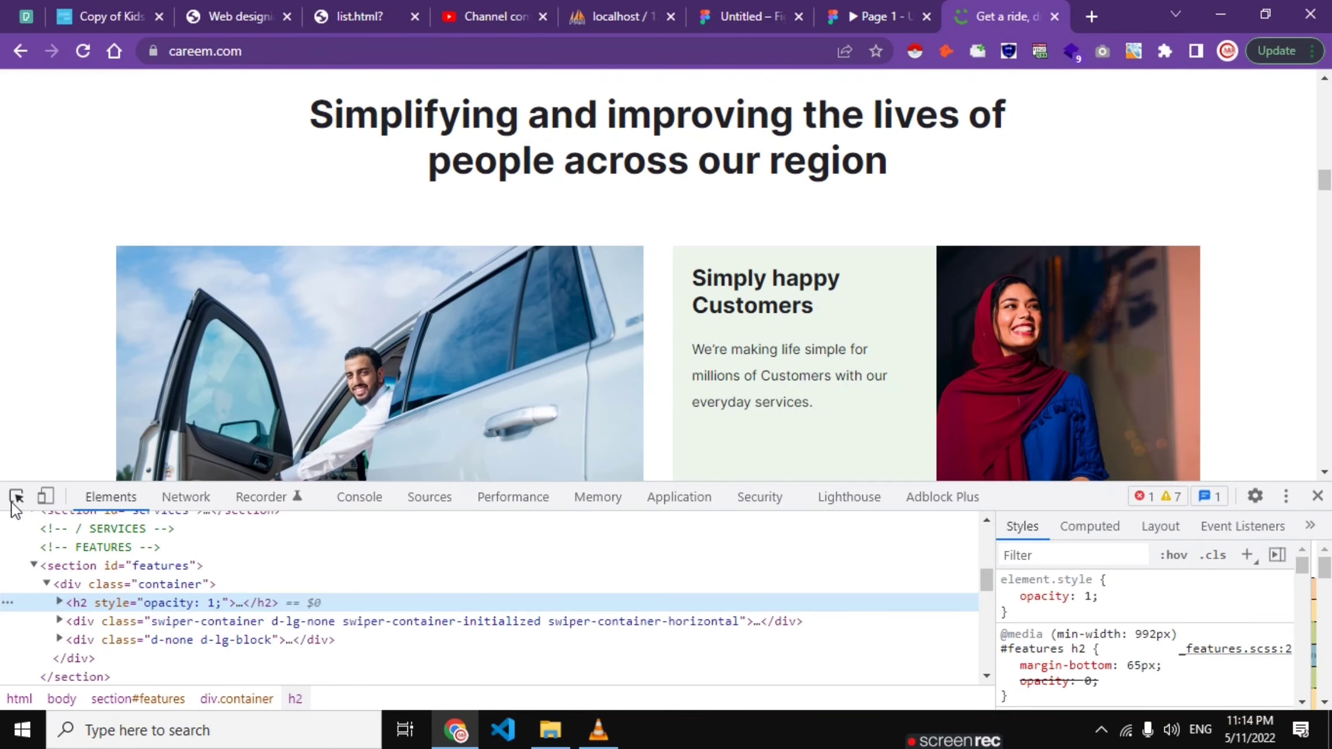
- Open the captain, woman and waving-girl feature photos in their own tabs
left_click(16, 497)
left_click(347, 406)
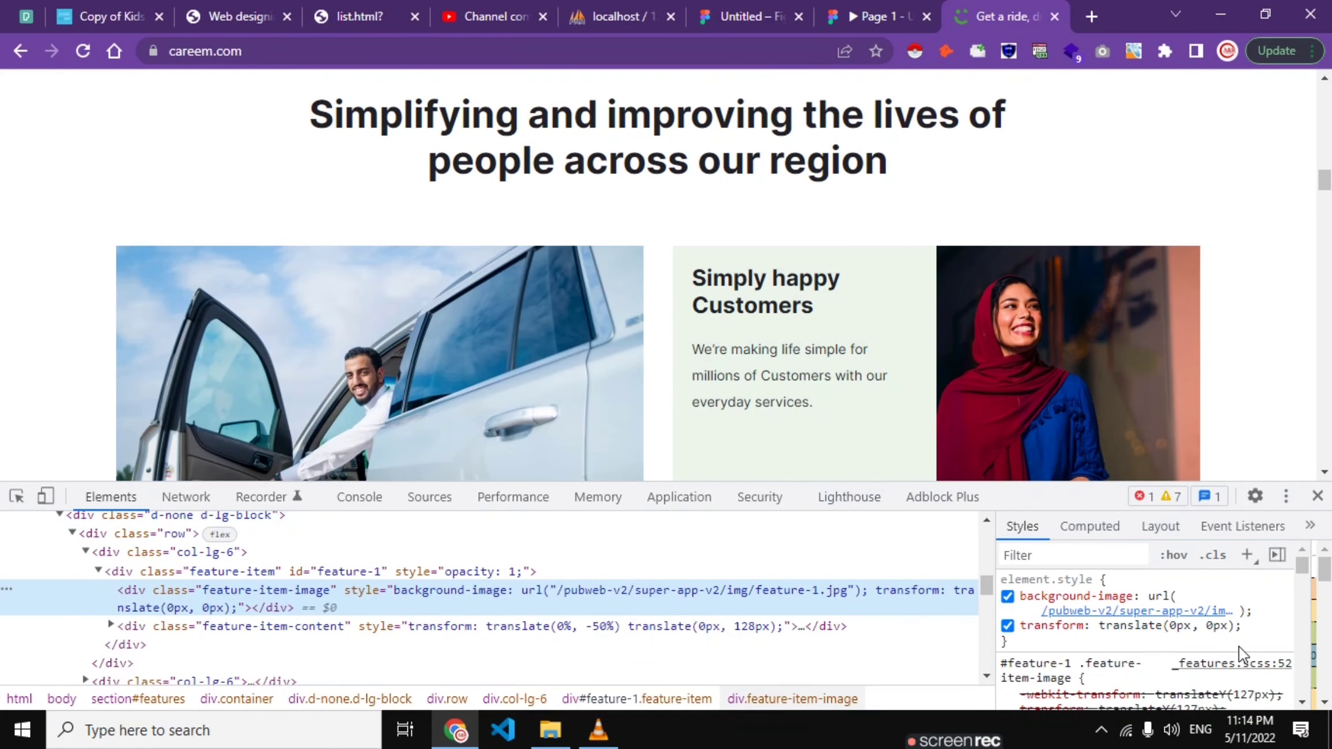
left_click(1162, 625)
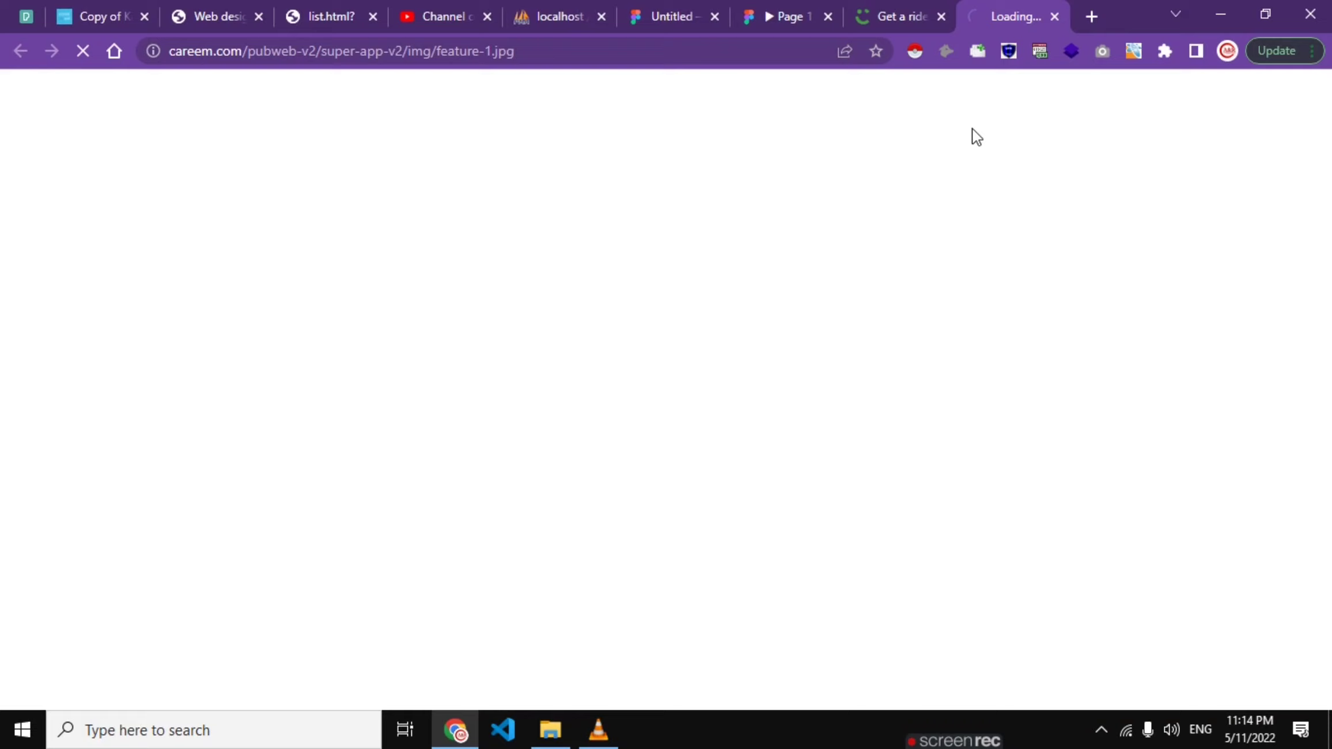
left_click(904, 6)
left_click(16, 496)
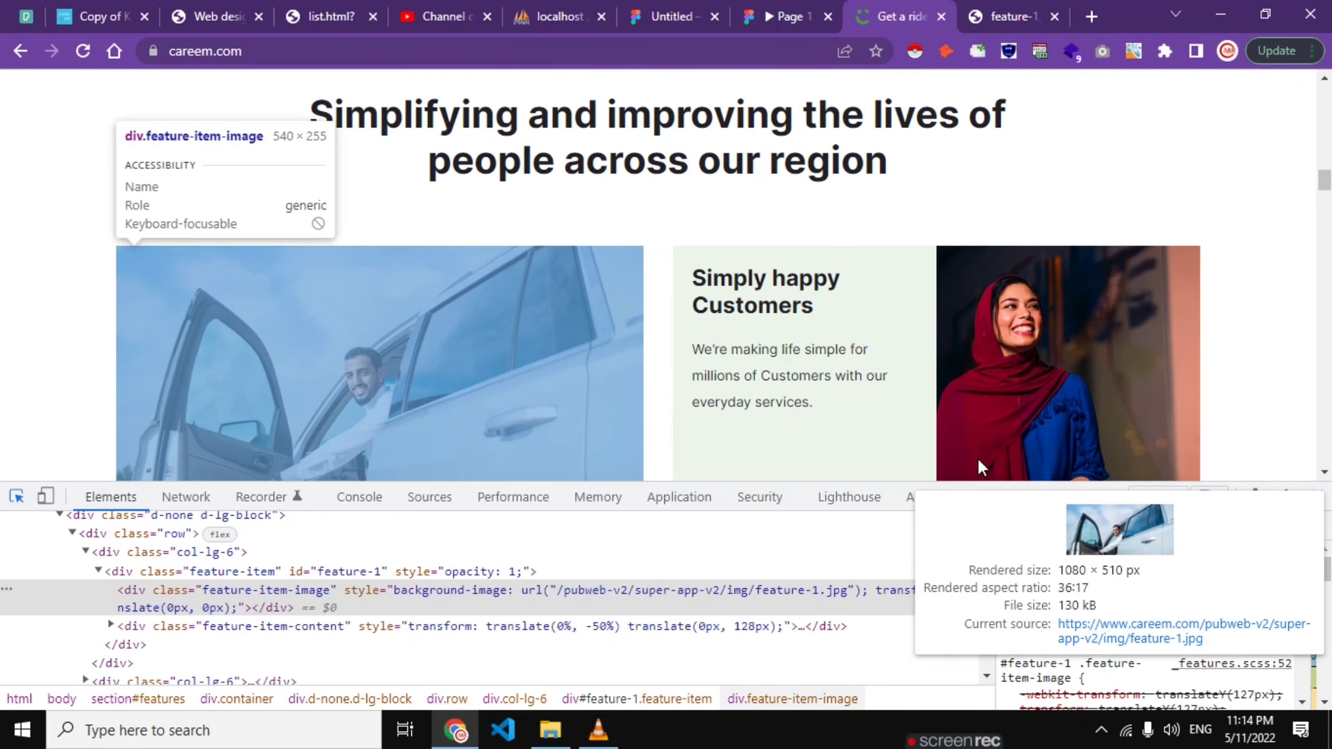
left_click(1197, 416)
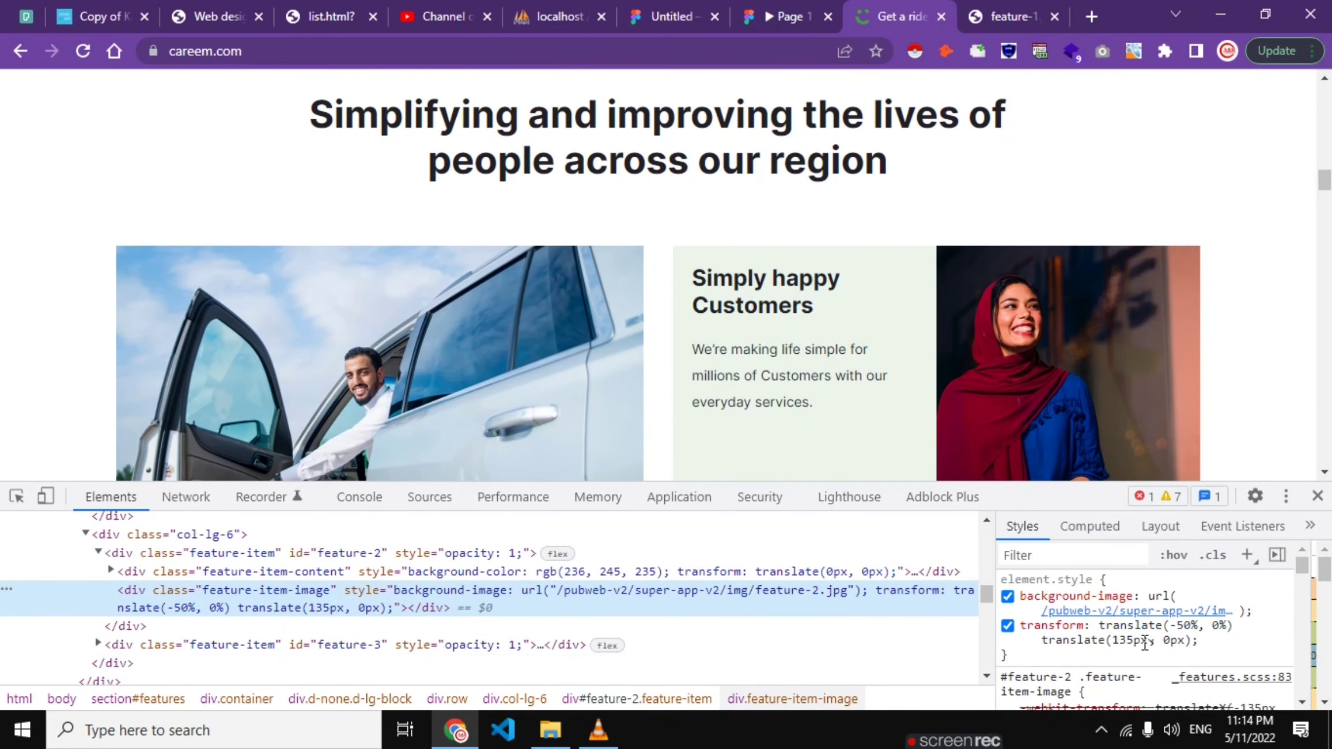
mouse_move(1135, 611)
left_click(1135, 626)
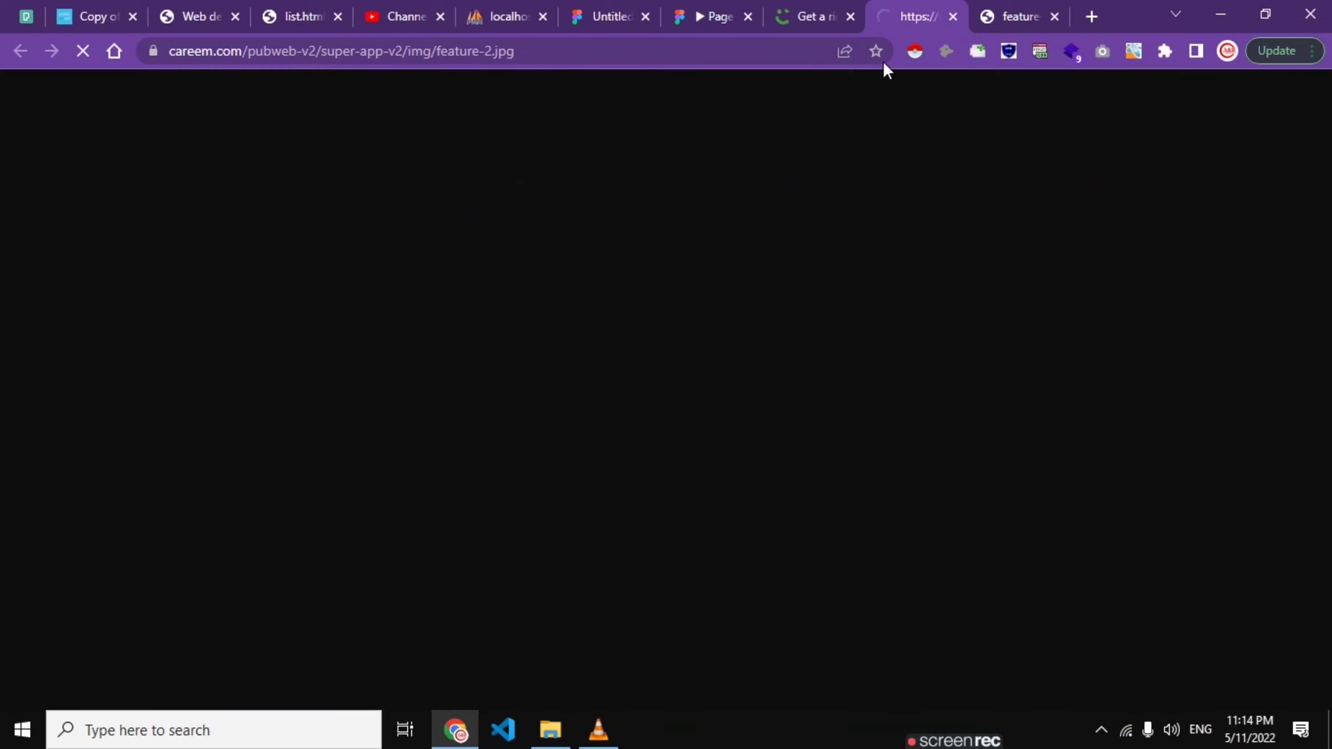
left_click(824, 11)
scroll(471, 314, "down", 5)
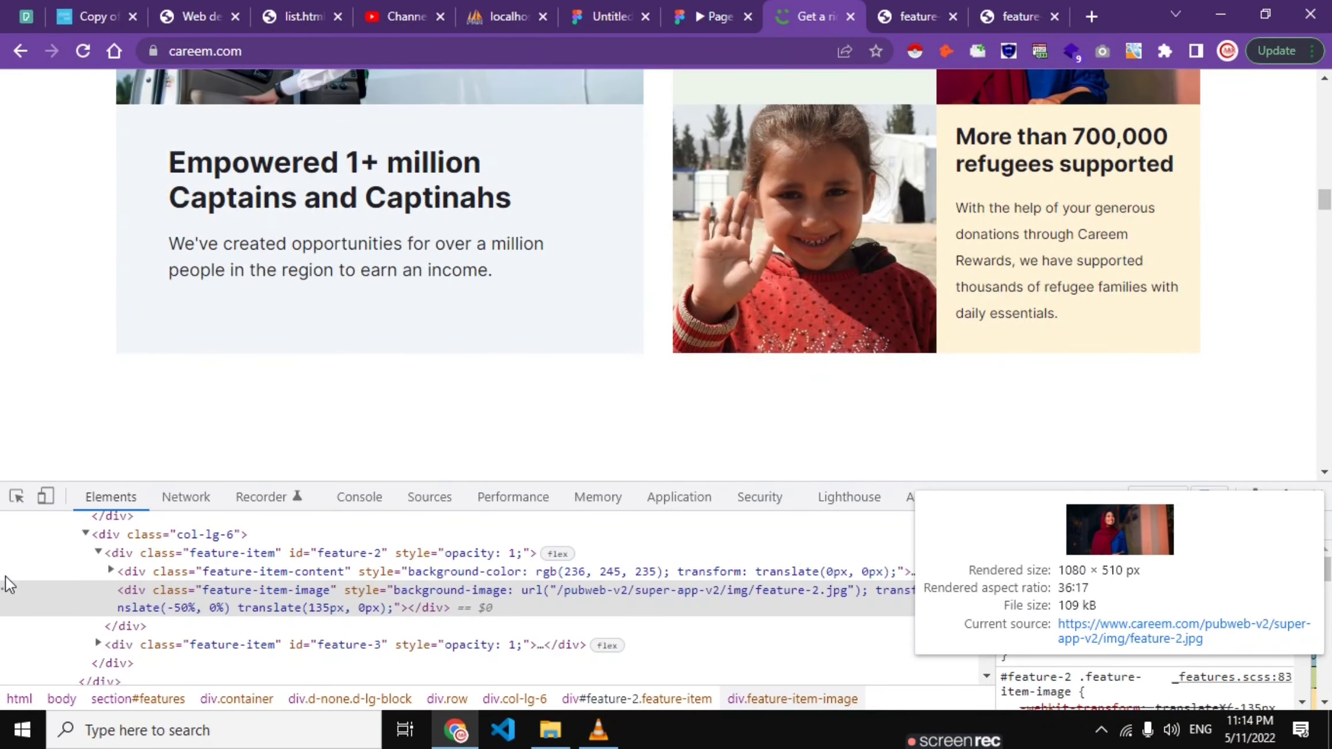
left_click(26, 491)
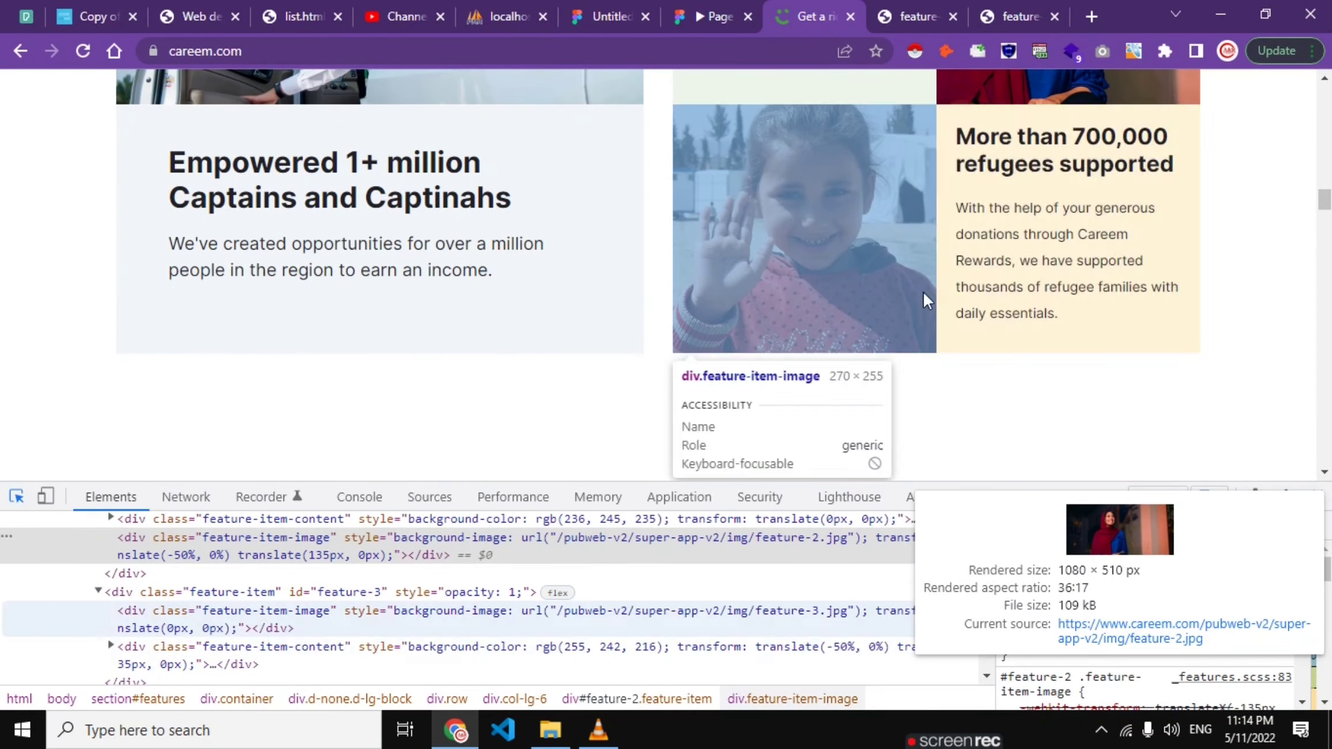
left_click(834, 239)
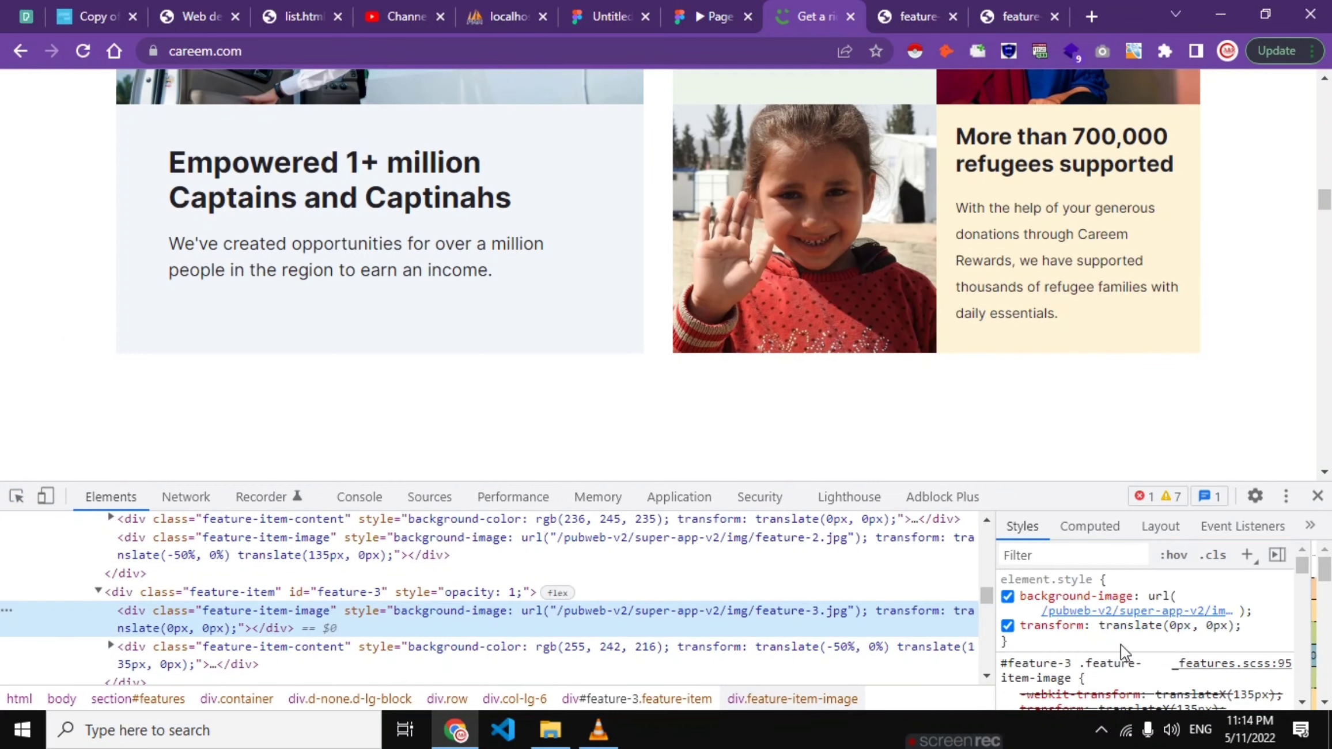
left_click(1134, 612)
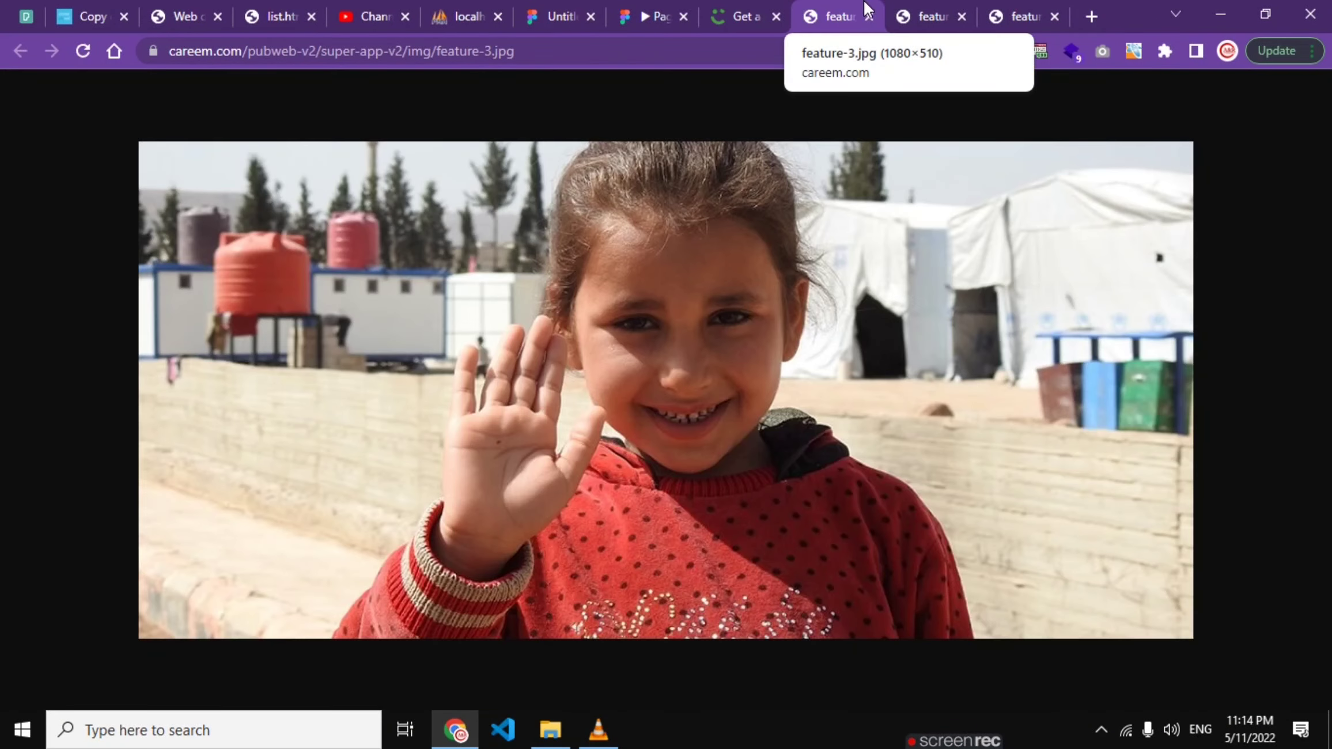
- Save the photos as feature-3.jpg, feature-2.jpg and feature-1.jpg
right_click(758, 283)
left_click(827, 321)
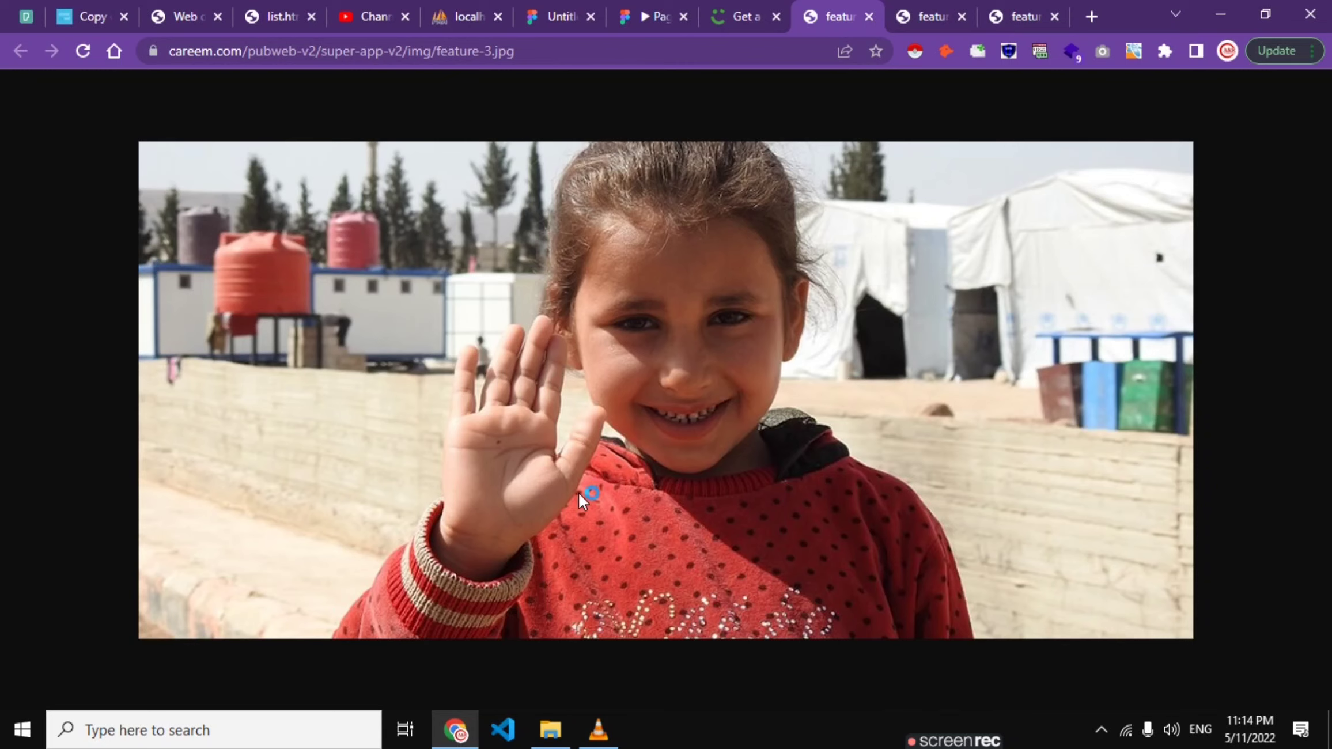
left_click(874, 435)
left_click(928, 16)
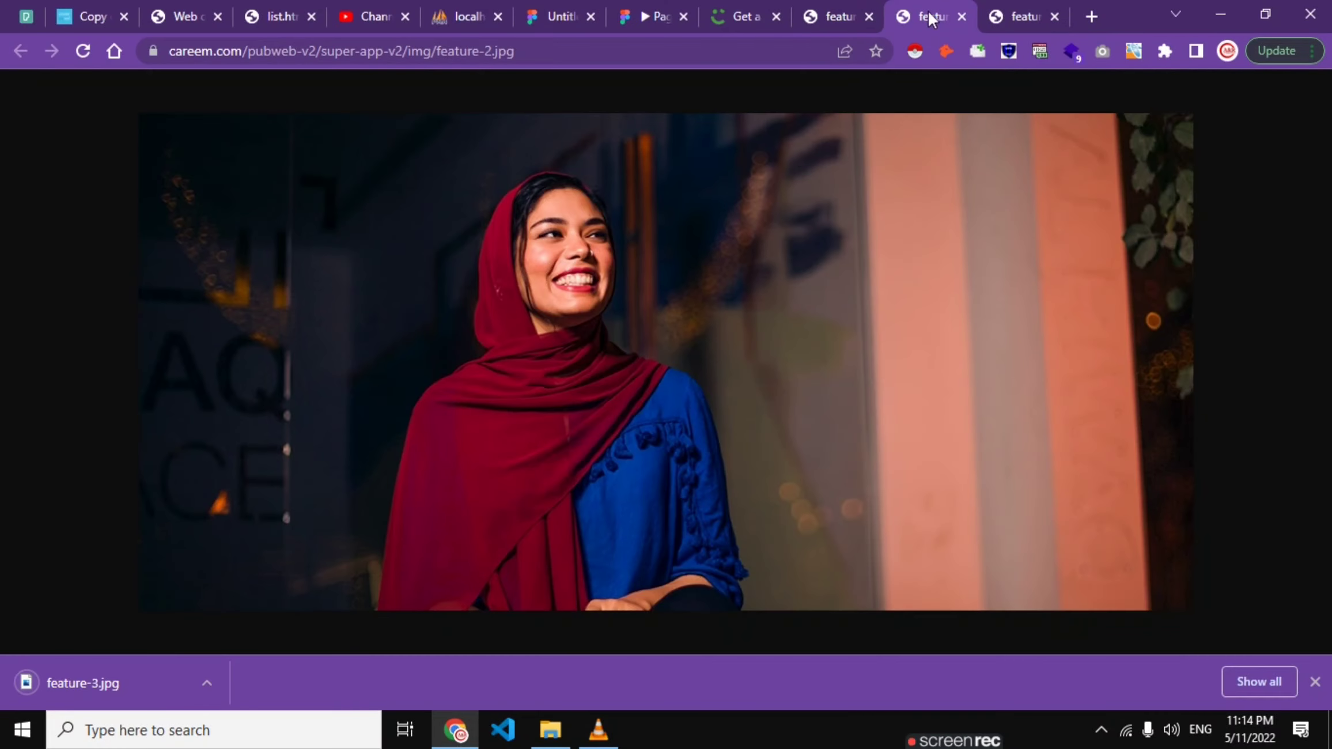
right_click(774, 239)
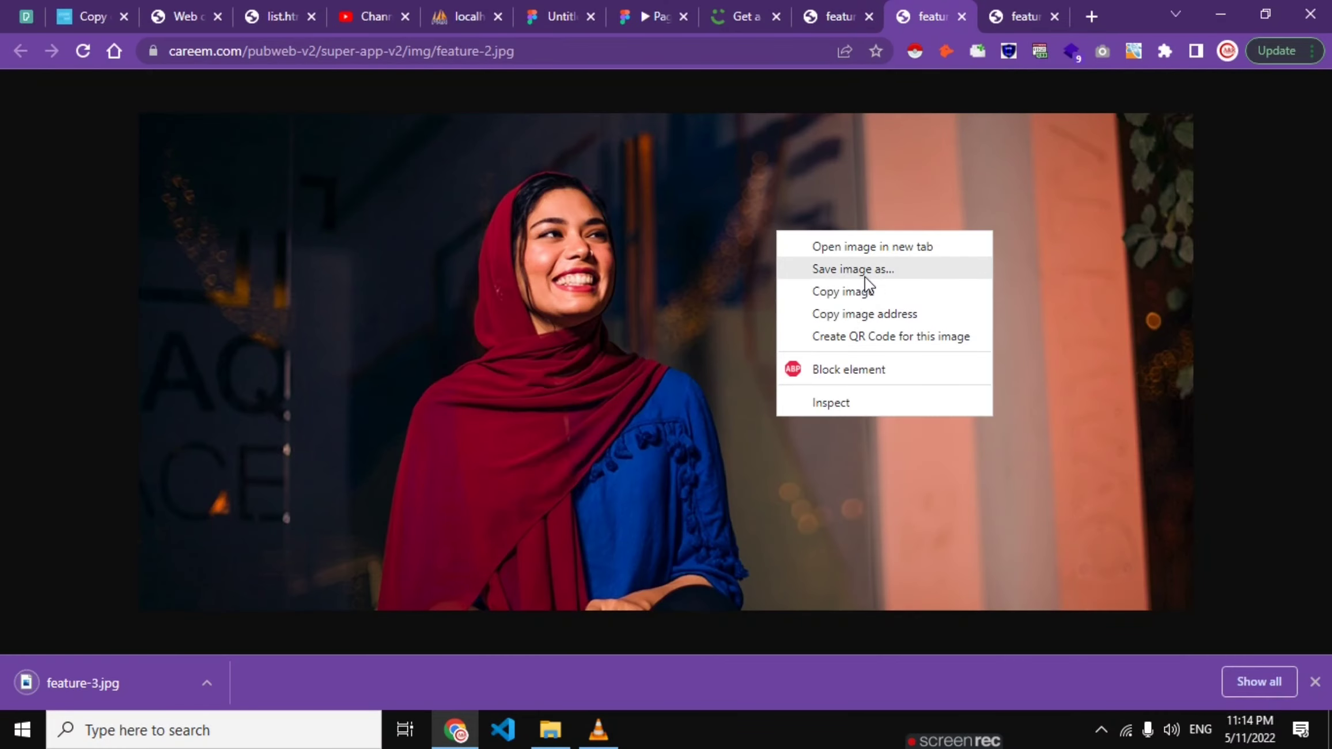
left_click(799, 267)
key("Return")
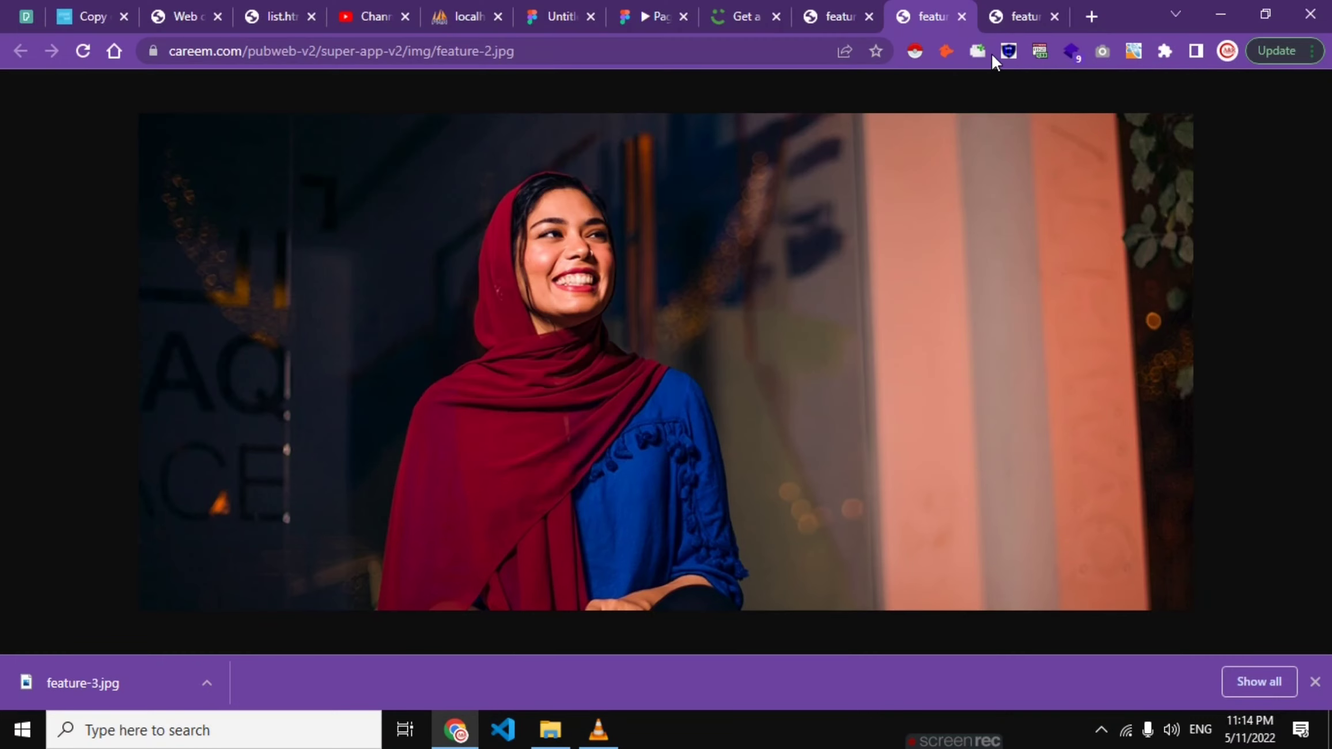
left_click(1025, 8)
right_click(835, 288)
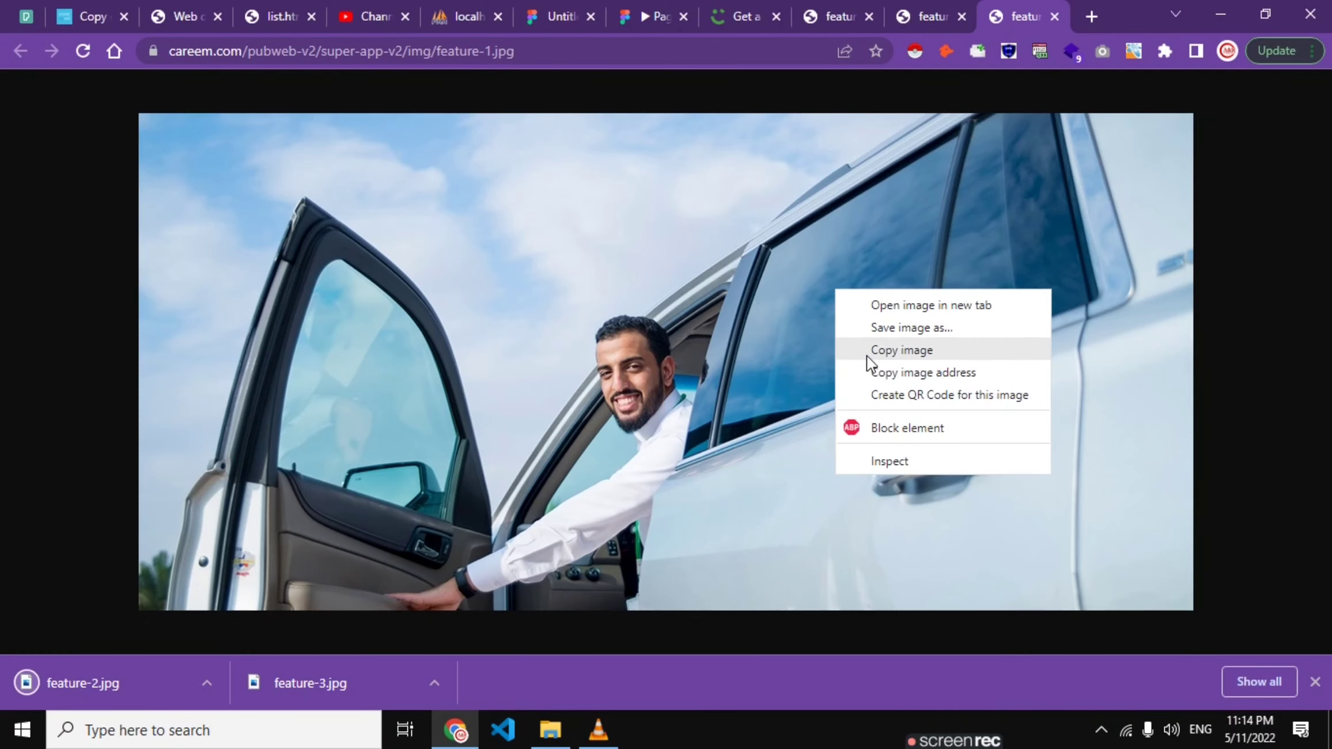
left_click(883, 325)
key("Return")
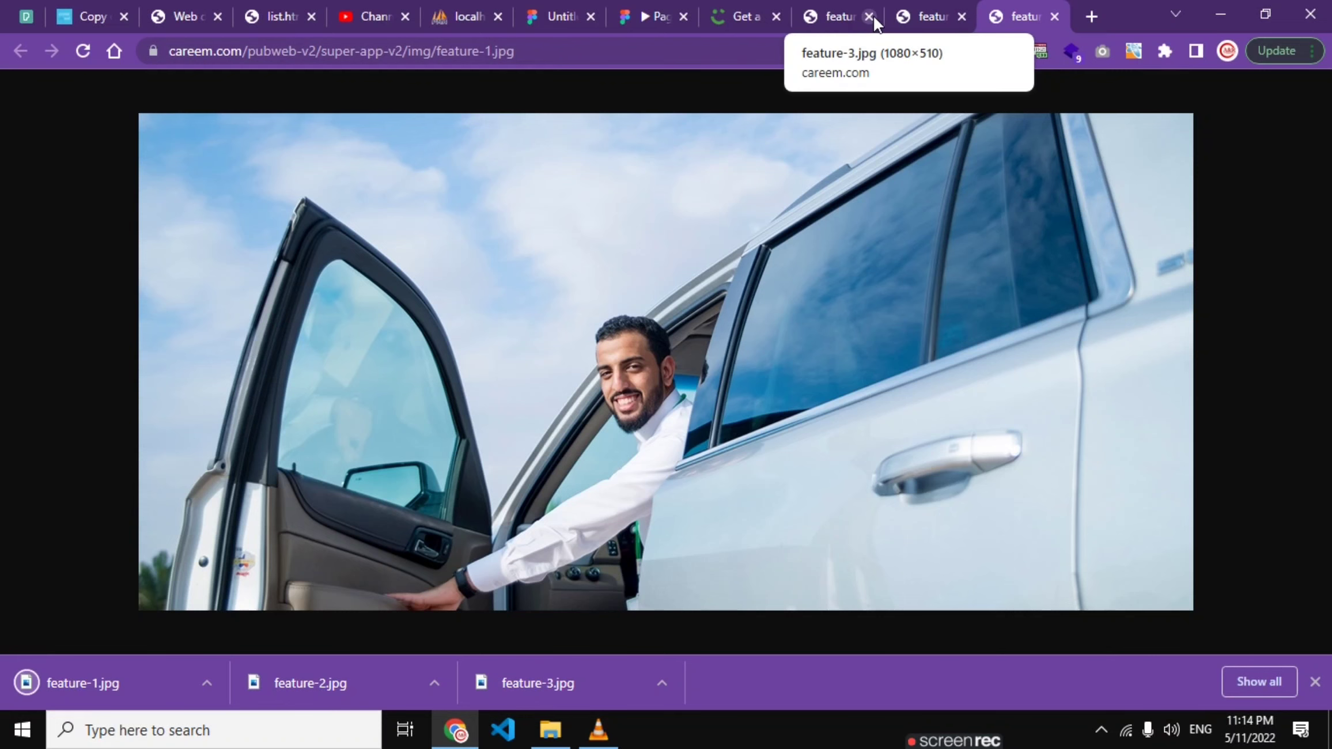
- Close the three saved feature photo tabs, returning to careem.com
left_click(871, 17)
left_click(872, 17)
left_click(871, 17)
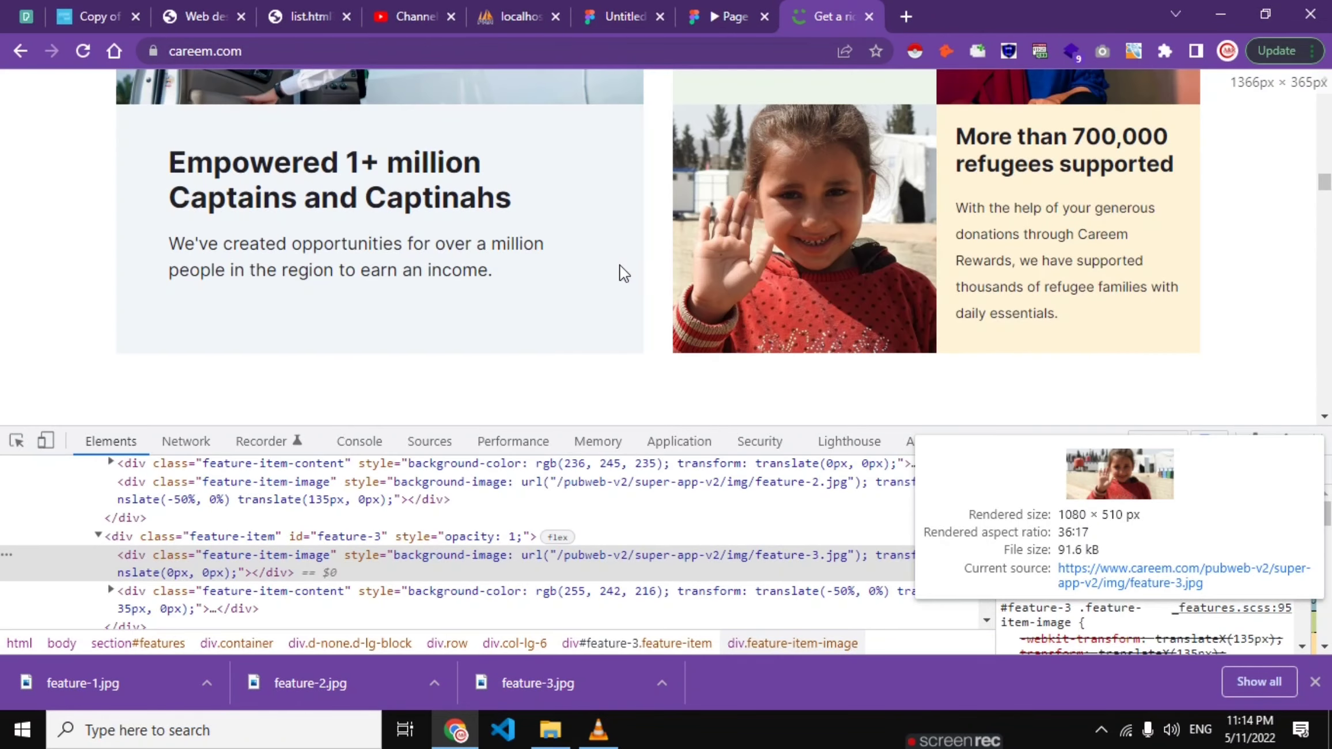
scroll(619, 265, "down", 3)
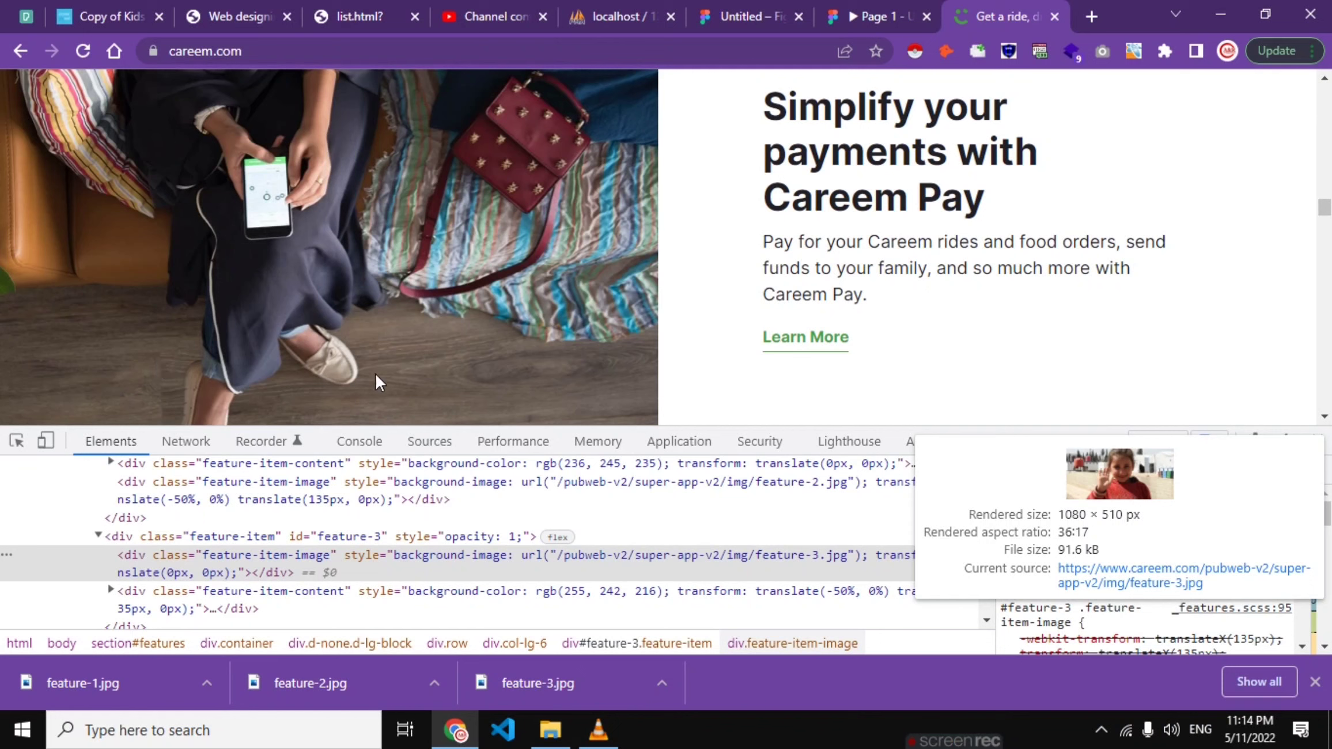
- Open the Careem Pay section's new-feature-1 photo in a new tab
left_click(16, 442)
left_click(328, 248)
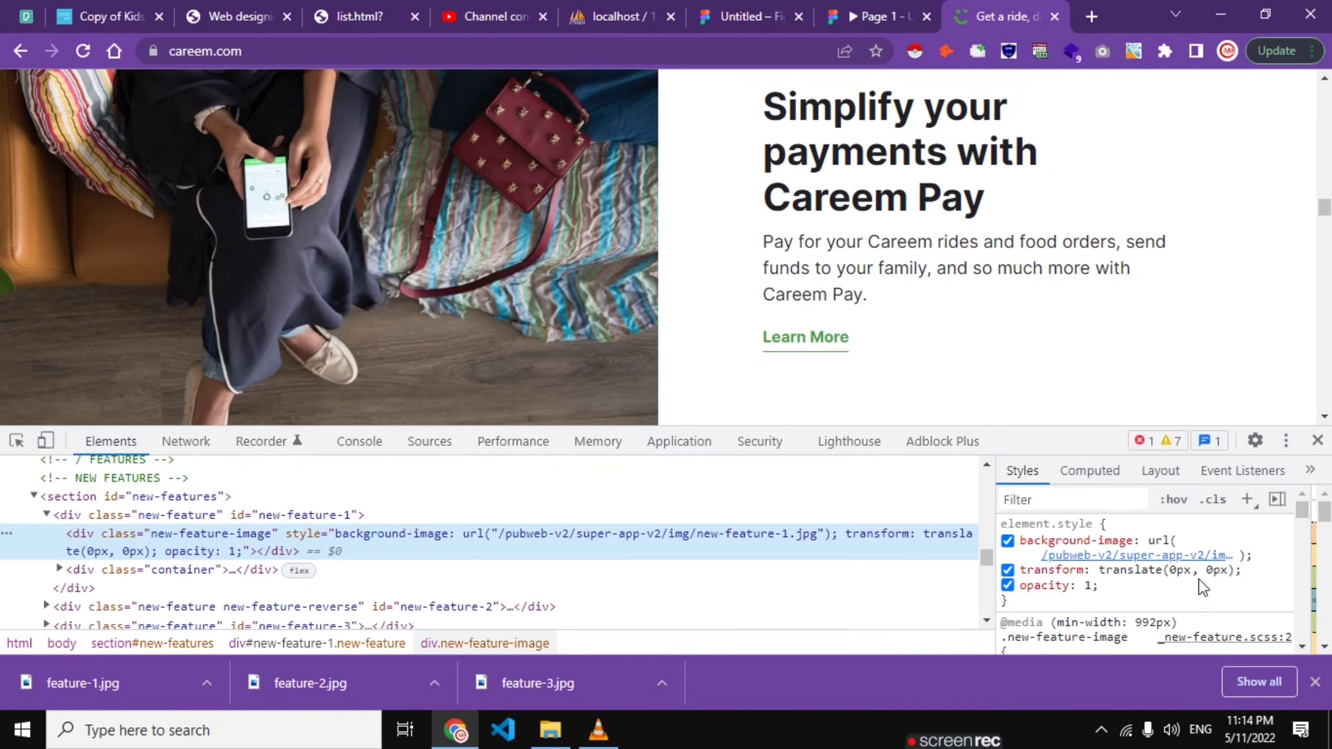
left_click(1115, 621)
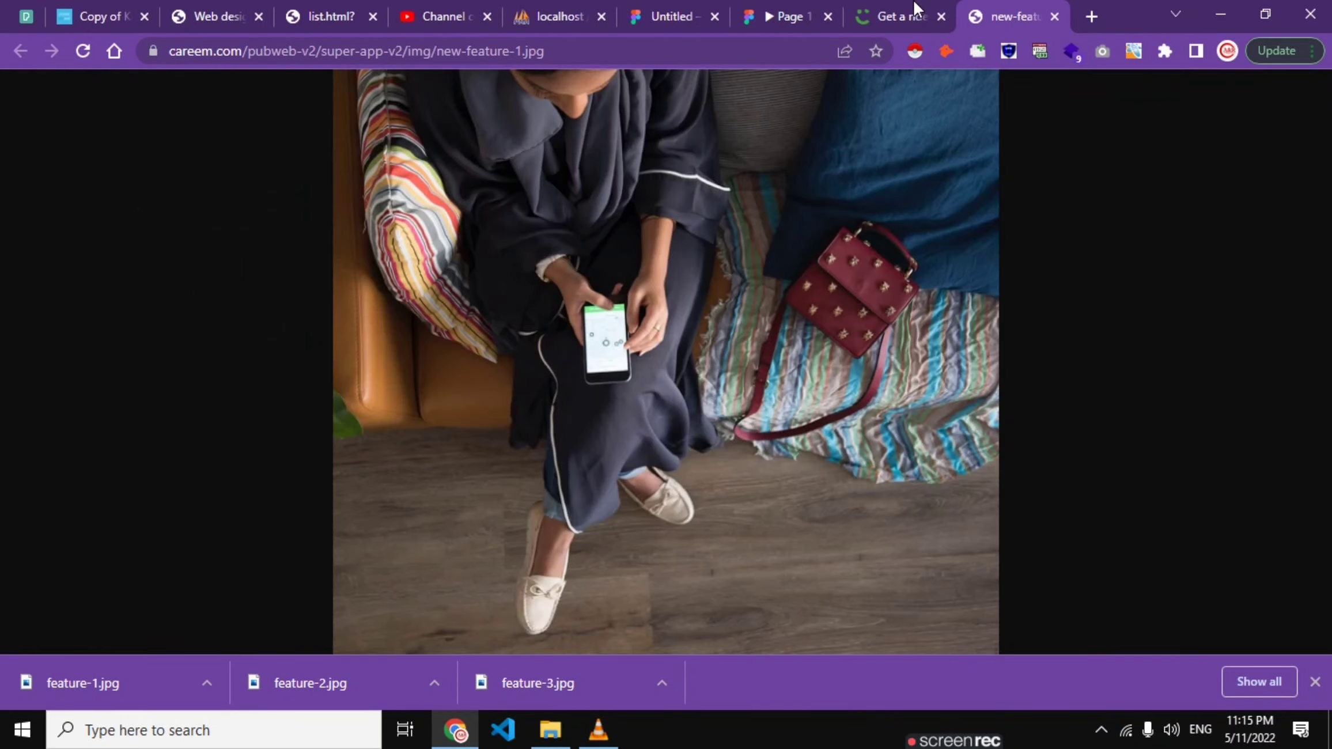
left_click(910, 11)
scroll(666, 270, "down", 5)
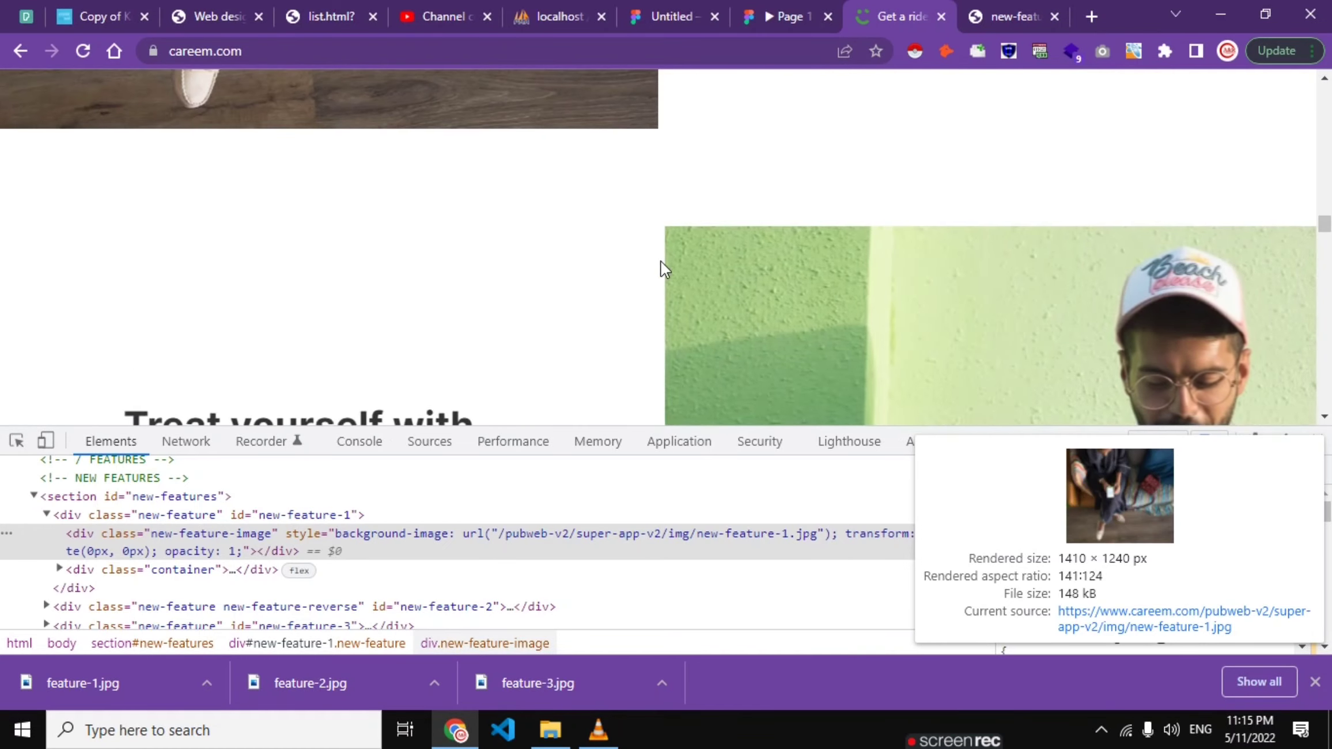
scroll(662, 268, "down", 4)
- Open the Careem Rewards section's new-feature-2 photo in a new tab
left_click(17, 440)
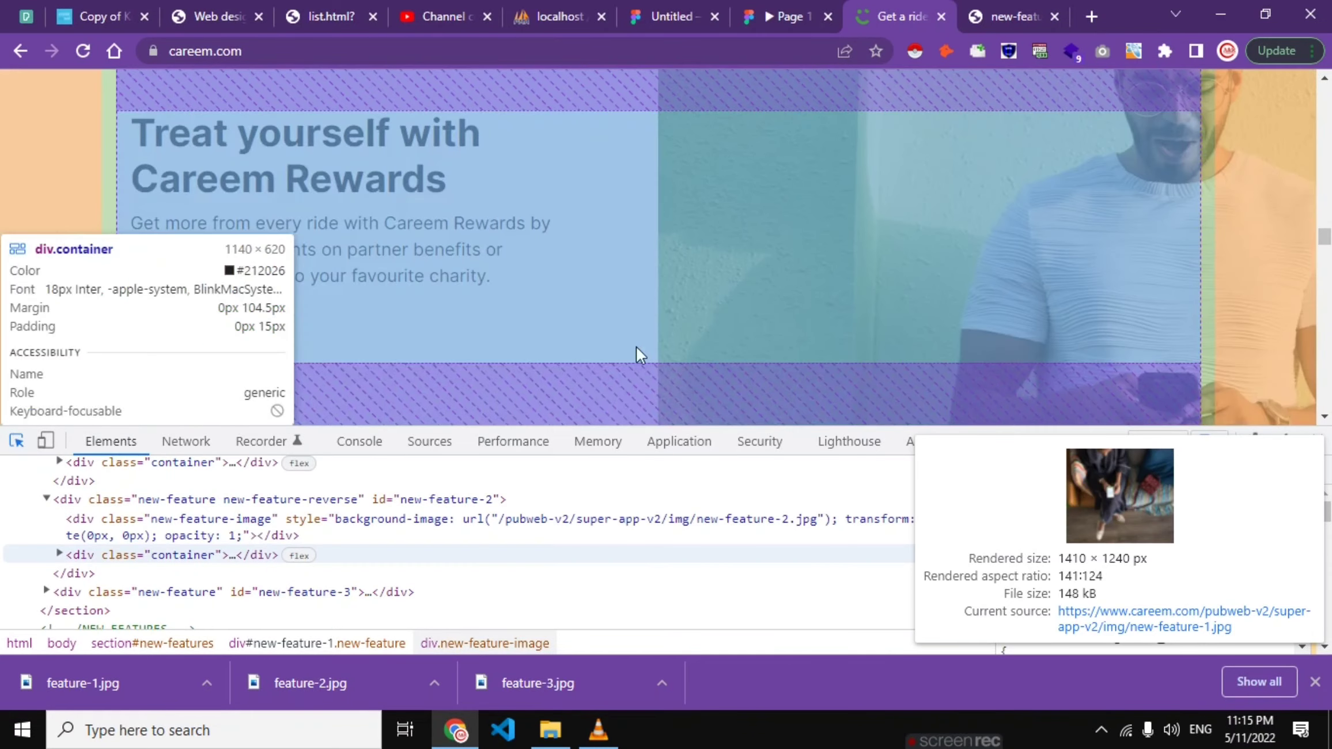
left_click(922, 288)
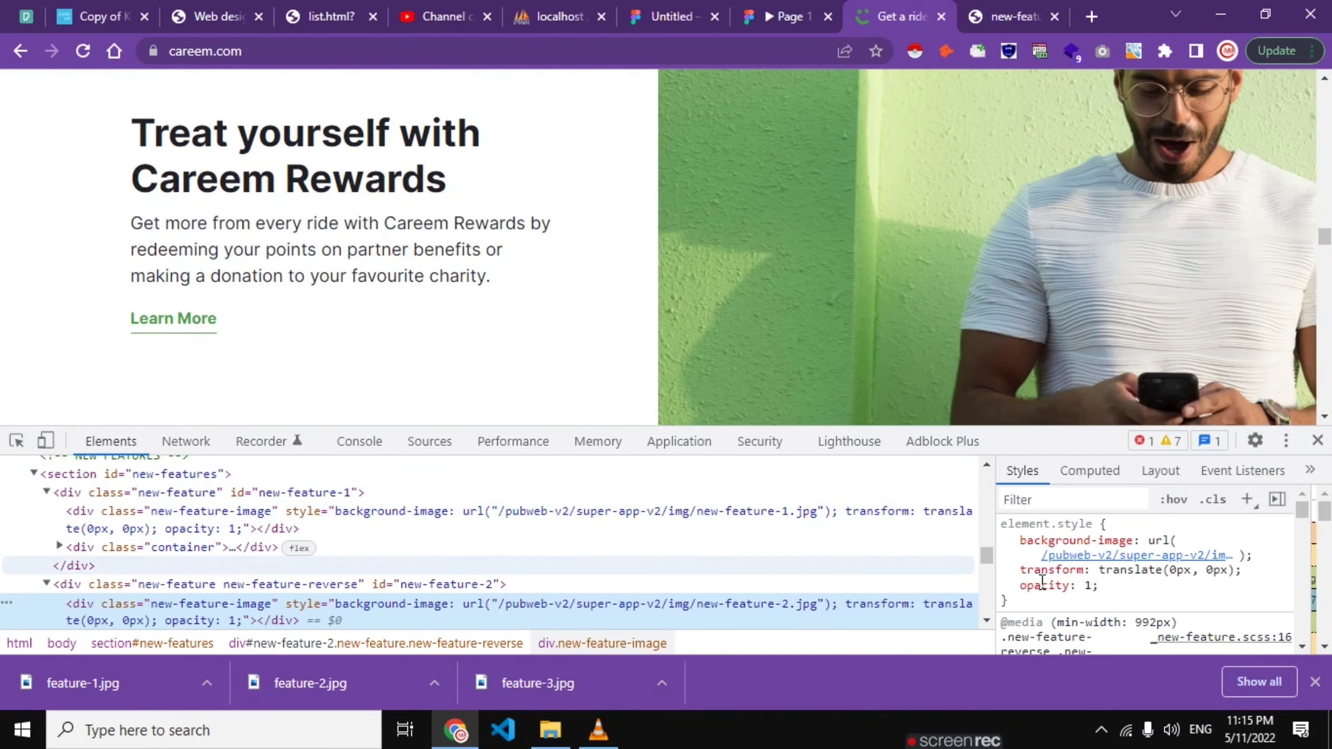
left_click(1130, 627)
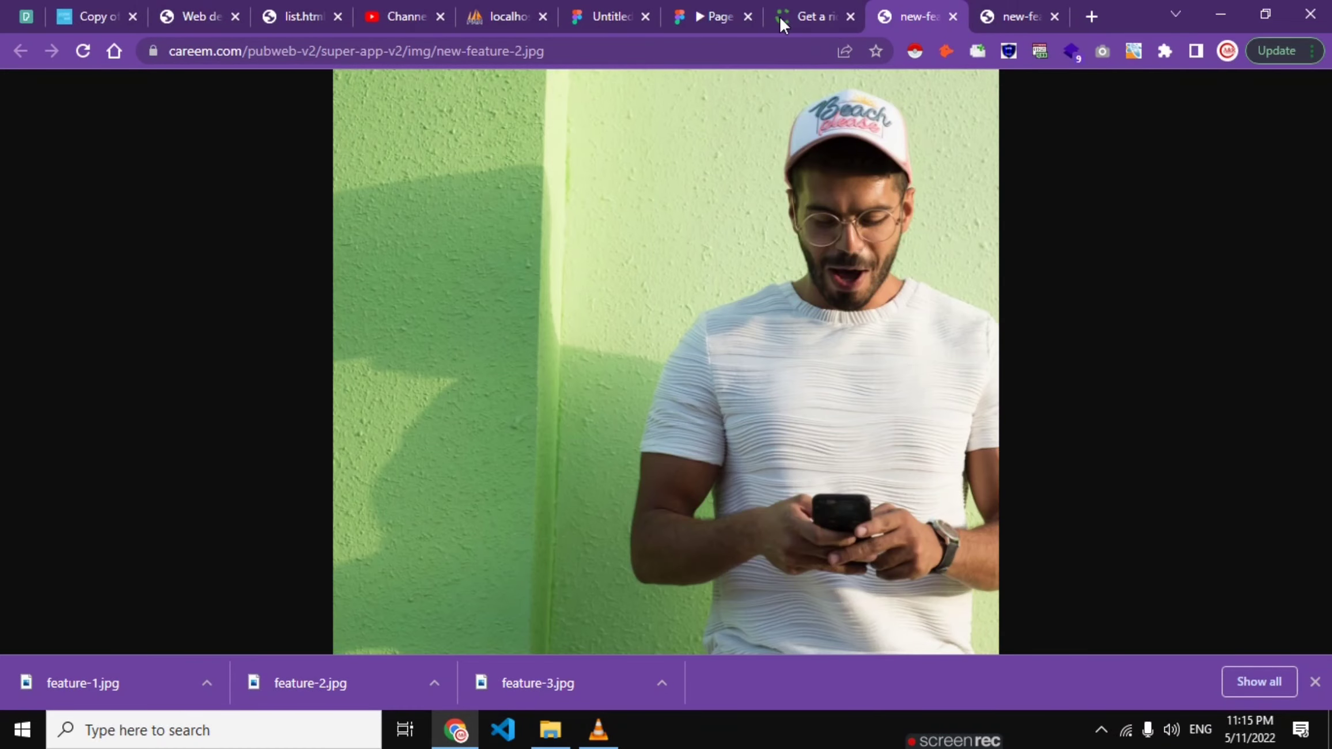
left_click(782, 17)
scroll(601, 193, "down", 4)
scroll(167, 332, "down", 3)
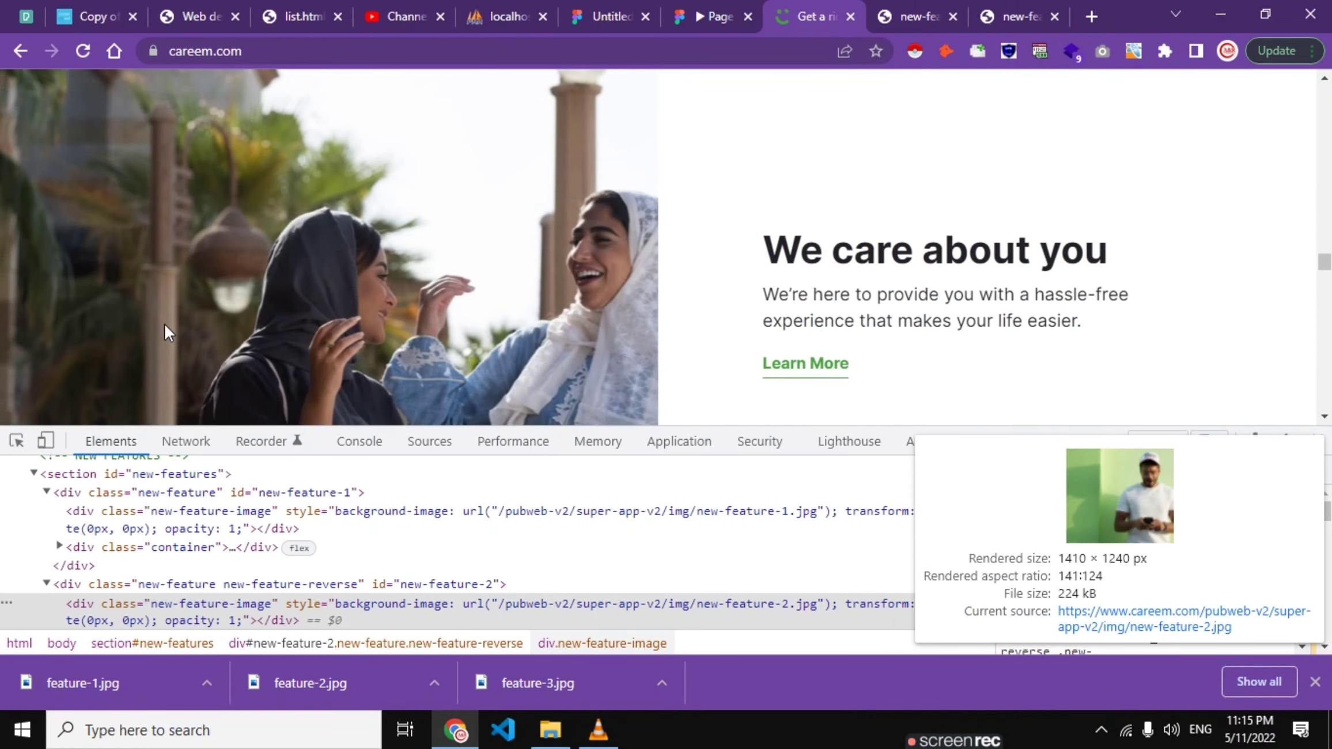
- Open the 'We care about you' new-feature-3 photo in a new tab
left_click(15, 442)
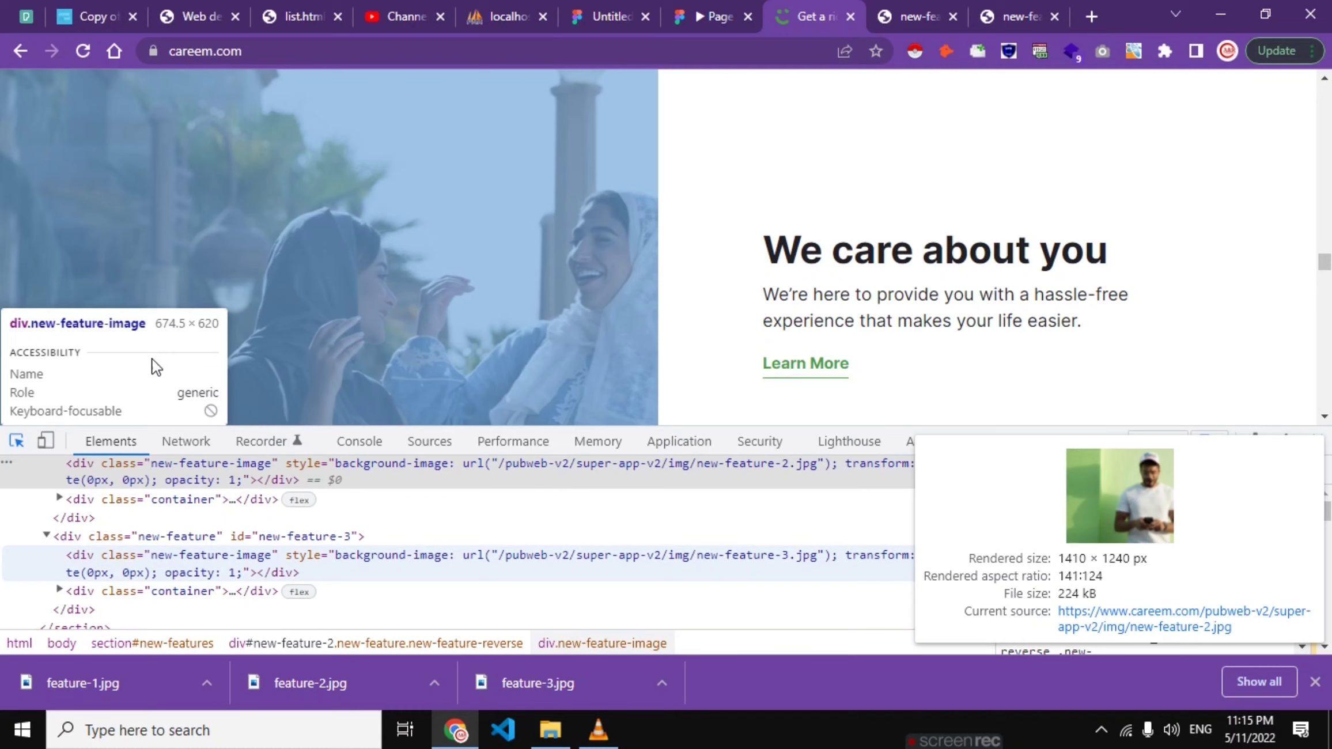
left_click(351, 282)
mouse_move(765, 556)
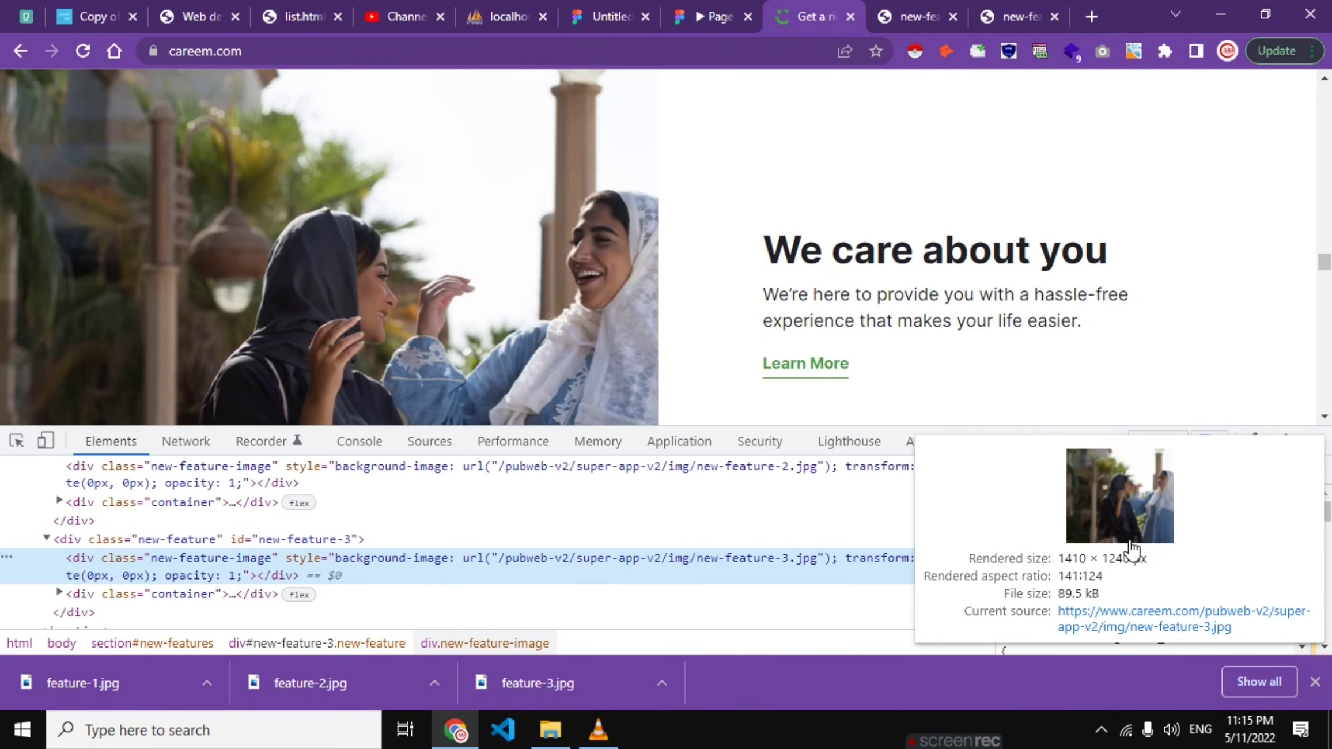
left_click(1139, 612)
left_click(746, 16)
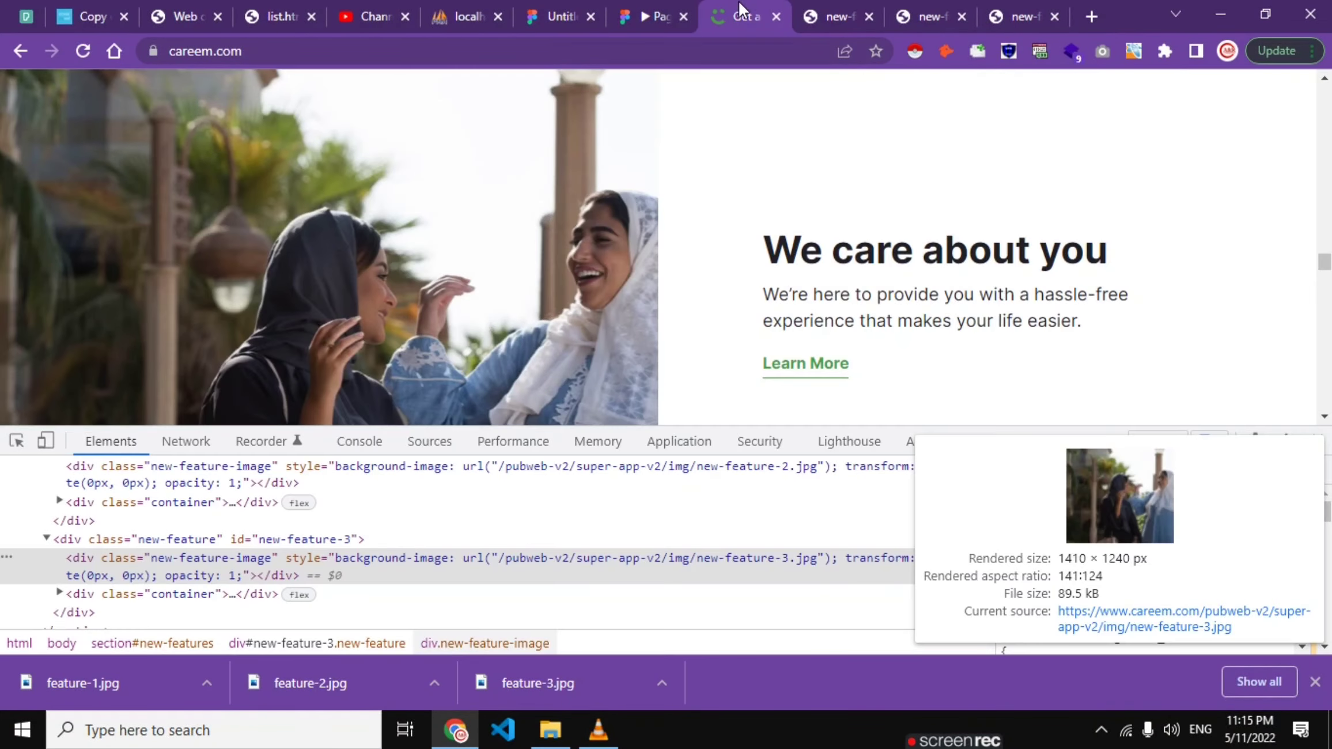
scroll(514, 338, "down", 3)
scroll(559, 306, "down", 5)
scroll(632, 254, "down", 3)
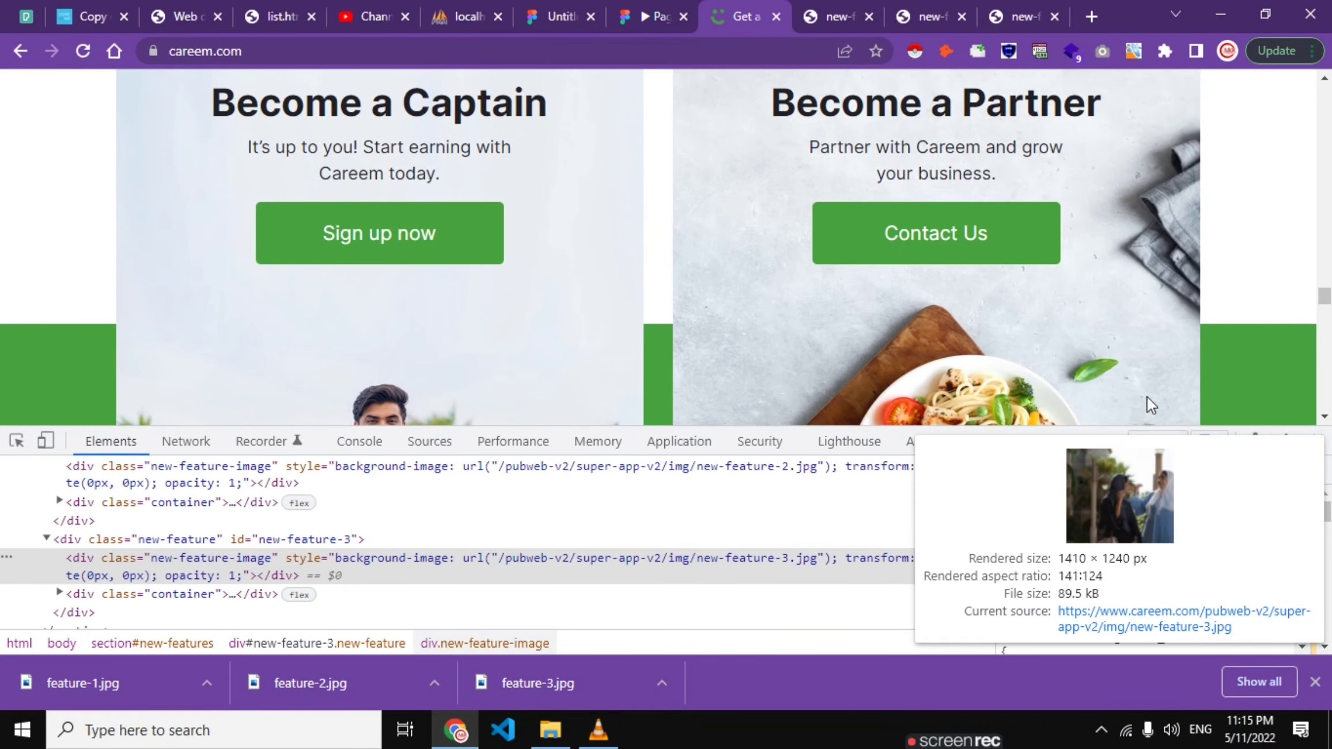
- Open the Become a Captain card's become-1 photo in a new tab
left_click_drag(902, 427, 899, 510)
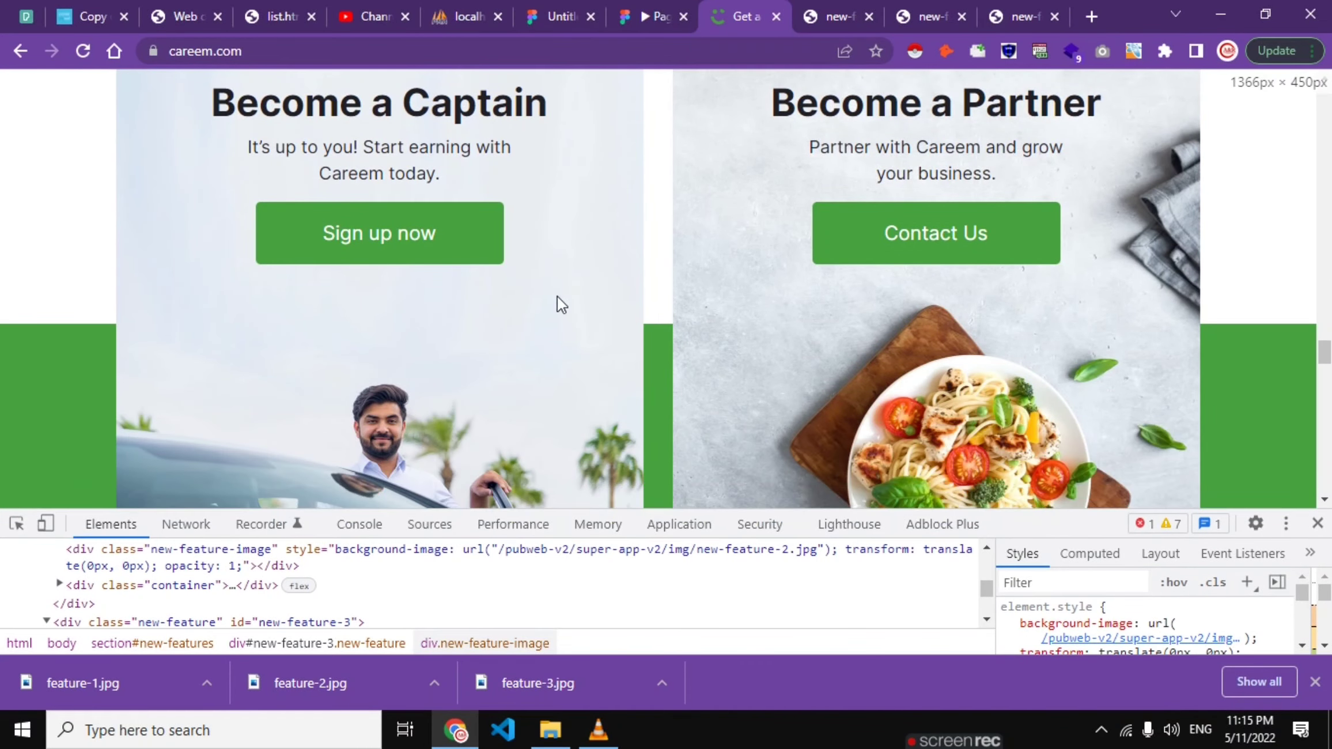
scroll(556, 301, "down", 2)
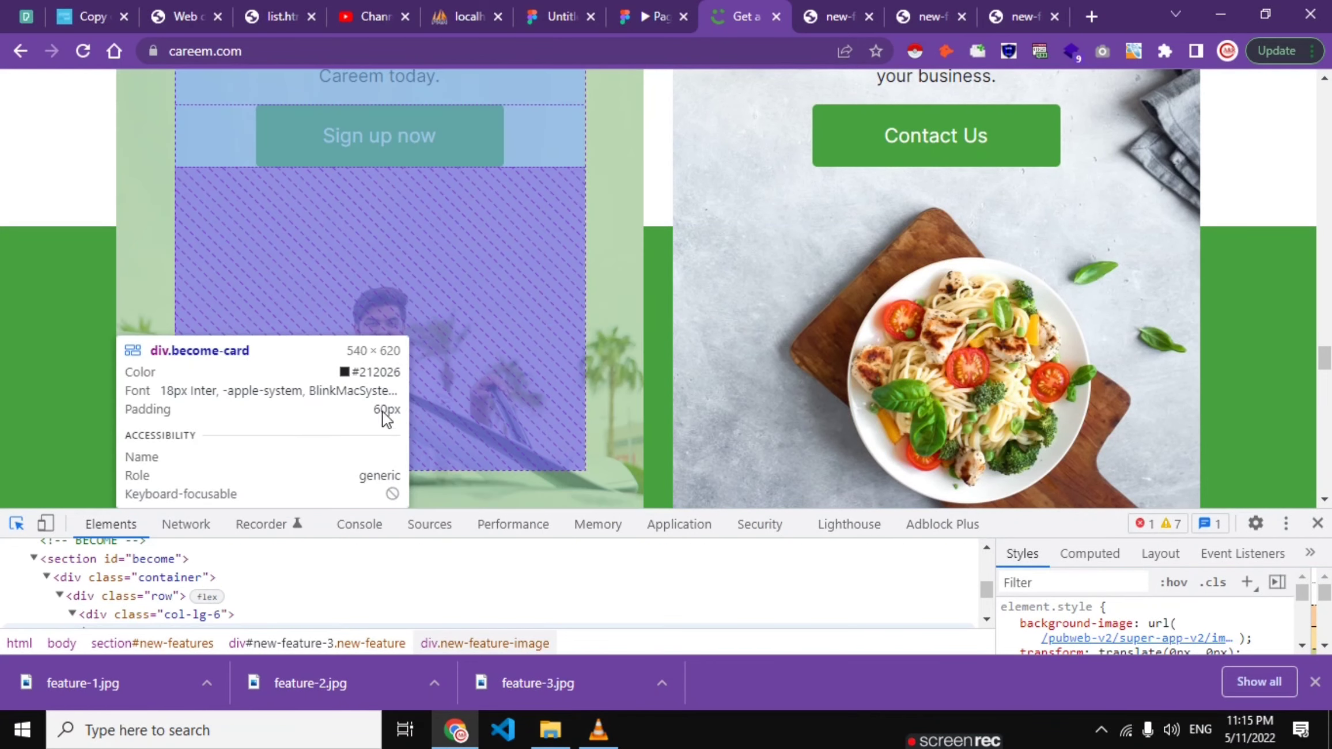
left_click(625, 471)
mouse_move(1141, 638)
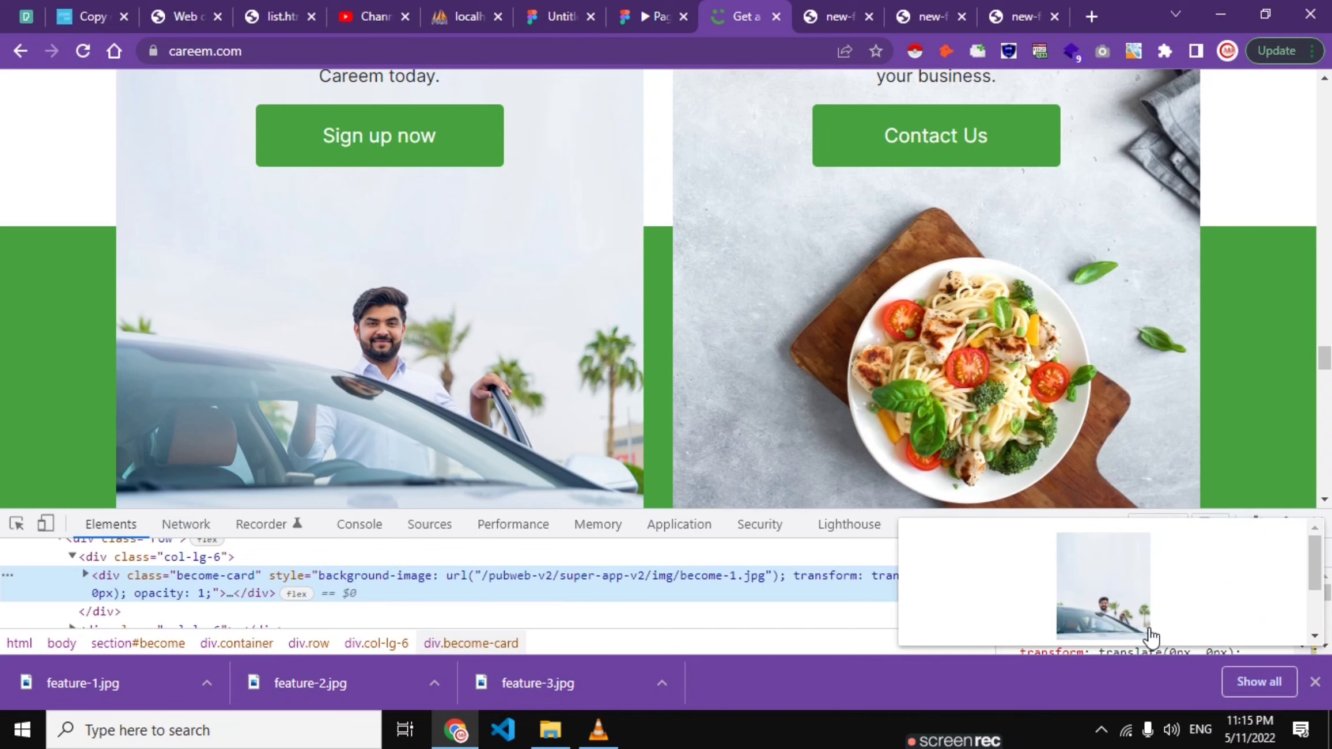
left_click(1146, 634)
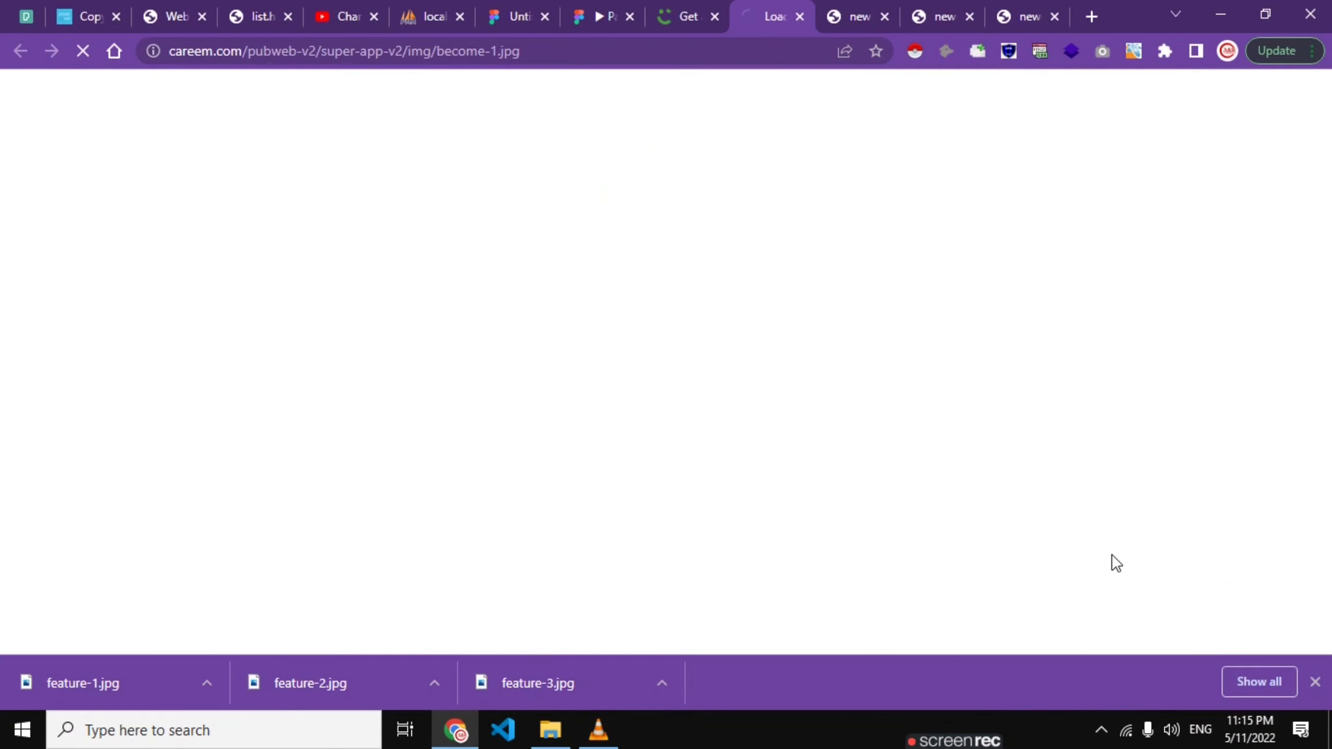
left_click(703, 11)
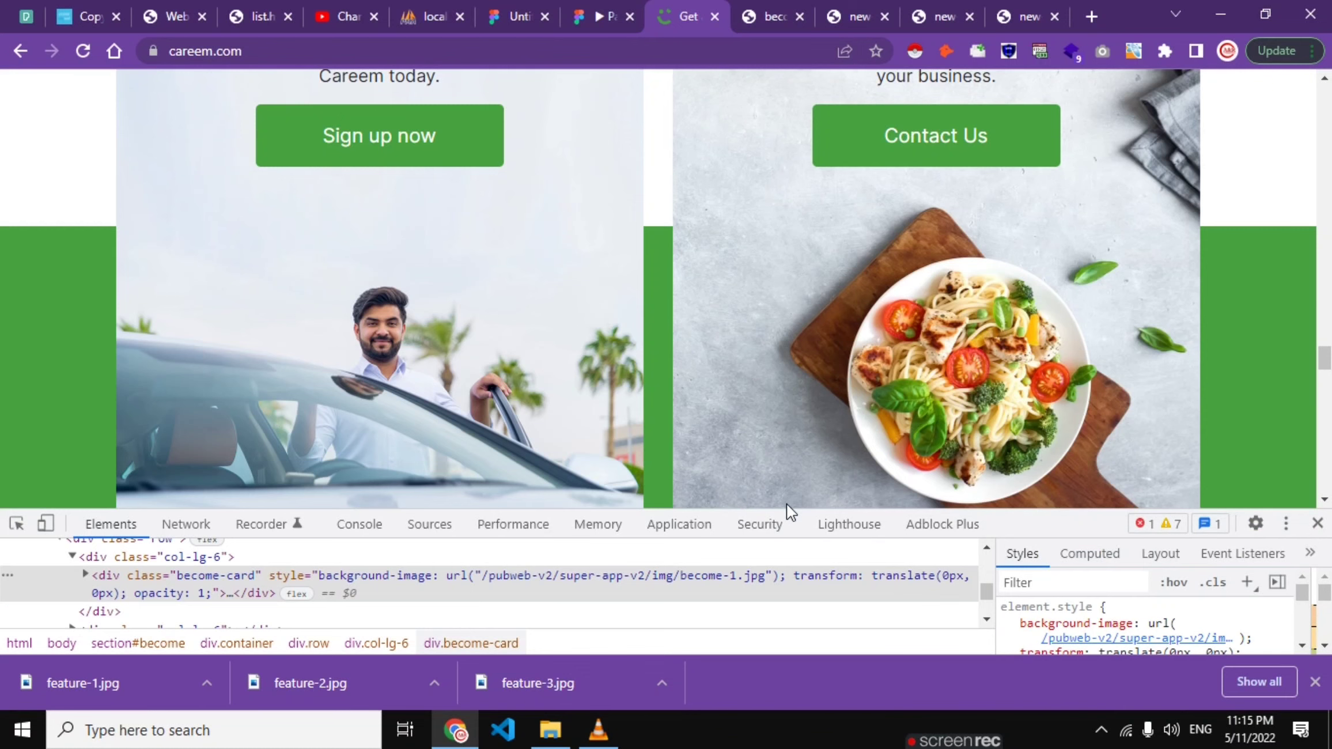
- Enlarge DevTools and open the Become a Partner food card's become-2 photo in a new tab
left_click_drag(787, 508, 697, 262)
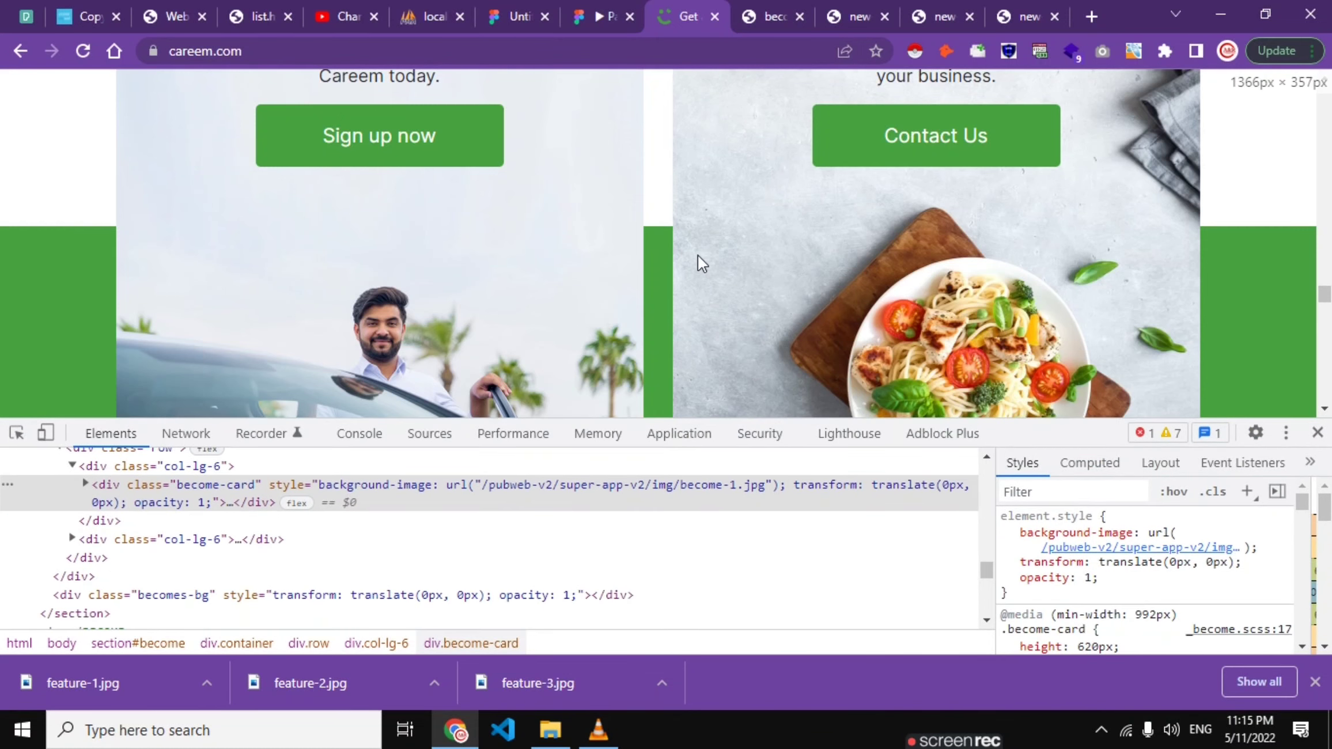
scroll(288, 381, "down", 1)
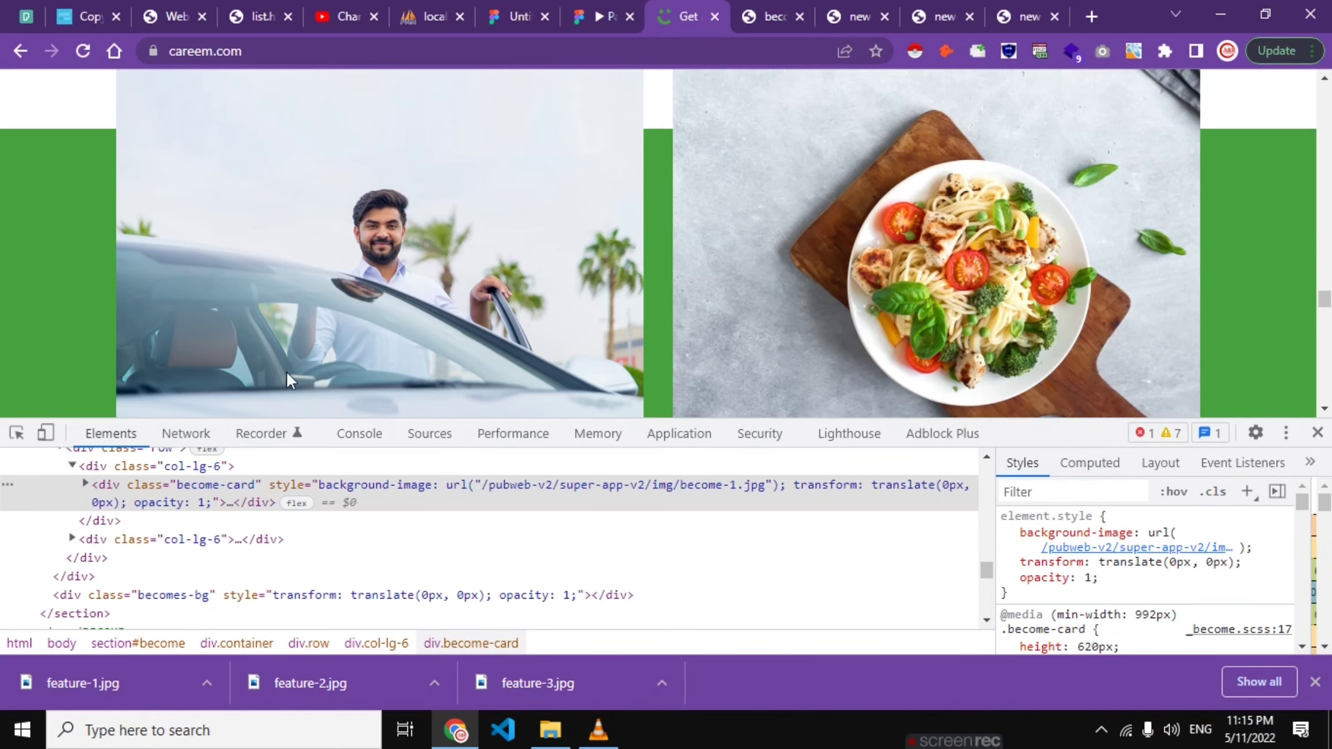
left_click(16, 434)
left_click(1087, 398)
mouse_move(1138, 547)
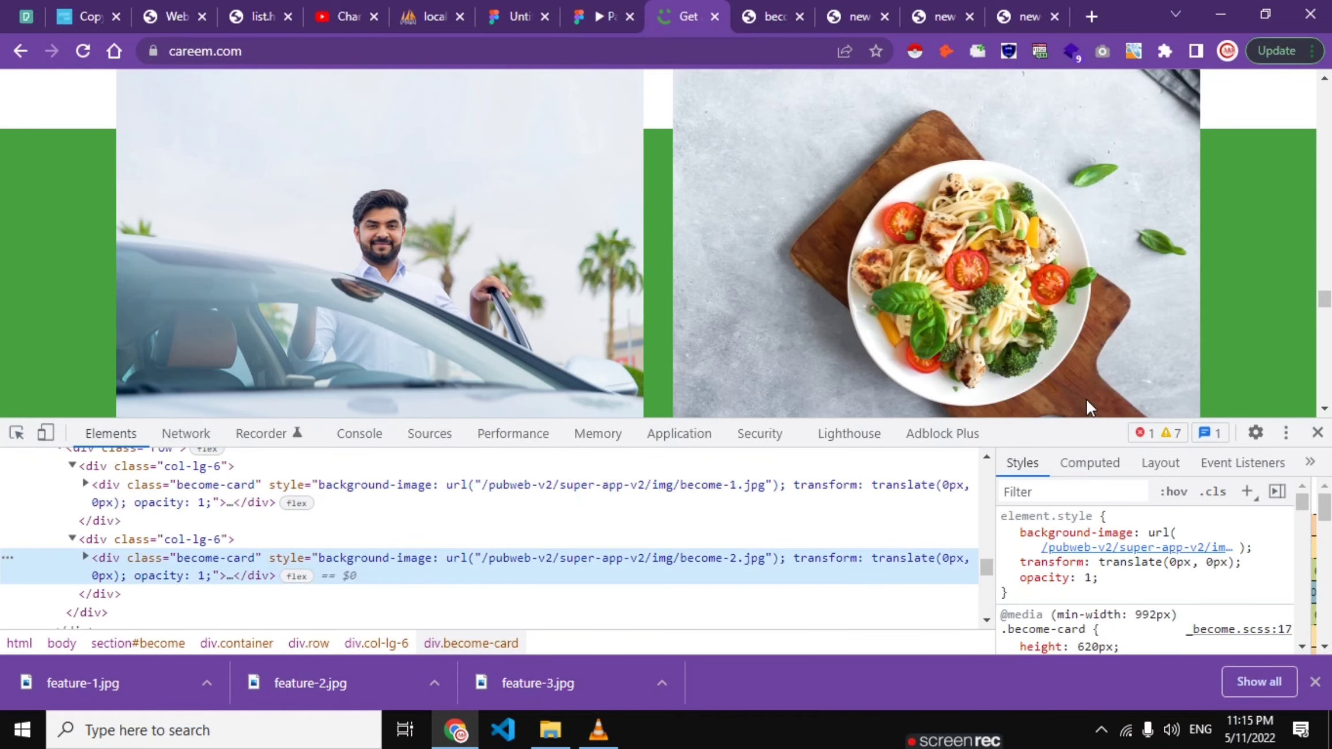
left_click(1154, 632)
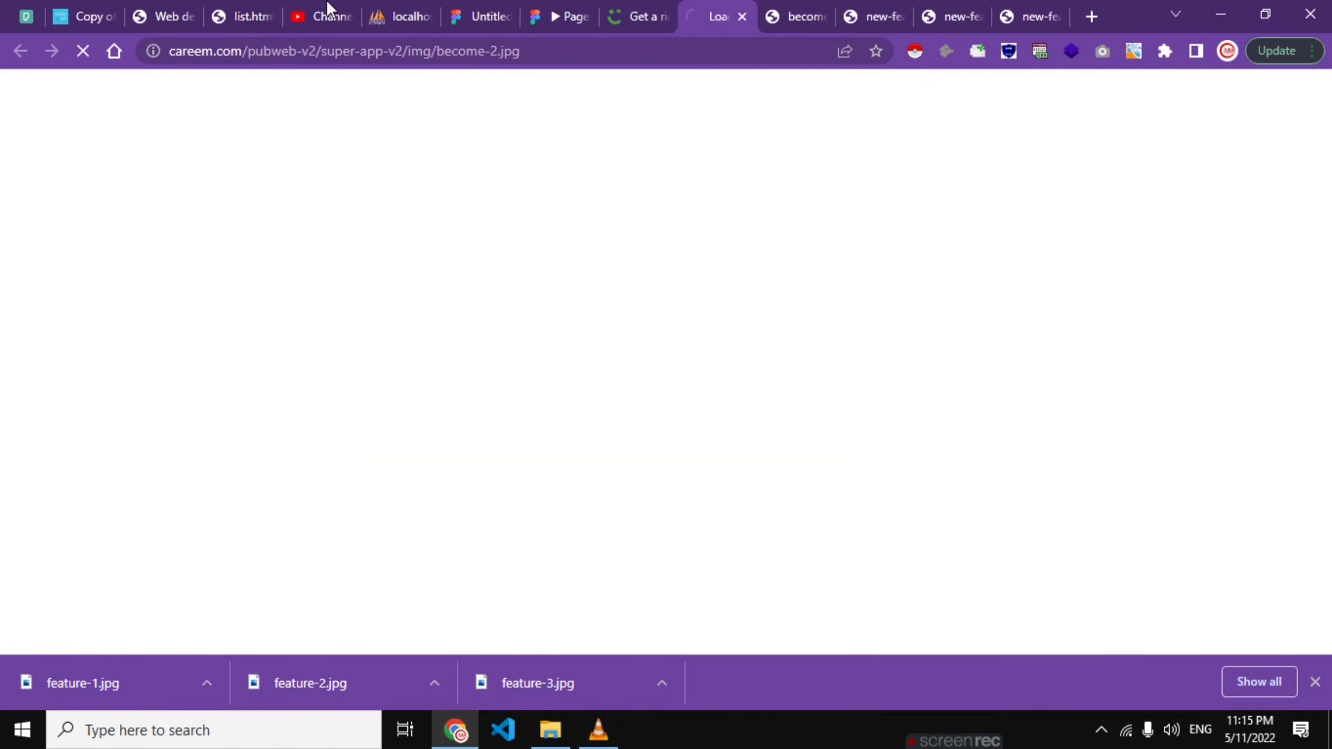
left_click(610, 12)
scroll(588, 308, "down", 3)
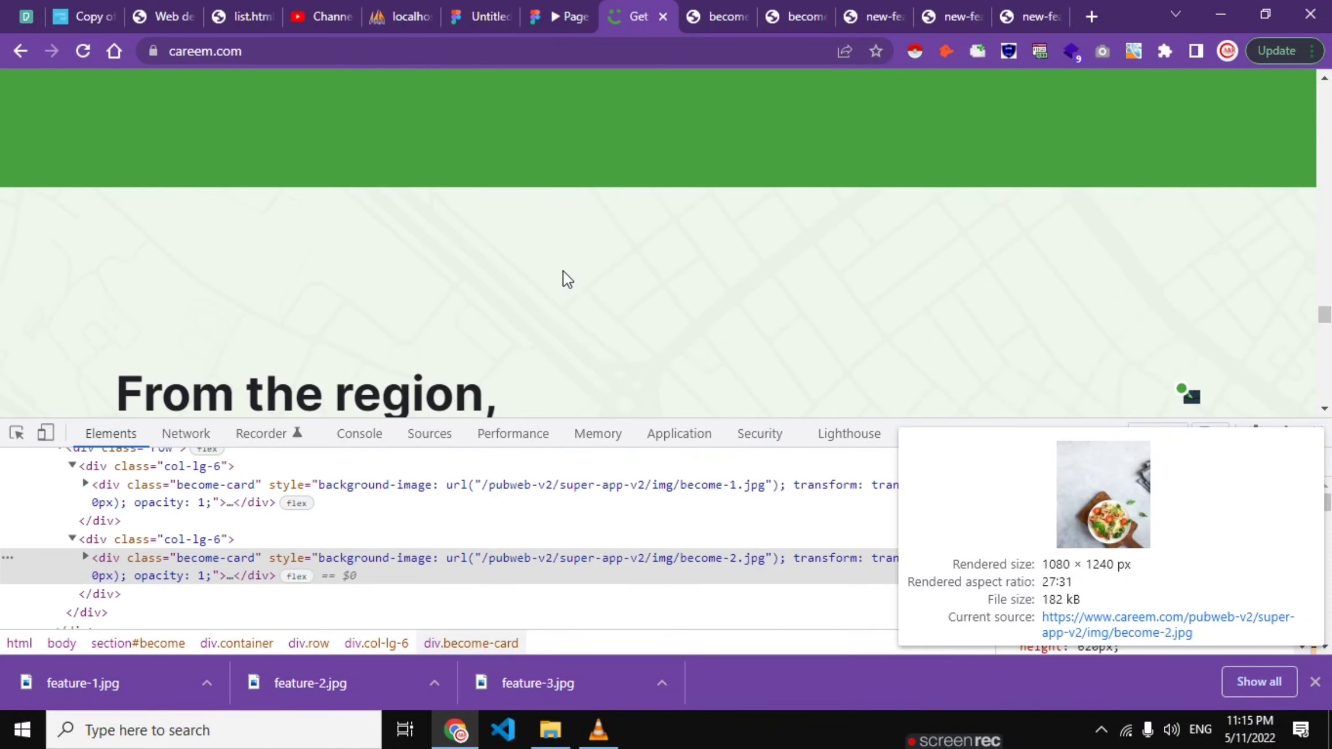
scroll(443, 196, "down", 2)
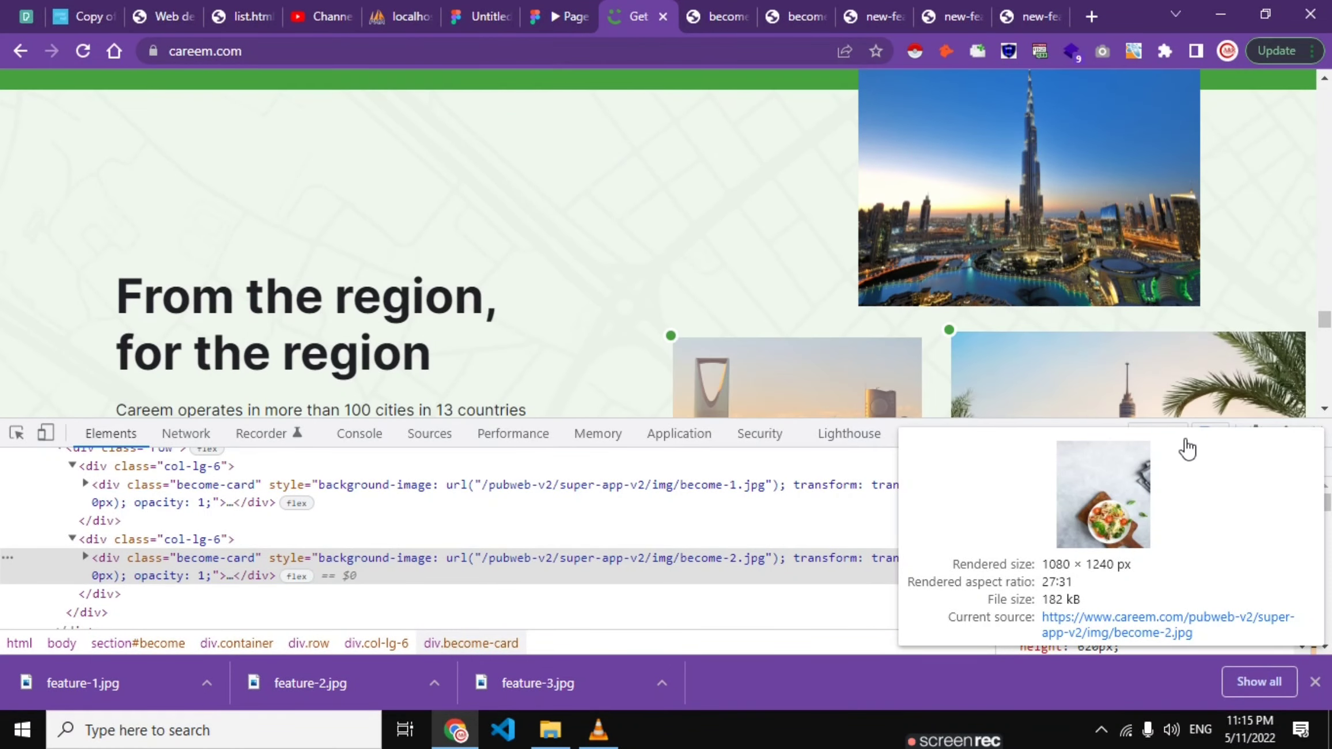
- Save the become-2 food photo and the become-1 photo to the figma folder
left_click(717, 12)
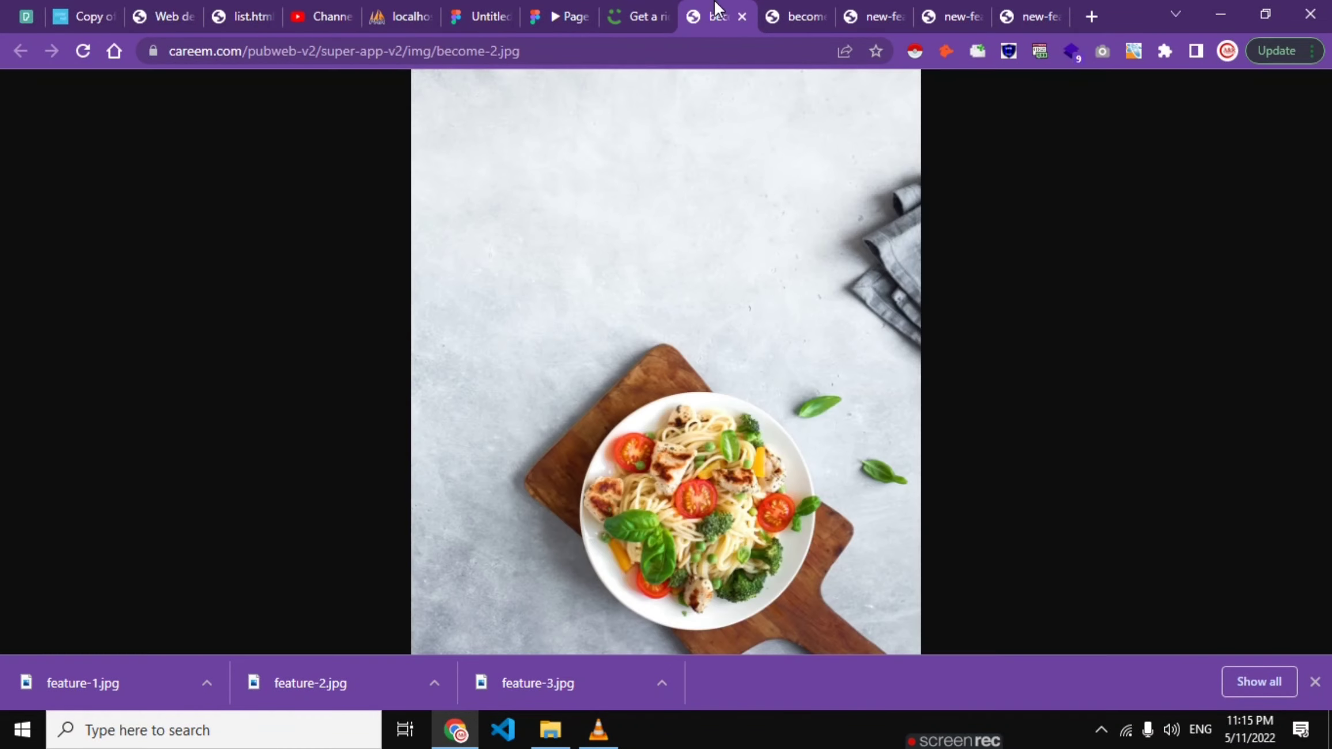
right_click(731, 346)
left_click(771, 385)
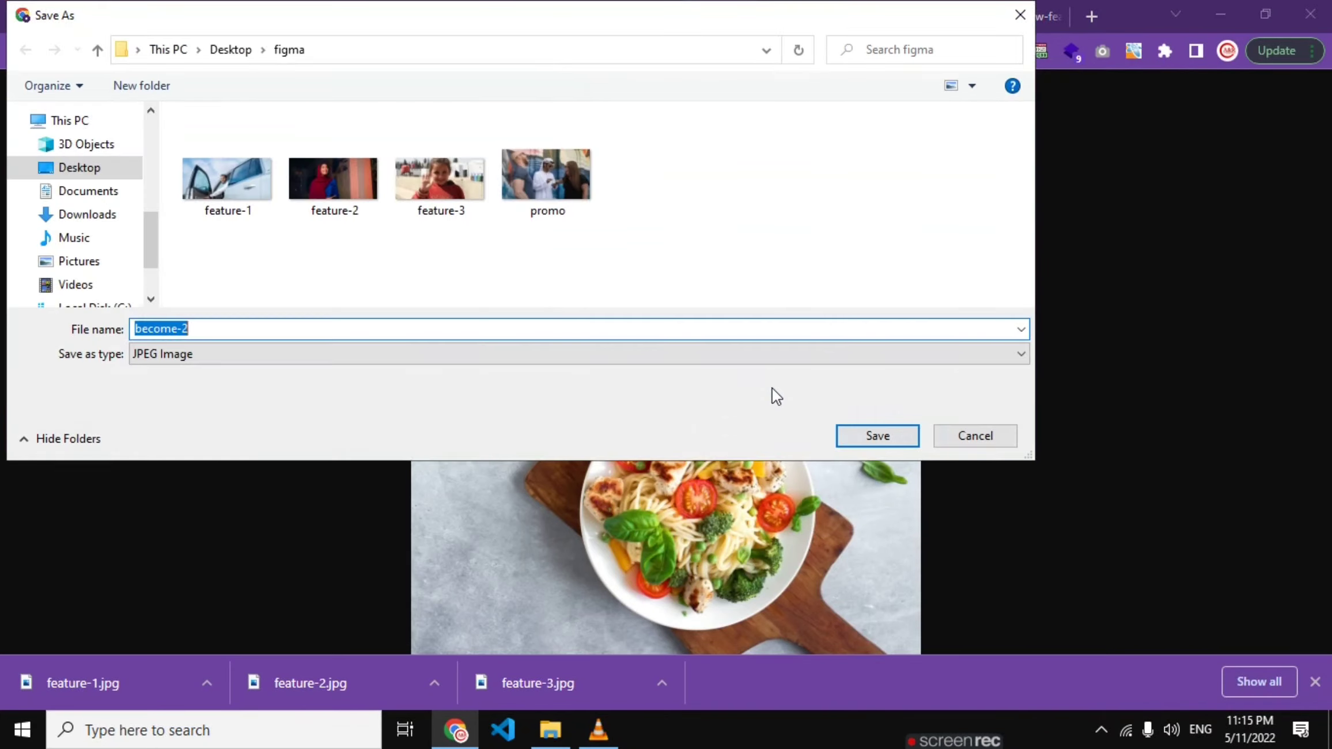
key("Return")
left_click(805, 15)
right_click(700, 223)
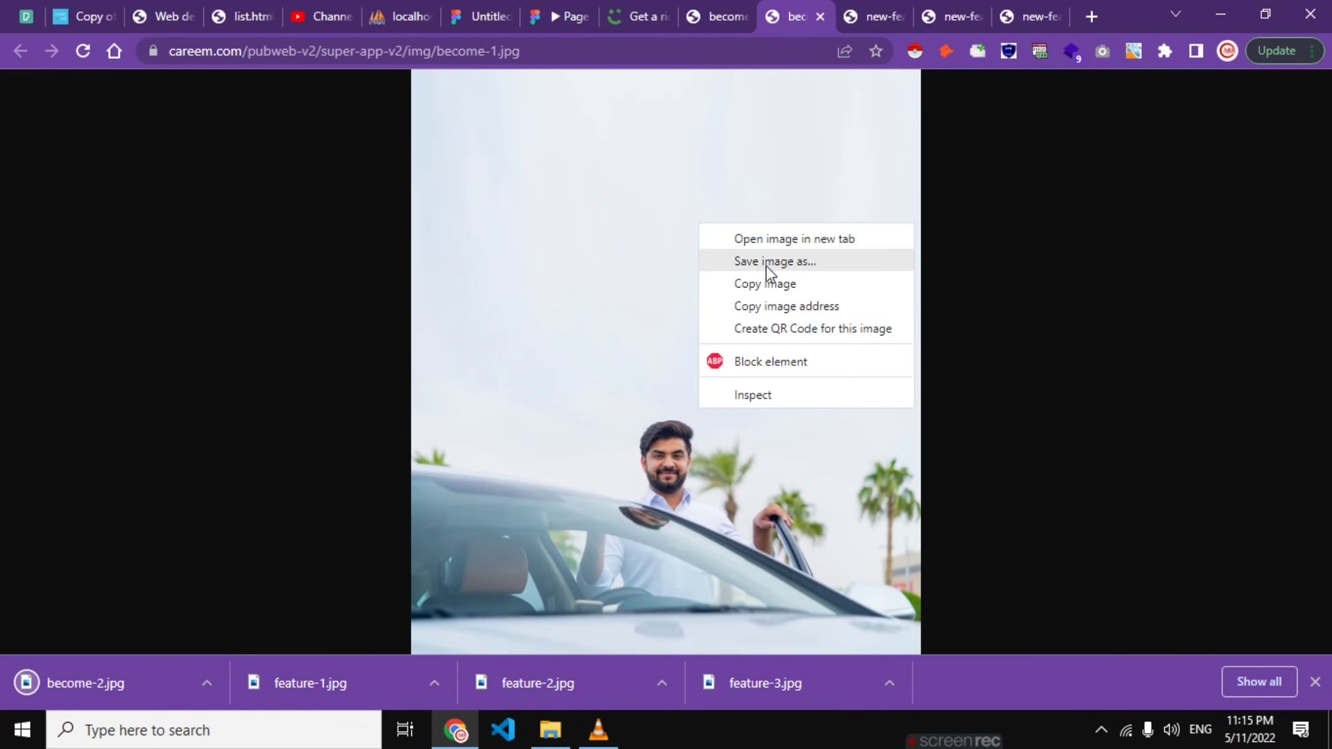
left_click(767, 264)
key("Return")
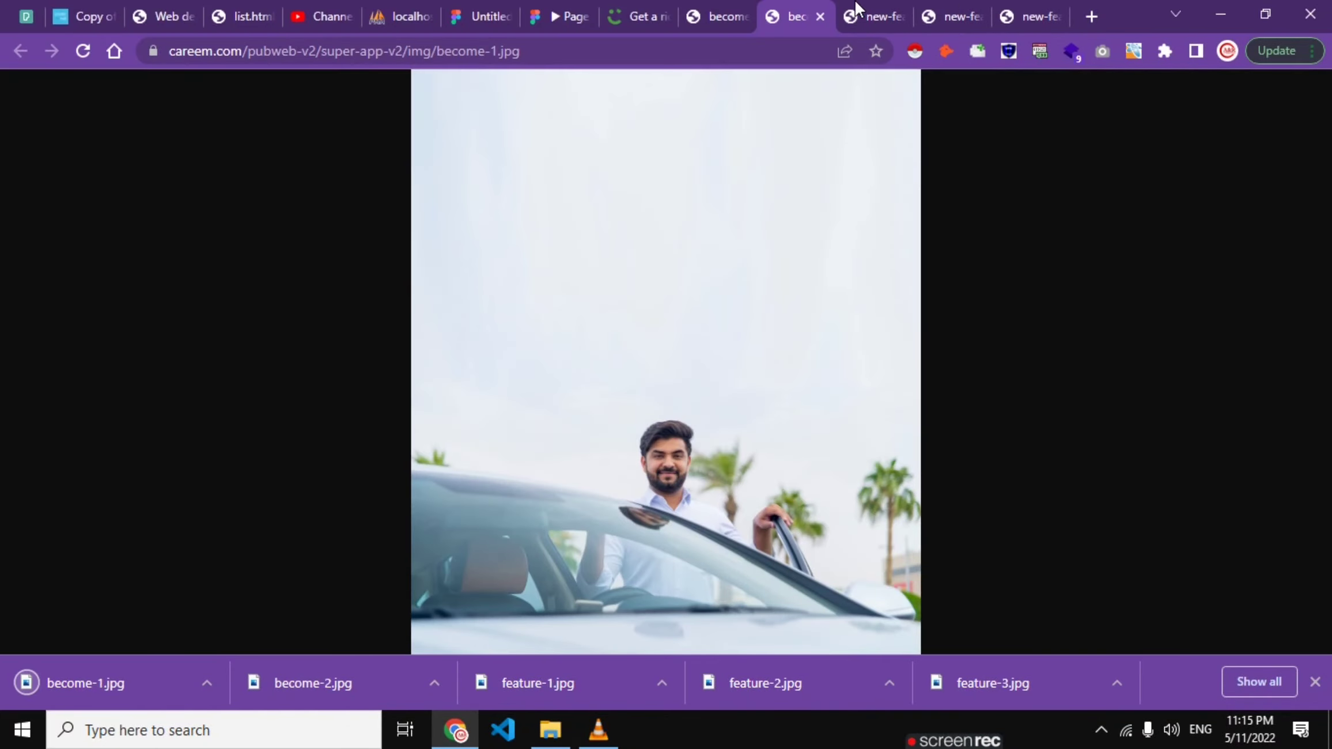
- Save new-feature-3.jpg, new-feature-2.jpg and new-feature-1.jpg
left_click(876, 16)
right_click(794, 185)
left_click(852, 223)
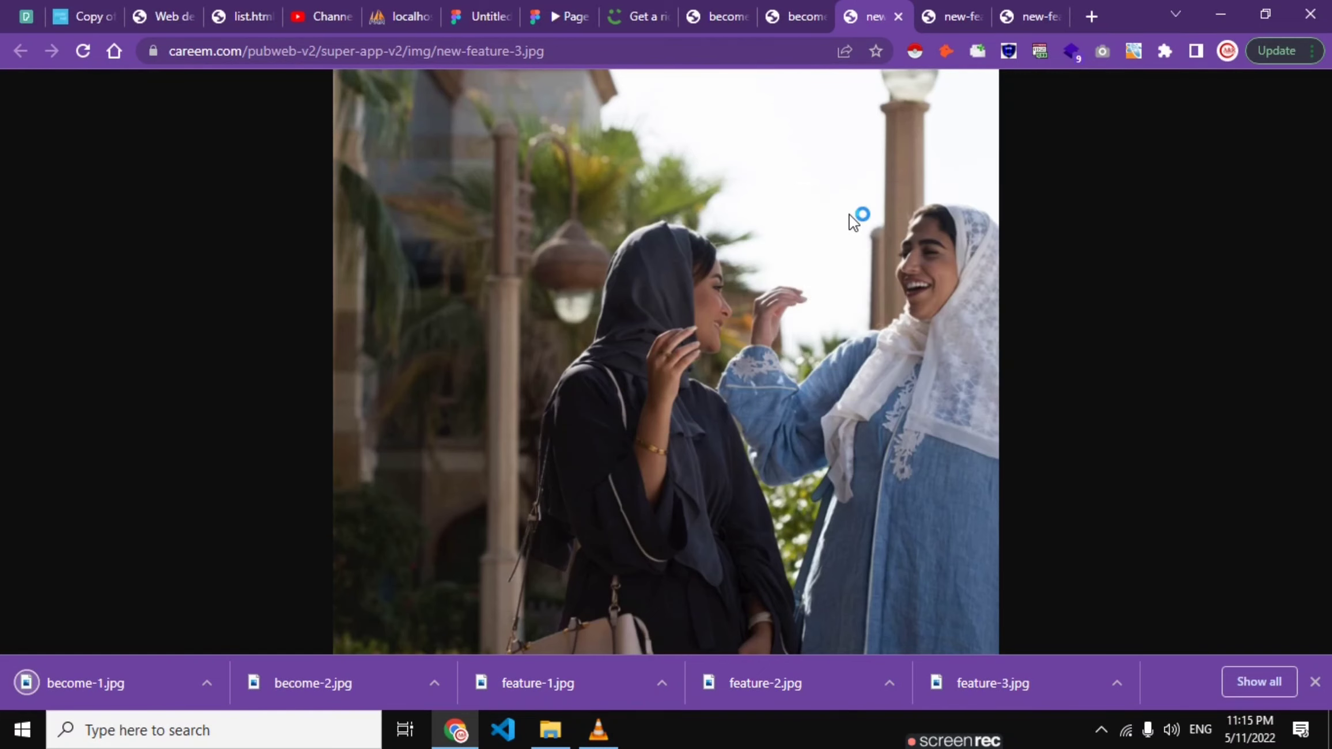
key("Return")
left_click(946, 17)
right_click(825, 170)
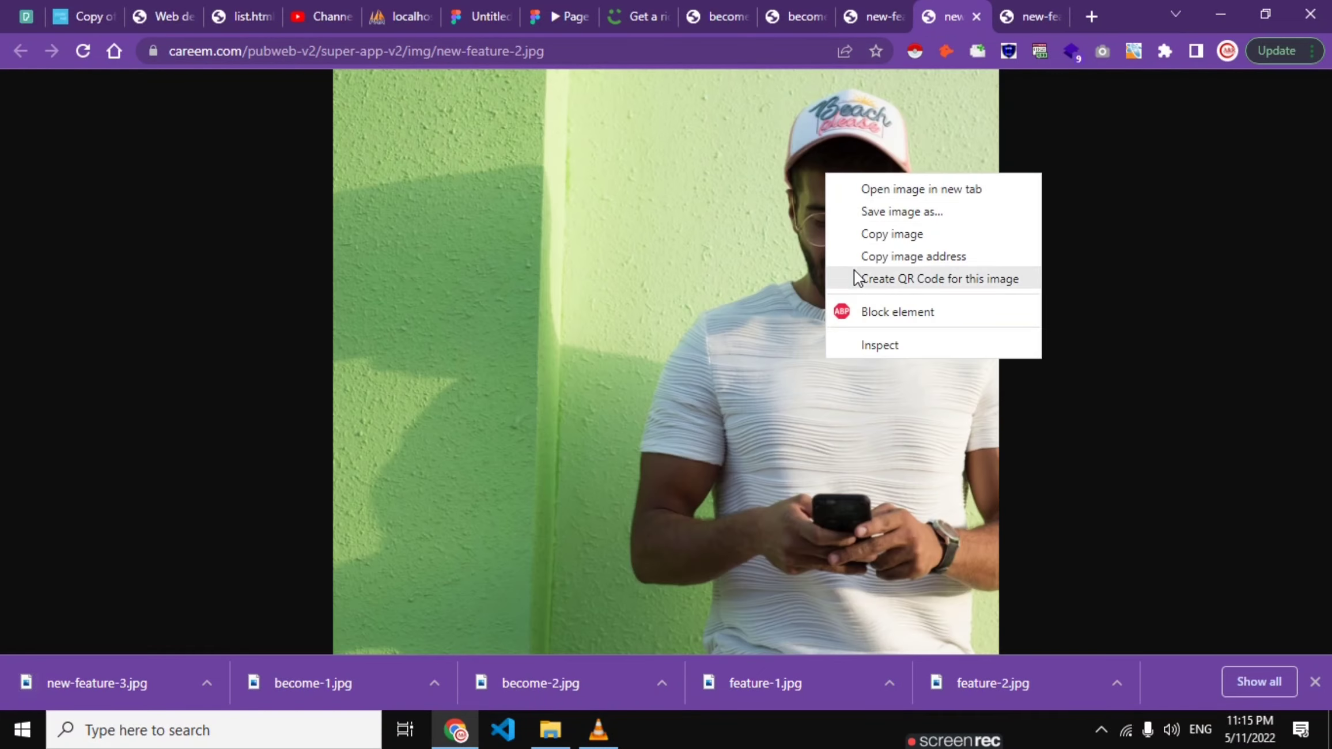
left_click(879, 215)
key("Return")
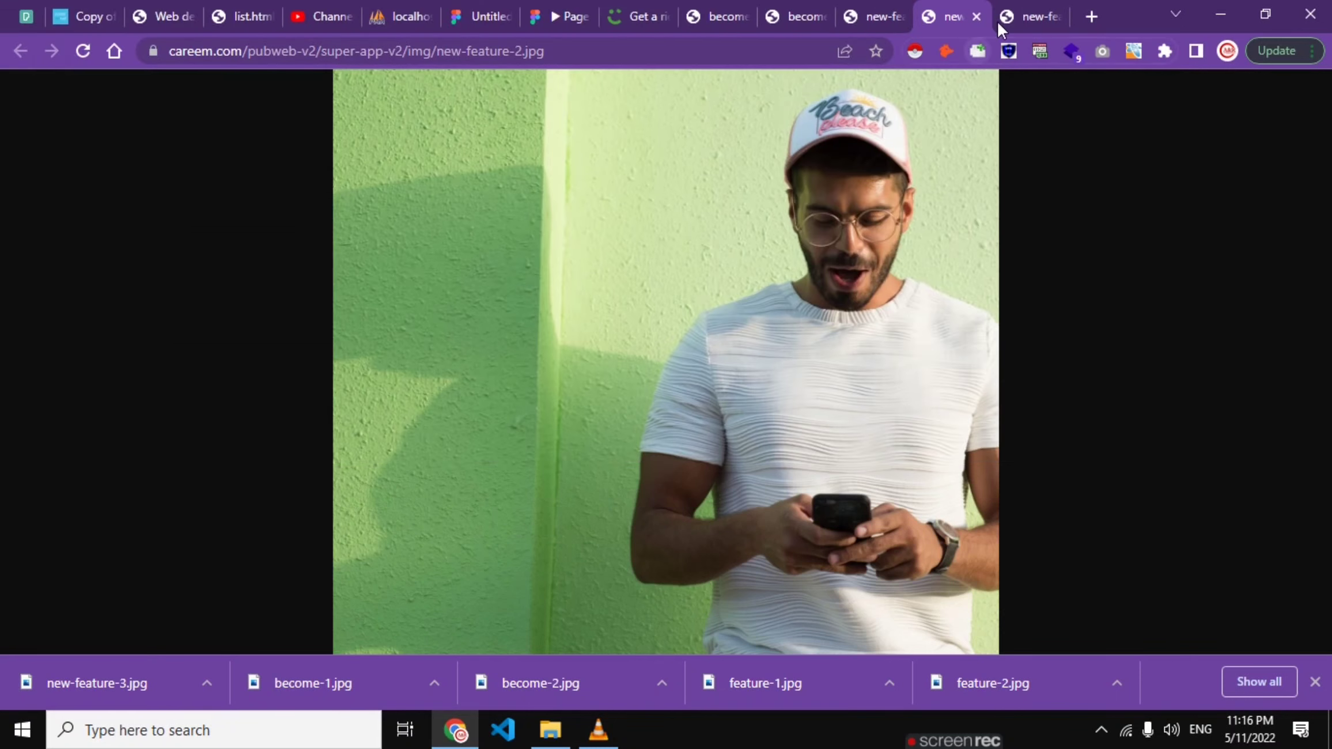
left_click(1006, 17)
right_click(804, 185)
left_click(850, 225)
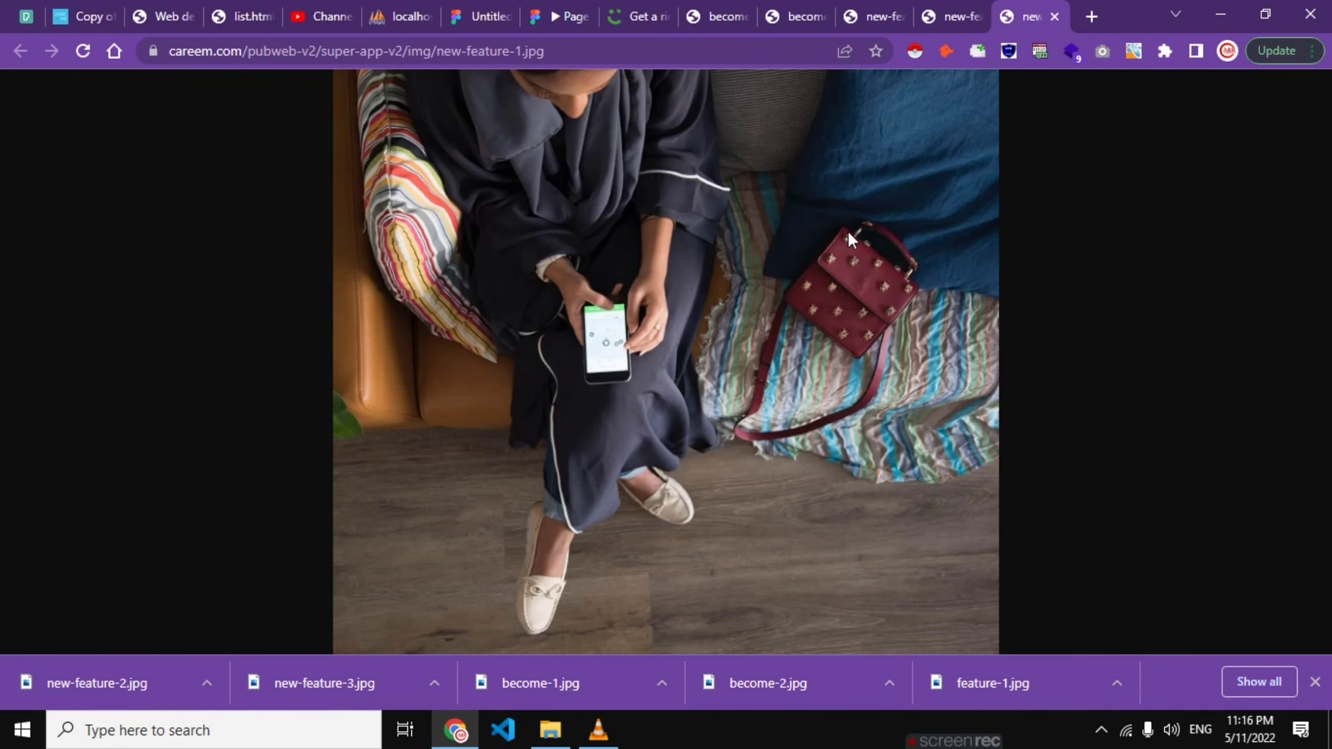
key("Return")
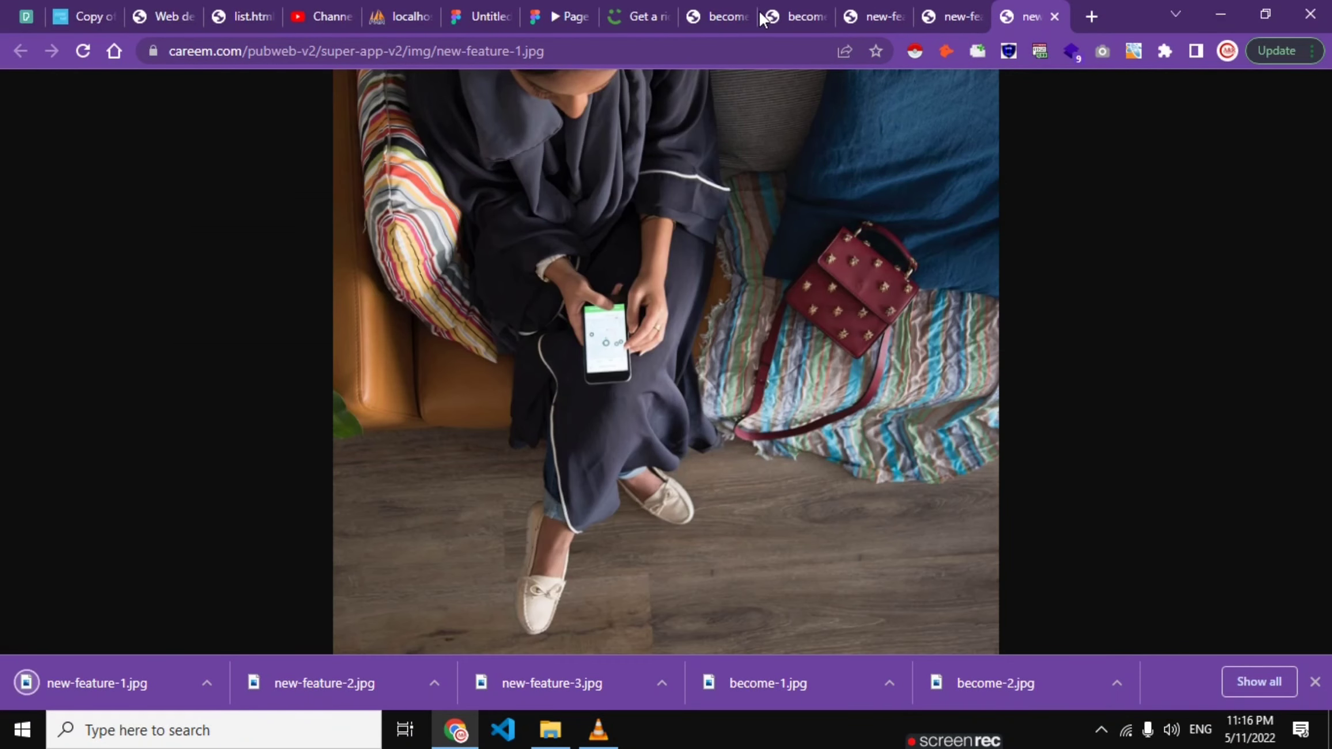
- Close four of the saved photo tabs
left_click(748, 13)
left_click(747, 13)
left_click(747, 13)
left_click(746, 12)
left_click(747, 12)
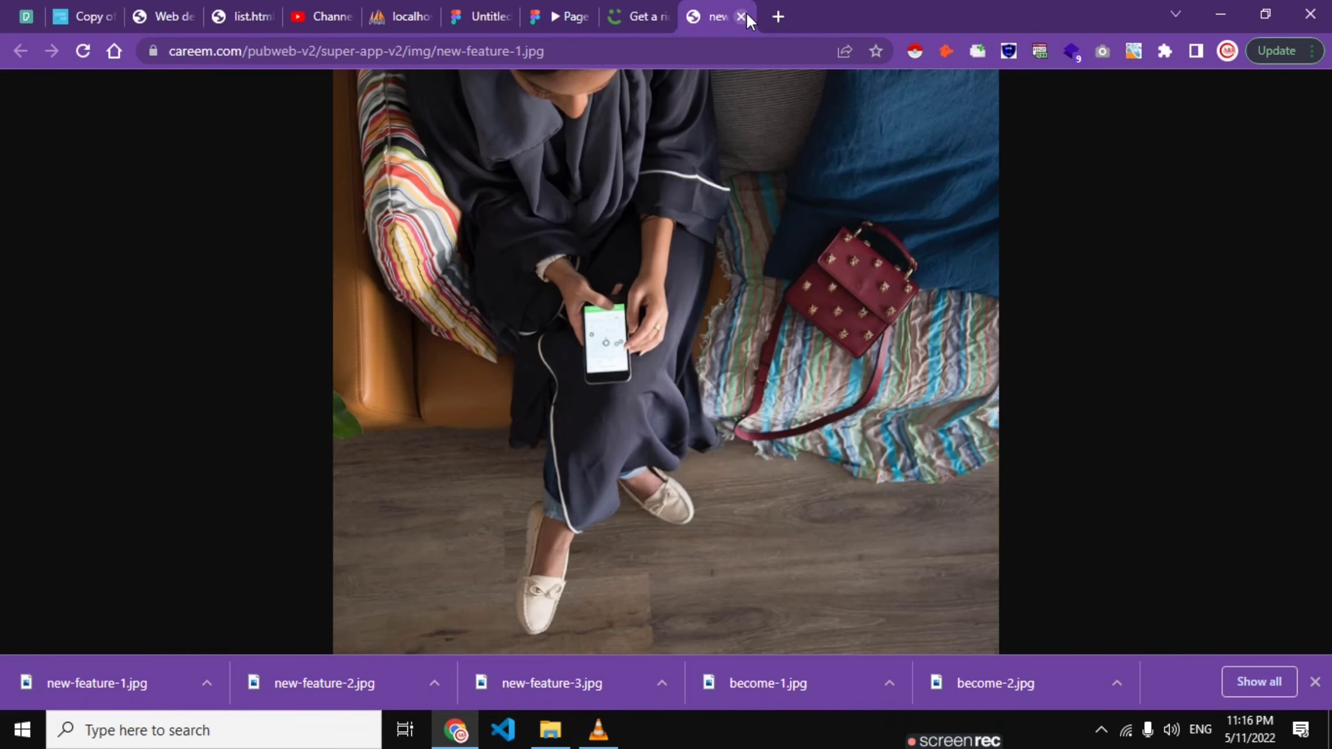
left_click(746, 13)
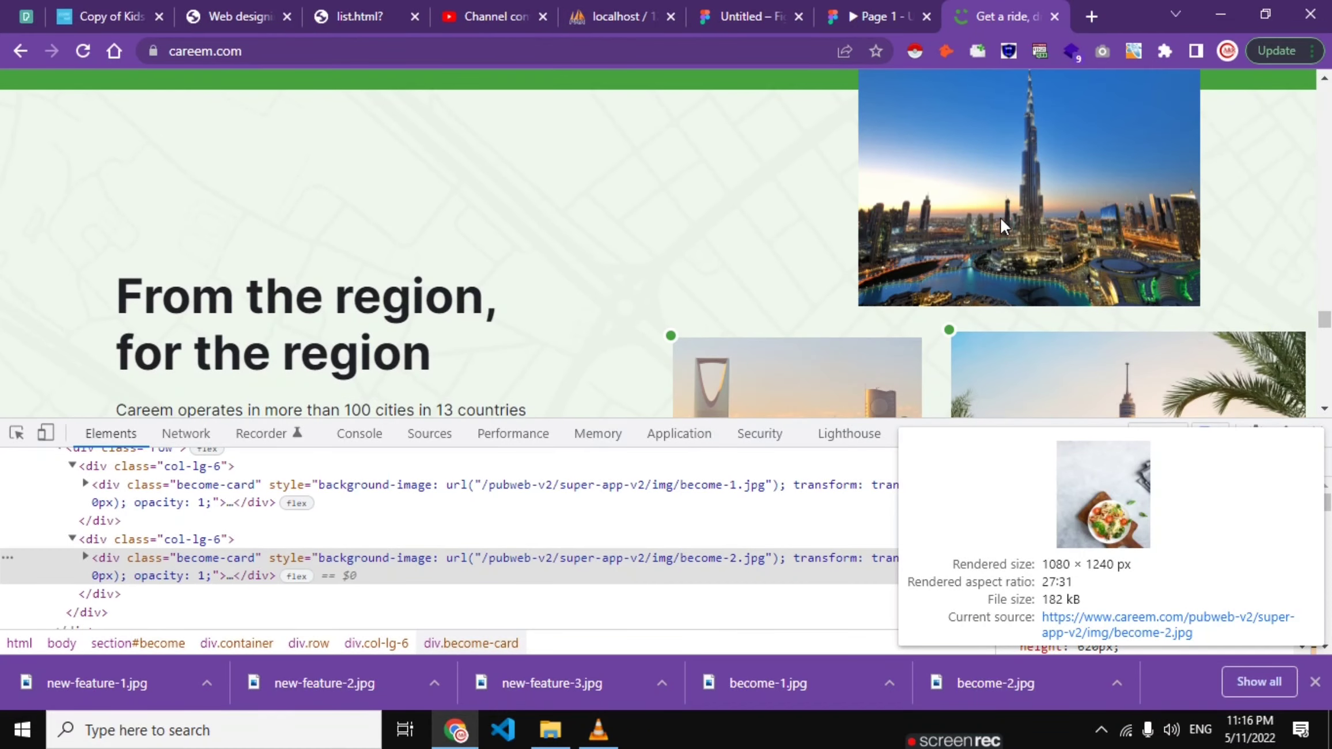
- Open city-image-1.jpg and city-image-2.jpg in their own tabs
left_click(16, 434)
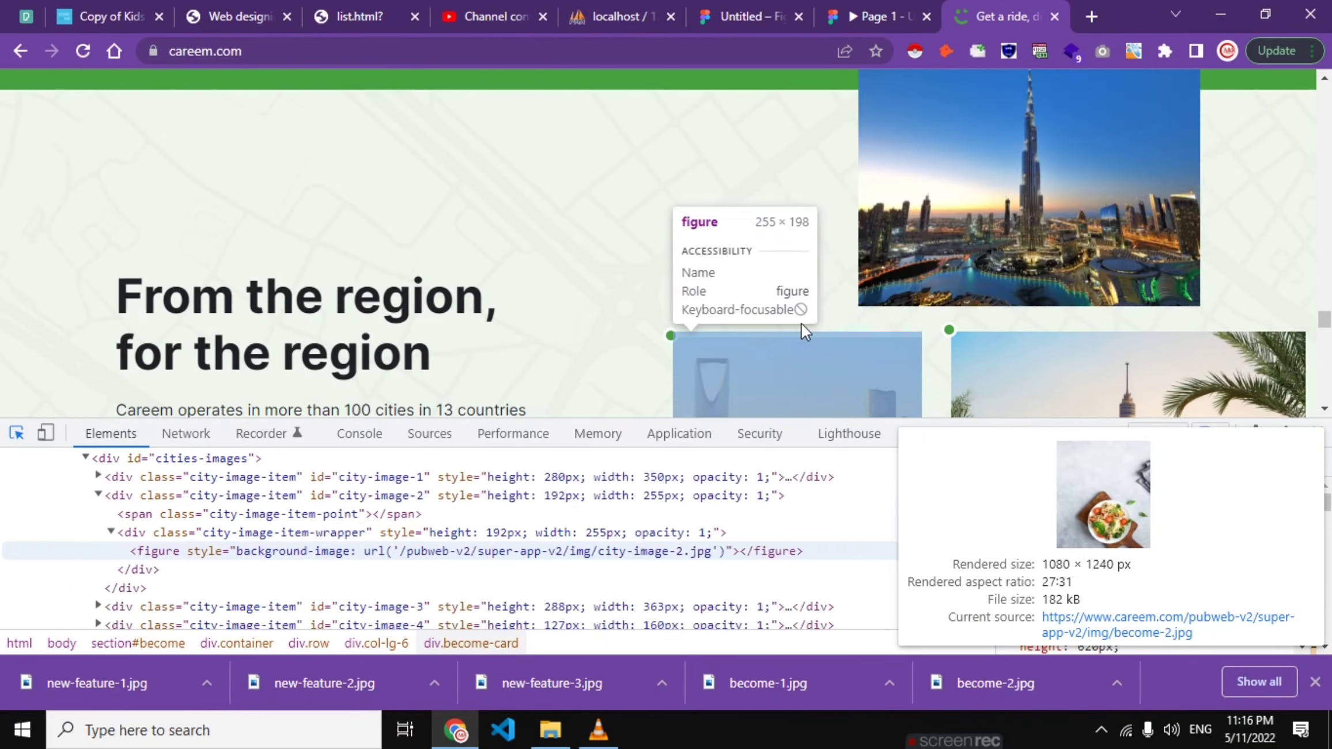
left_click(802, 345)
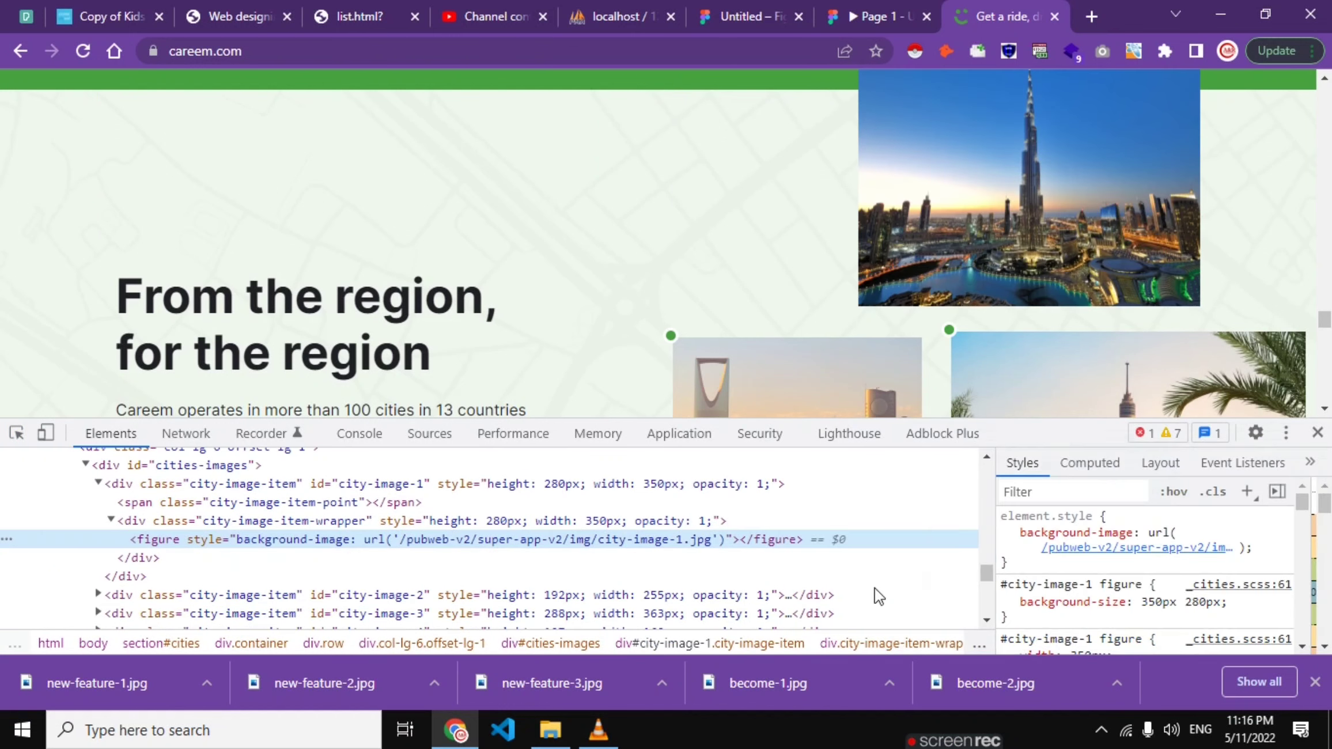
left_click(1138, 612)
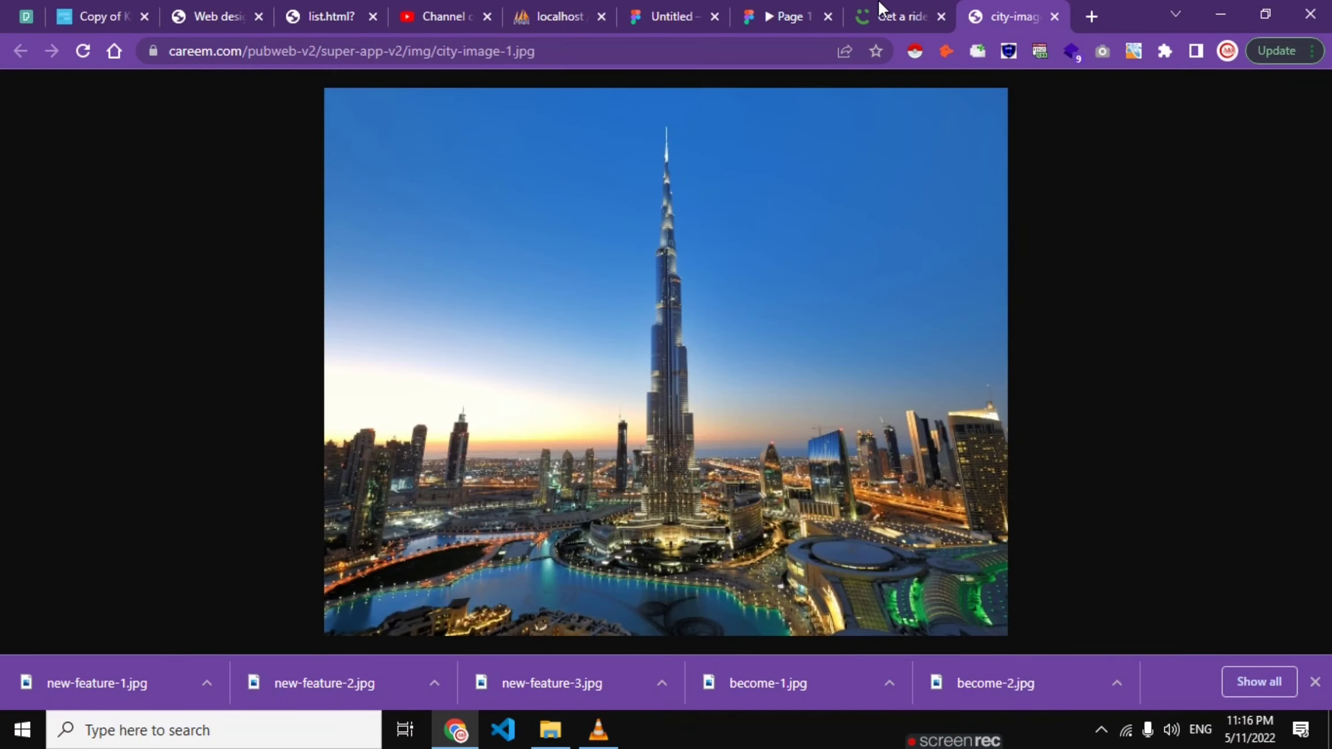
left_click(881, 16)
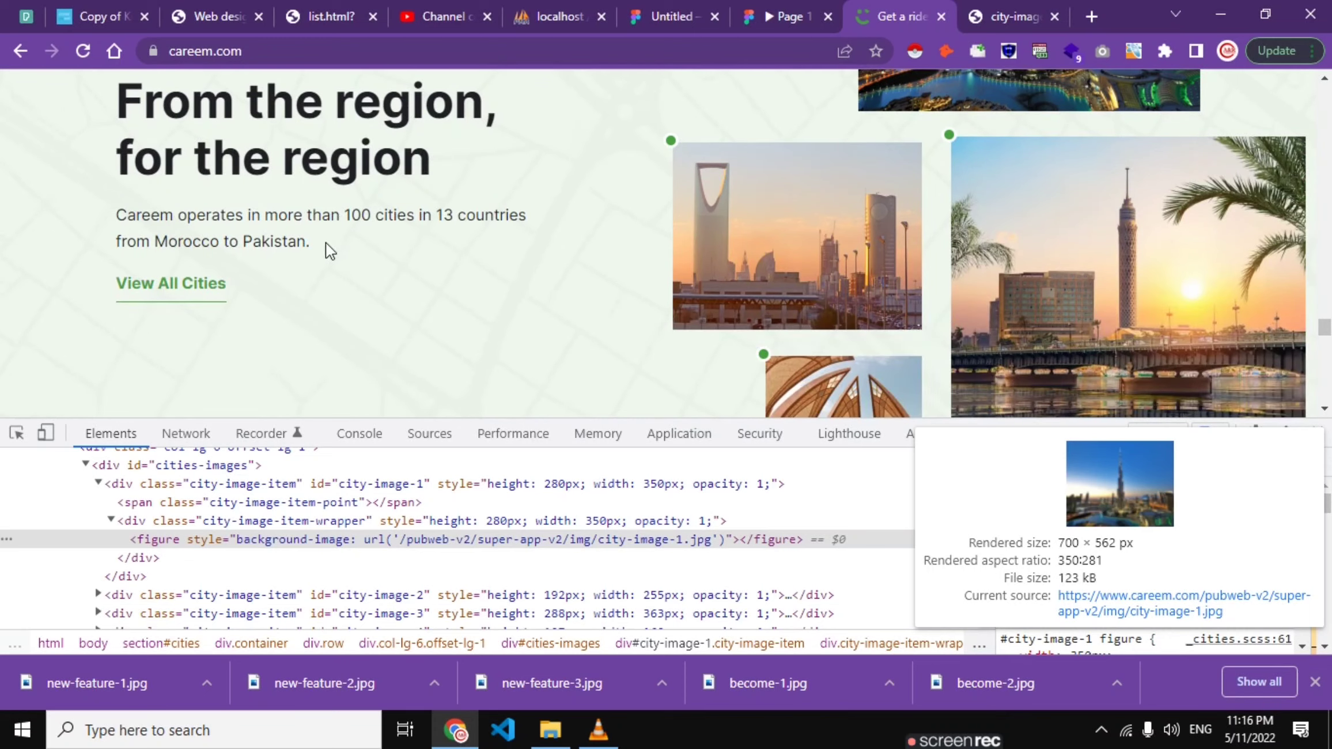
left_click(23, 433)
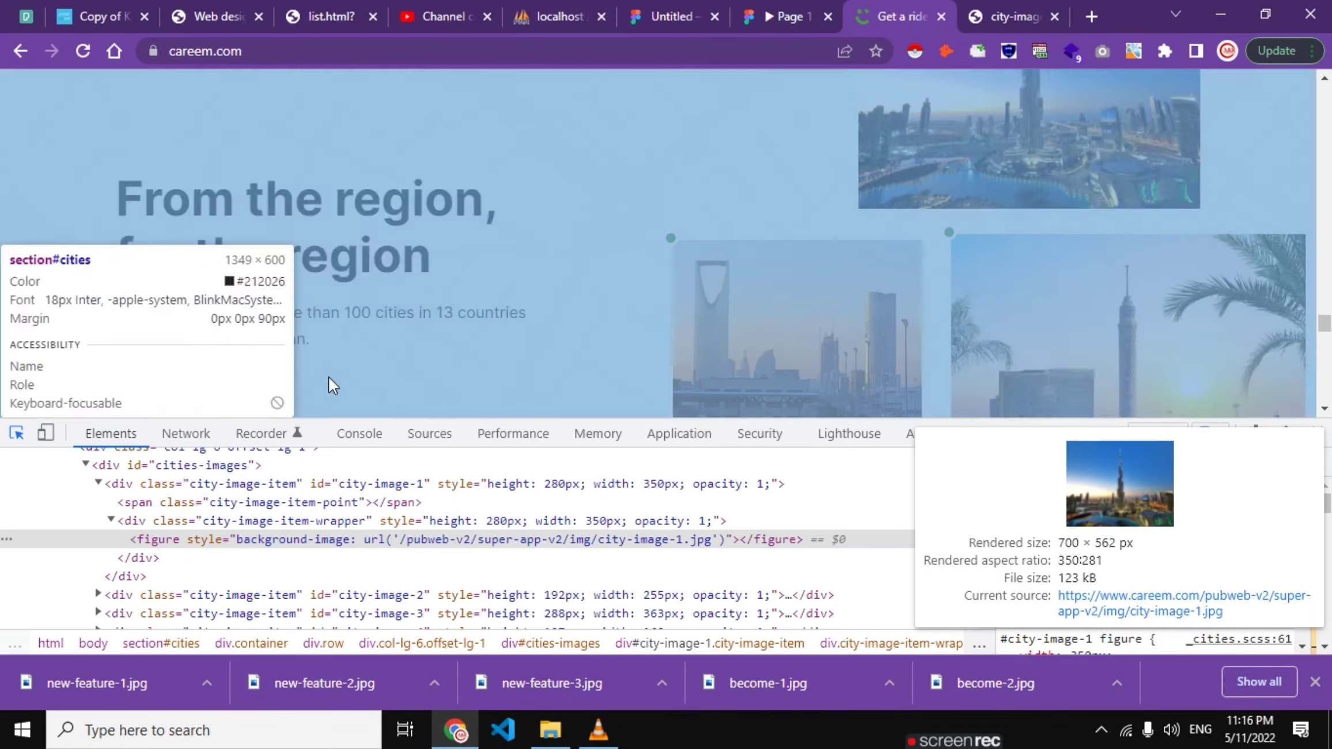
left_click(769, 332)
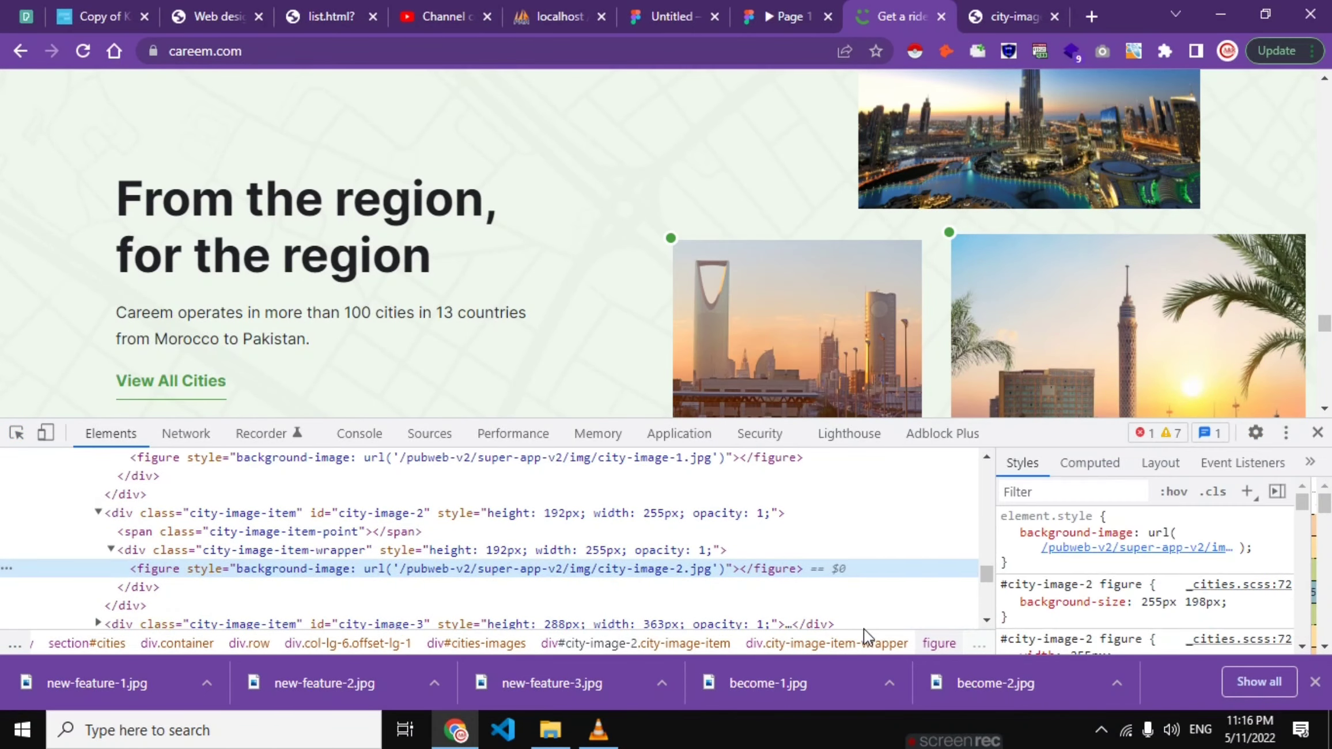
mouse_move(1114, 547)
left_click(1099, 607)
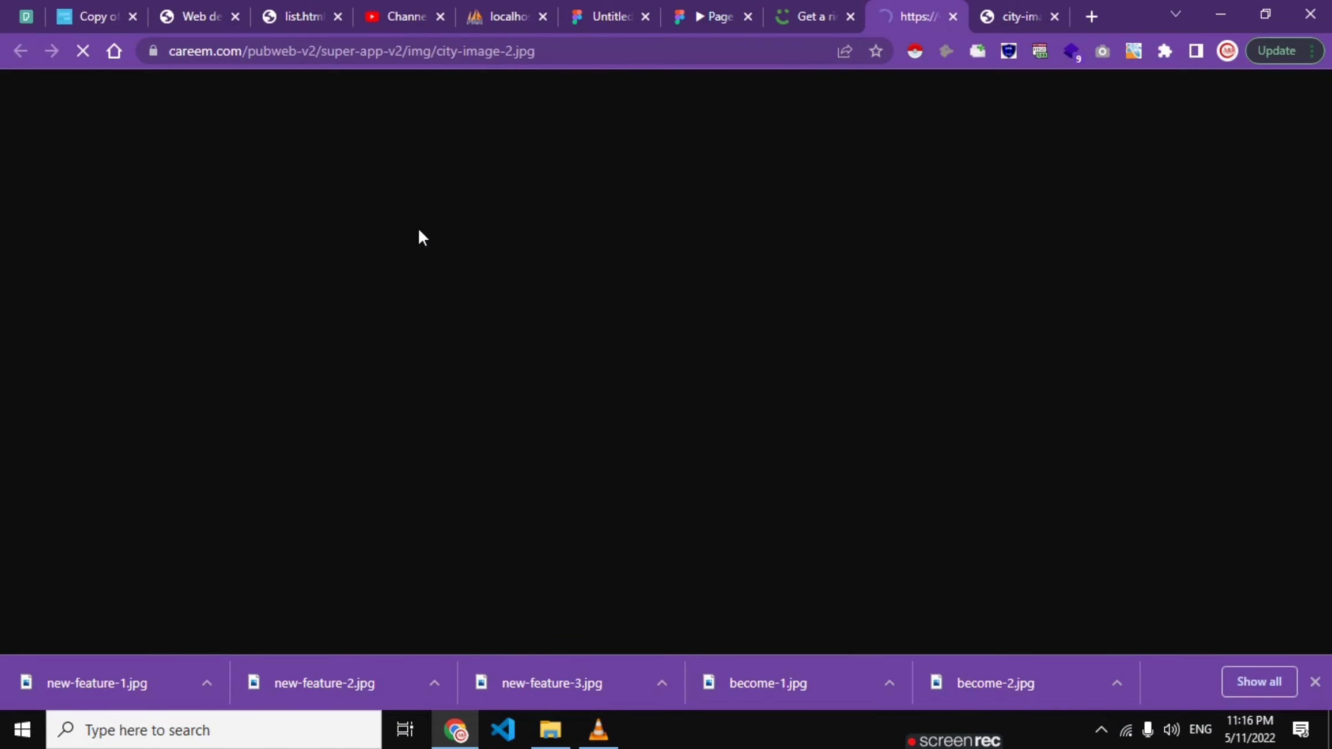
left_click(832, 3)
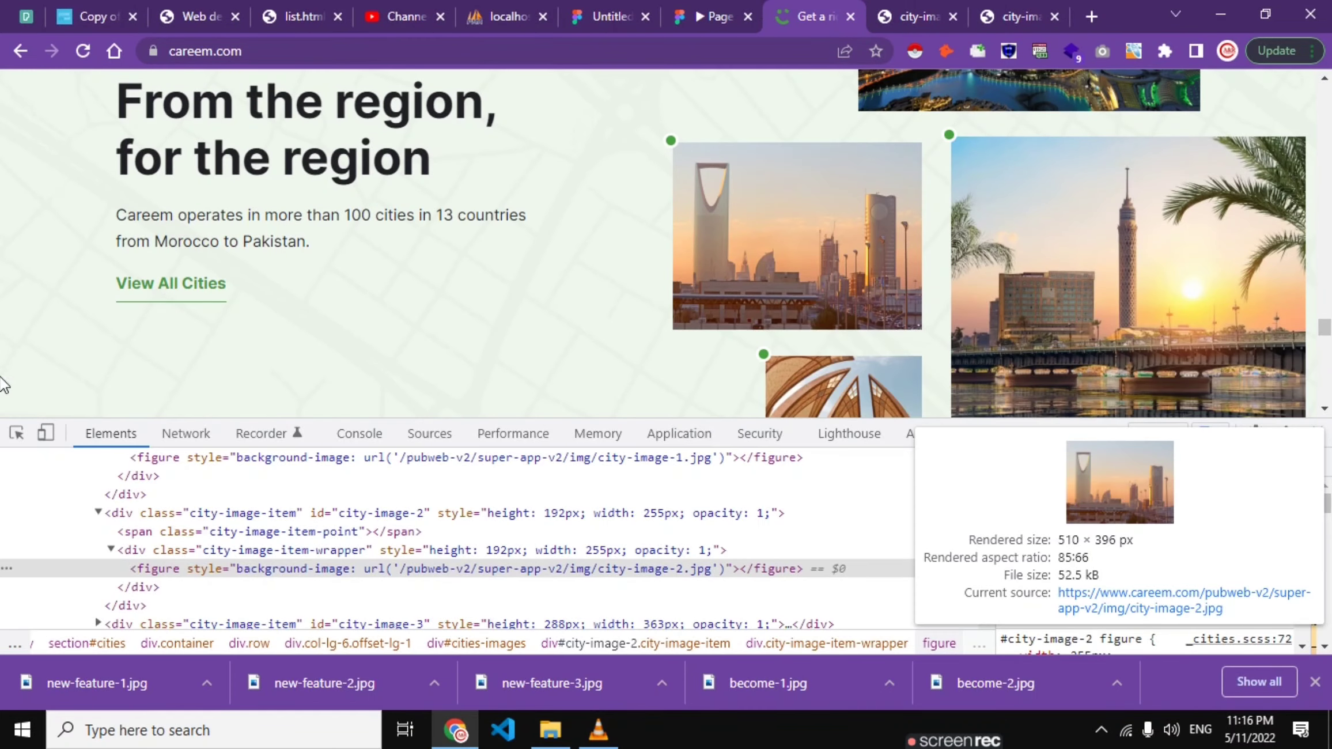
- Open the tower-and-bridge city-image-3.jpg and city-image-4.jpg in their own tabs
left_click(16, 434)
left_click(1176, 346)
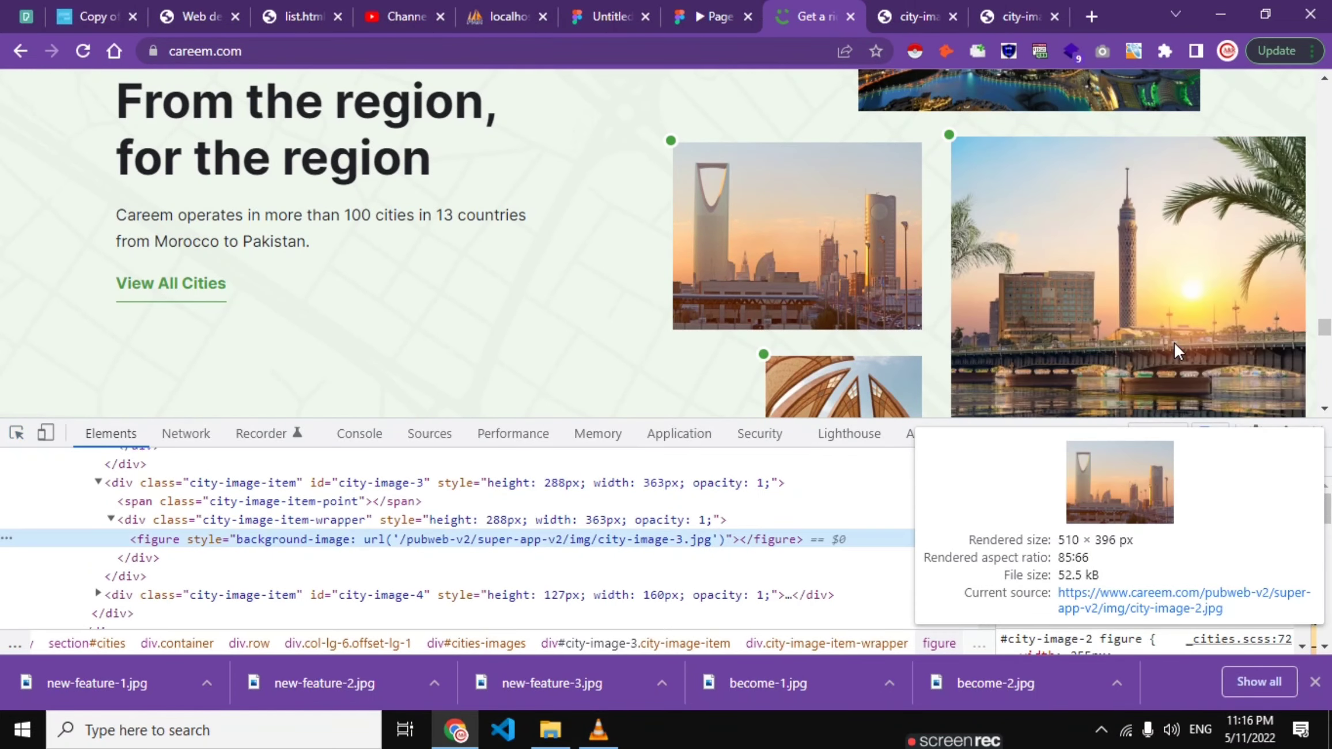
scroll(1198, 375, "down", 1)
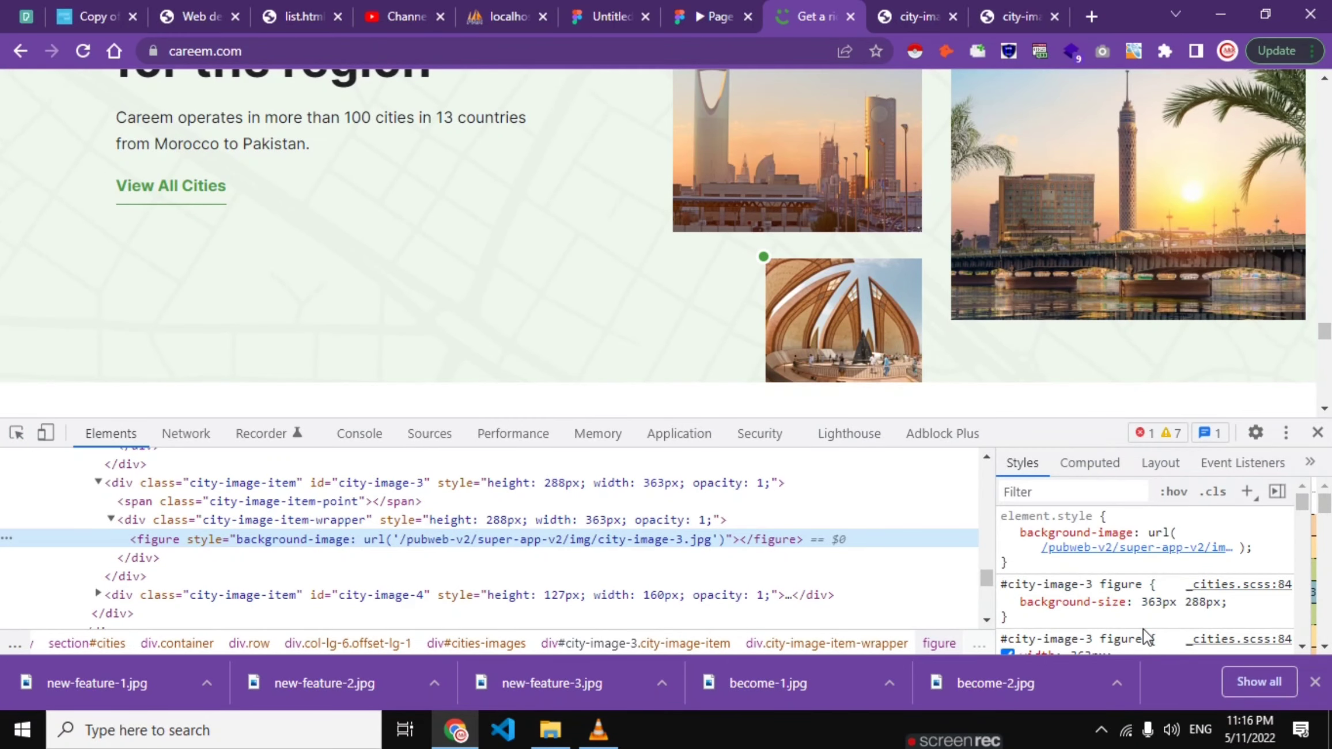
mouse_move(1137, 548)
left_click(692, 539)
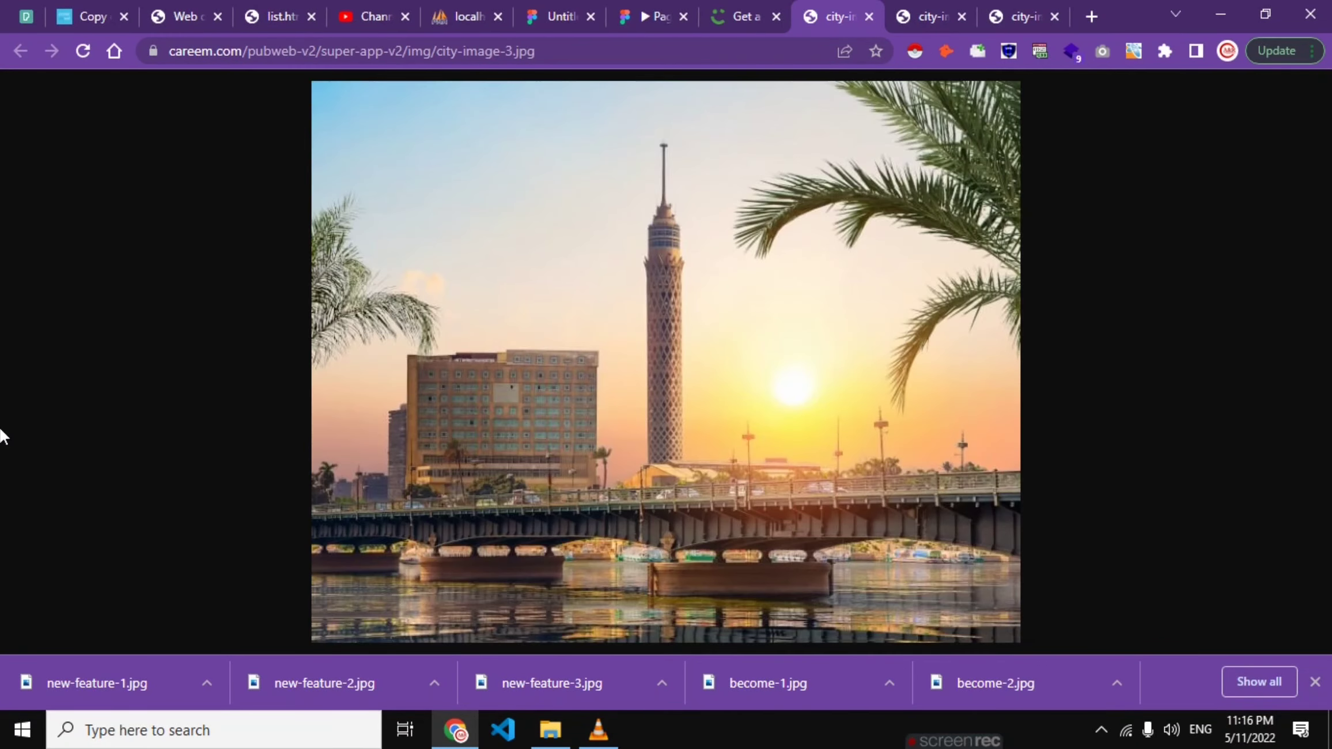
left_click(755, 8)
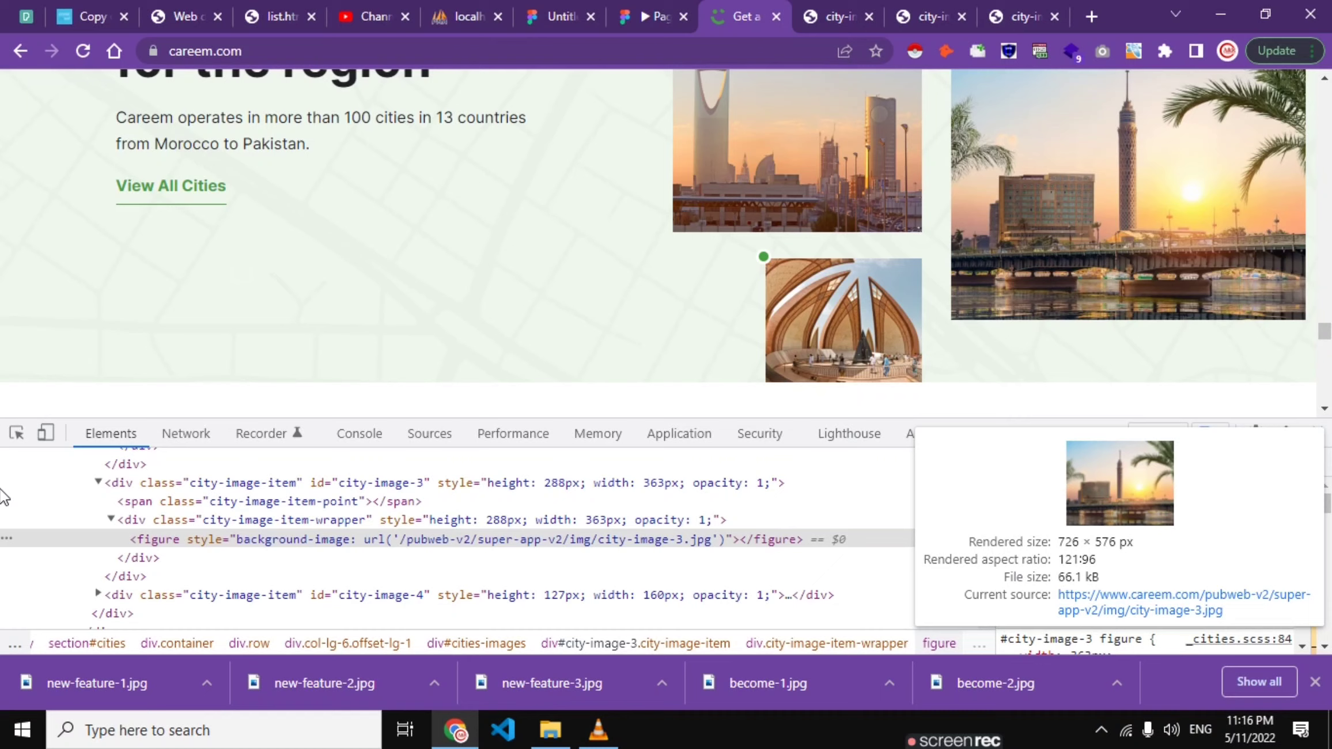
left_click(18, 433)
left_click(808, 337)
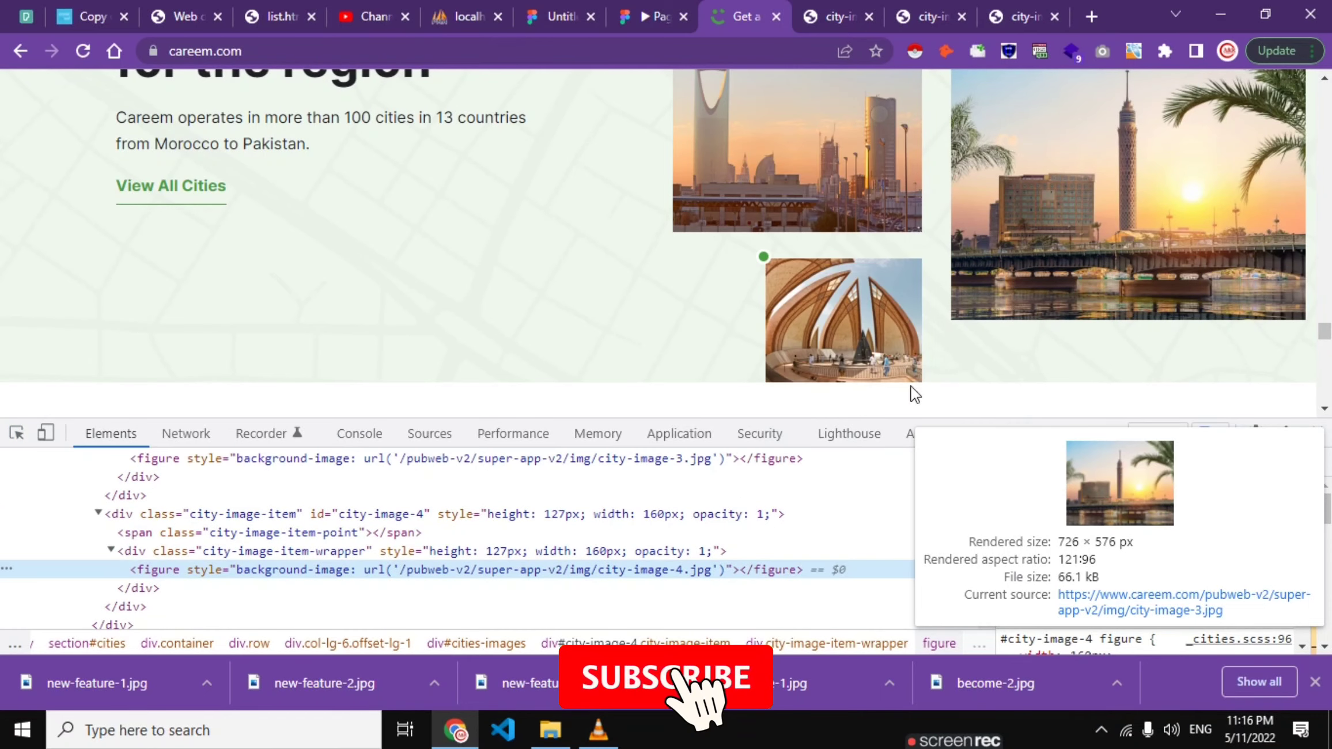
left_click(1118, 611)
left_click(680, 12)
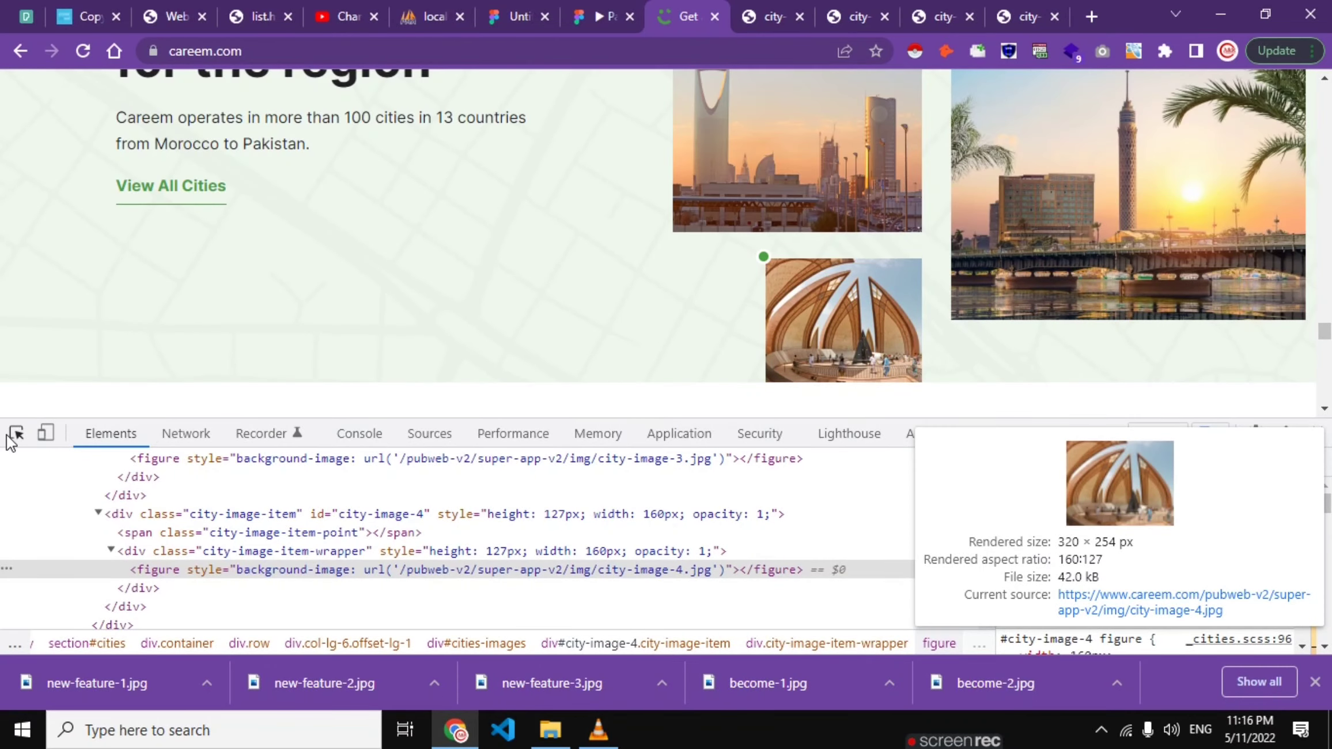
- Open the cities section's 2880 × 1198 cities-promo.jpg background in a new tab
left_click(13, 435)
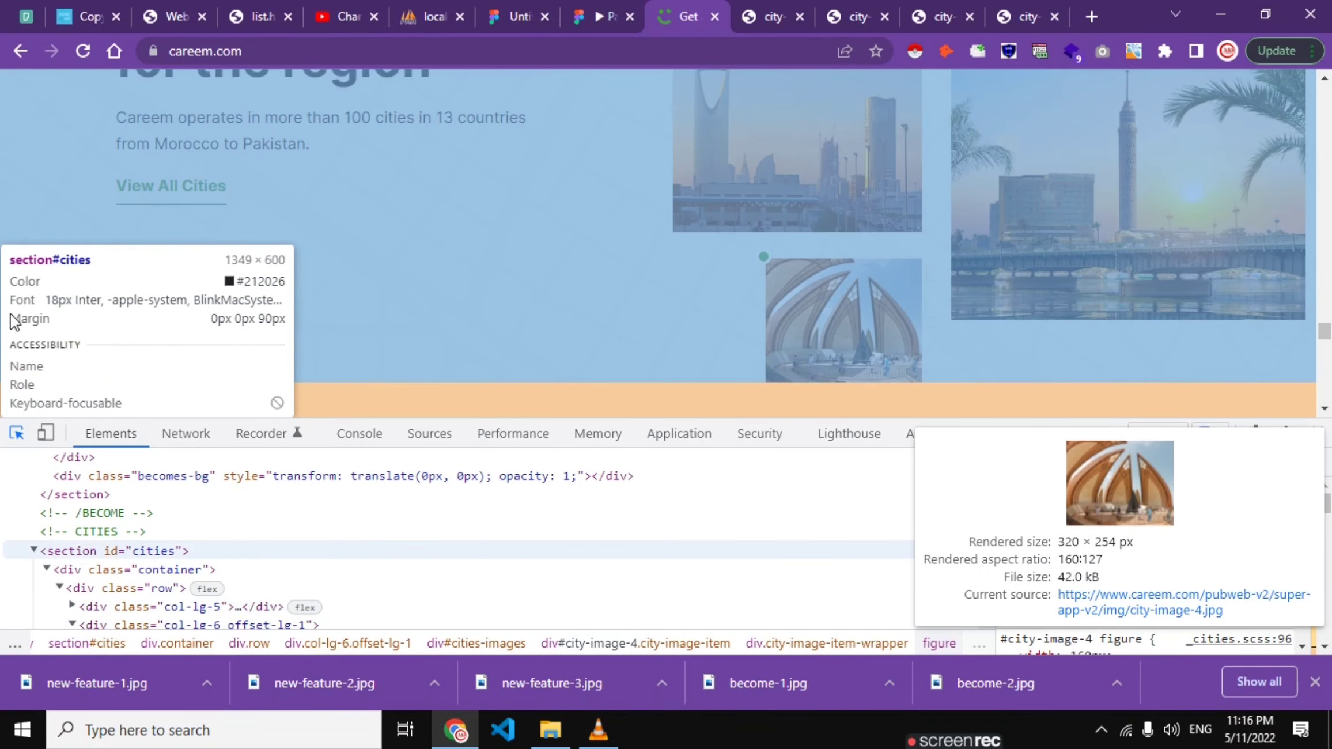
left_click(13, 321)
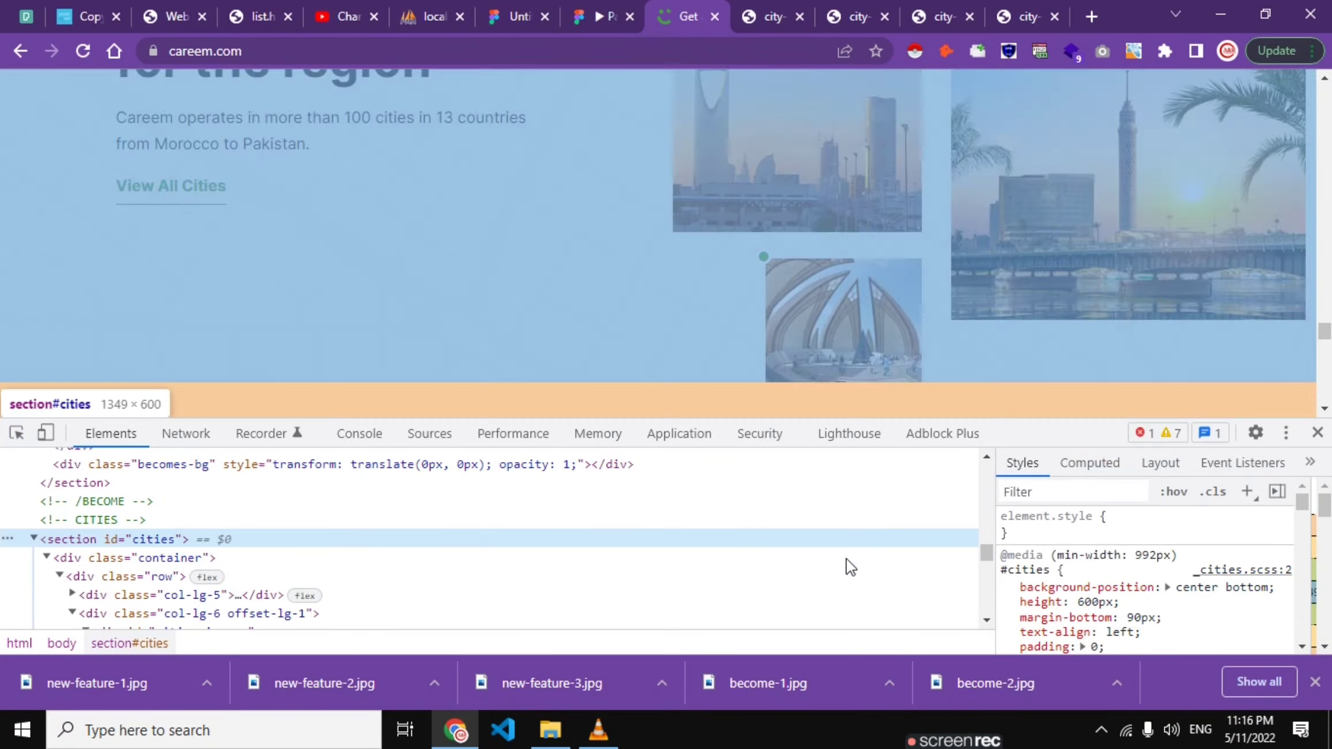
scroll(1152, 576, "down", 2)
scroll(1153, 591, "down", 2)
scroll(1152, 591, "down", 2)
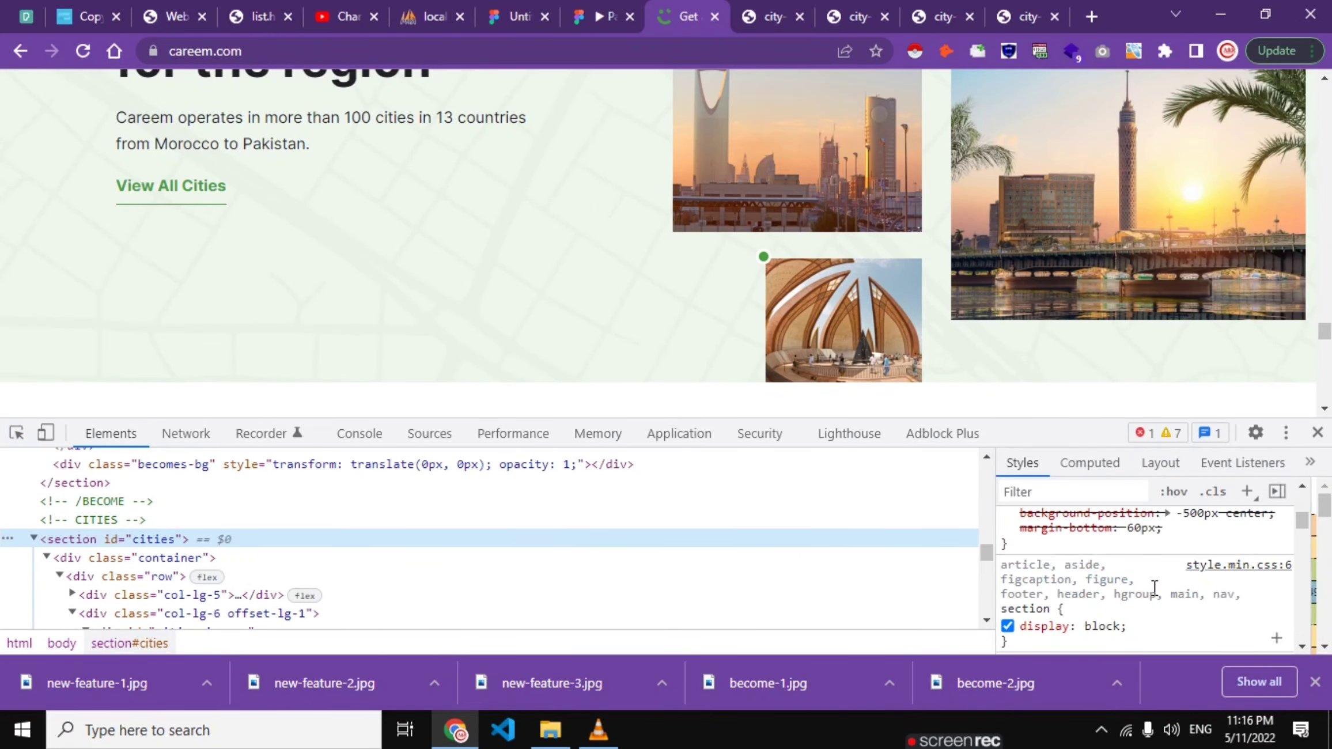
scroll(1147, 591, "up", 2)
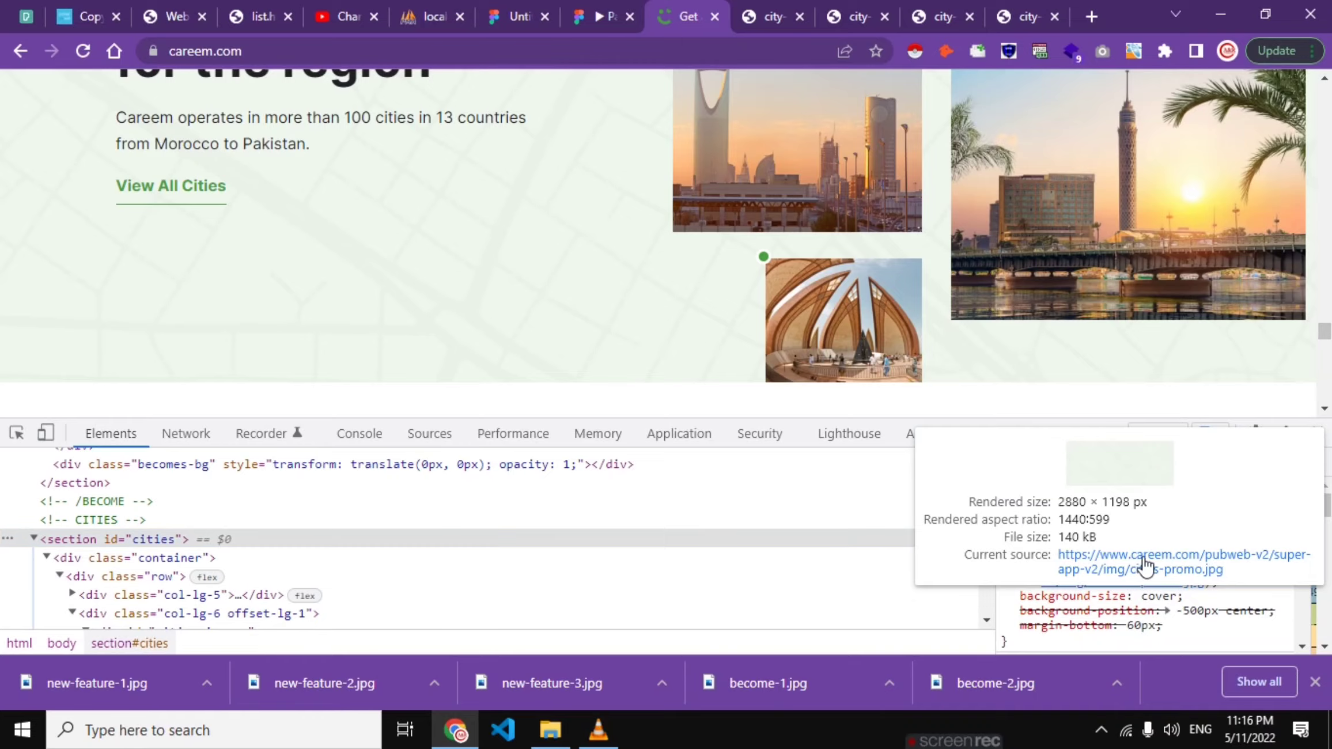
left_click(1141, 556)
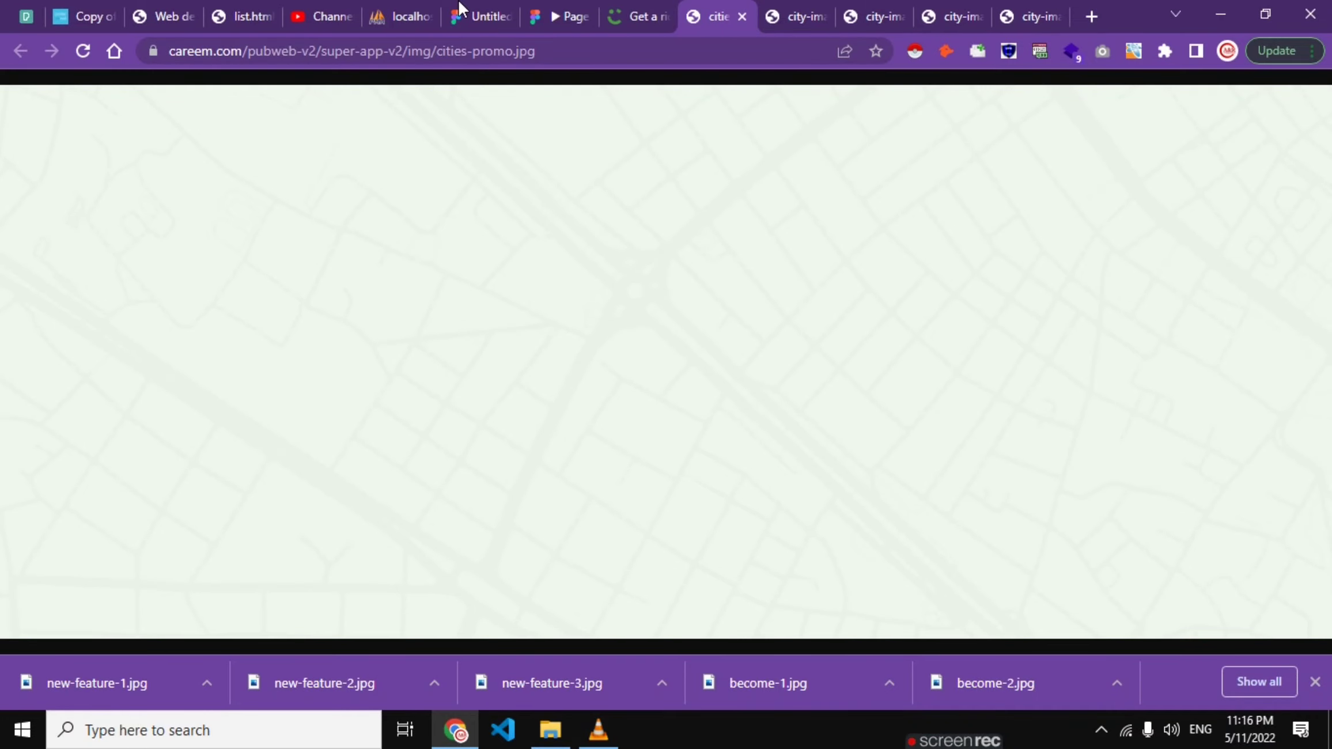
left_click(631, 8)
scroll(593, 170, "down", 5)
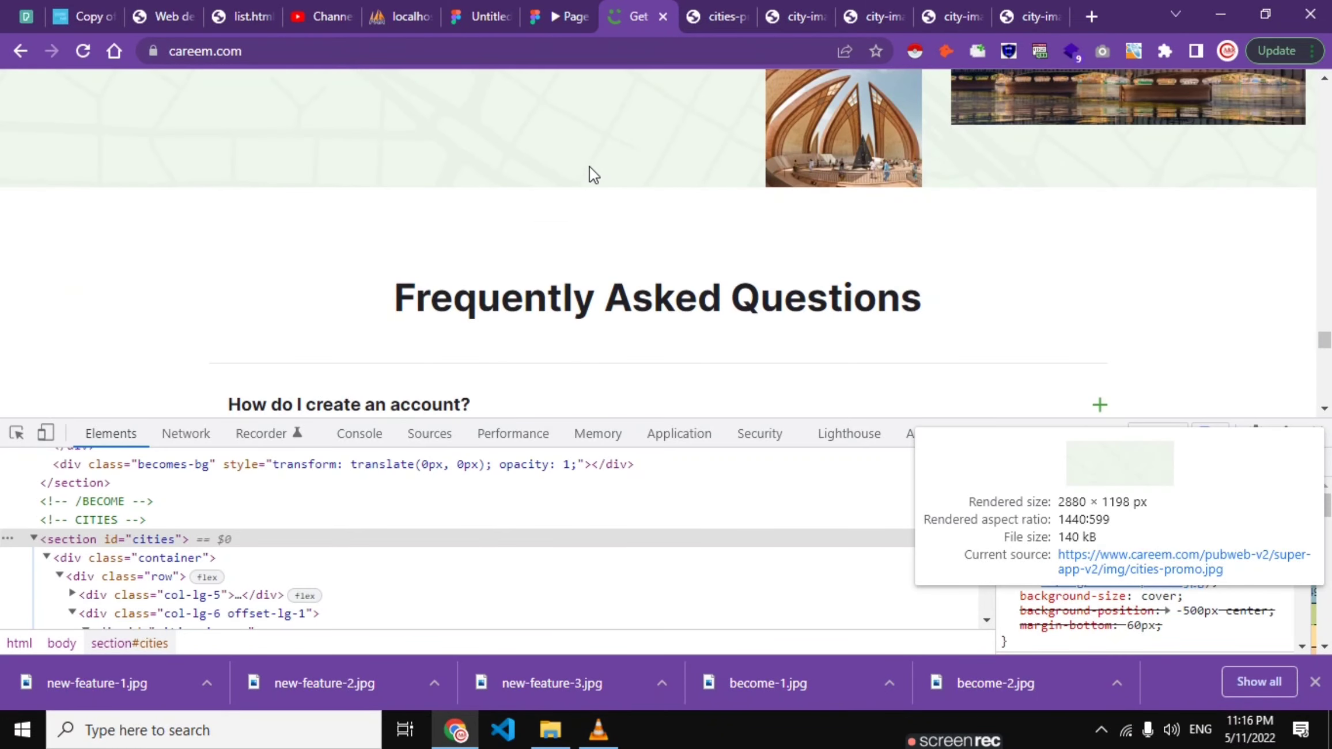
scroll(593, 170, "down", 5)
scroll(593, 171, "down", 5)
scroll(593, 173, "down", 5)
scroll(589, 165, "down", 5)
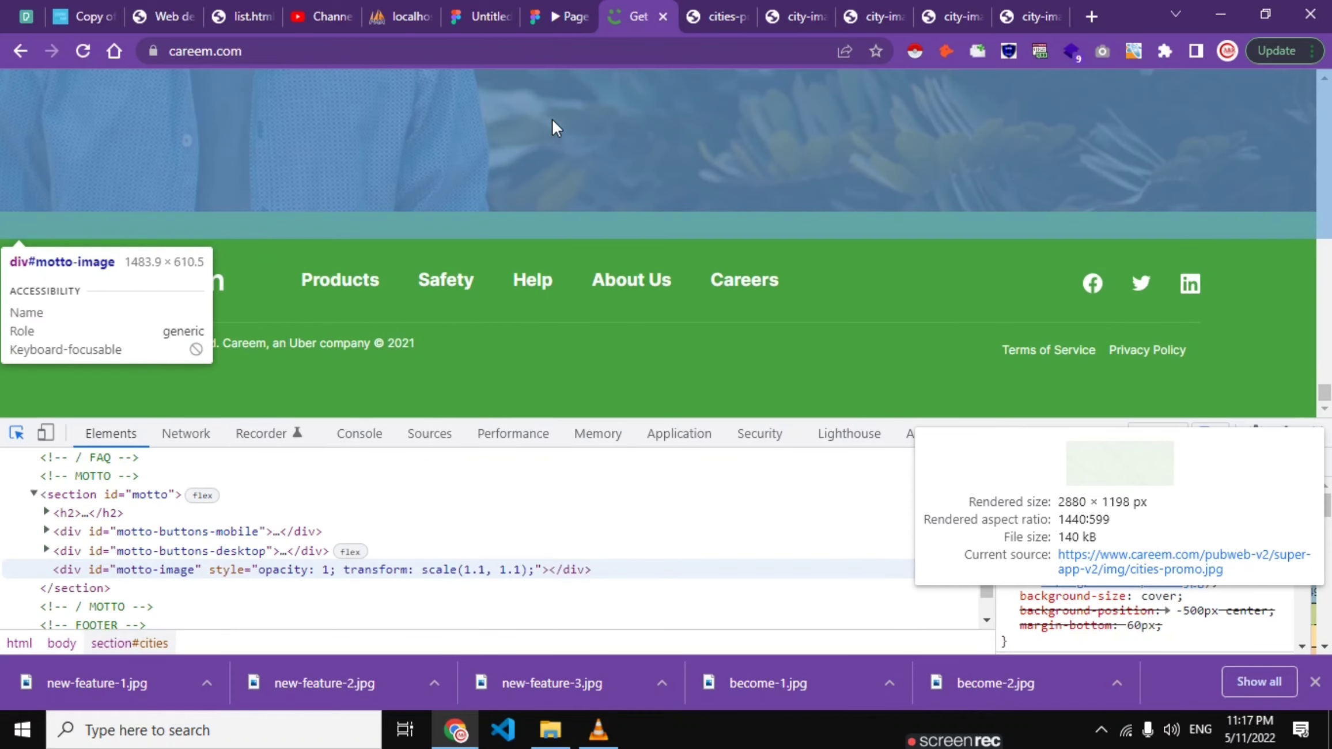
- Save the motto background photo as motto-bg.jpg into Desktop\figma
left_click(552, 120)
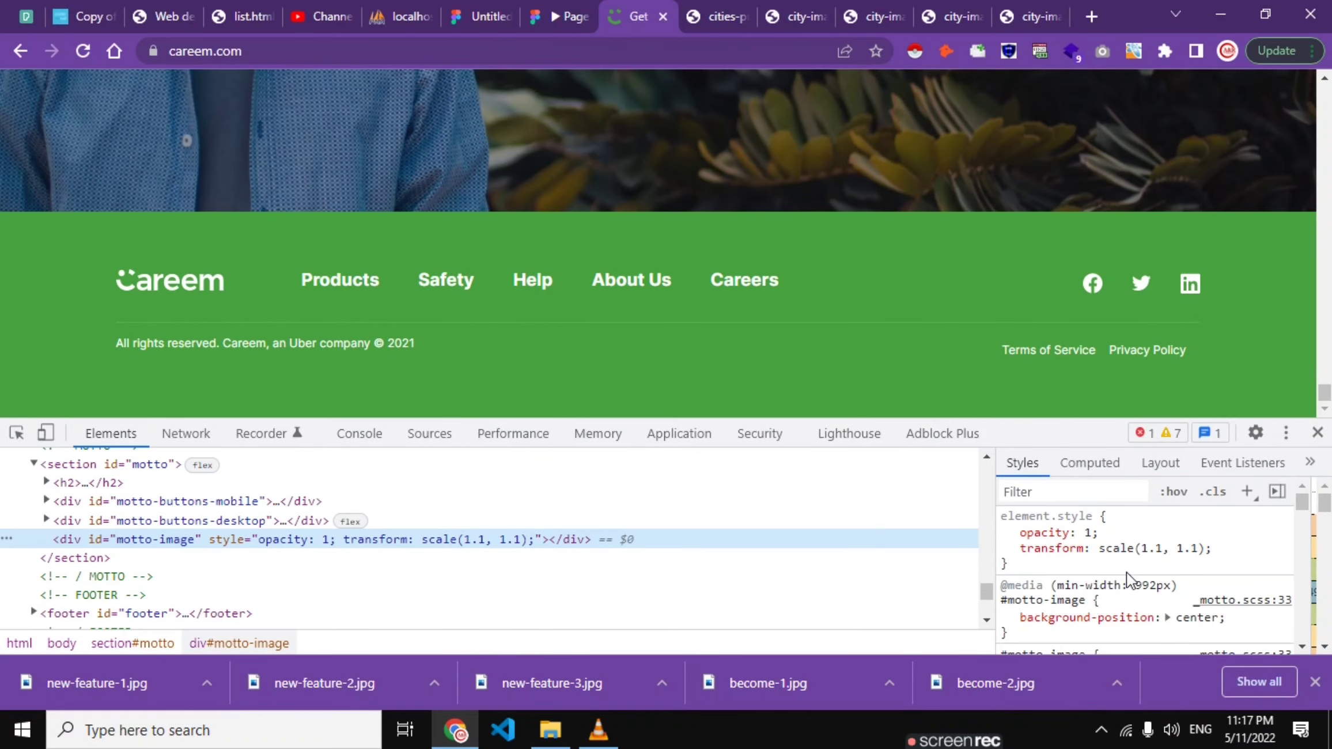
scroll(1129, 578, "down", 2)
left_click(1166, 562)
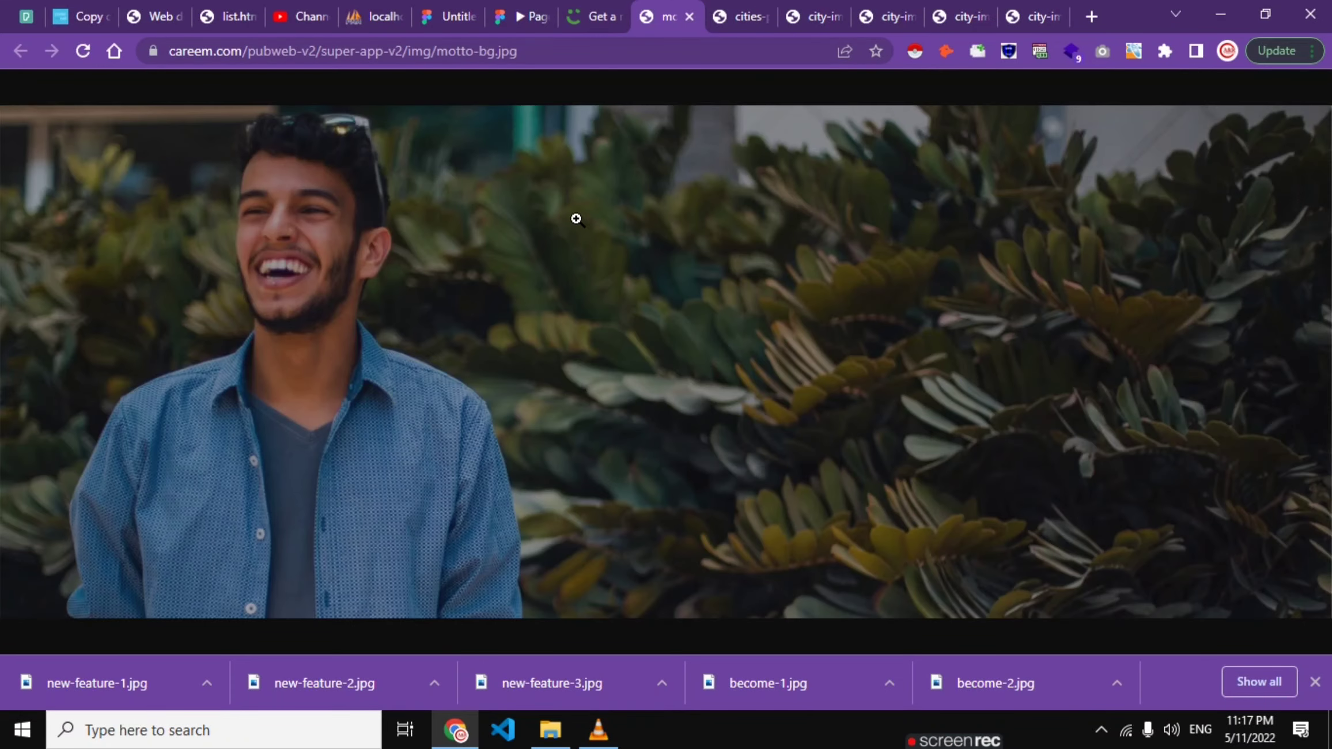
right_click(801, 291)
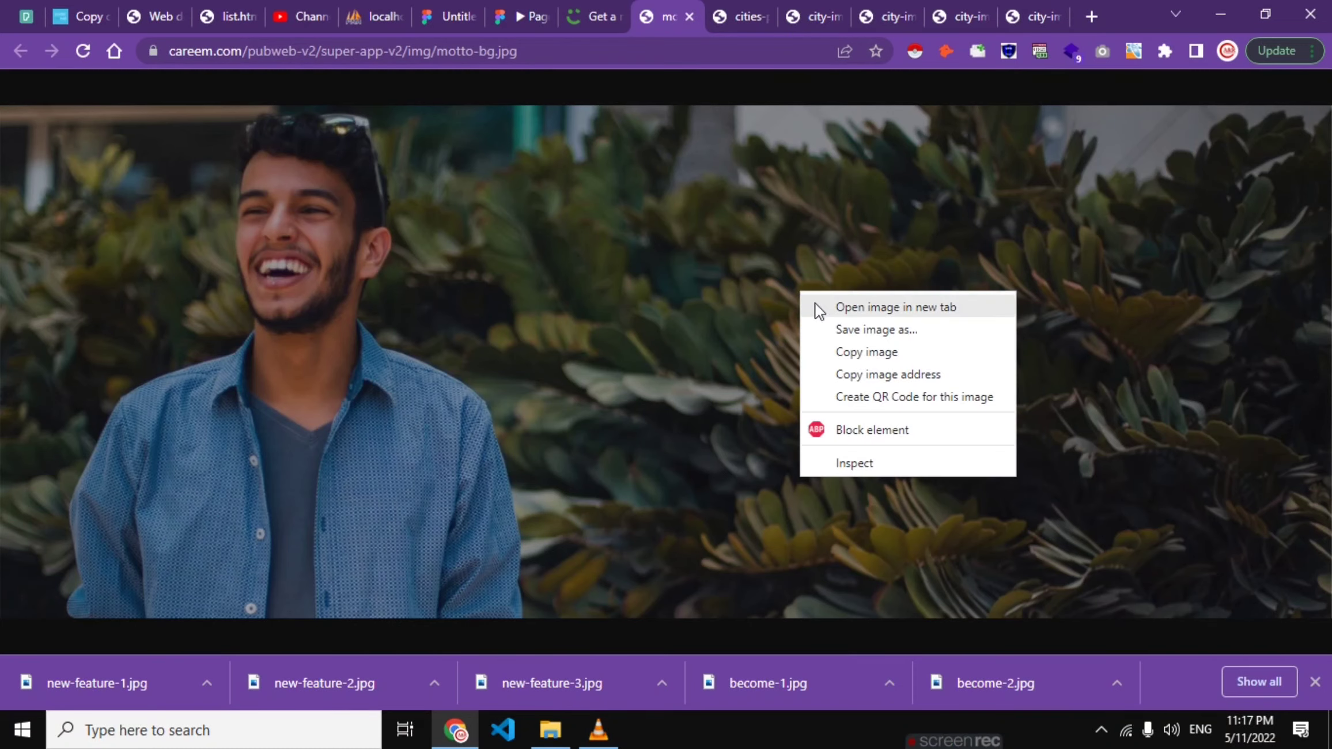
left_click(867, 326)
key("Return")
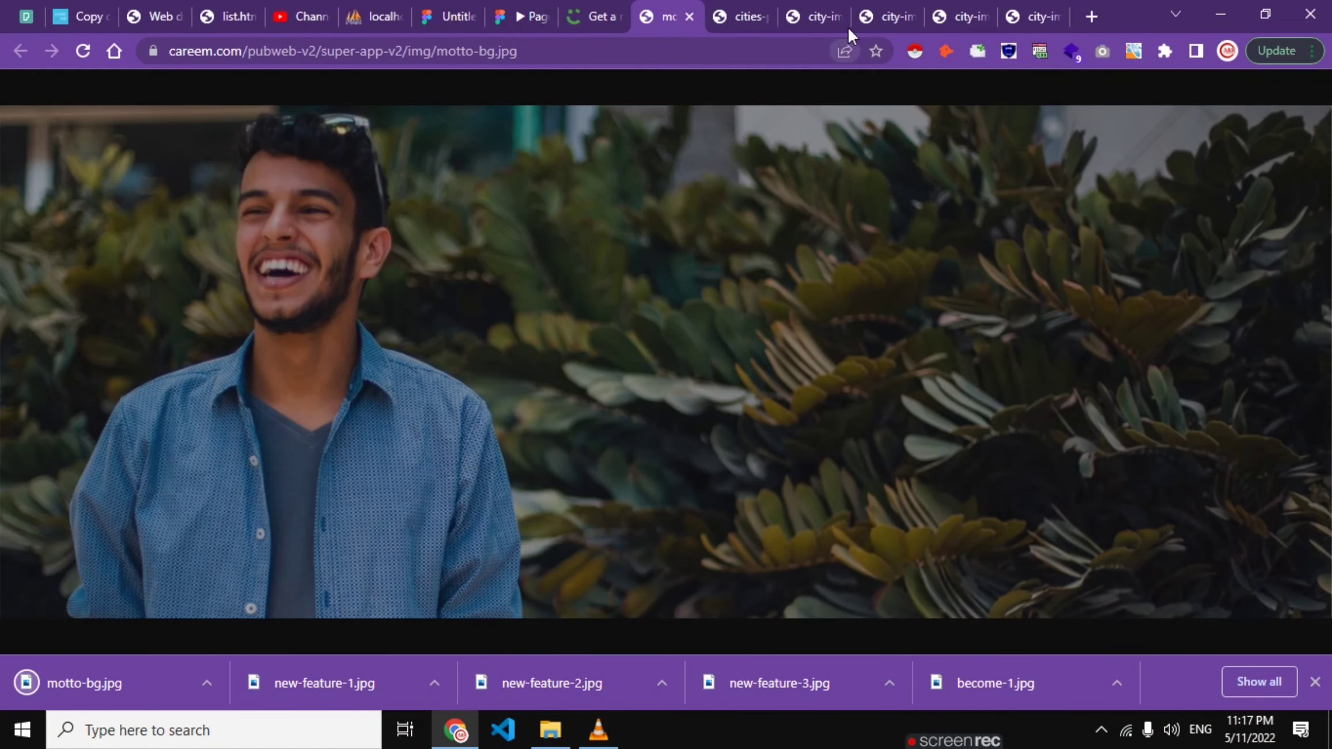
- Save cities-promo.jpg and city-image-4.jpg into the figma folder
left_click(740, 11)
right_click(790, 238)
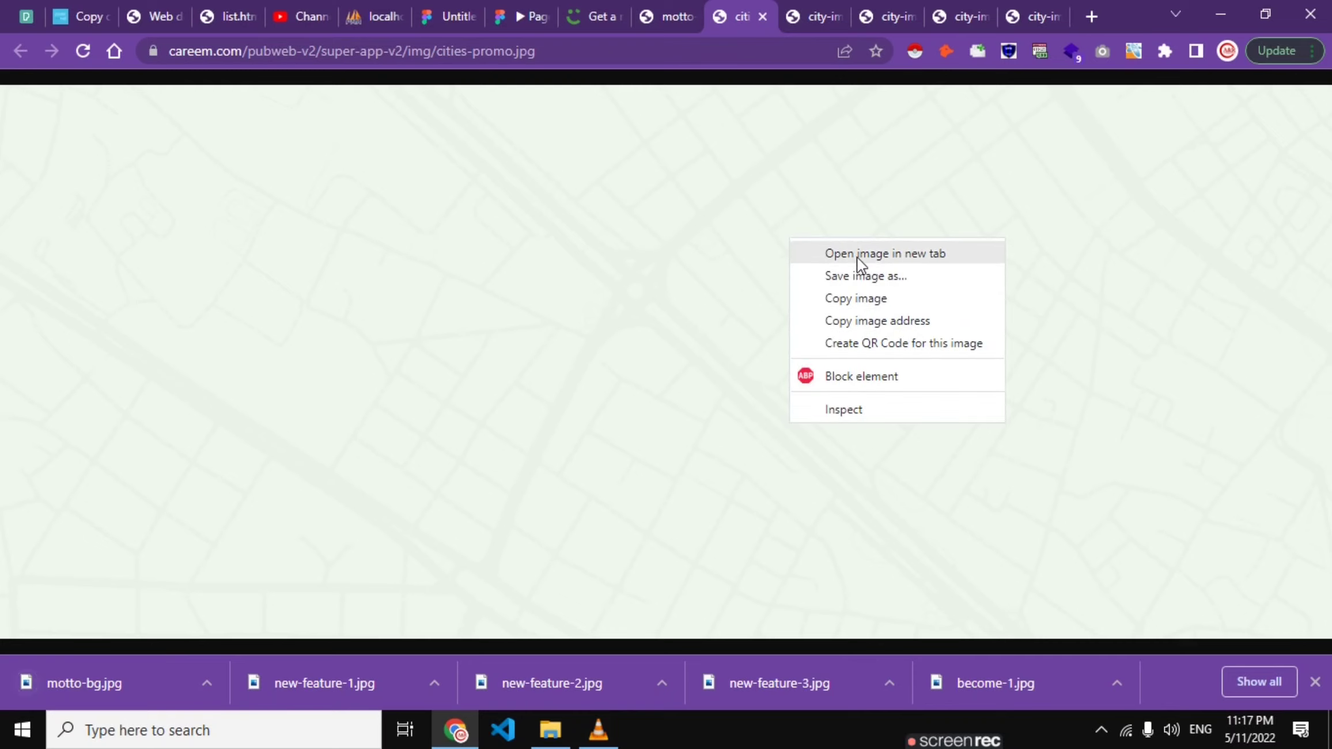
left_click(852, 278)
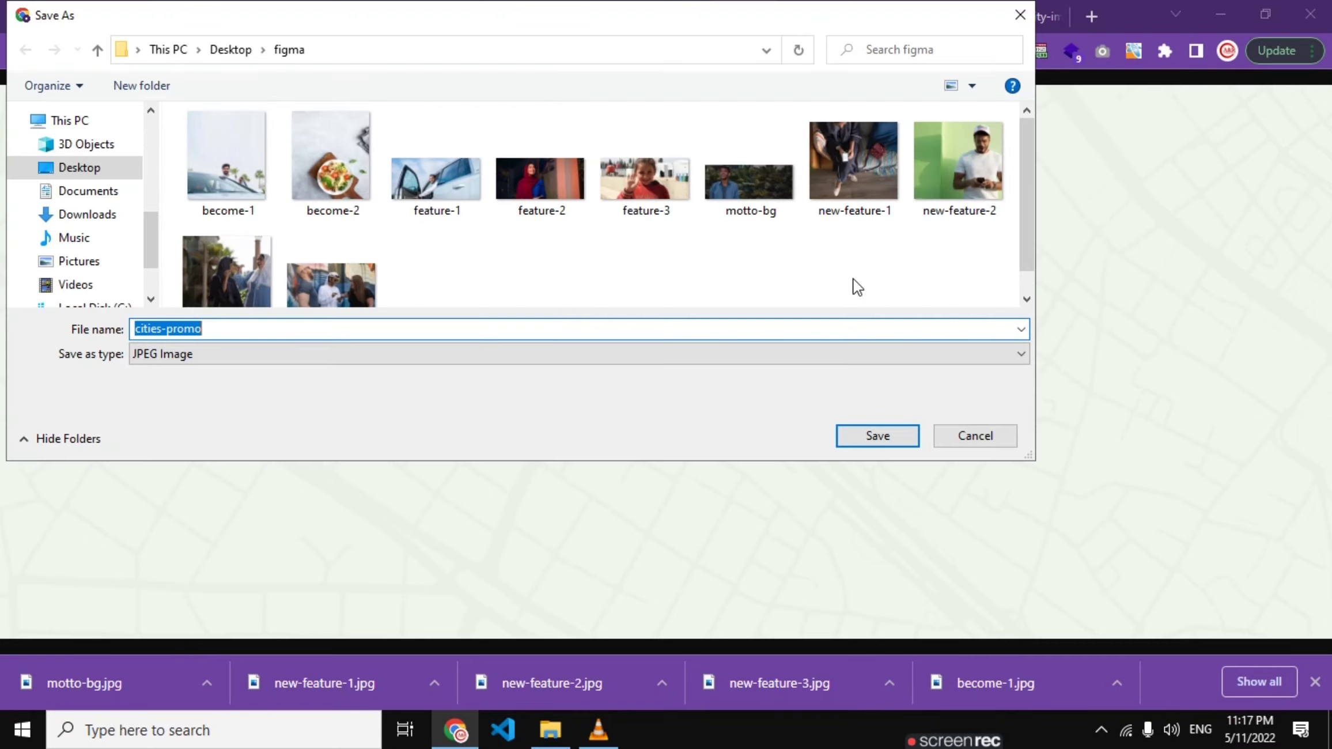
key("Return")
left_click(822, 17)
right_click(816, 263)
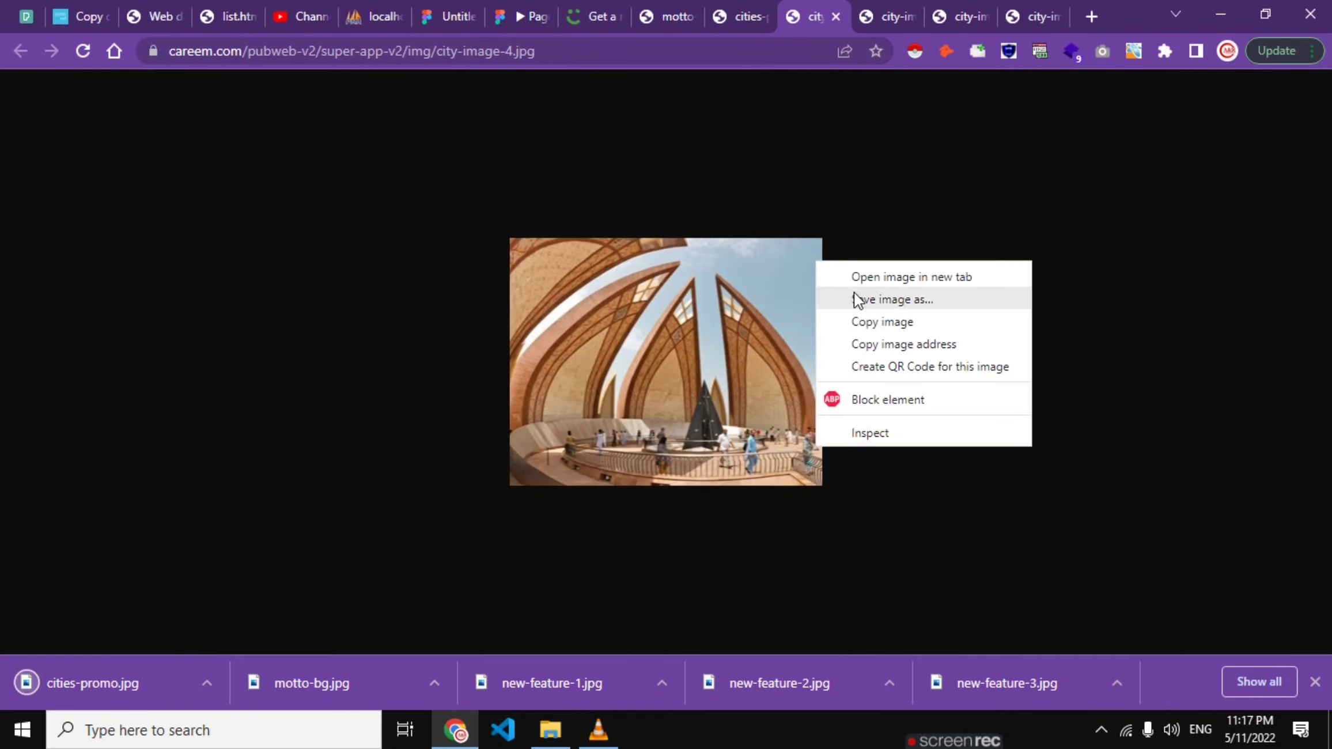
left_click(858, 297)
key("Return")
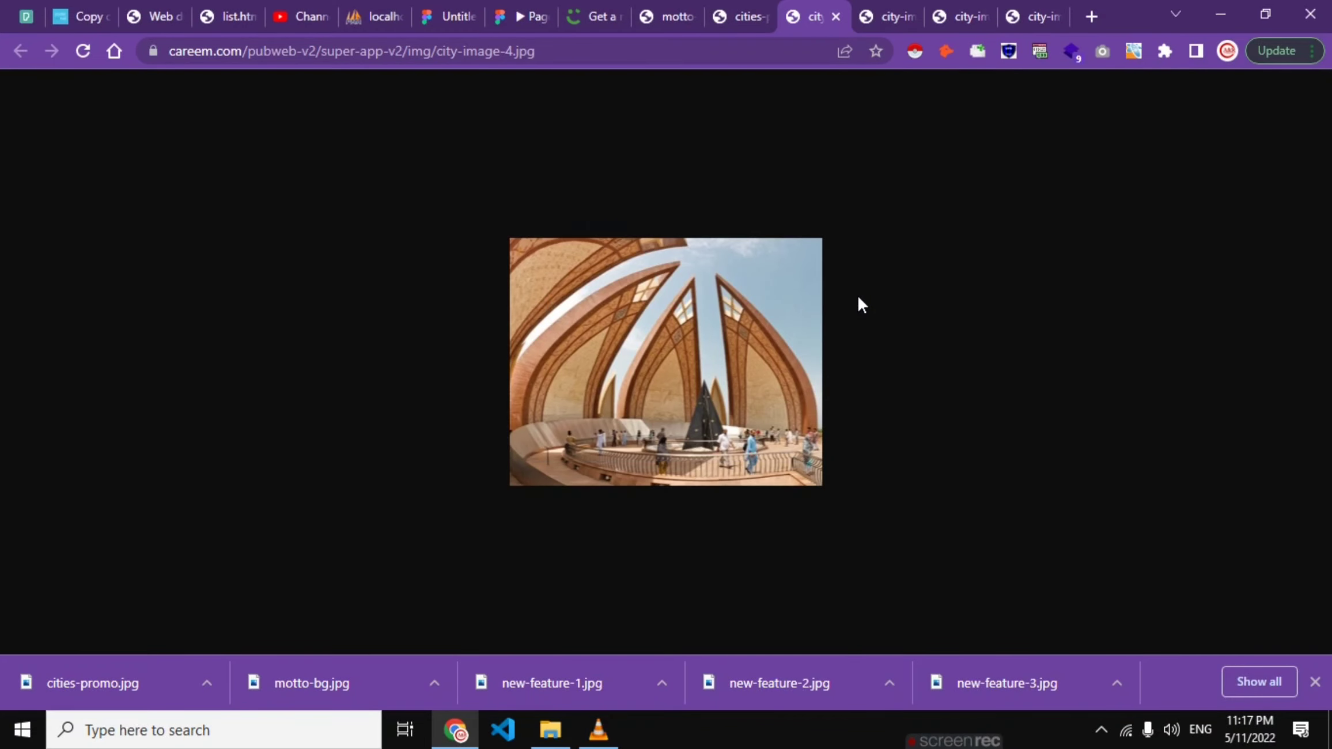
- Save city-image-3, city-image-2 and city-image-1 (Dubai) photos into the figma folder
left_click(899, 20)
right_click(765, 266)
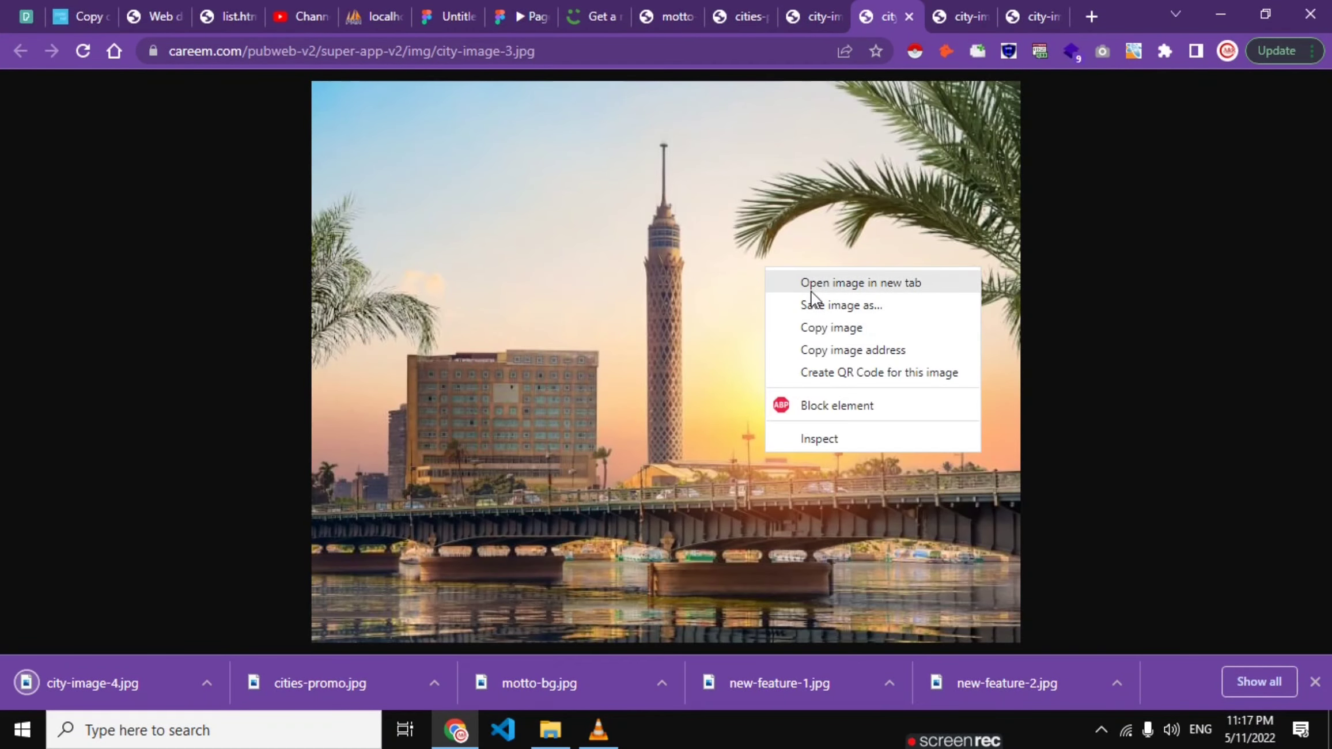
left_click(812, 304)
key("Return")
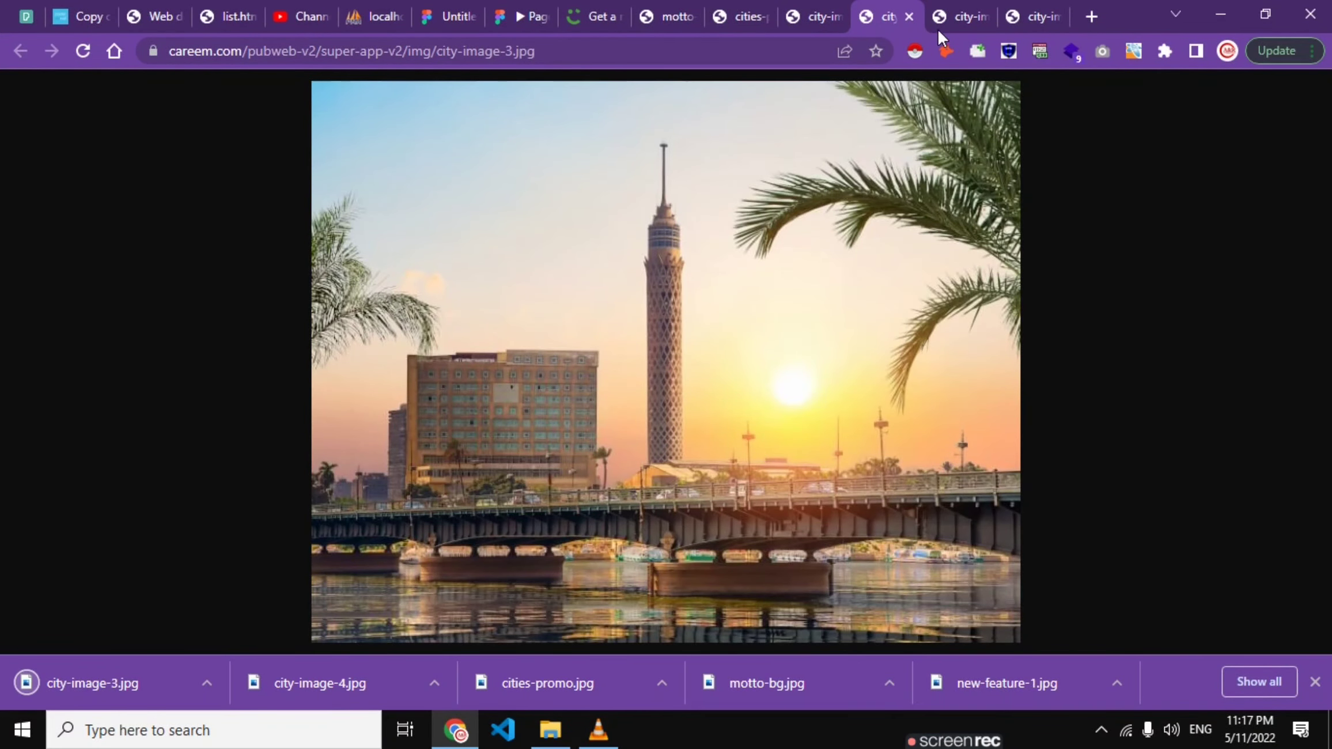
left_click(957, 18)
right_click(793, 291)
left_click(816, 330)
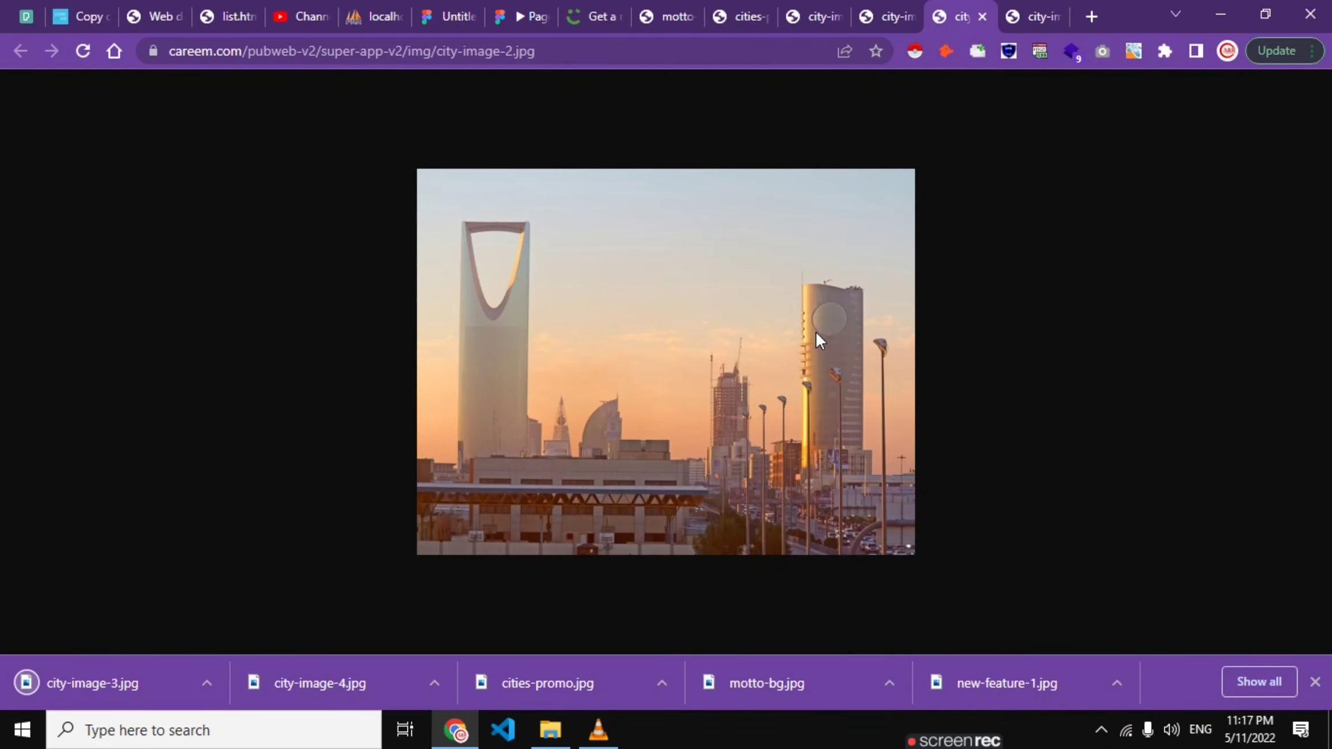
key("Return")
left_click(1019, 8)
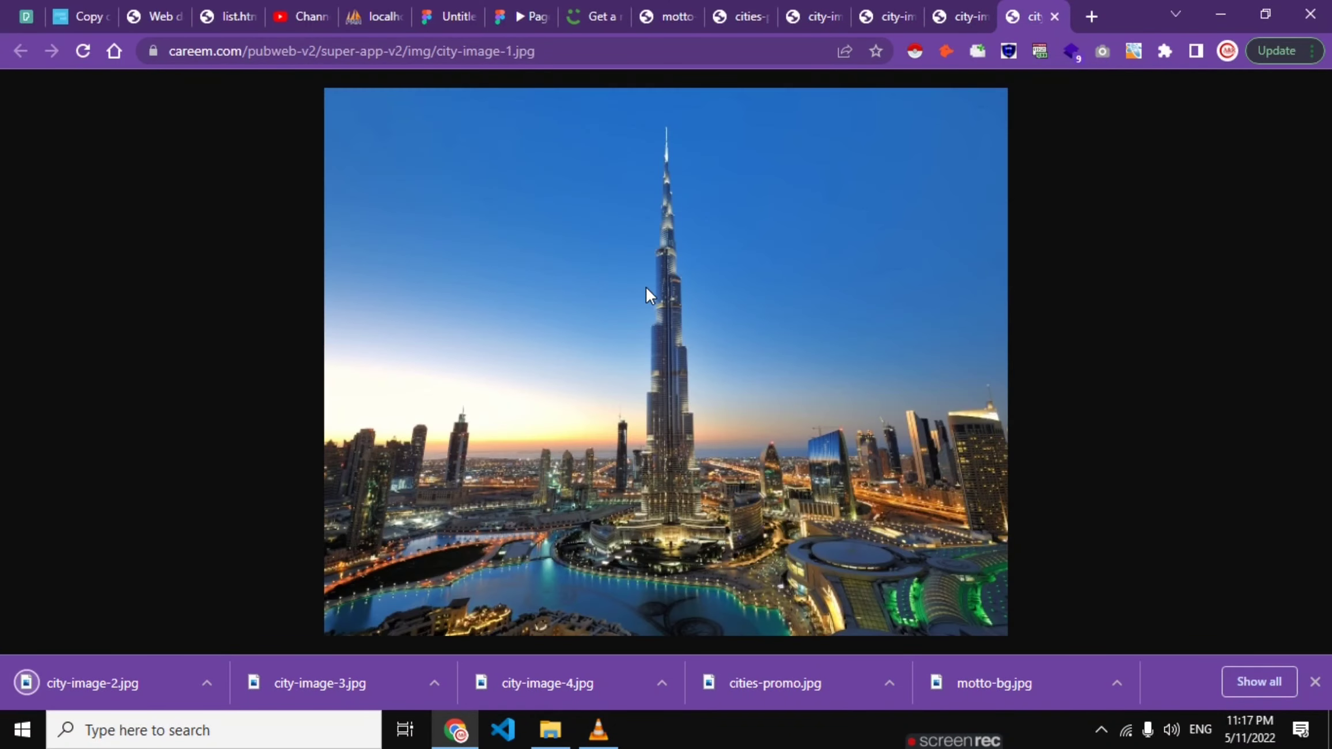
right_click(645, 286)
left_click(696, 322)
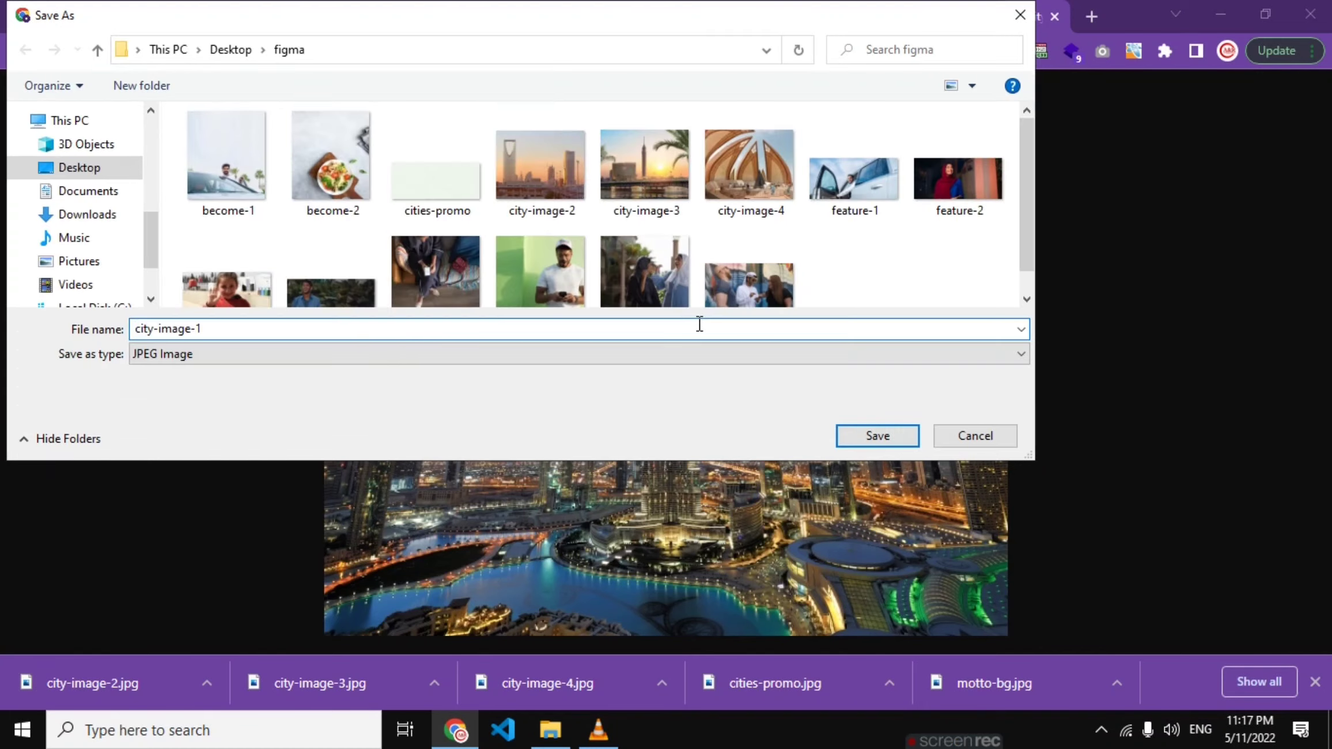
key("Return")
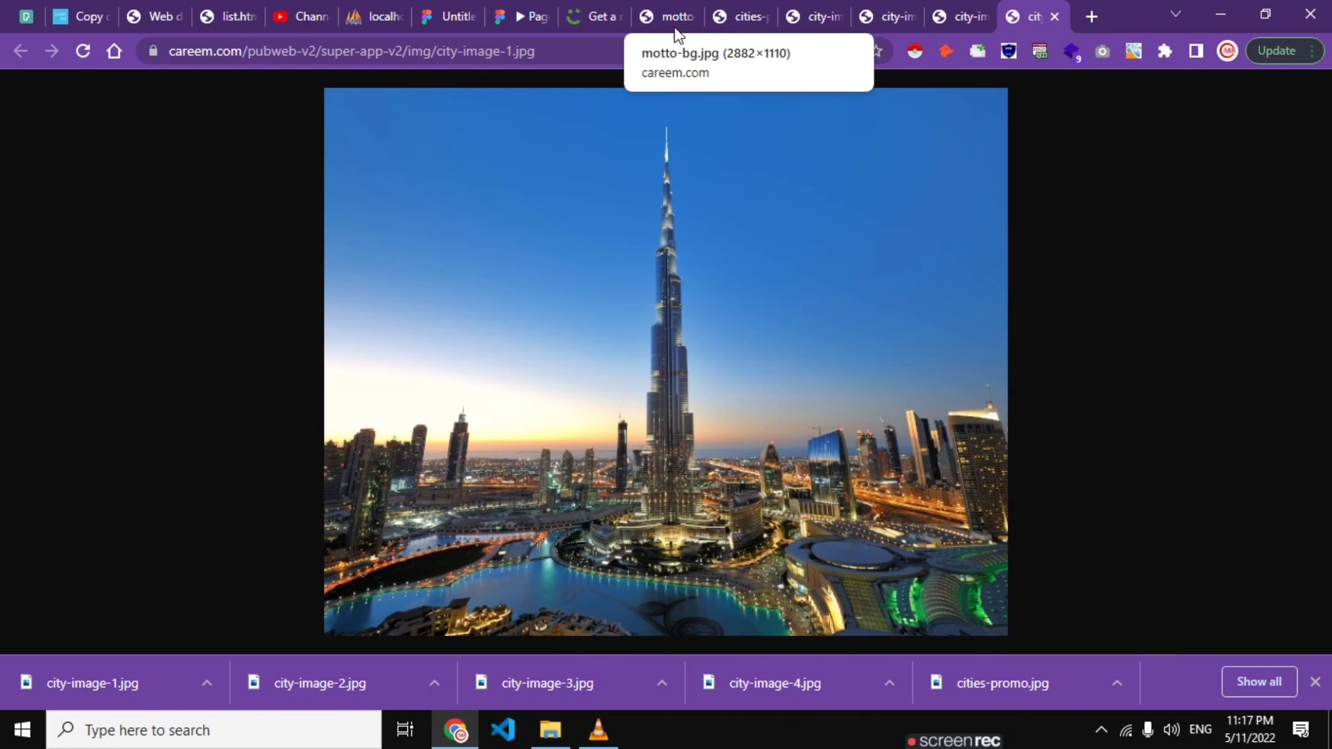
- Close the saved-image tabs and DevTools, returning to the top of the Careem home page
left_click(696, 8)
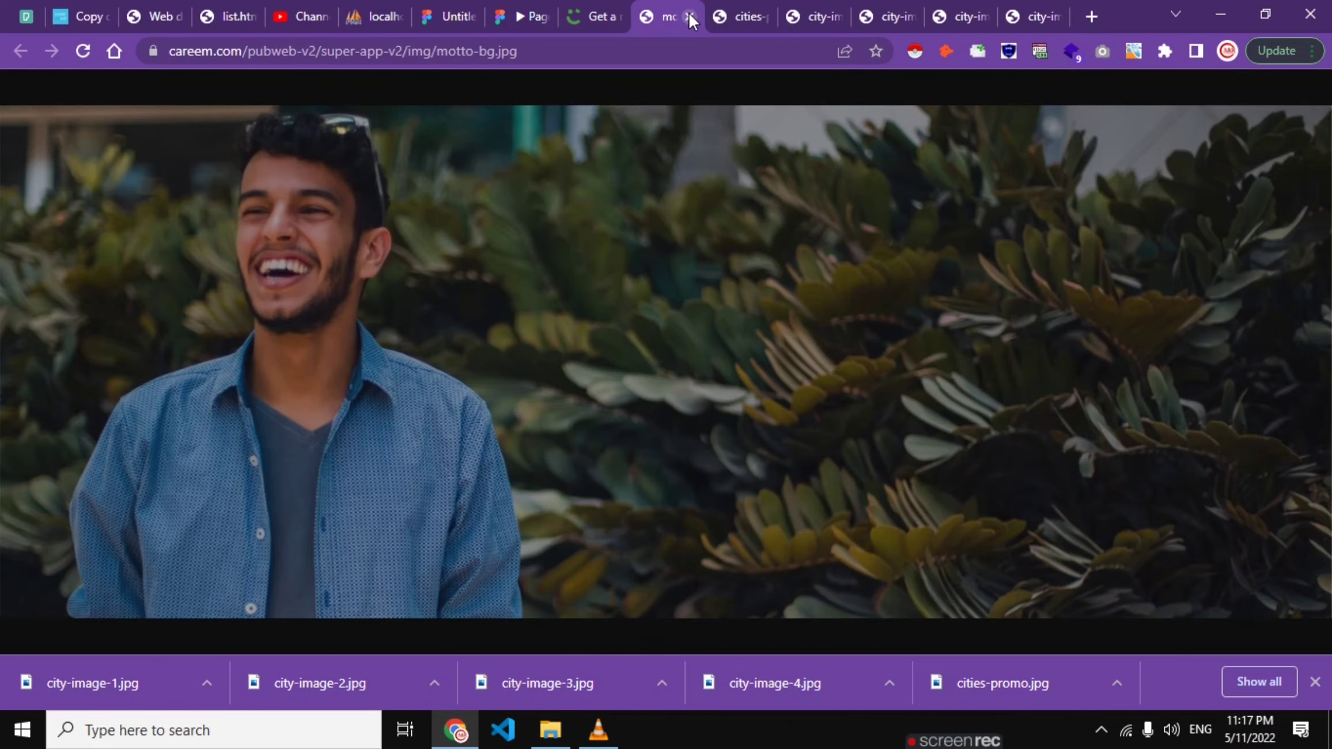
left_click(689, 16)
left_click(689, 16)
left_click(689, 16)
left_click(689, 16)
left_click(689, 16)
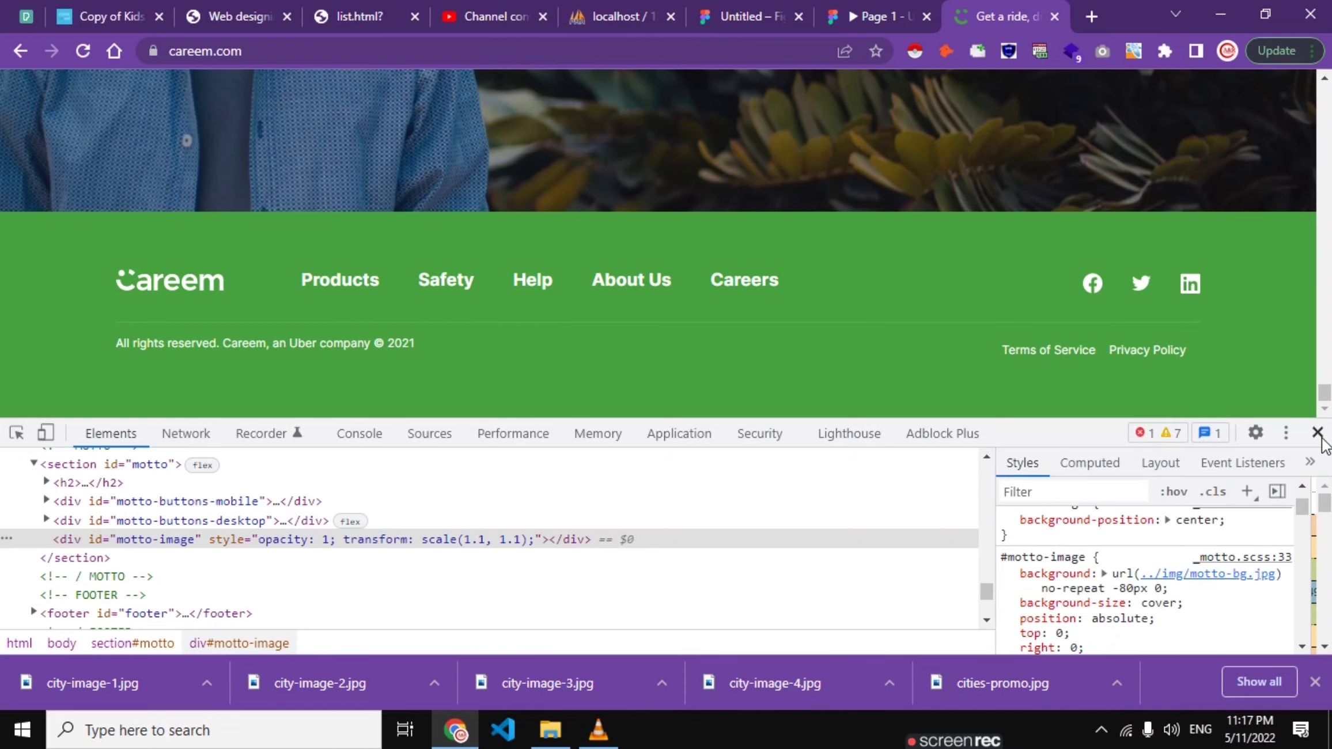
left_click(1318, 433)
scroll(778, 291, "up", 5)
scroll(778, 291, "up", 5)
scroll(778, 291, "up", 5)
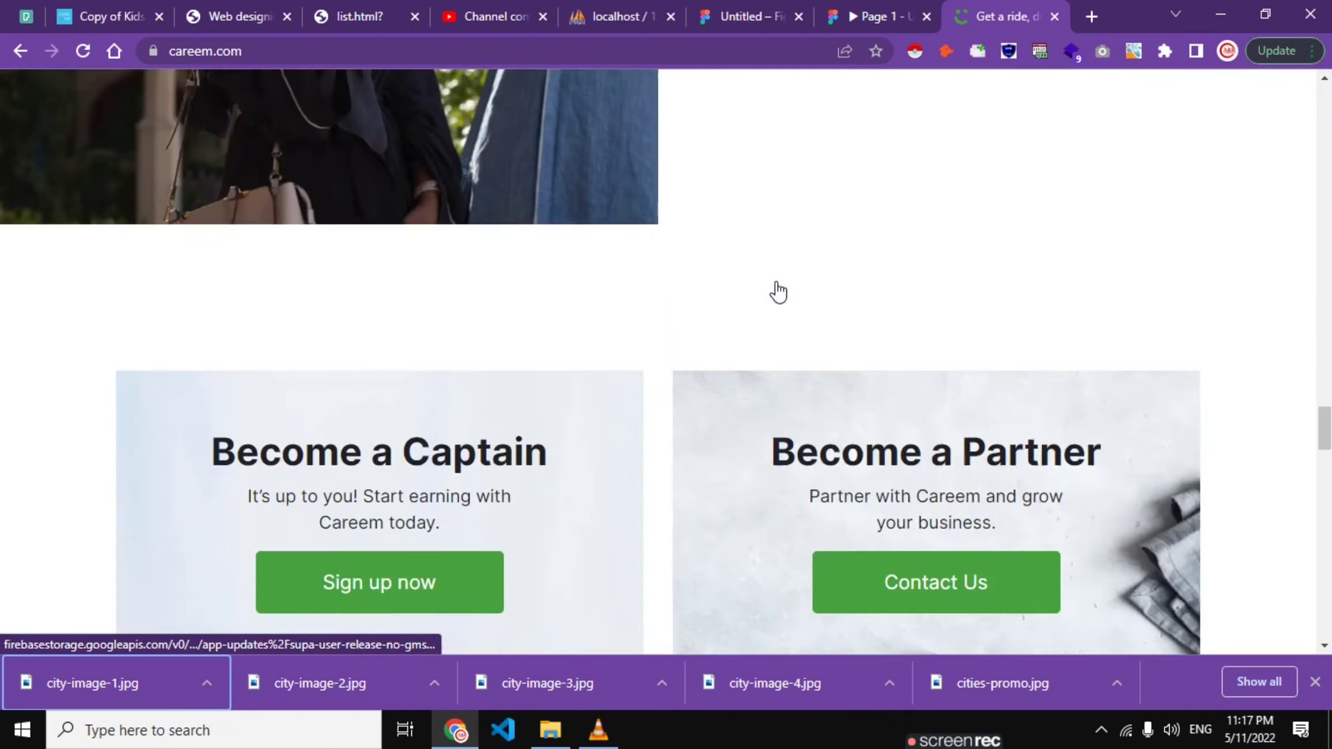
scroll(778, 291, "up", 5)
scroll(778, 291, "up", 5)
scroll(778, 291, "up", 5)
scroll(778, 291, "up", 5)
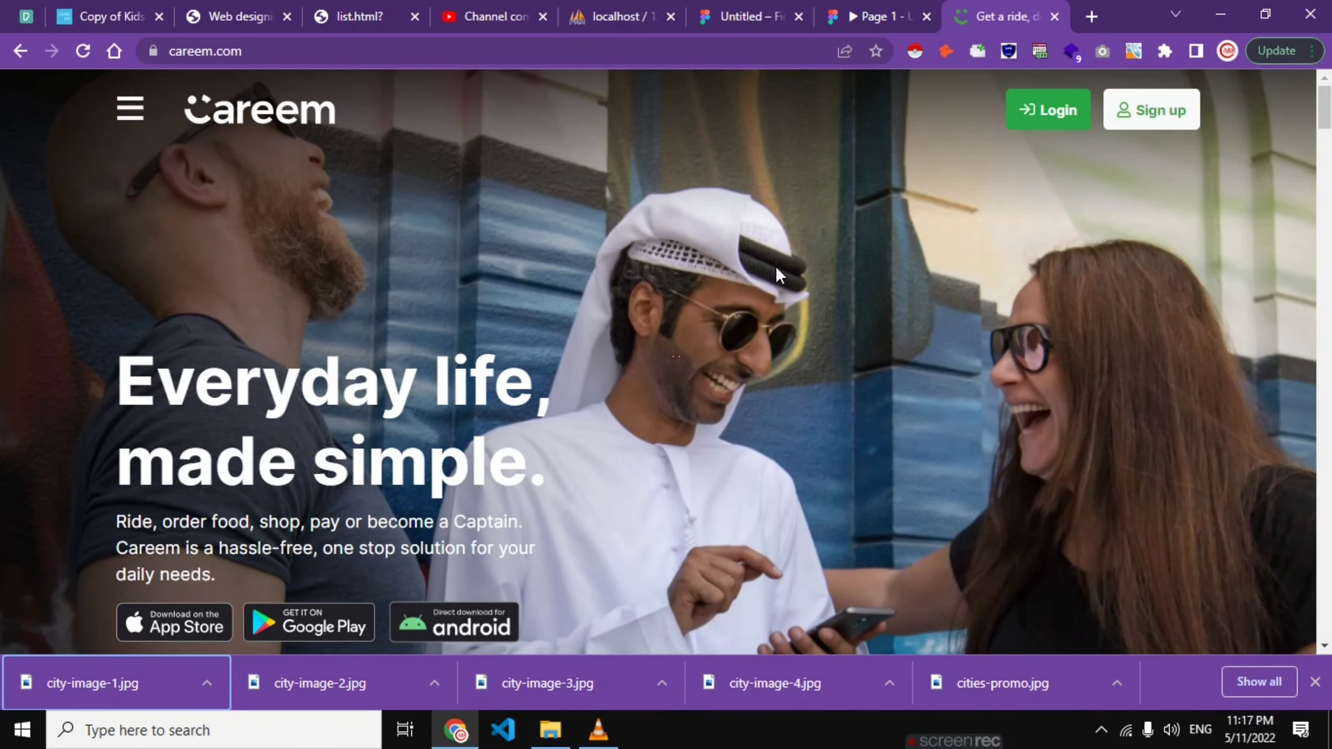
- Open and close the site's navigation drawer, then go to the Careem login page
left_click(138, 114)
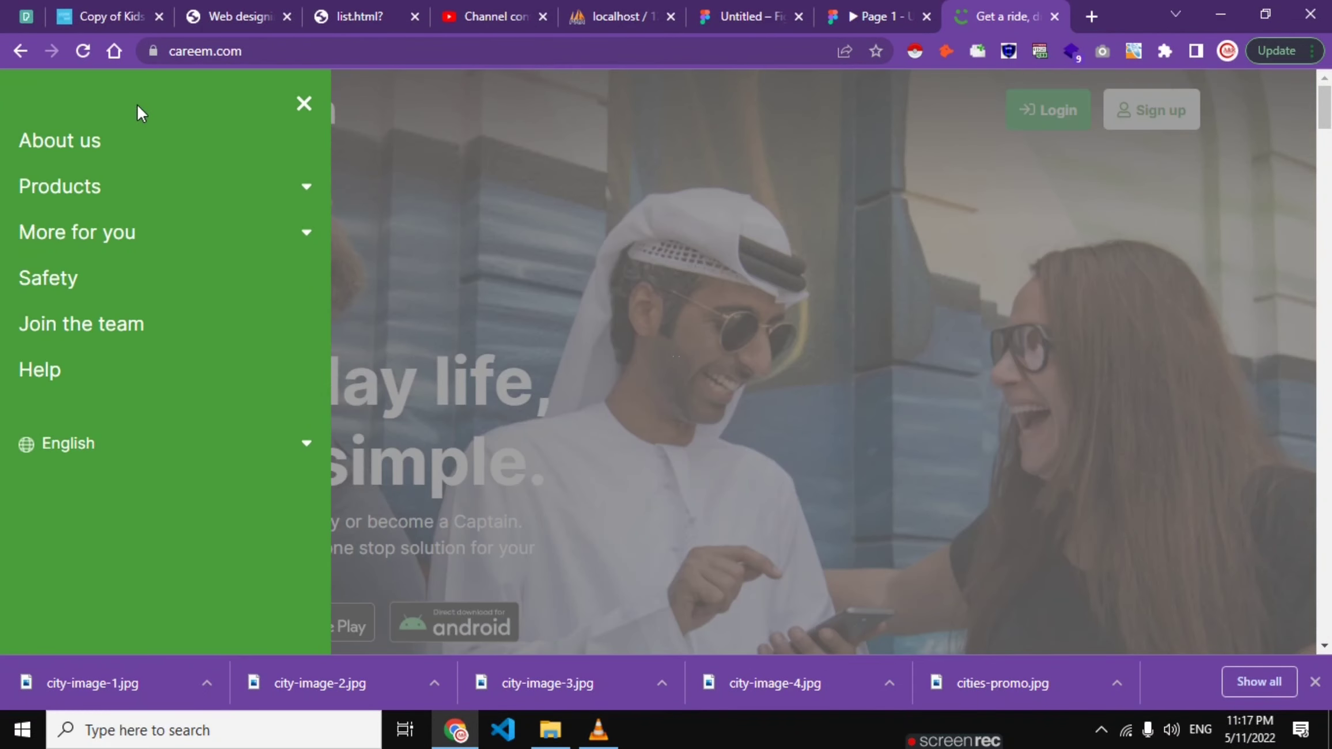
left_click(300, 109)
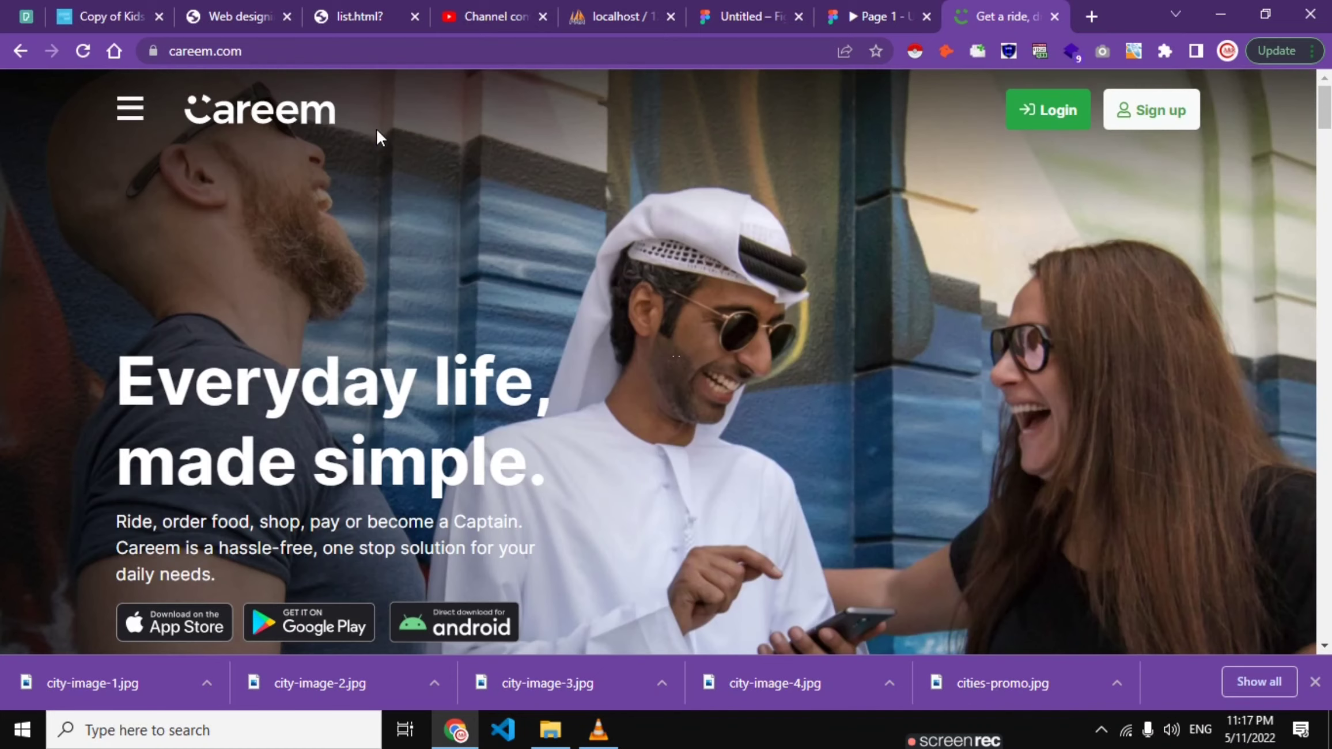
left_click(1065, 117)
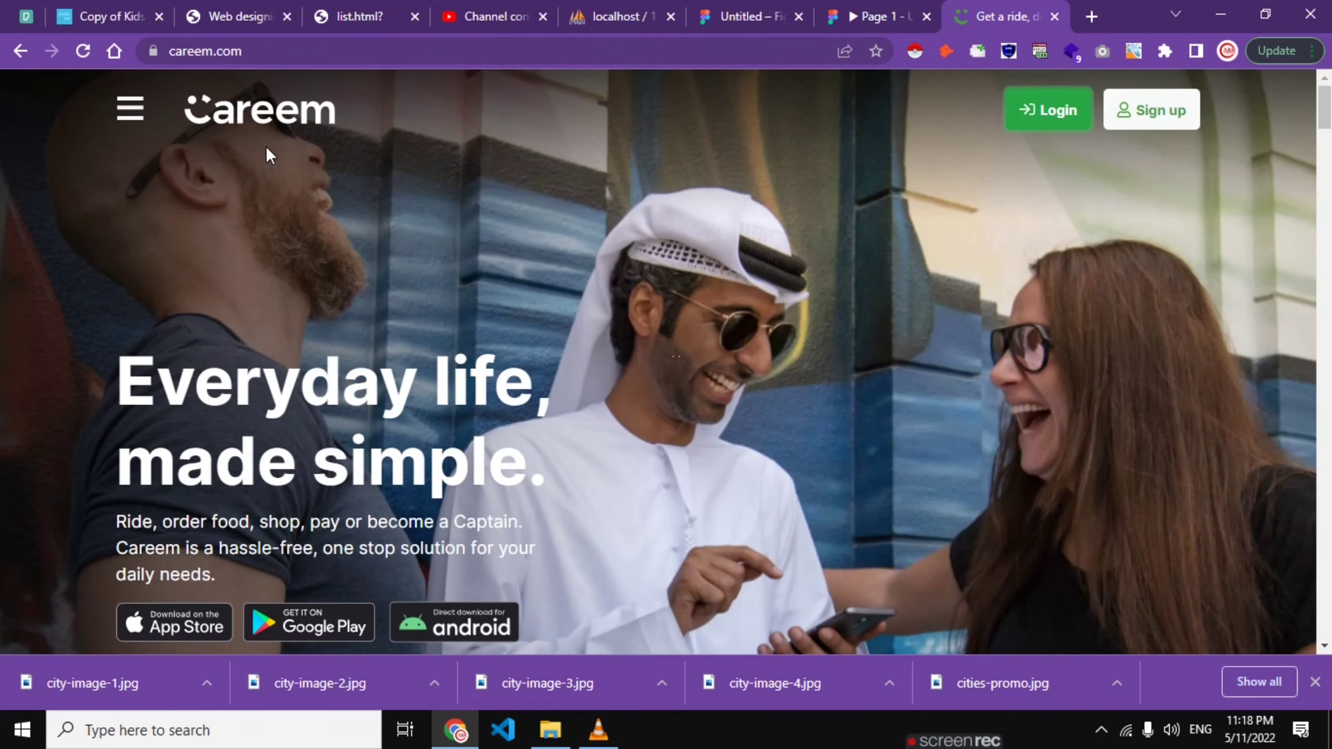
scroll(368, 256, "down", 3)
scroll(369, 257, "down", 5)
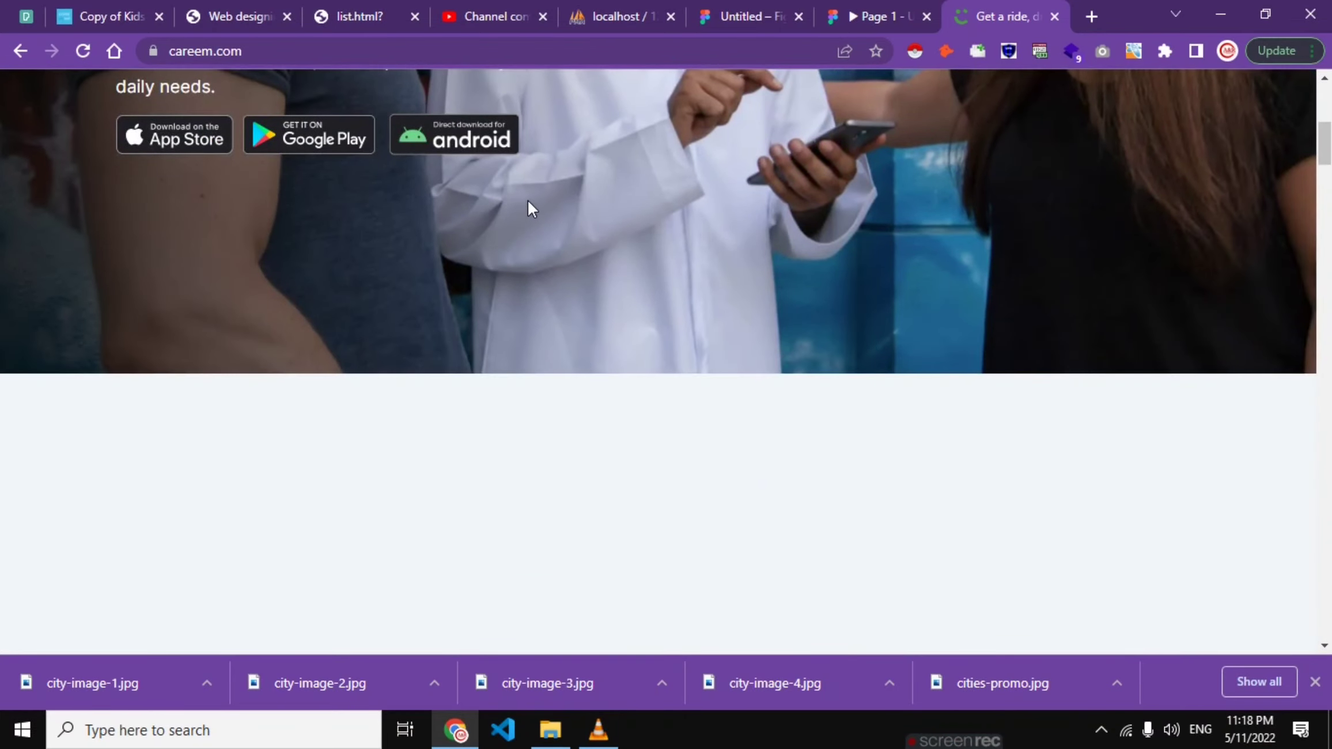
scroll(564, 256, "down", 5)
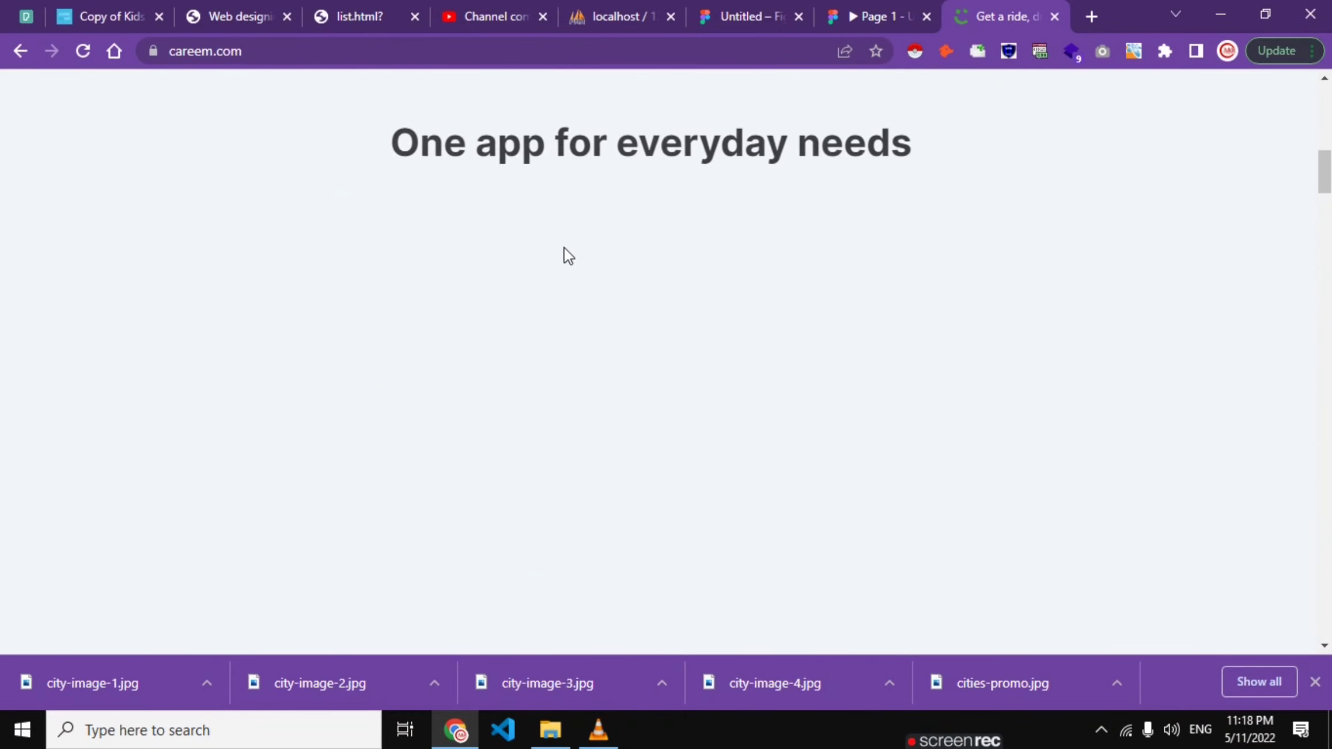
scroll(395, 426, "down", 2)
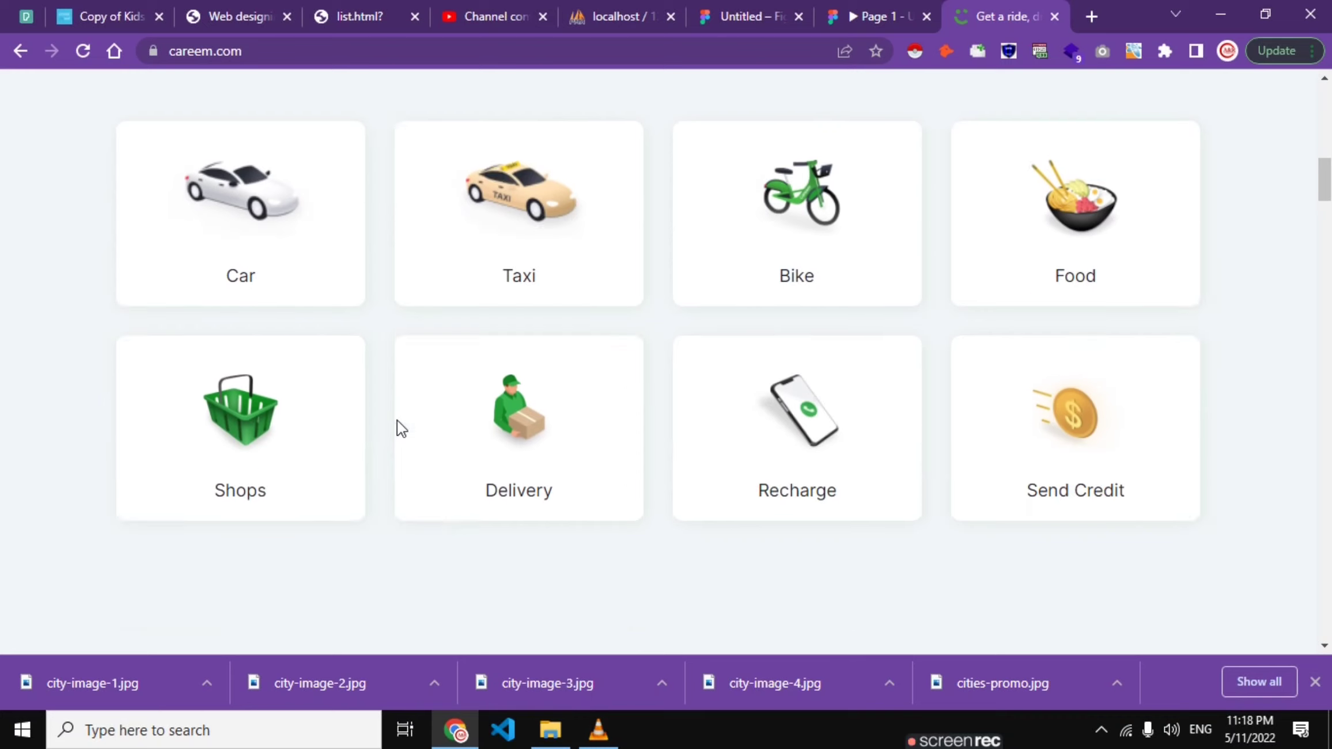
scroll(422, 395, "down", 1)
scroll(348, 414, "down", 5)
scroll(349, 414, "down", 2)
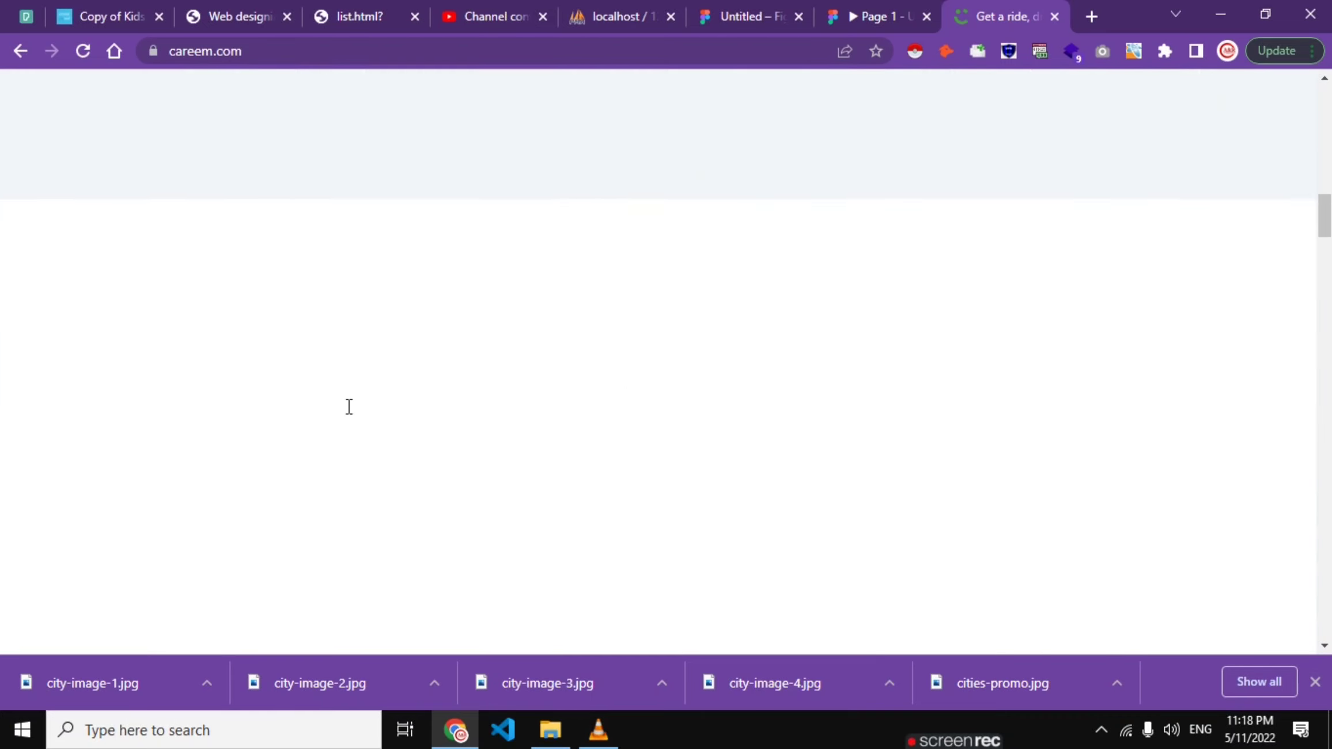
scroll(348, 413, "down", 3)
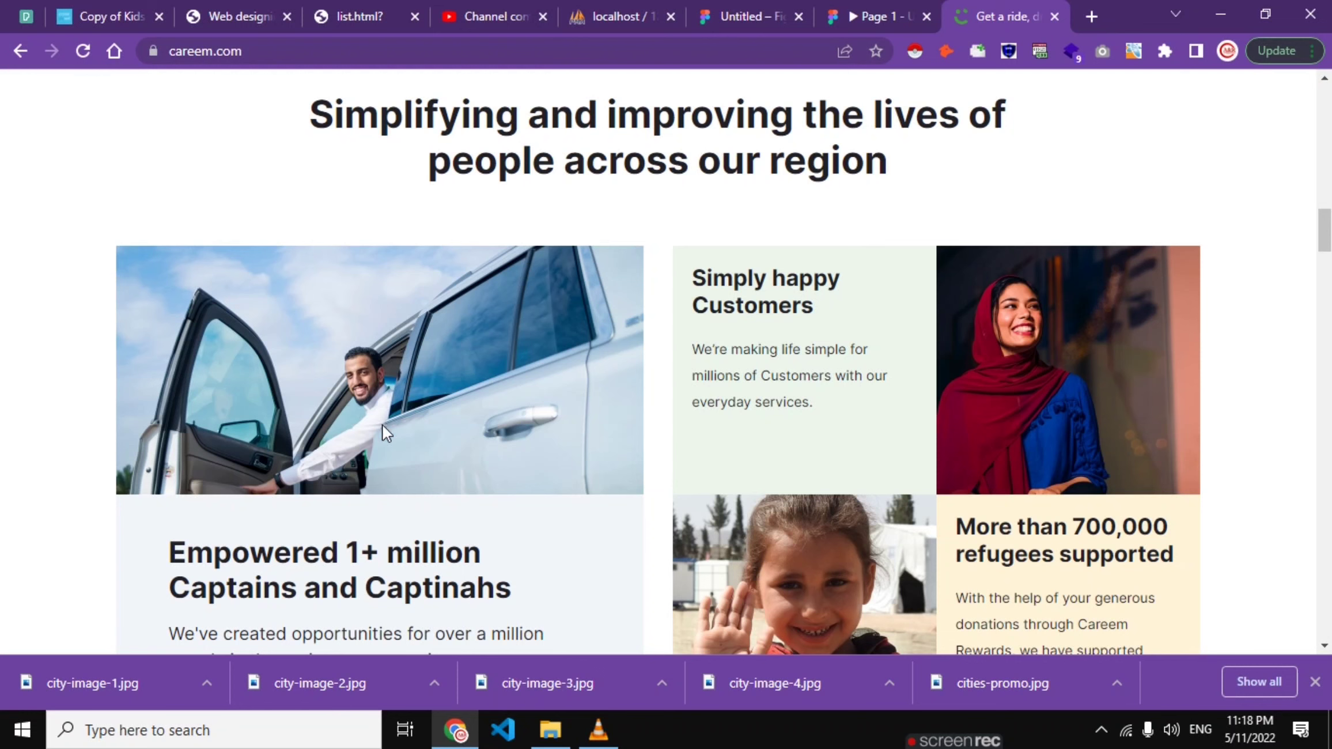
scroll(382, 424, "up", 10)
scroll(399, 517, "up", 10)
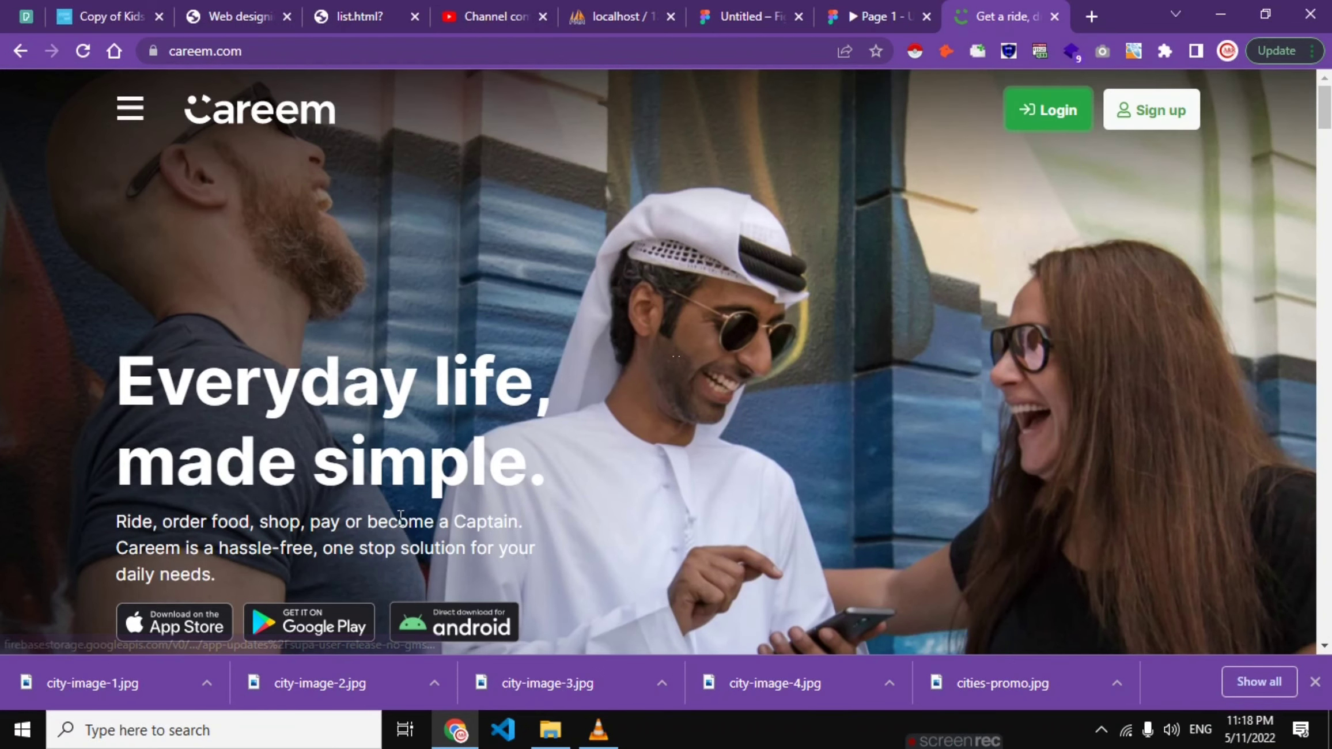